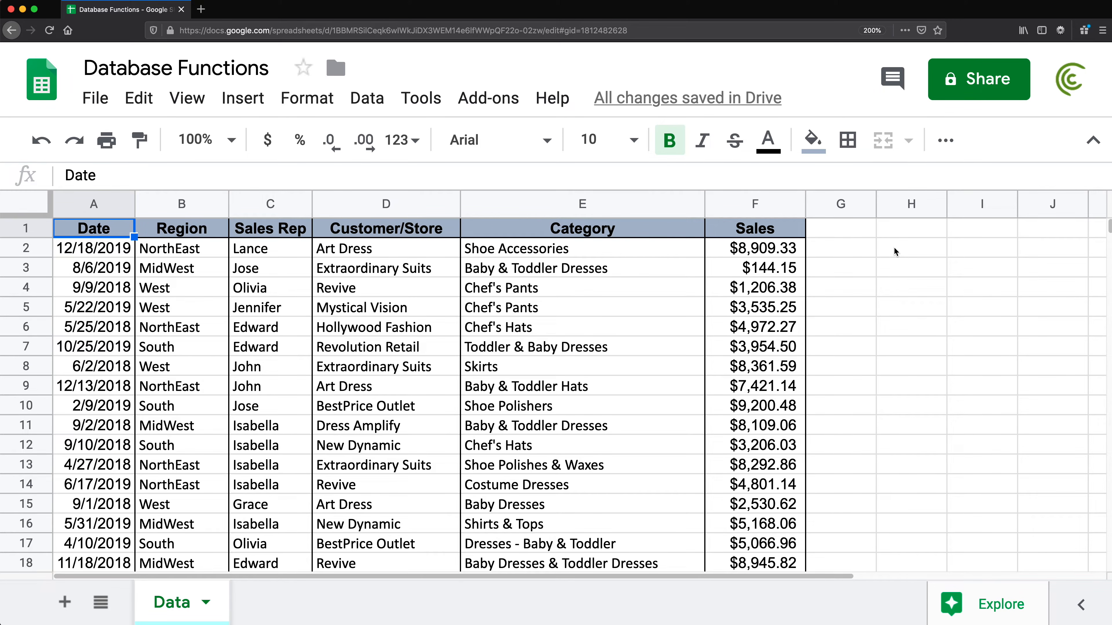
Look up the database function suggestions in cell H3, including those for DGET, DSUM, DMAX and DMIN.
text(=)
key(Escape)
click(903, 266)
text(=dget)
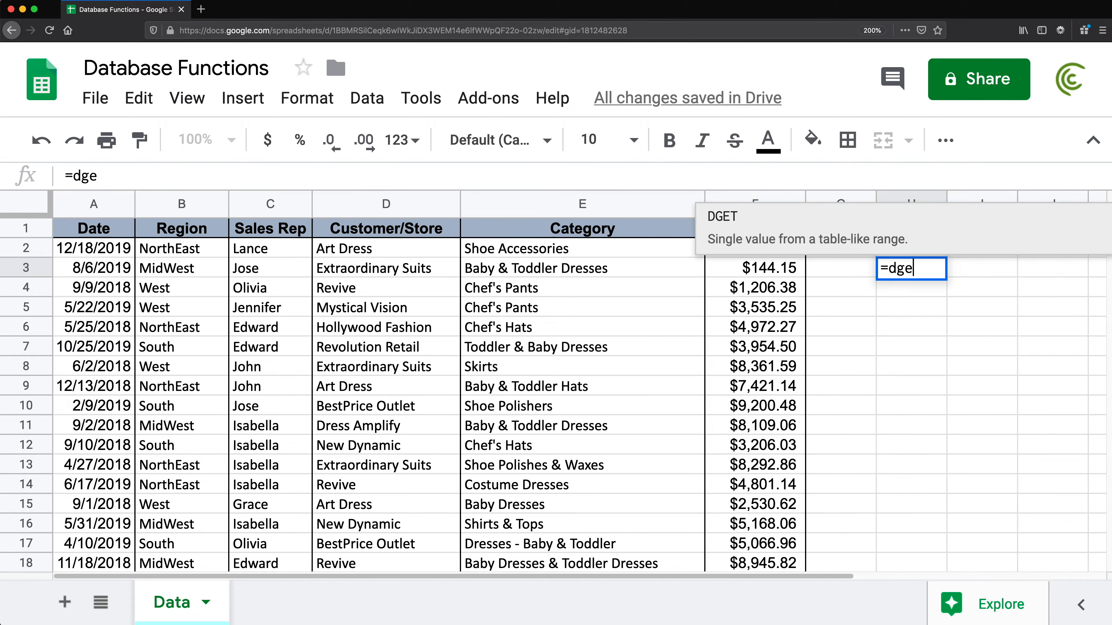
key(BackSpace)
key(BackSpace)
key(BackSpace)
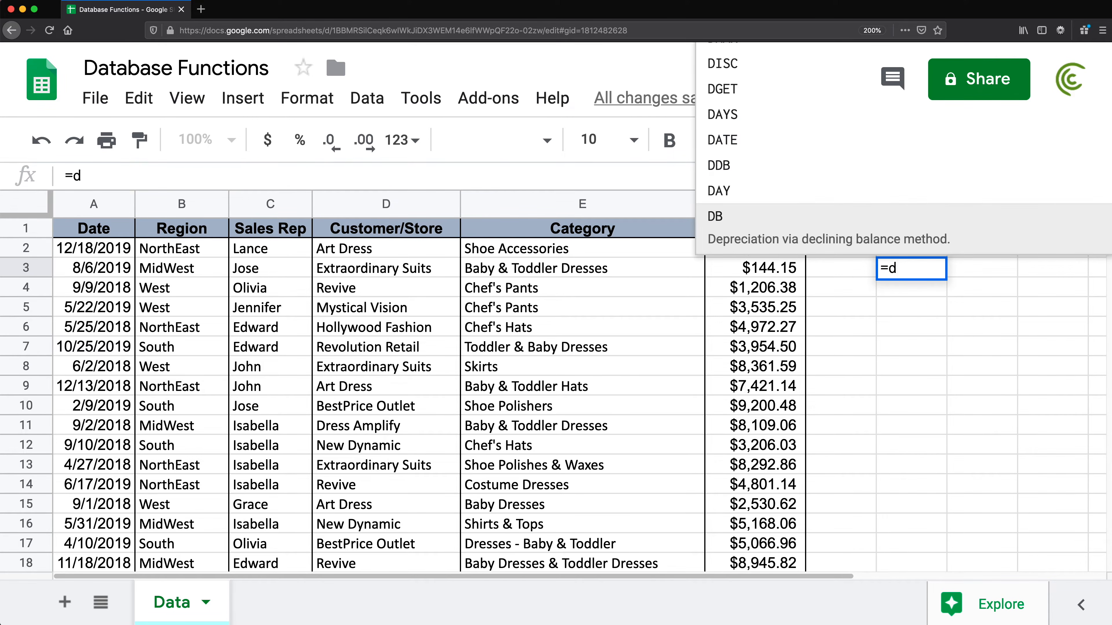
text(su)
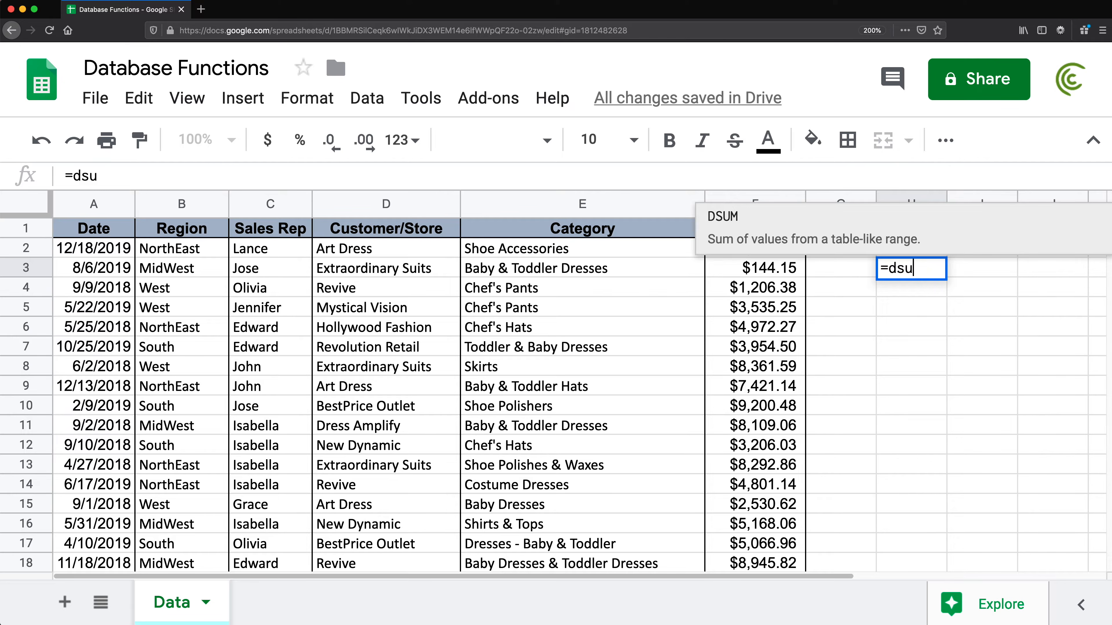
key(BackSpace)
key(BackSpace)
text(ma)
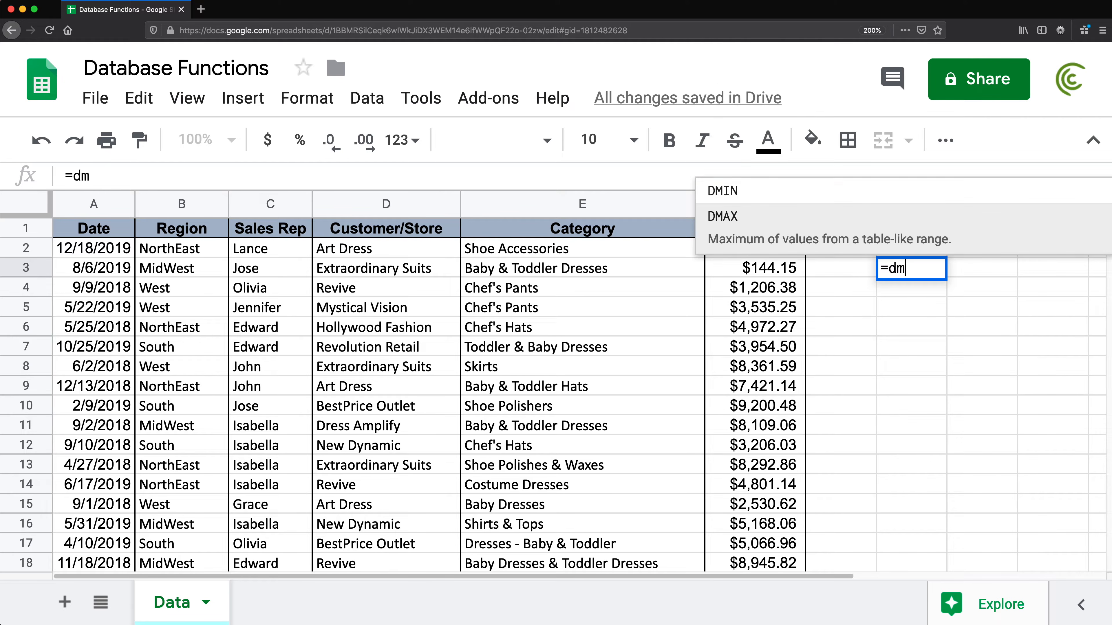
key(BackSpace)
key(BackSpace)
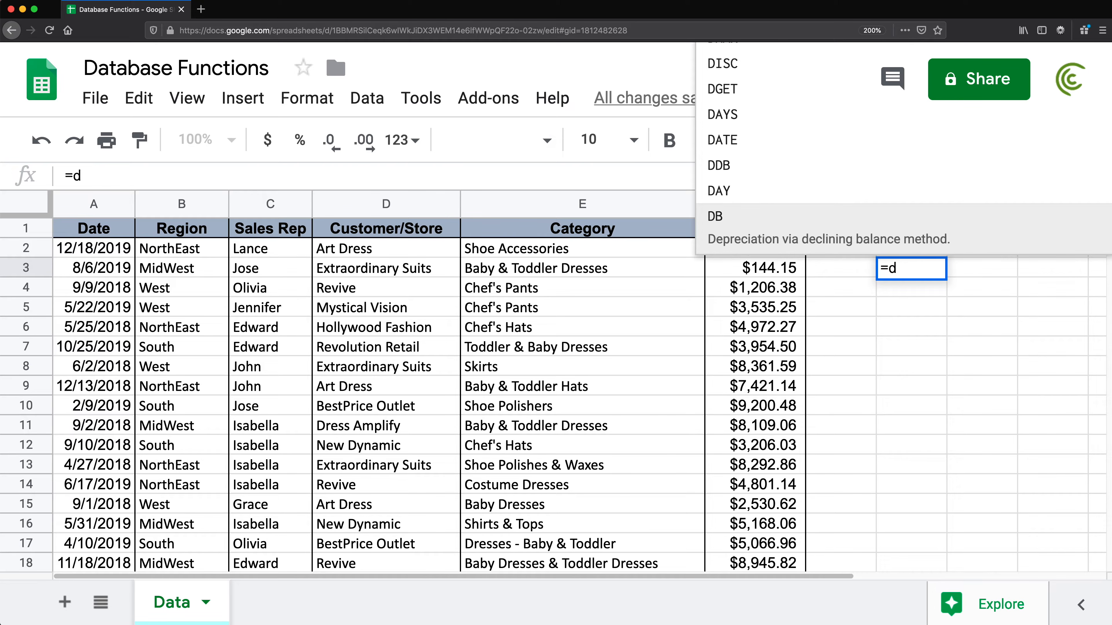
text(c)
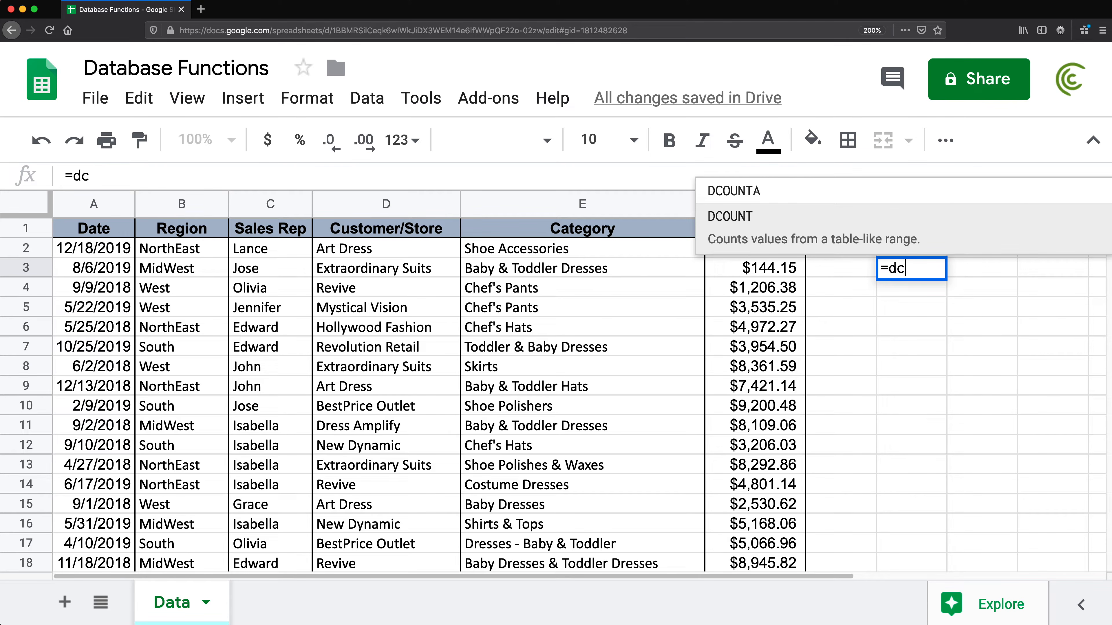
key(Up)
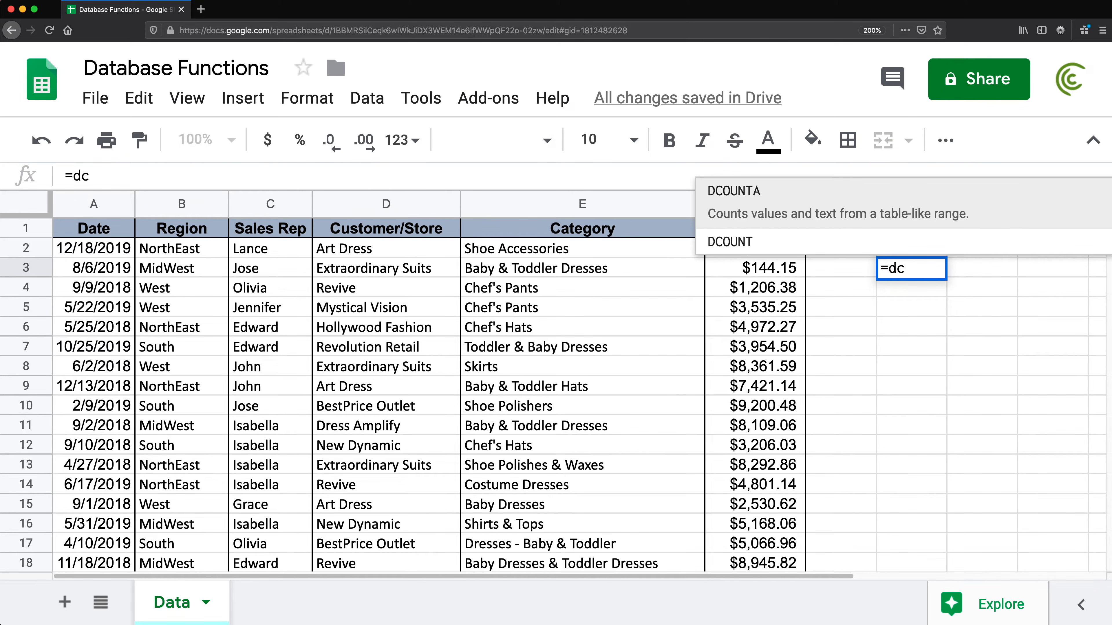
click(762, 195)
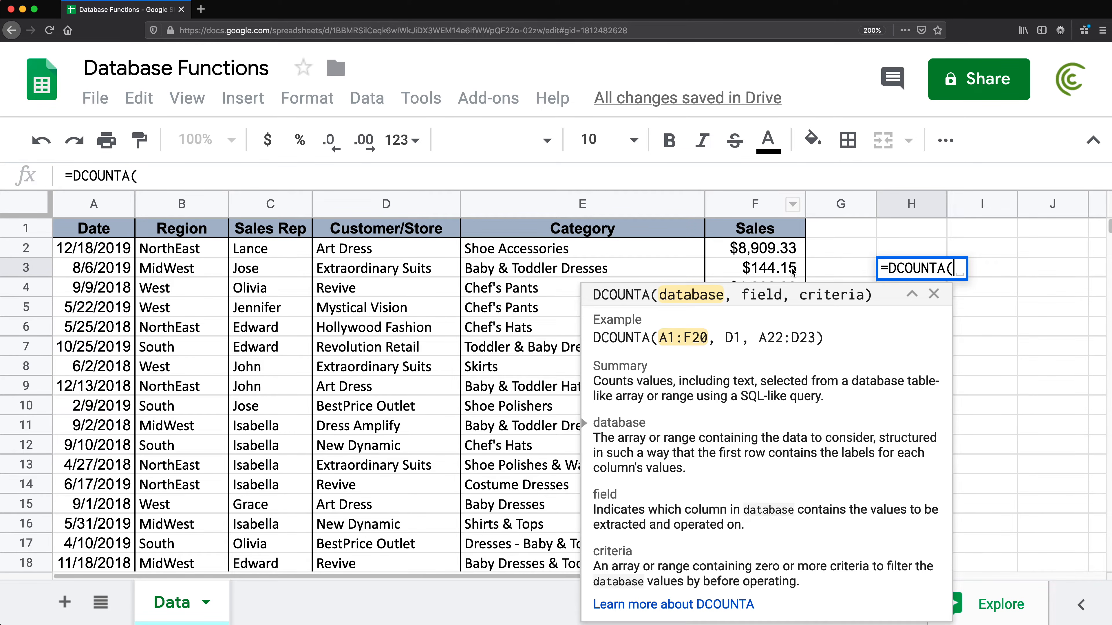
drag(659, 298, 718, 303)
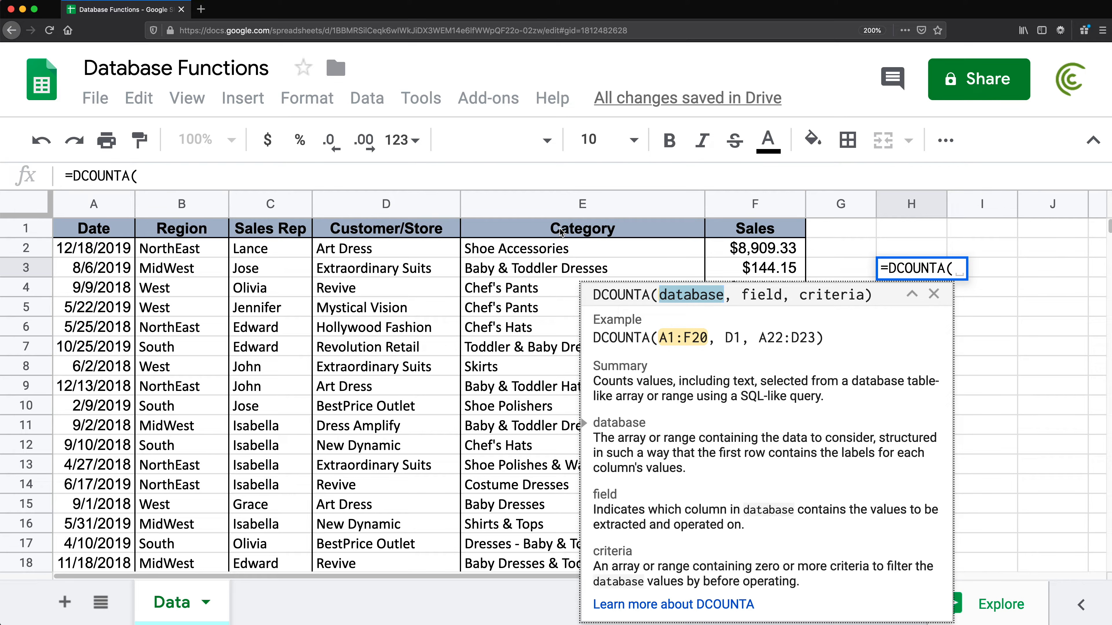
click(88, 232)
drag(89, 233, 759, 447)
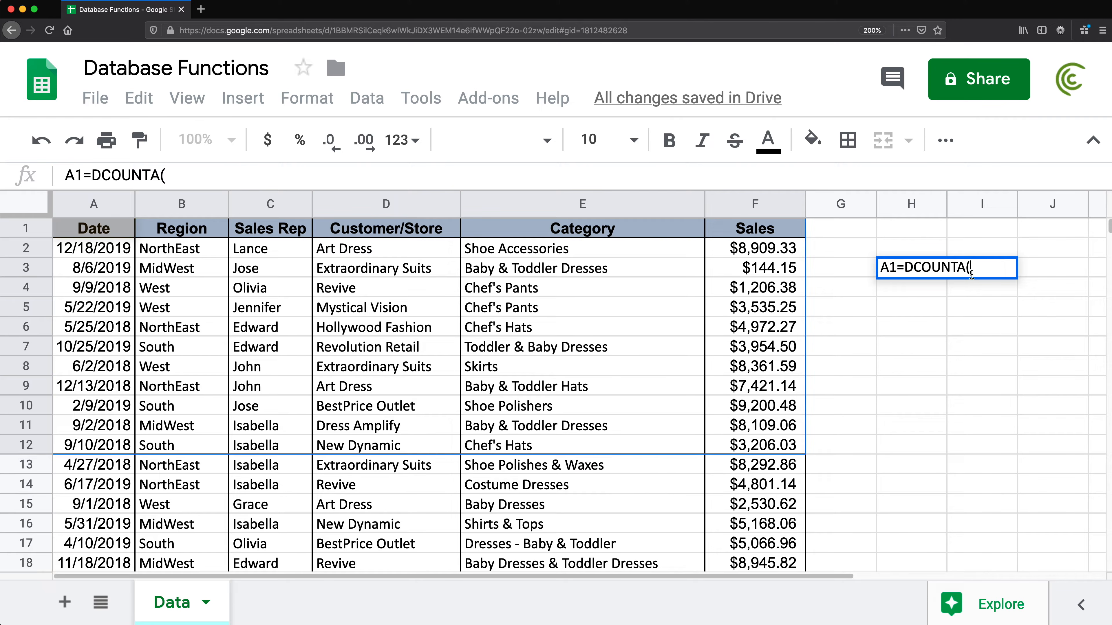
Replace the entry in H3 with a DCOUNTA formula that uses A1:F22 as its database range.
key(super+a)
text(=dc)
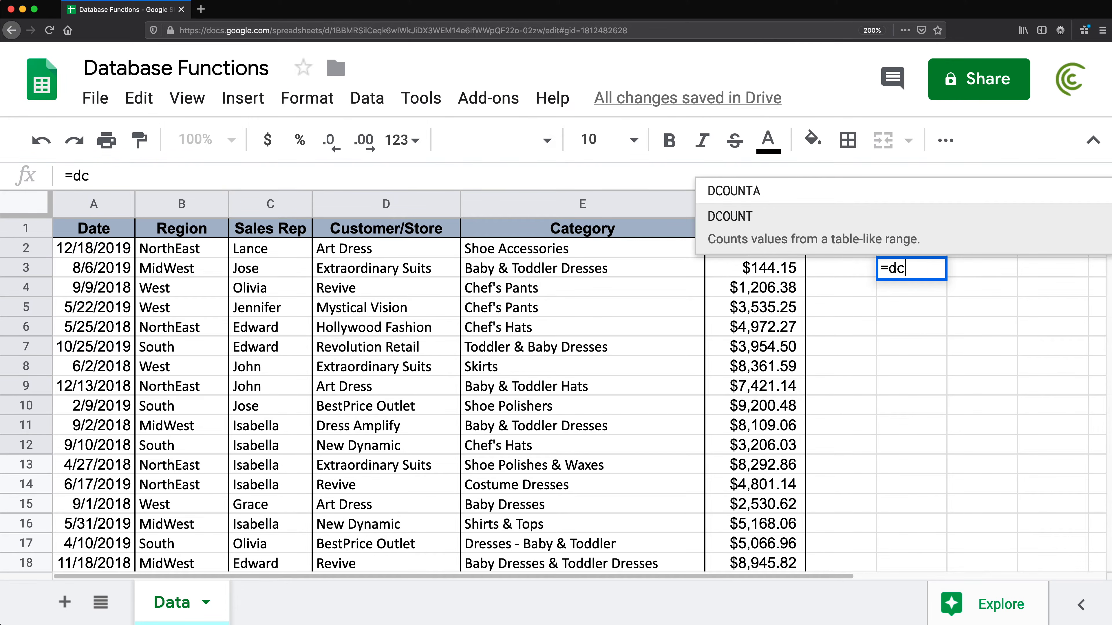
key(Tab)
drag(90, 232, 761, 482)
scroll(759, 455, up, 4)
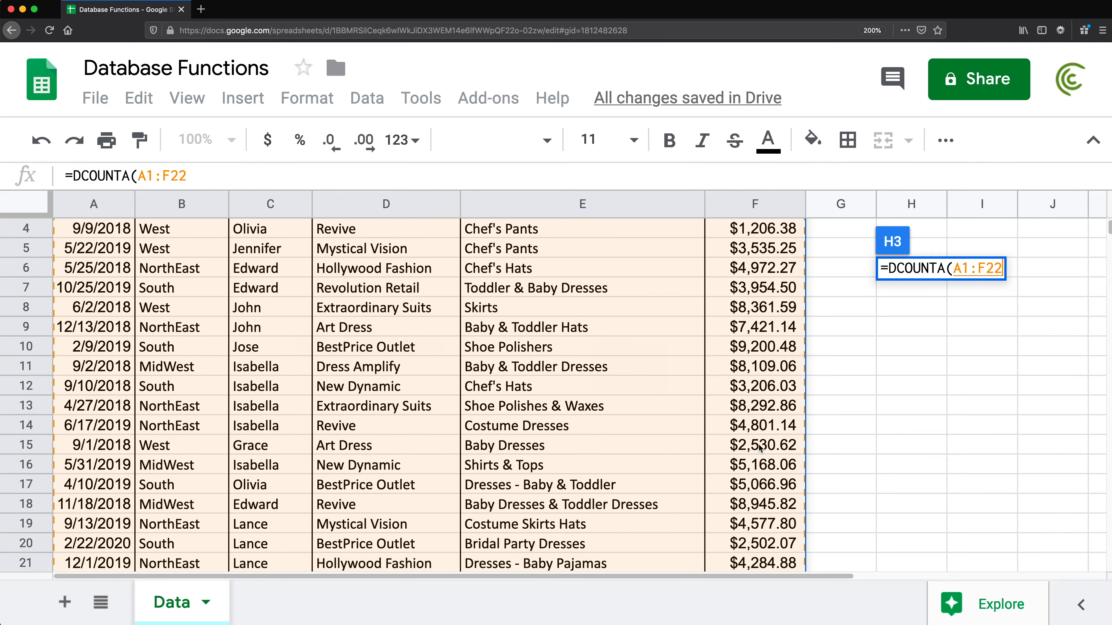
scroll(759, 448, up, 2)
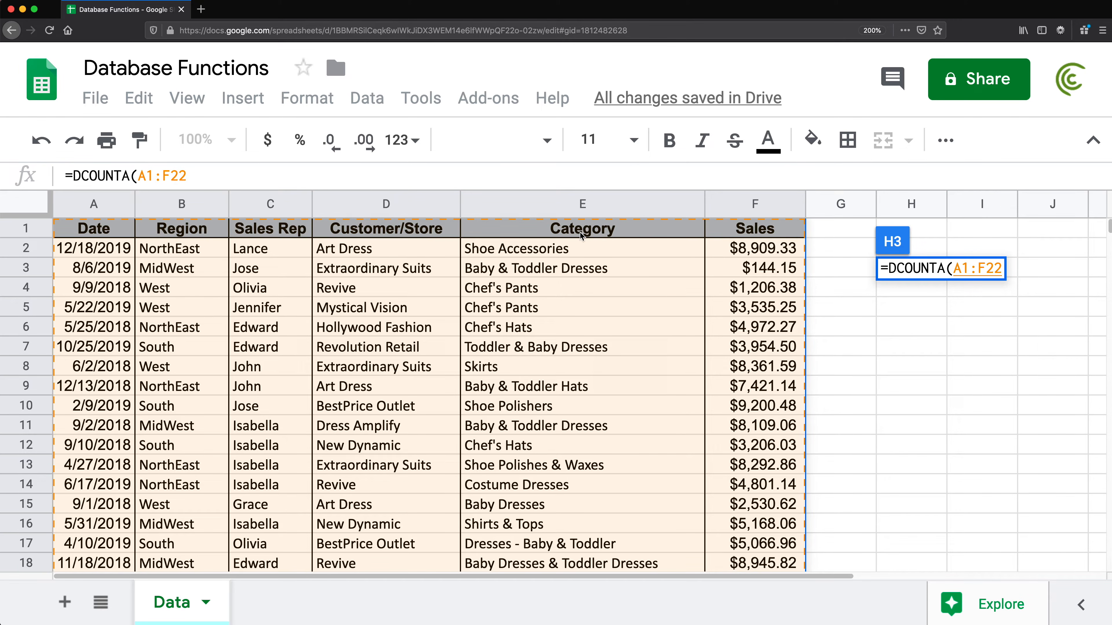
Finish the DCOUNTA formula with "Category" as the field and an empty criteria argument, and check its result in H3.
text(,)
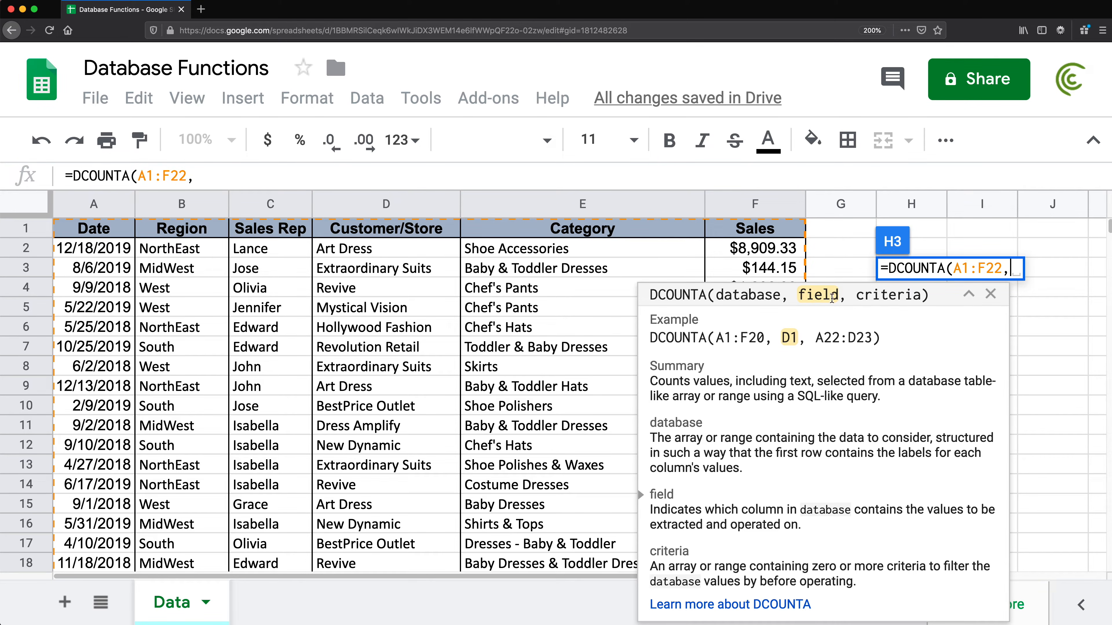
drag(800, 295, 842, 295)
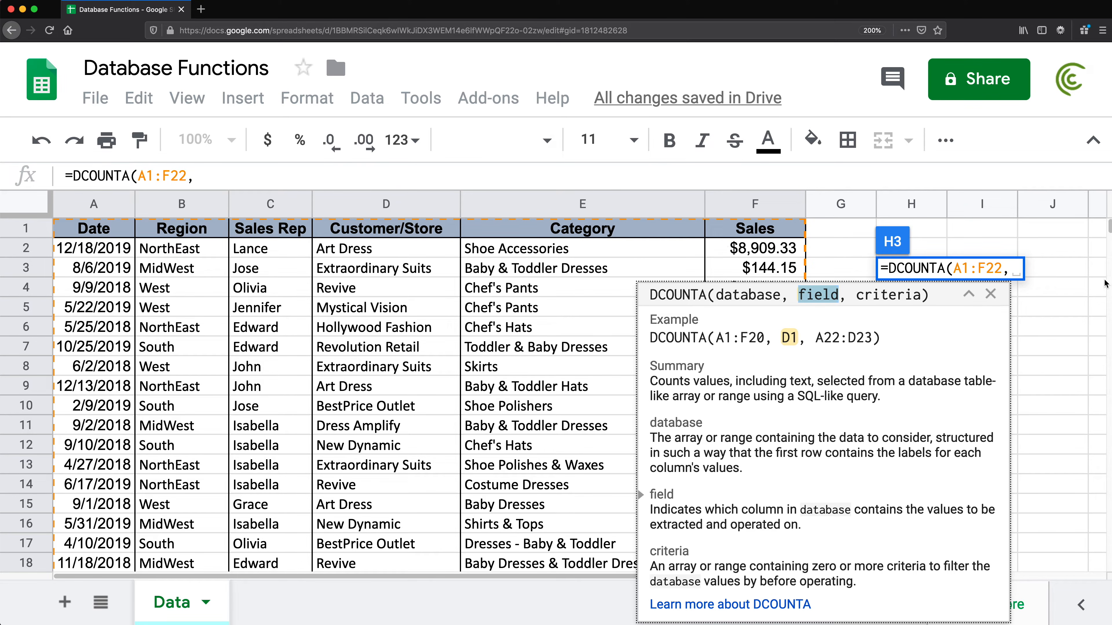
click(1014, 277)
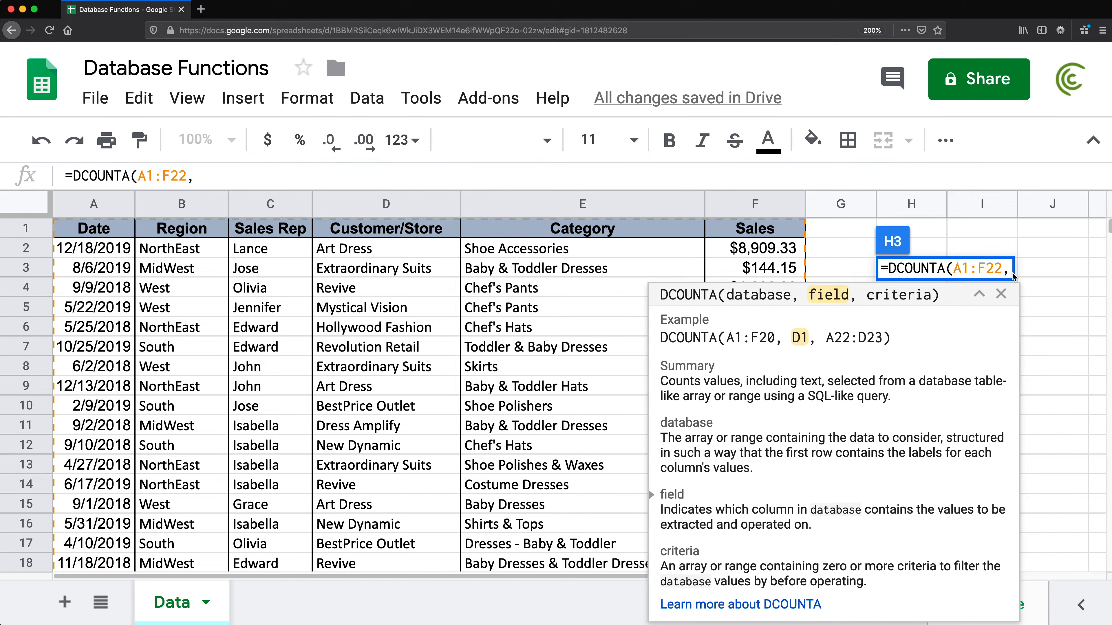
text("Category)
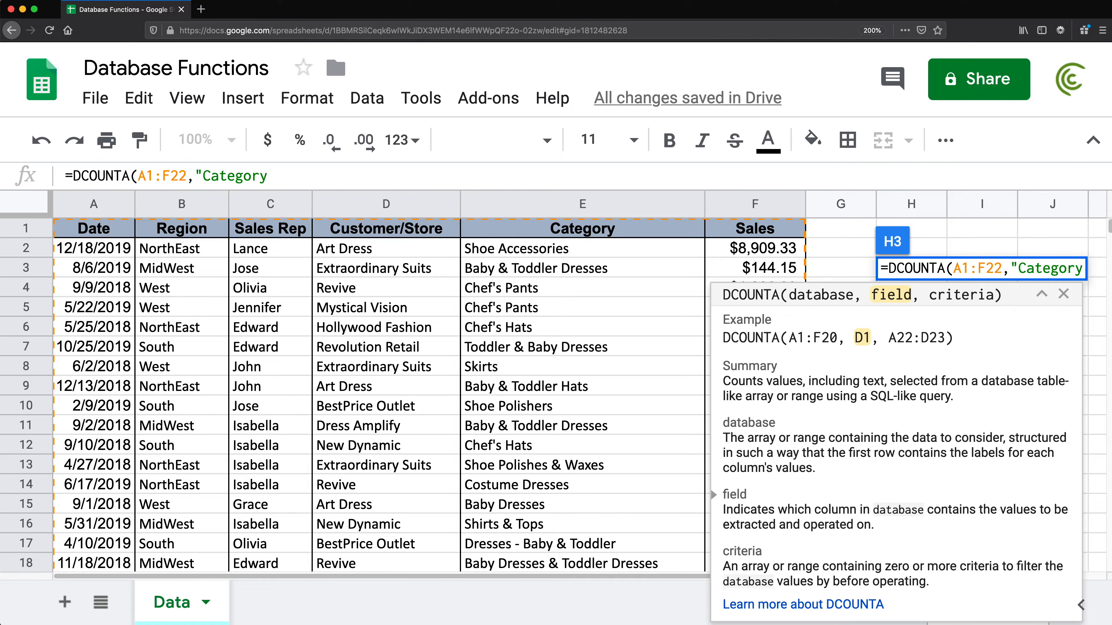
text(")
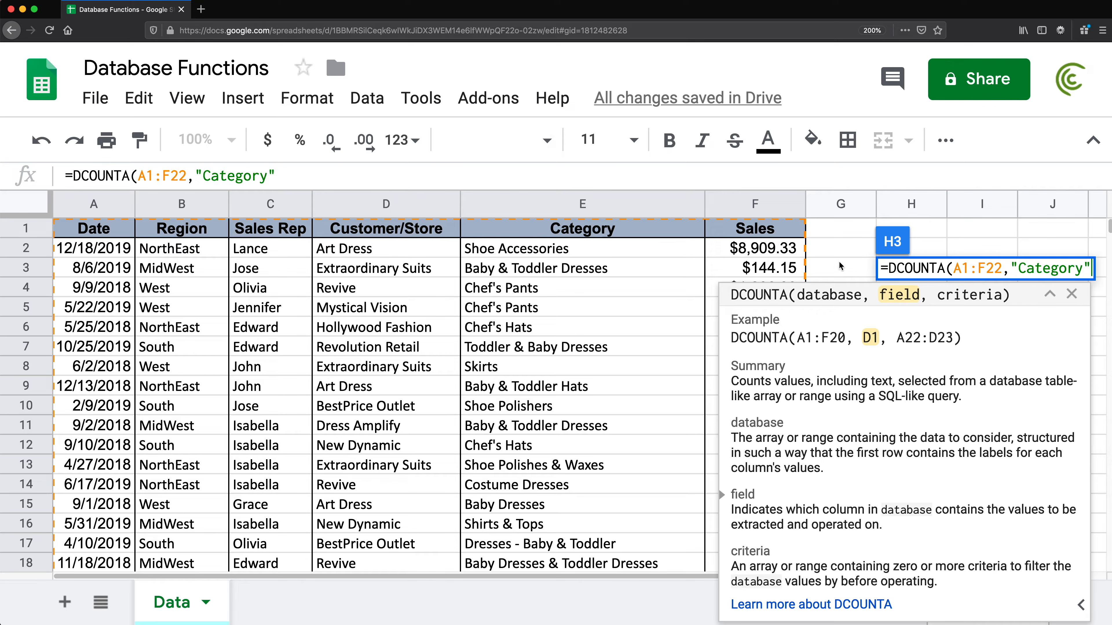
text(,)
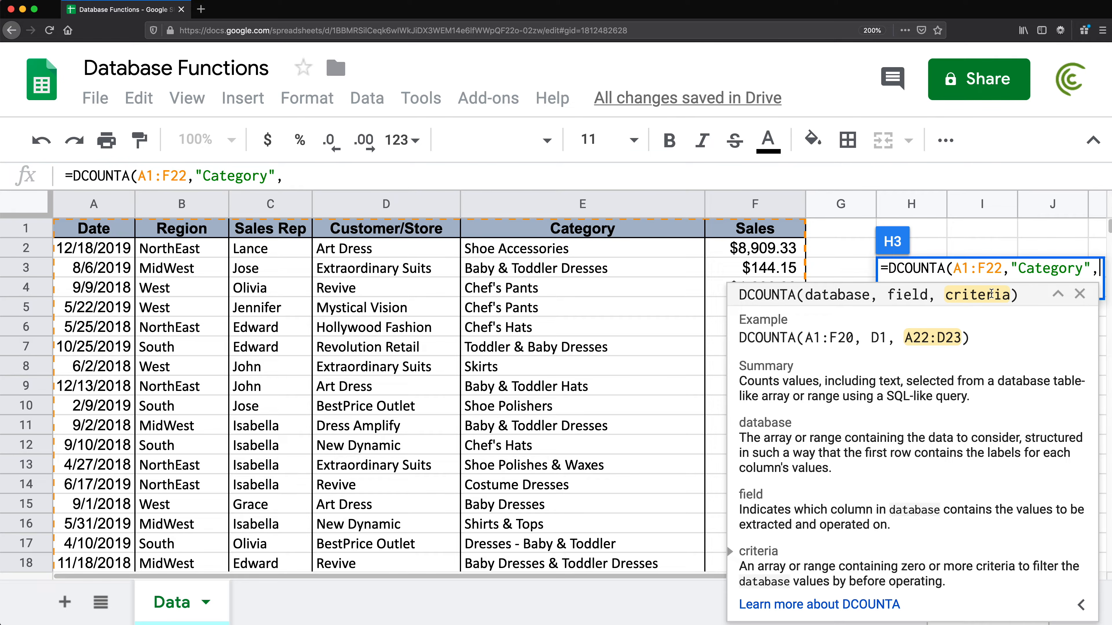
text())
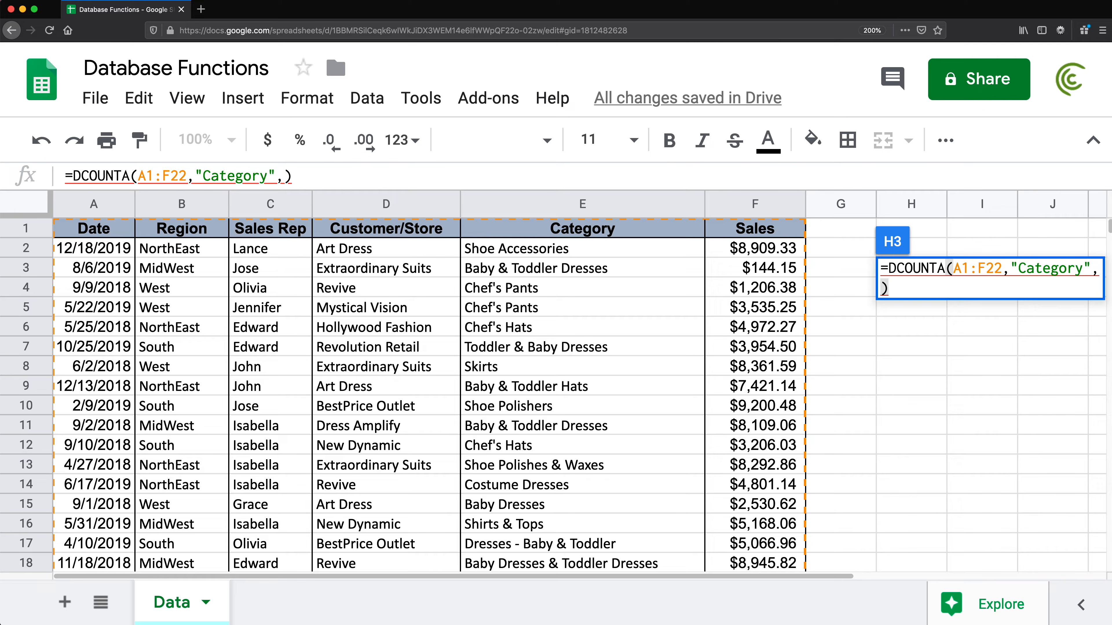
key(Return)
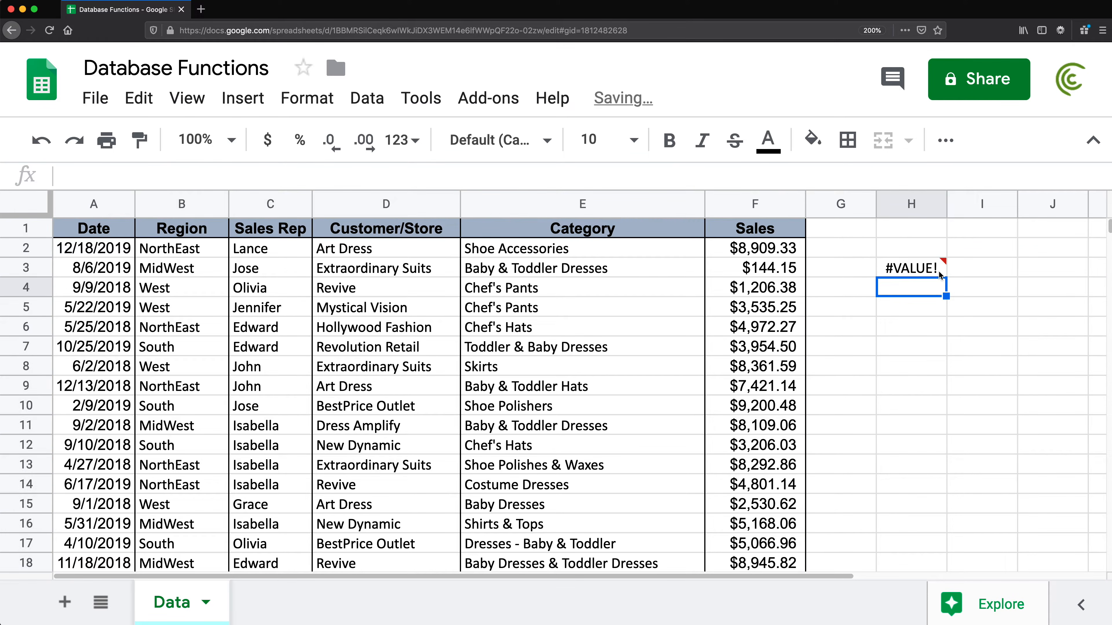
click(923, 270)
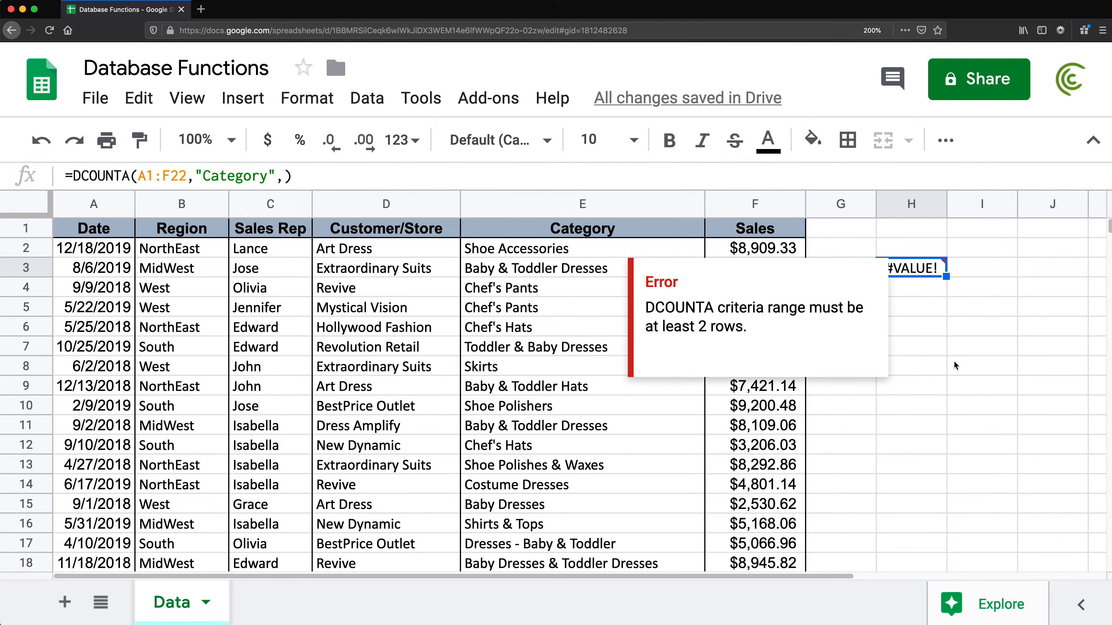
Copy the Category header and Shoe Accessories entry from E1:E2 to H6:H7, and widen column H to fit.
click(922, 336)
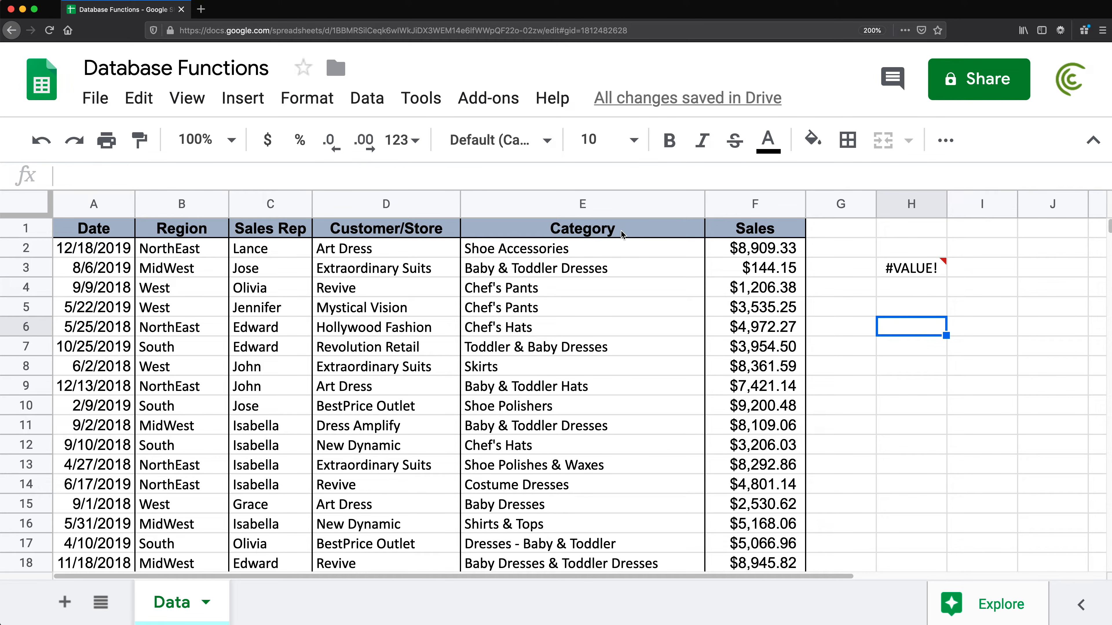
drag(612, 232, 608, 245)
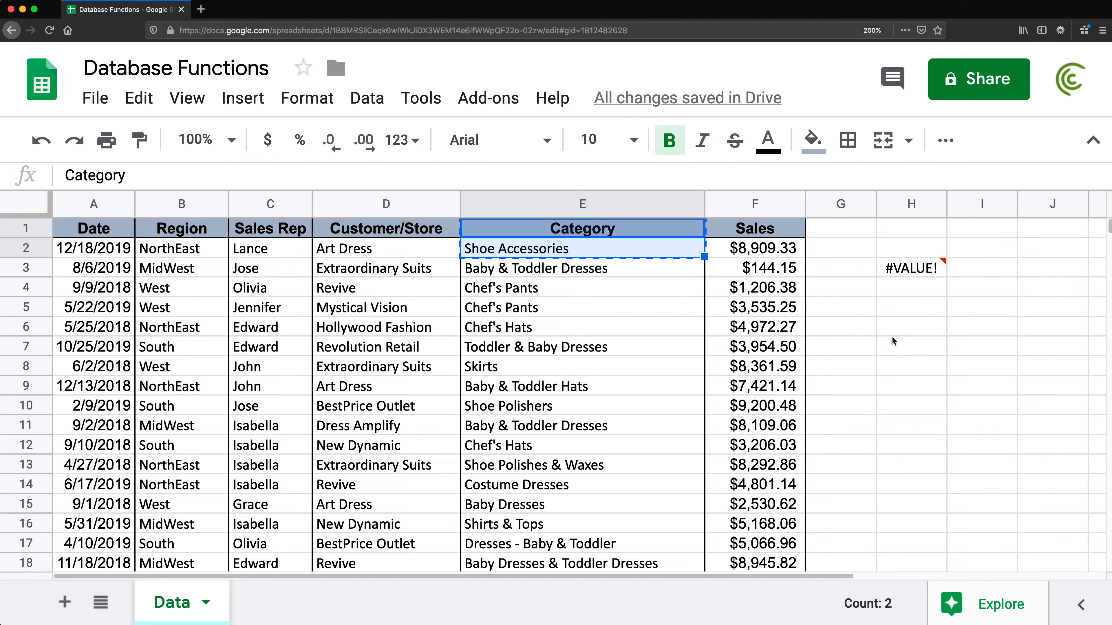
key(ctrl+c)
click(907, 332)
key(ctrl+v)
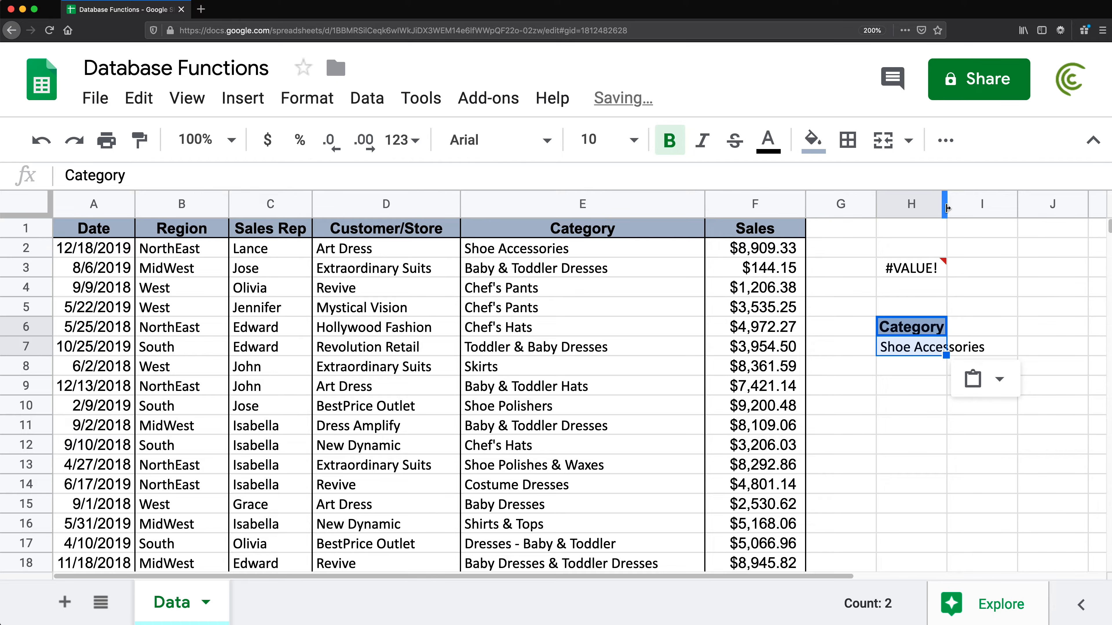
drag(946, 208, 1019, 207)
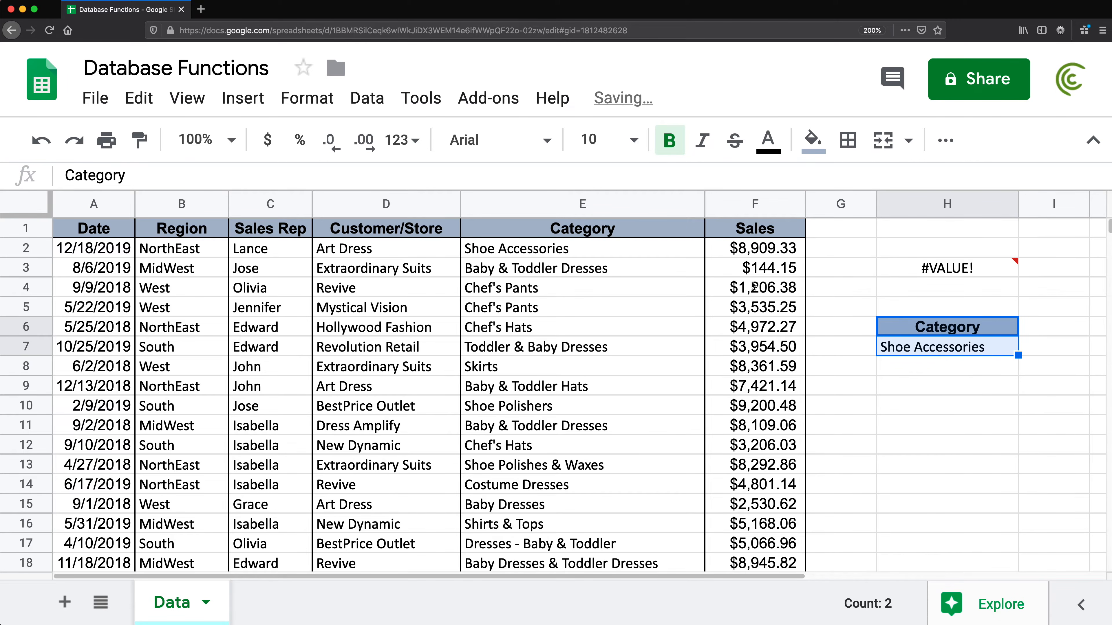
Add H6:H7 as the criteria range of the DCOUNTA formula in H3 and check the result against the Category column.
click(602, 232)
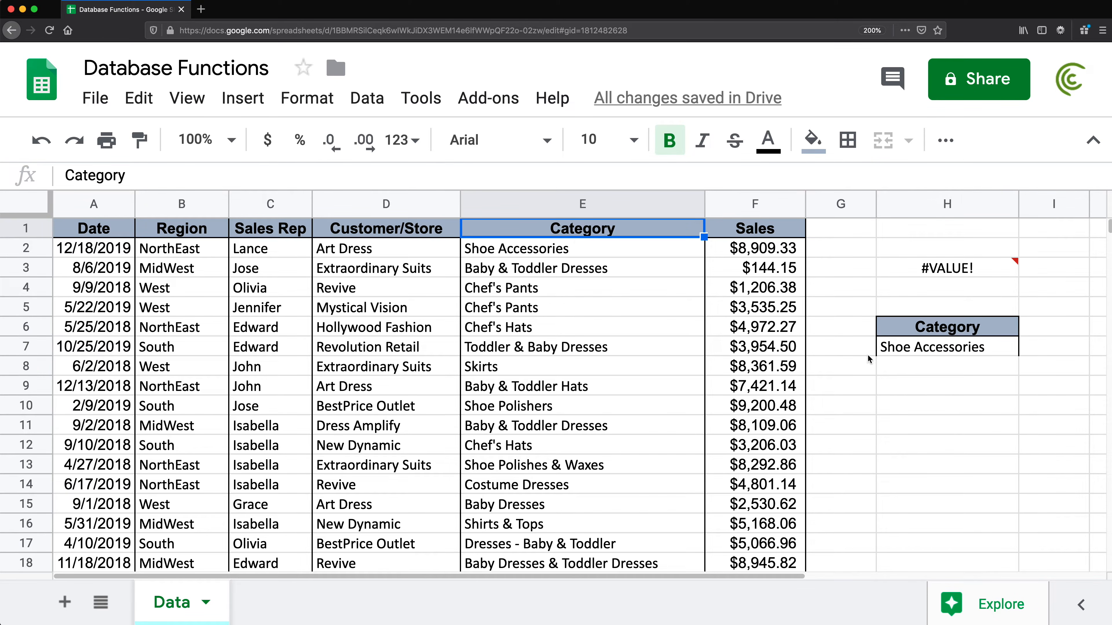
click(931, 350)
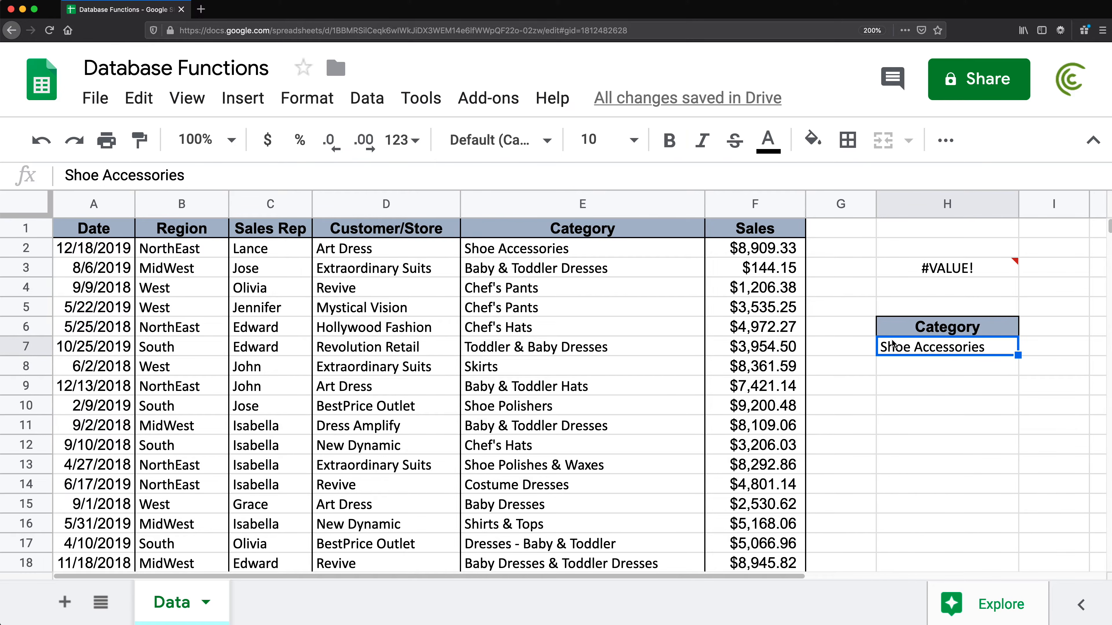
click(532, 256)
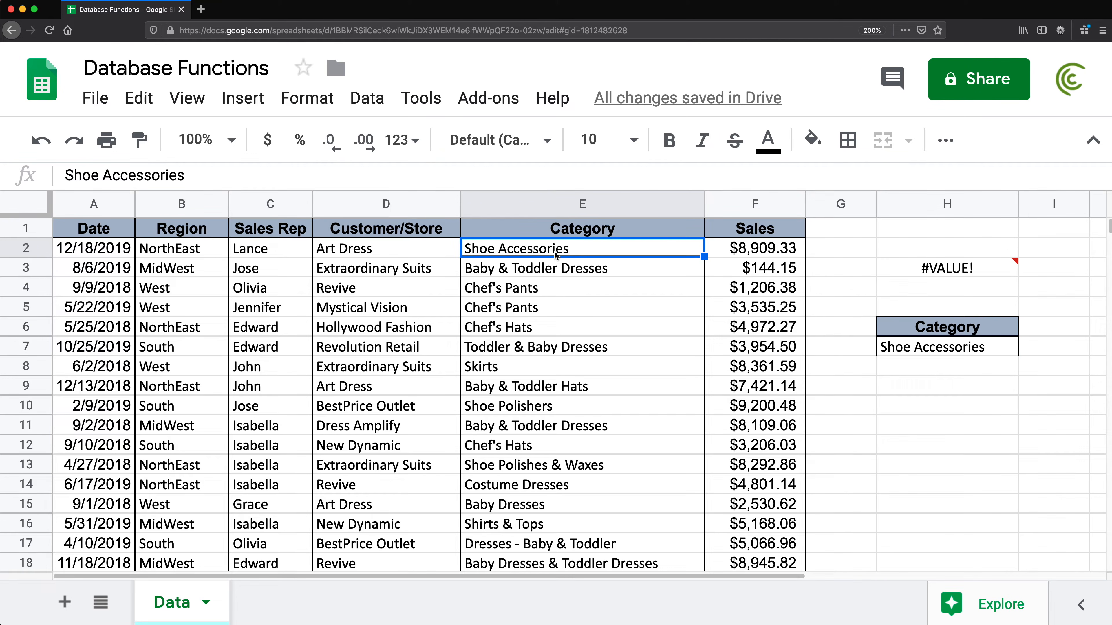
double_click(929, 273)
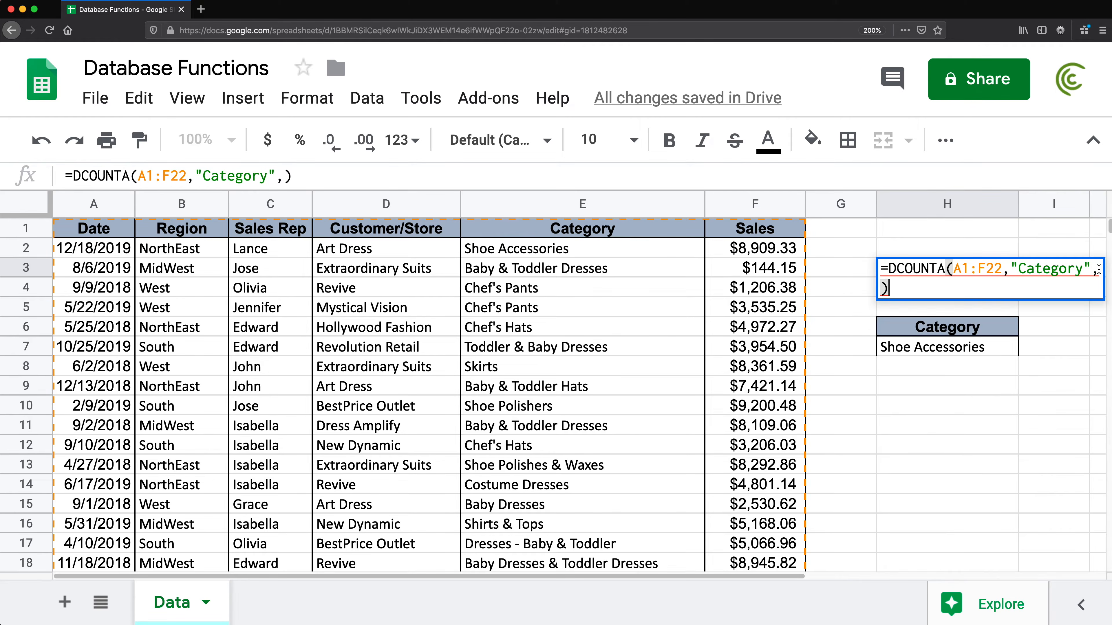
click(1096, 272)
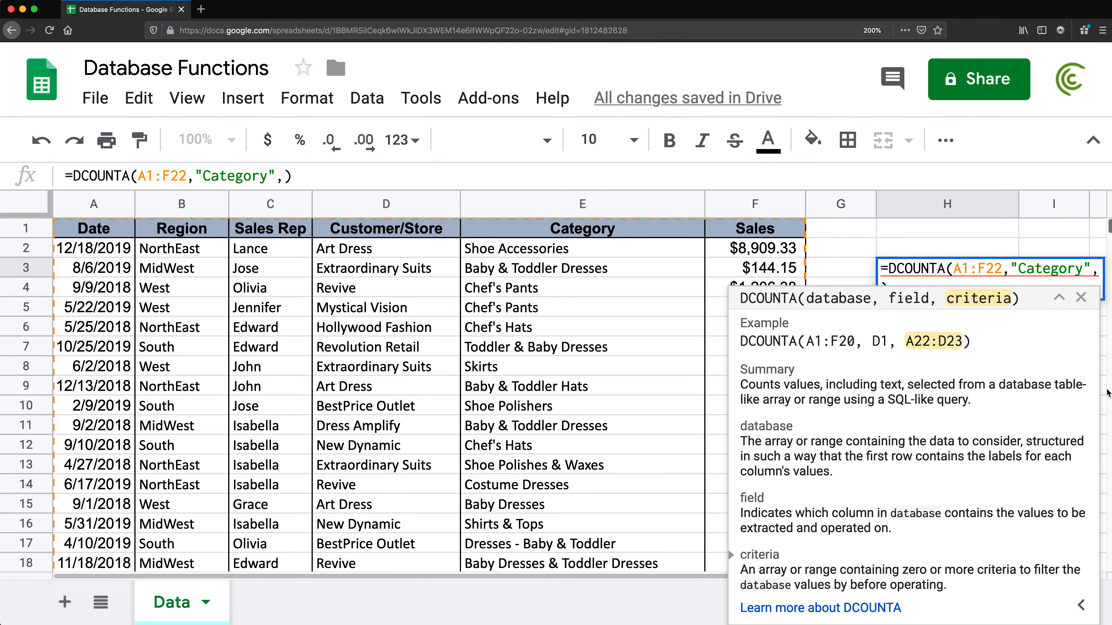
click(1081, 299)
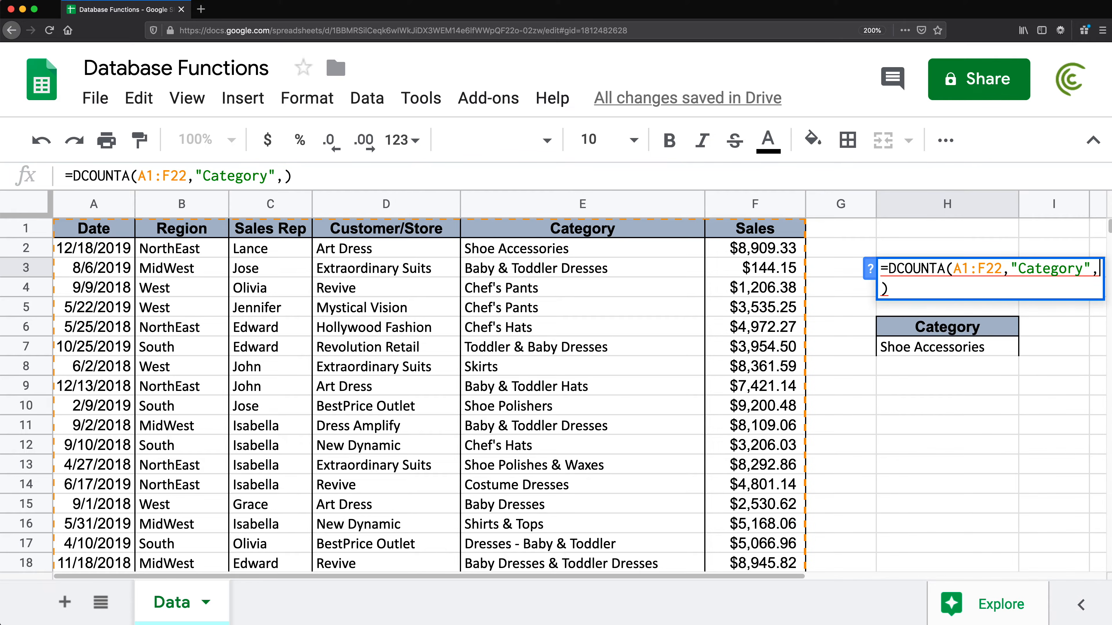
click(948, 330)
drag(948, 342, 952, 346)
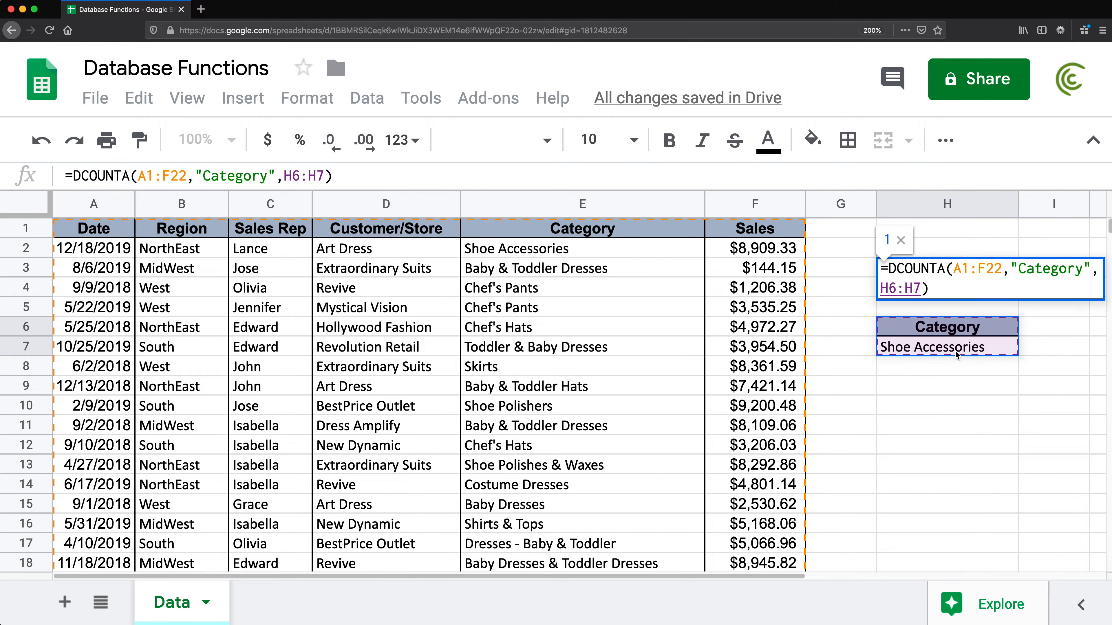
key(Return)
click(928, 273)
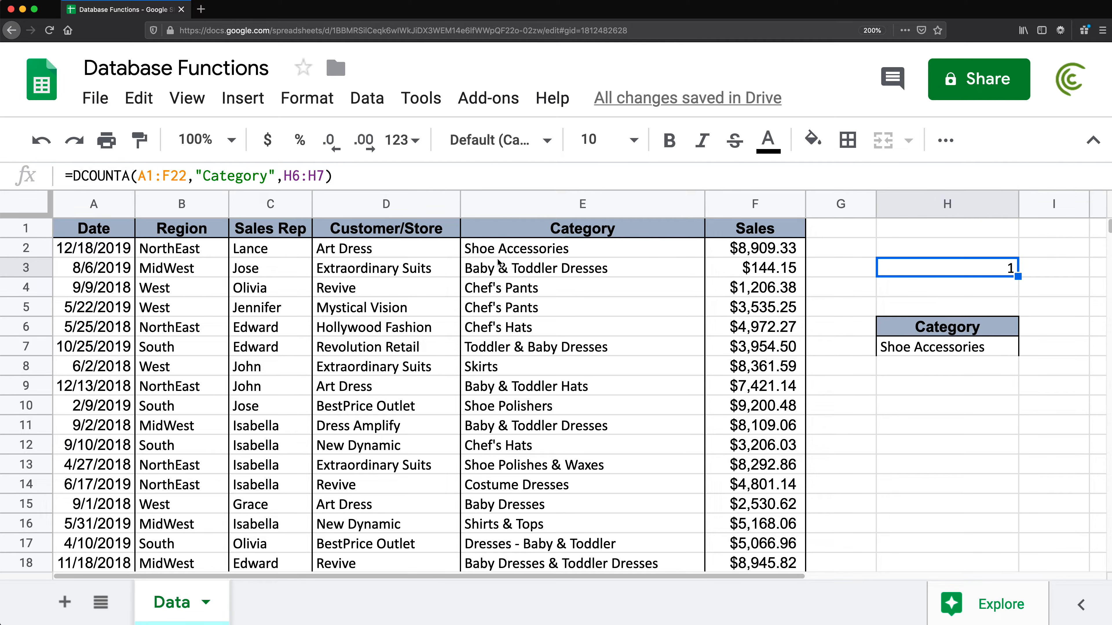
click(501, 252)
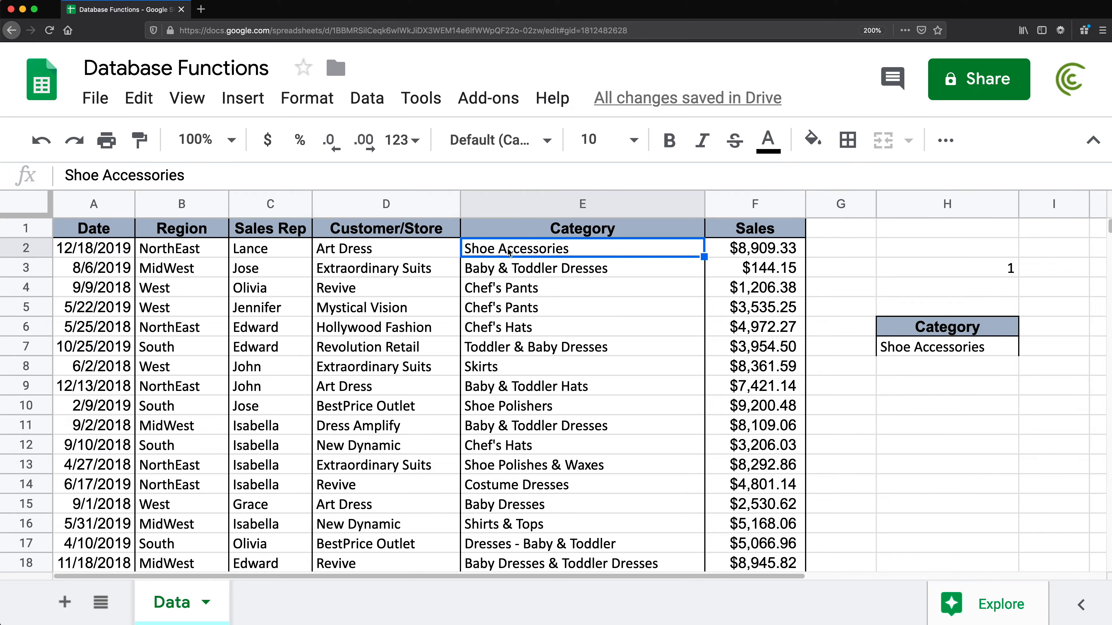
Copy Skirts from E22 into the criterion cell H7 and compare the H3 result with the Skirts entries in the Category column.
scroll(577, 308, down, 1)
scroll(577, 309, down, 2)
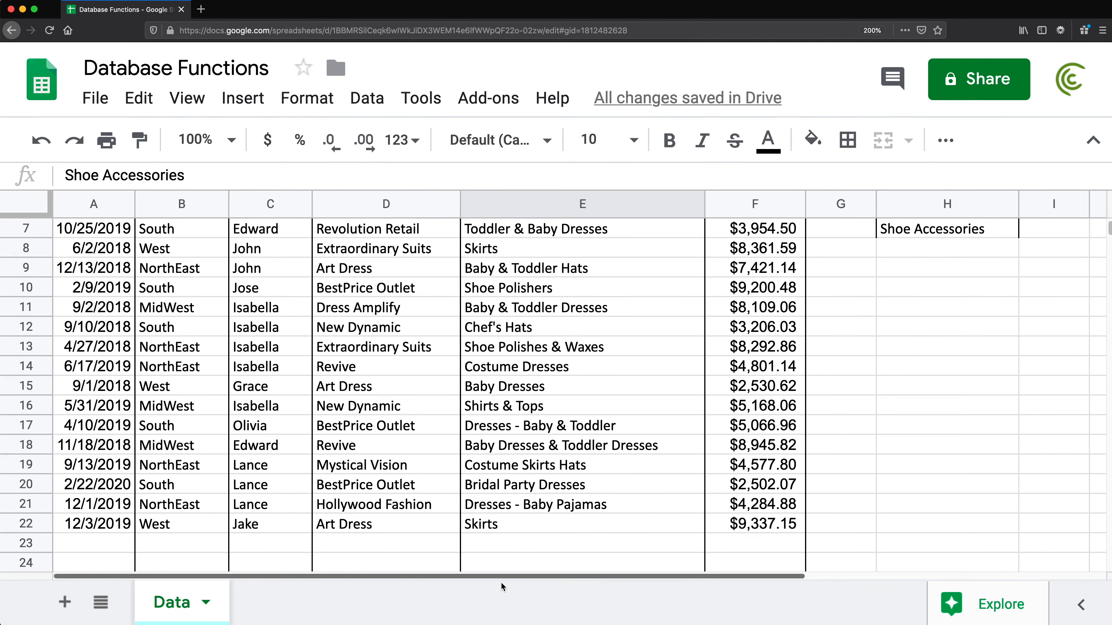
click(496, 528)
key(super+c)
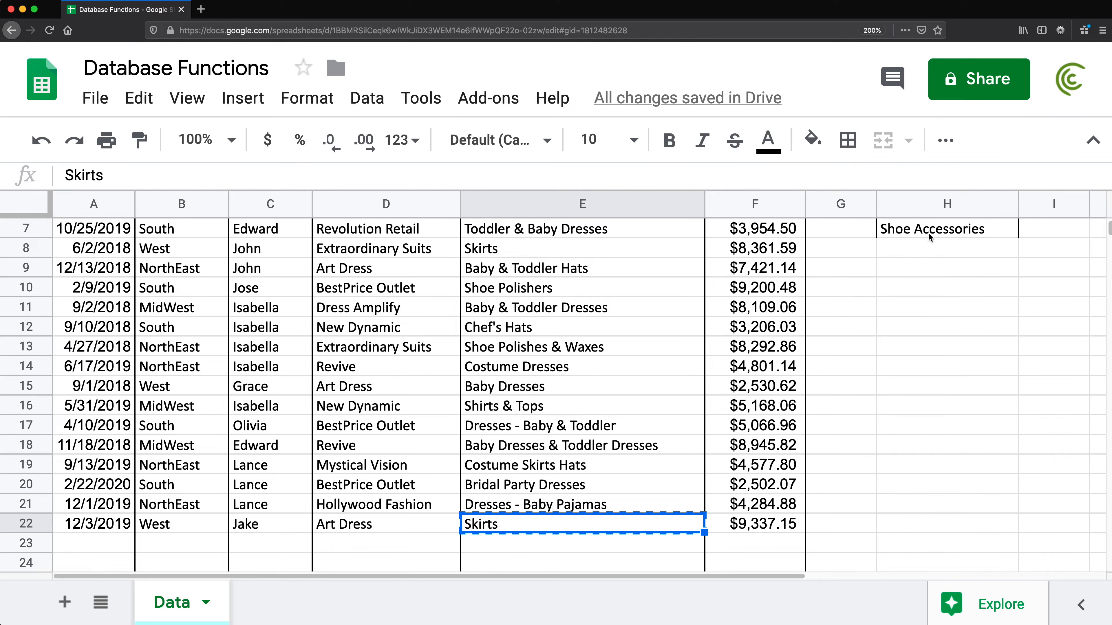
click(929, 234)
key(super+v)
scroll(930, 249, up, 3)
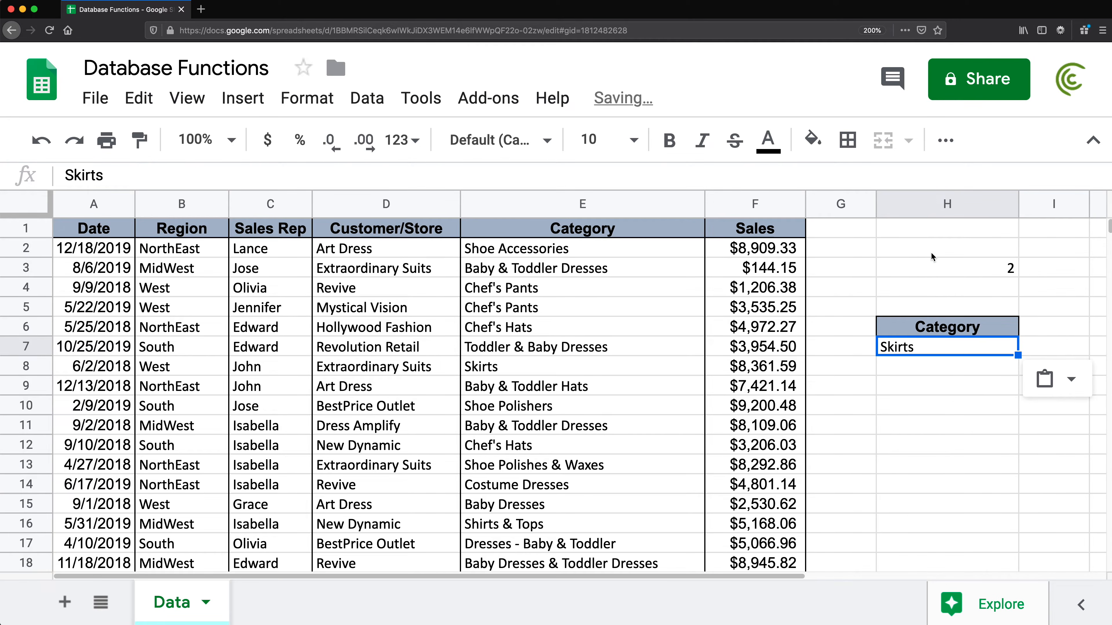
click(956, 275)
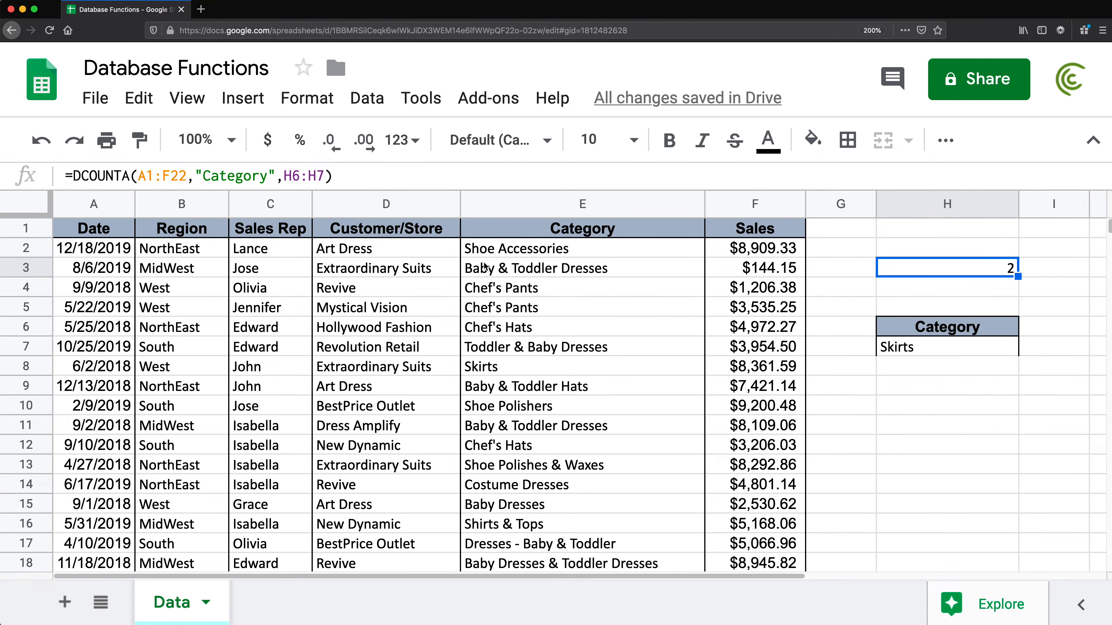
click(507, 367)
scroll(564, 396, down, 3)
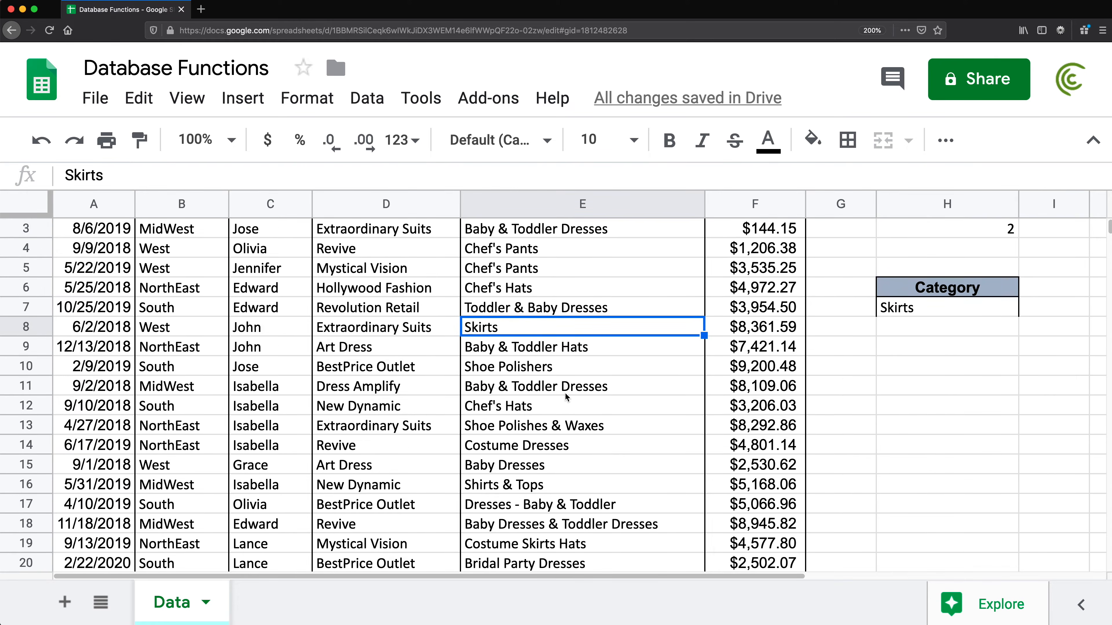
click(497, 530)
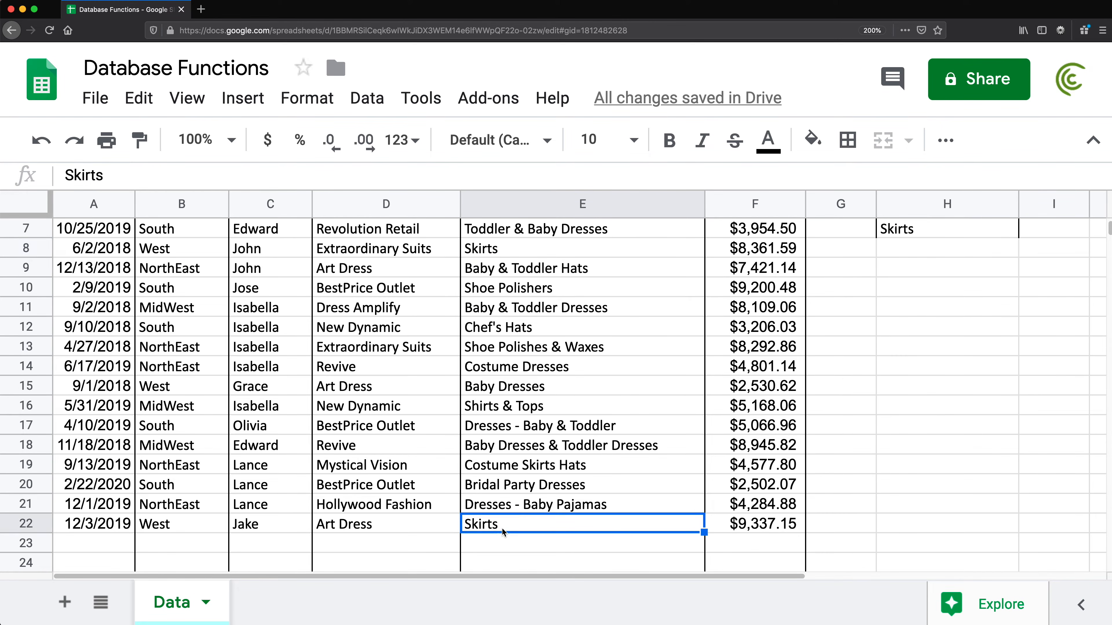
scroll(573, 379, up, 3)
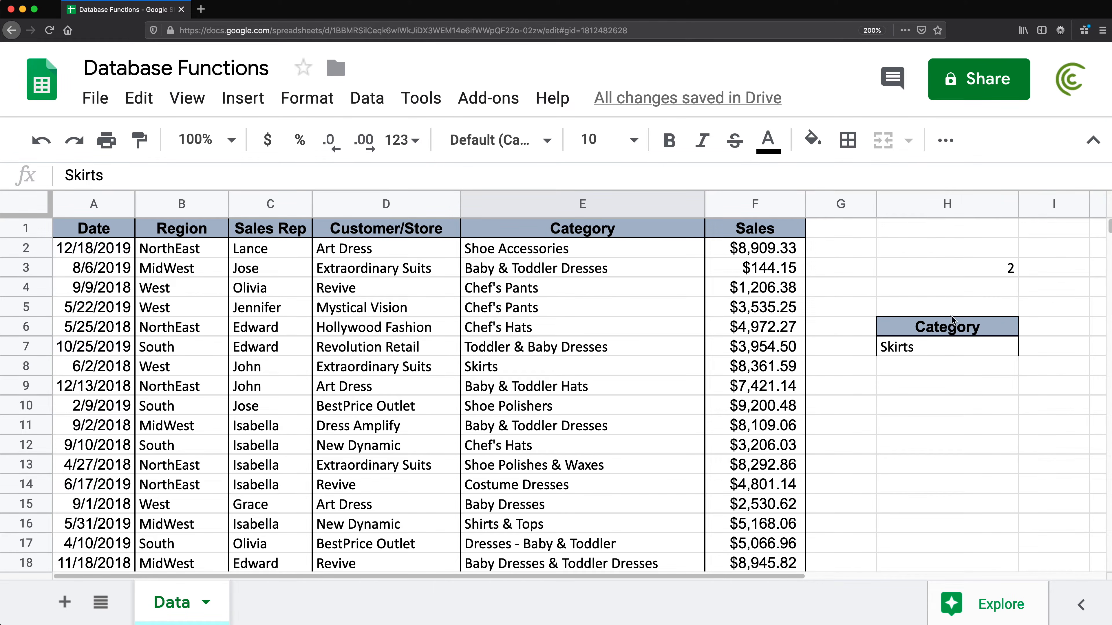
Set the criterion in H7 to Baby and examine which Category entries begin with or merely contain that word, such as E3 and E7.
click(916, 353)
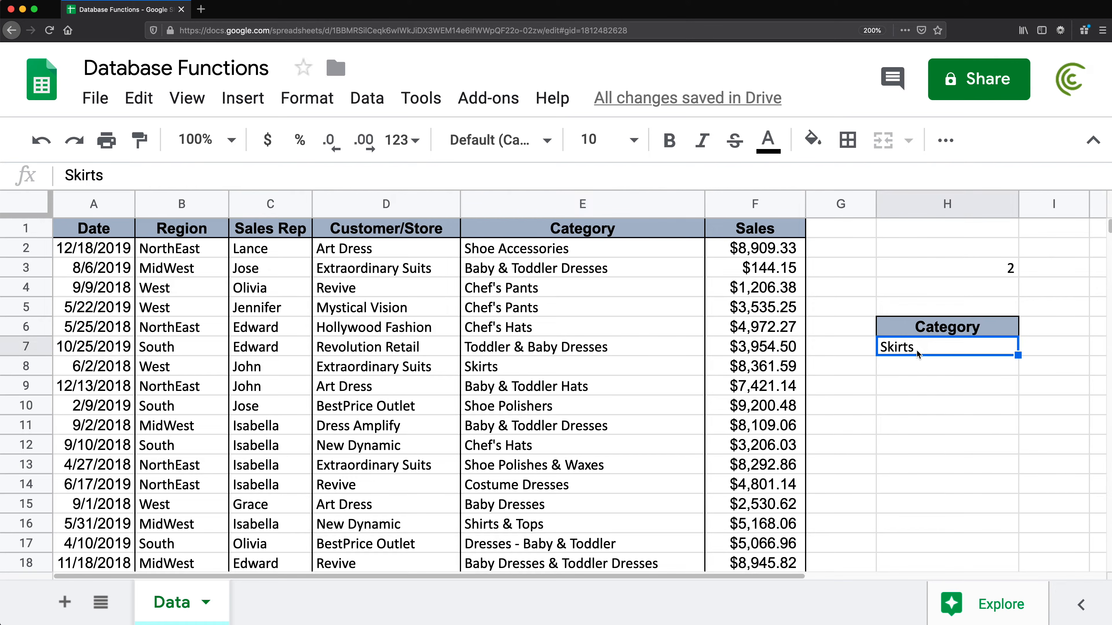
text(Bab)
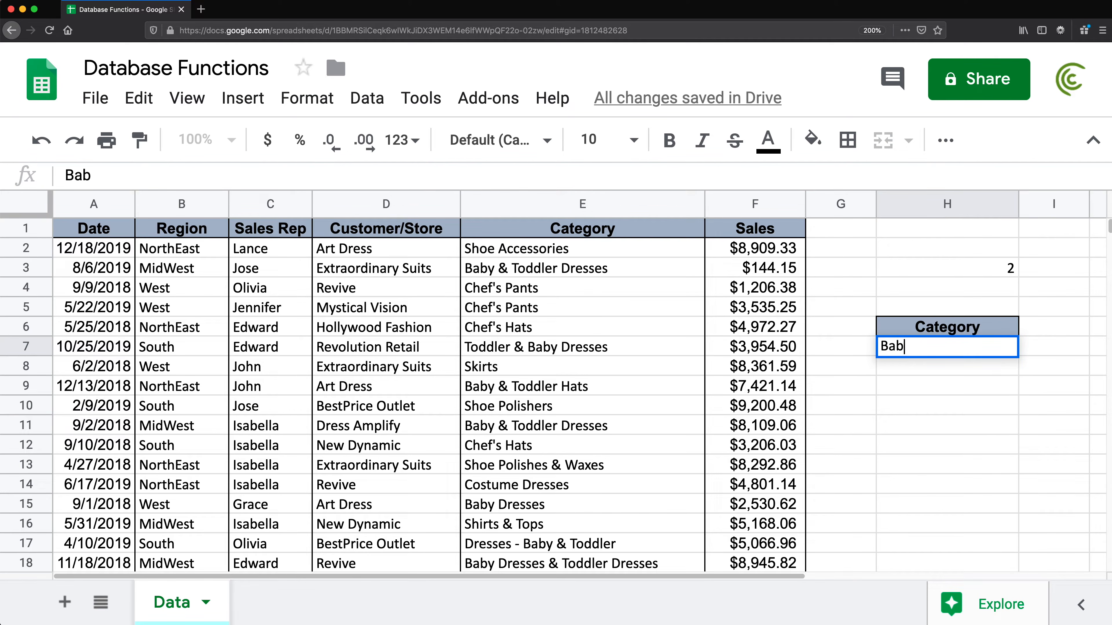
text(y)
key(Return)
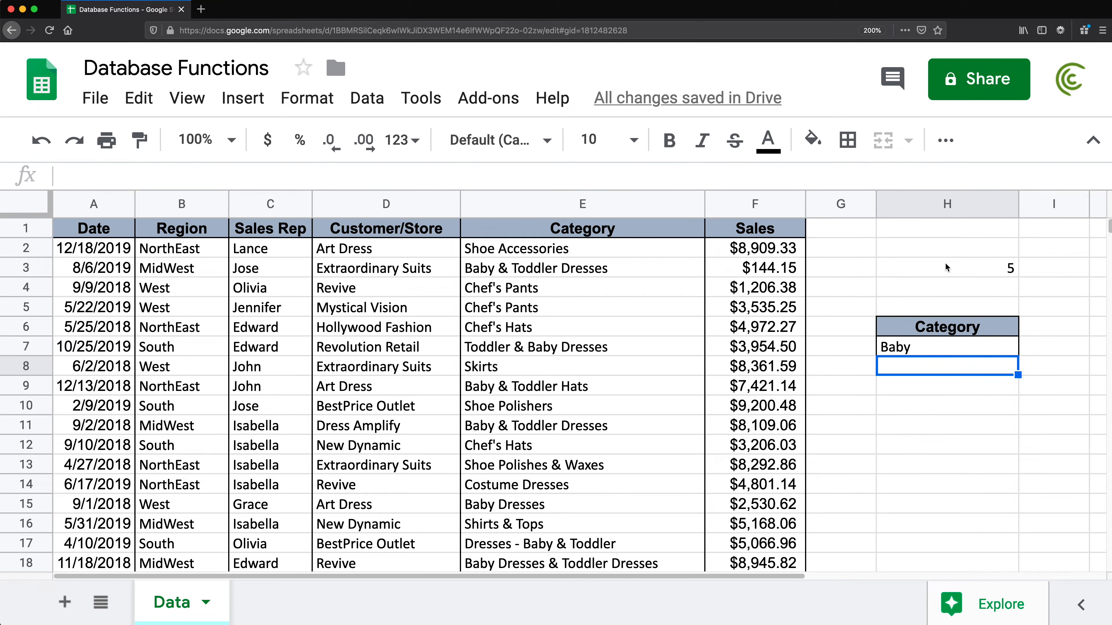
scroll(526, 323, down, 2)
scroll(527, 323, down, 3)
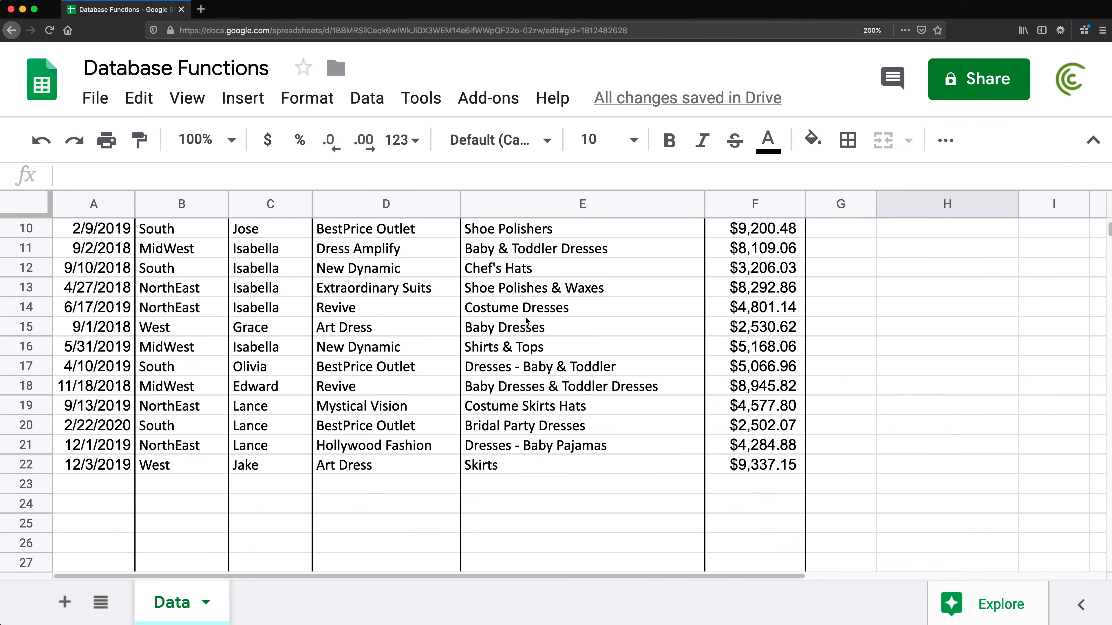
scroll(504, 333, up, 3)
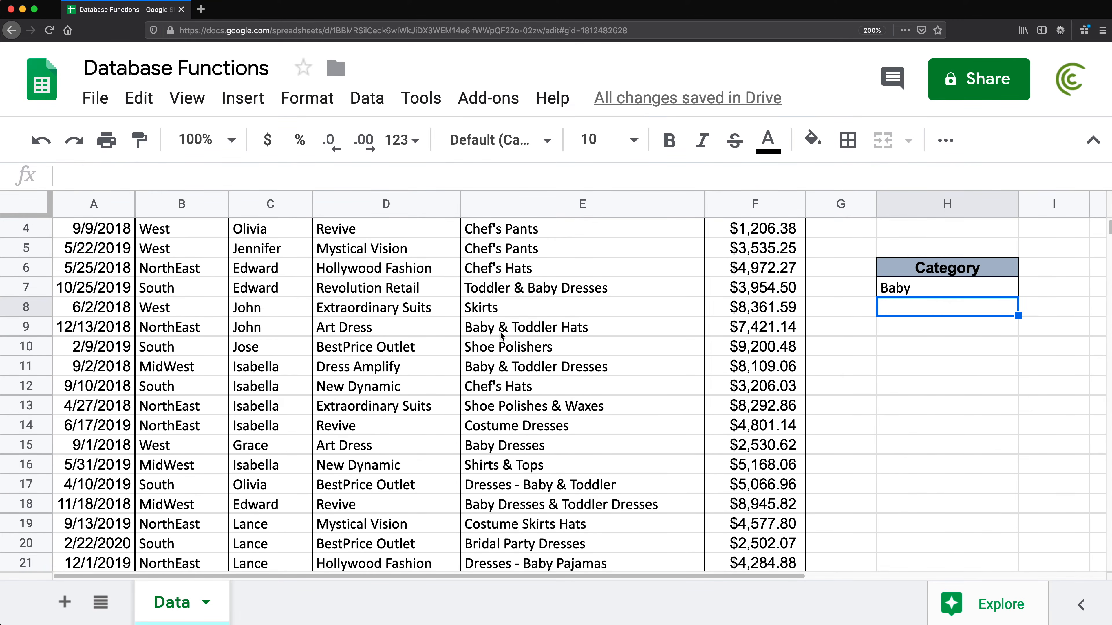
scroll(593, 289, up, 2)
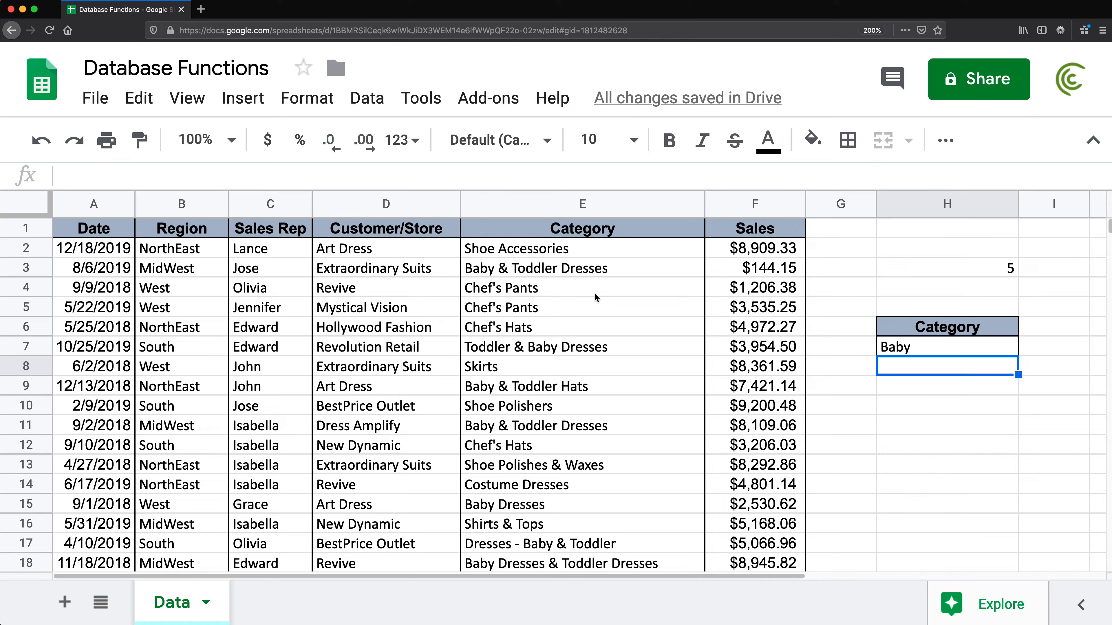
click(904, 349)
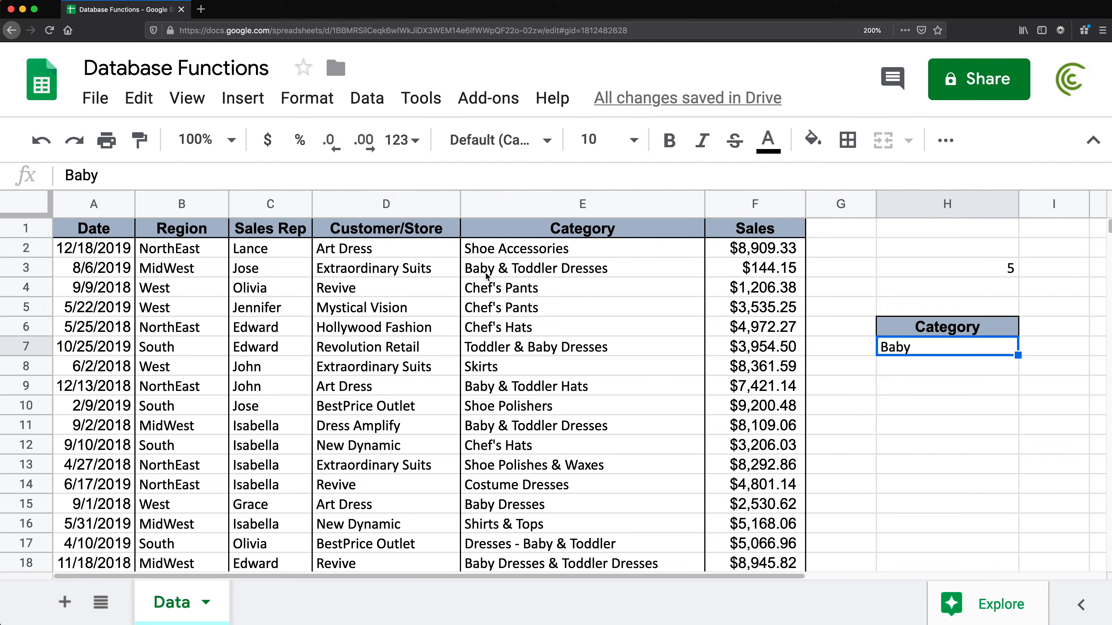
click(504, 271)
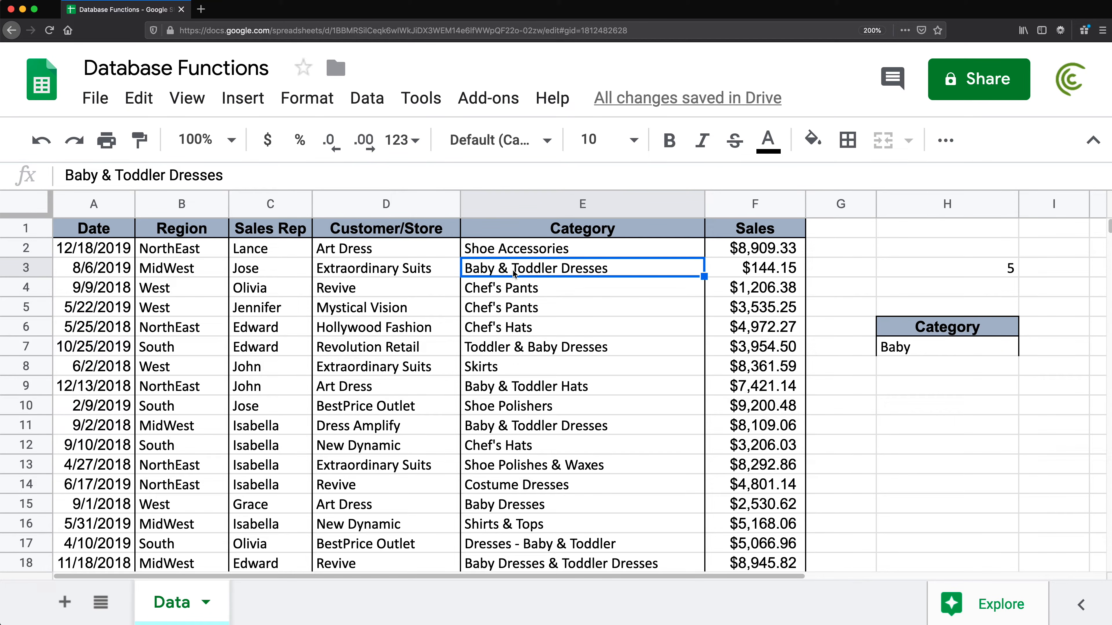
click(529, 349)
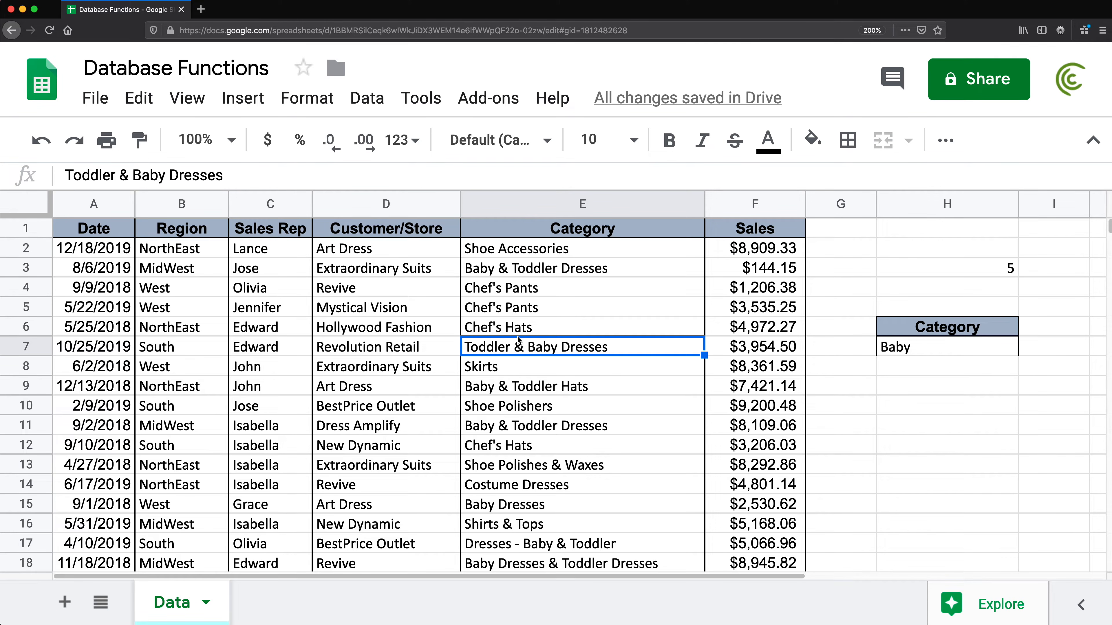
Bold the Category entries that begin with Baby: E3, E9, E11, E15 and E18.
click(499, 272)
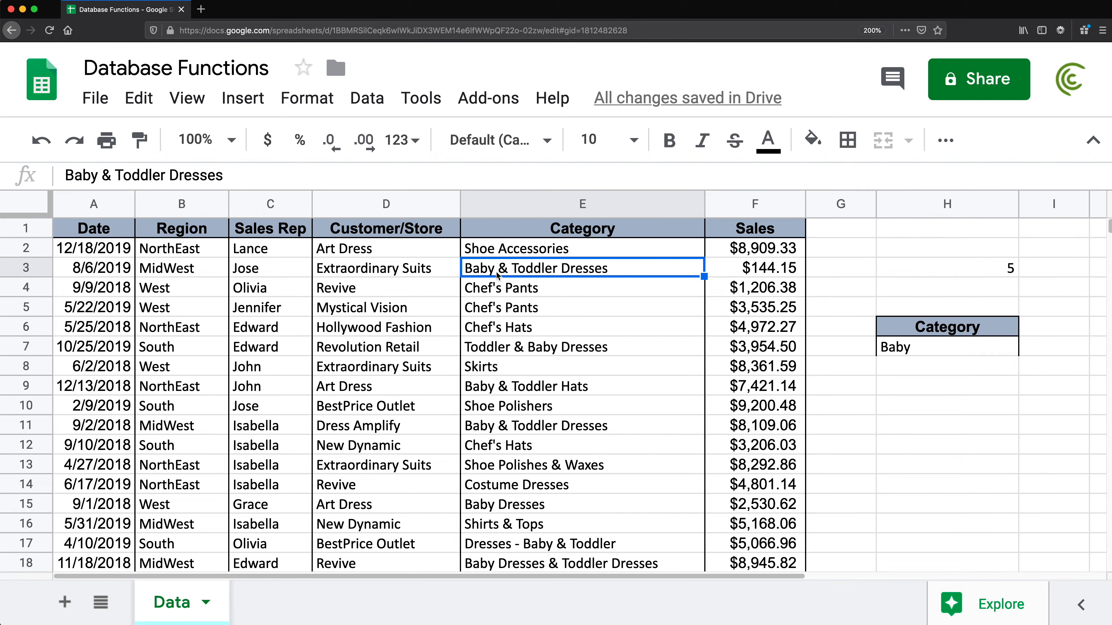
key(super+b)
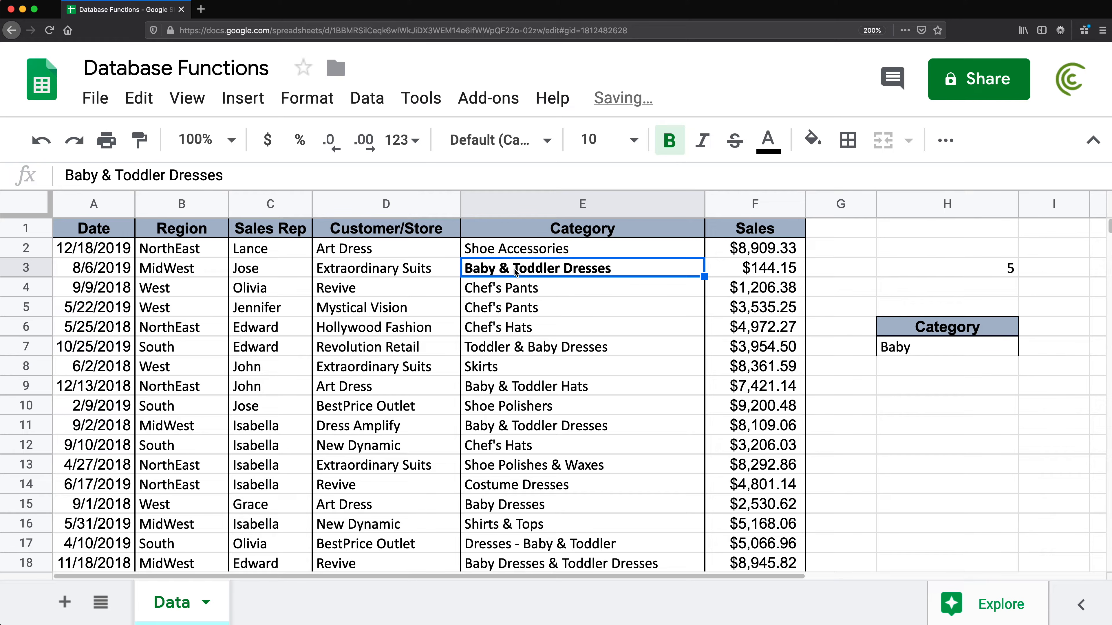
click(513, 382)
key(super+b)
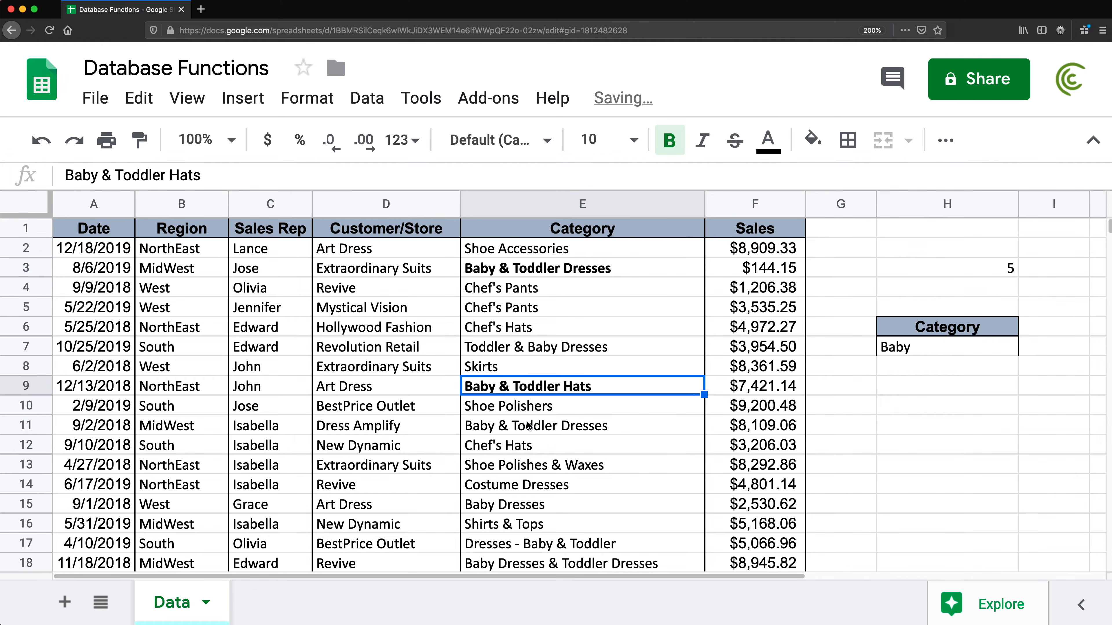
click(506, 432)
key(super+b)
click(511, 506)
key(super+b)
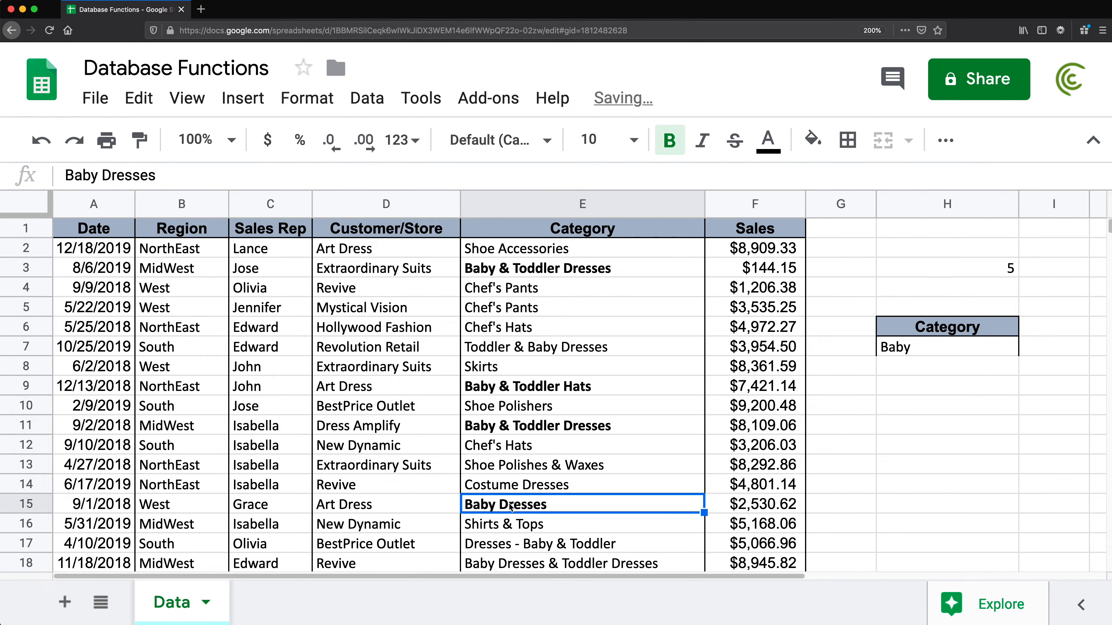
click(505, 565)
key(super+b)
scroll(521, 504, down, 3)
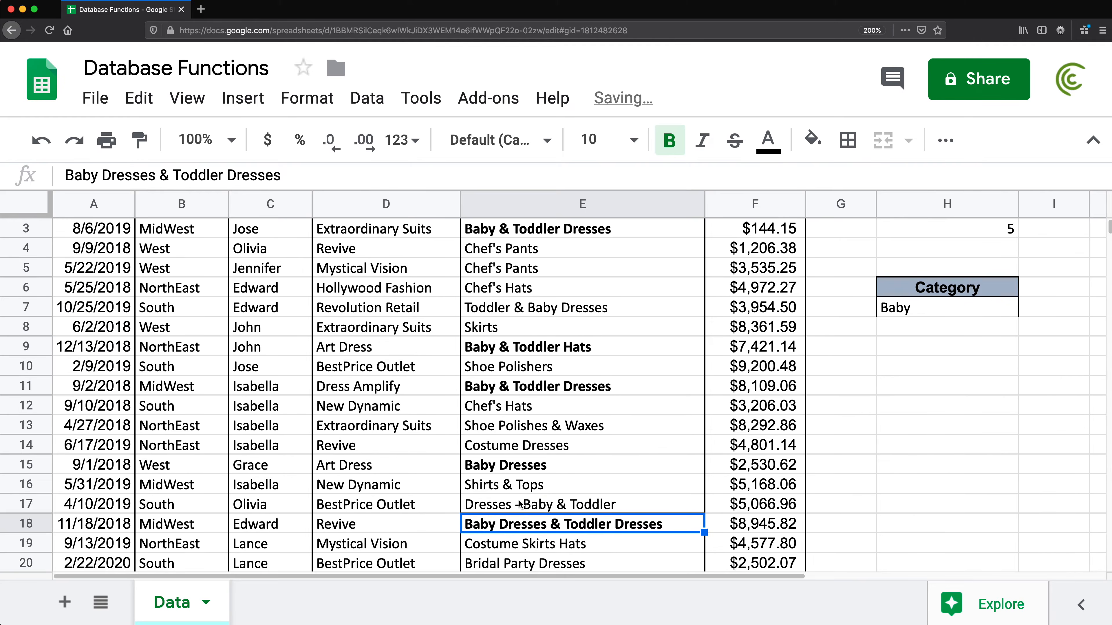
scroll(540, 394, up, 2)
scroll(541, 394, up, 1)
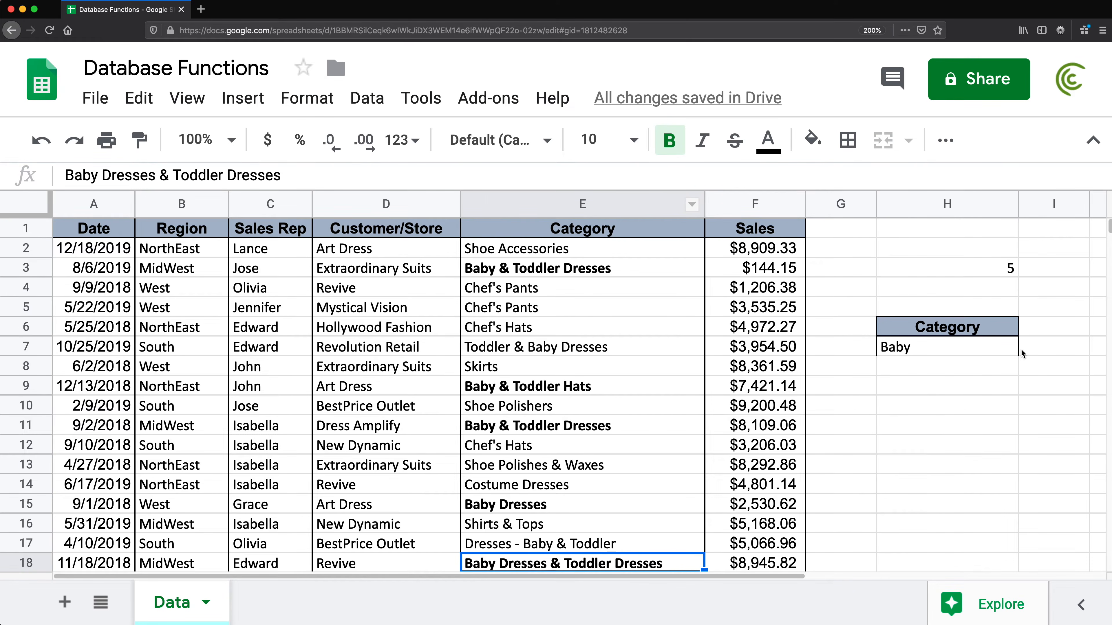
Replace Chef's Hats in E12 with Baby and check the DCOUNTA result in H3.
click(943, 347)
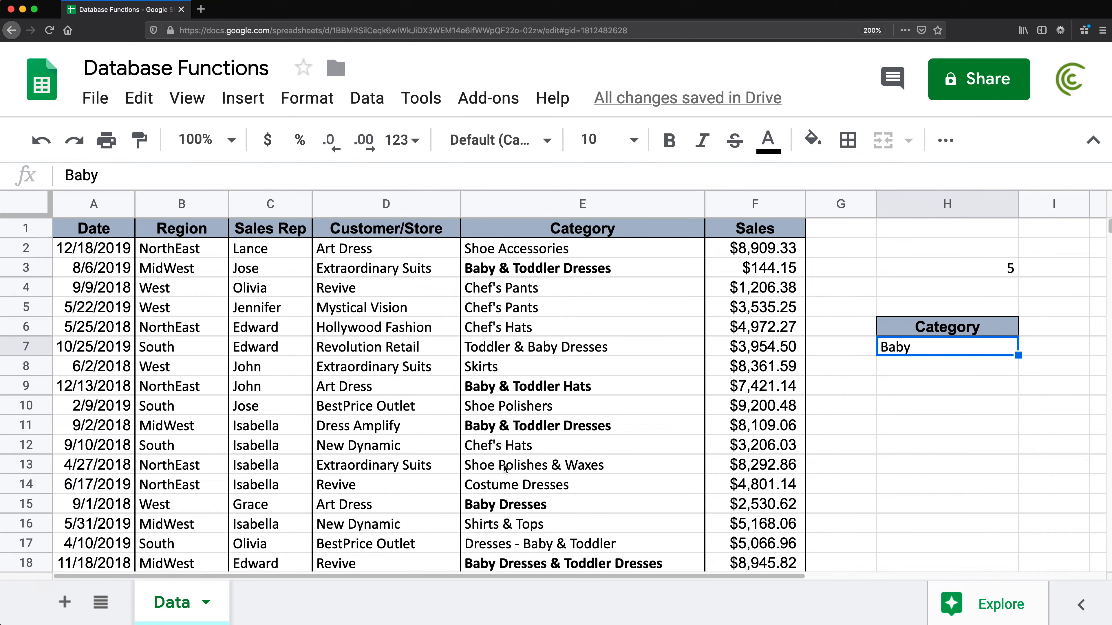
click(520, 448)
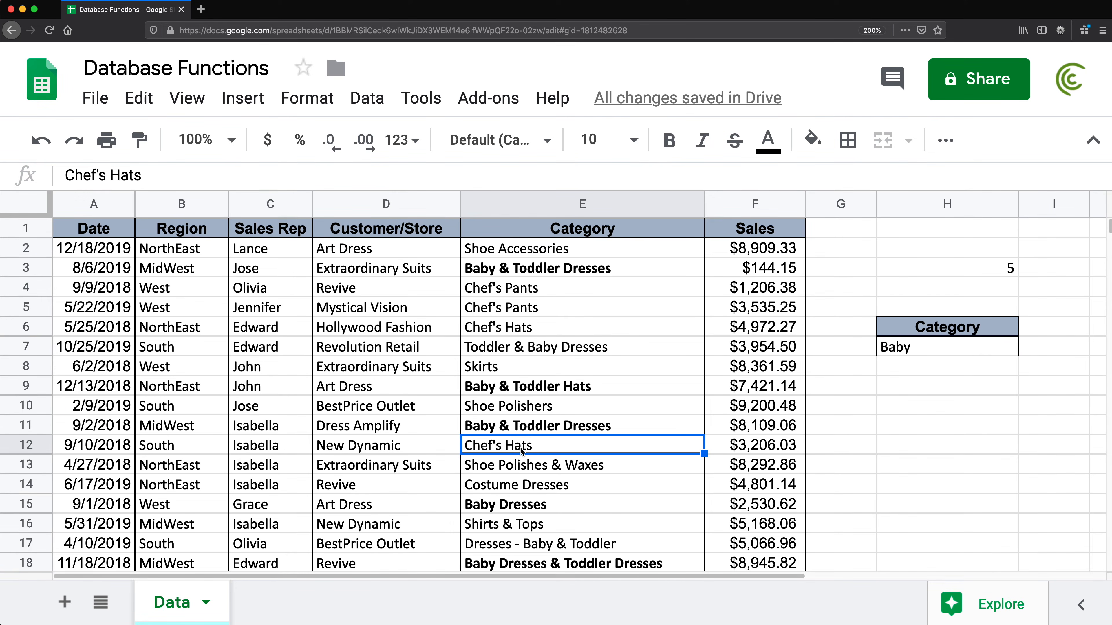
text(Baby)
key(Return)
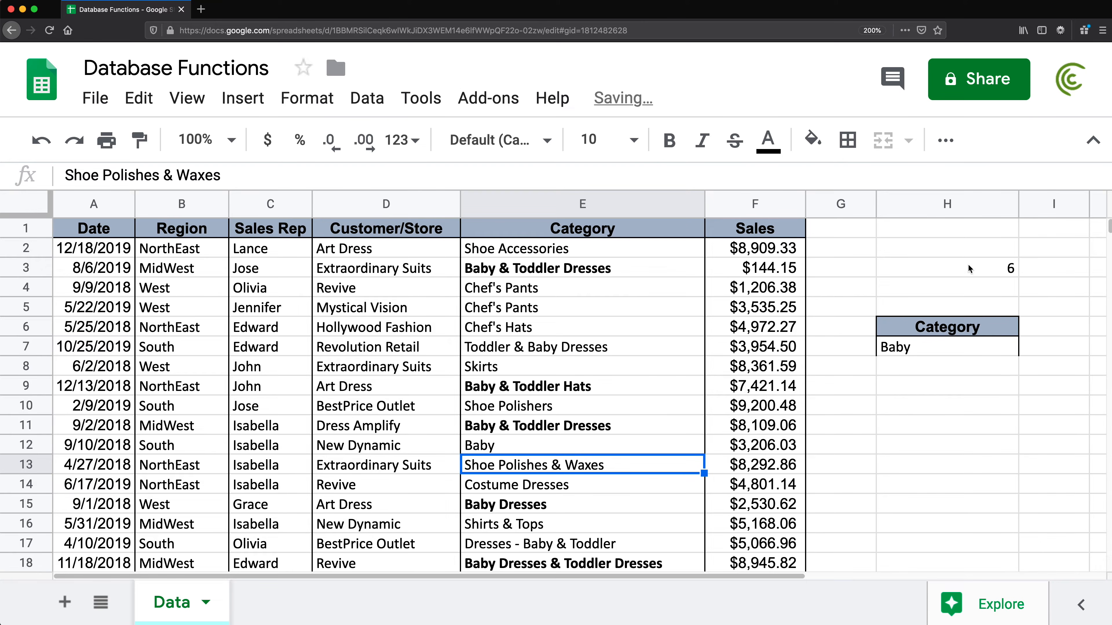
click(968, 265)
click(497, 446)
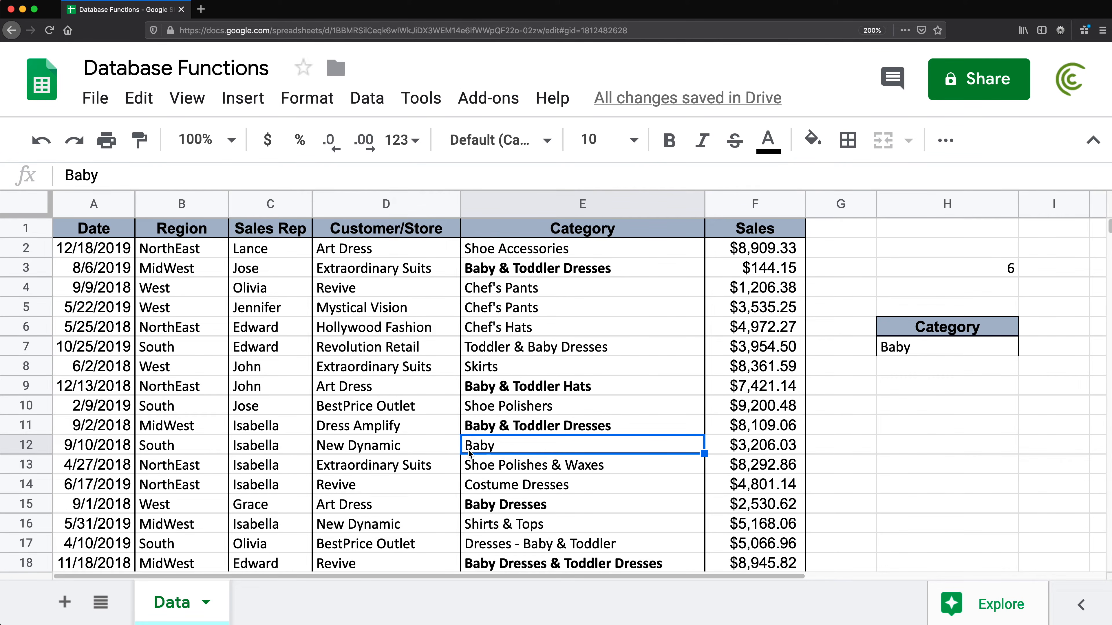
Add an equals sign before the criterion in H7 so that it reads =Baby.
double_click(922, 347)
click(880, 348)
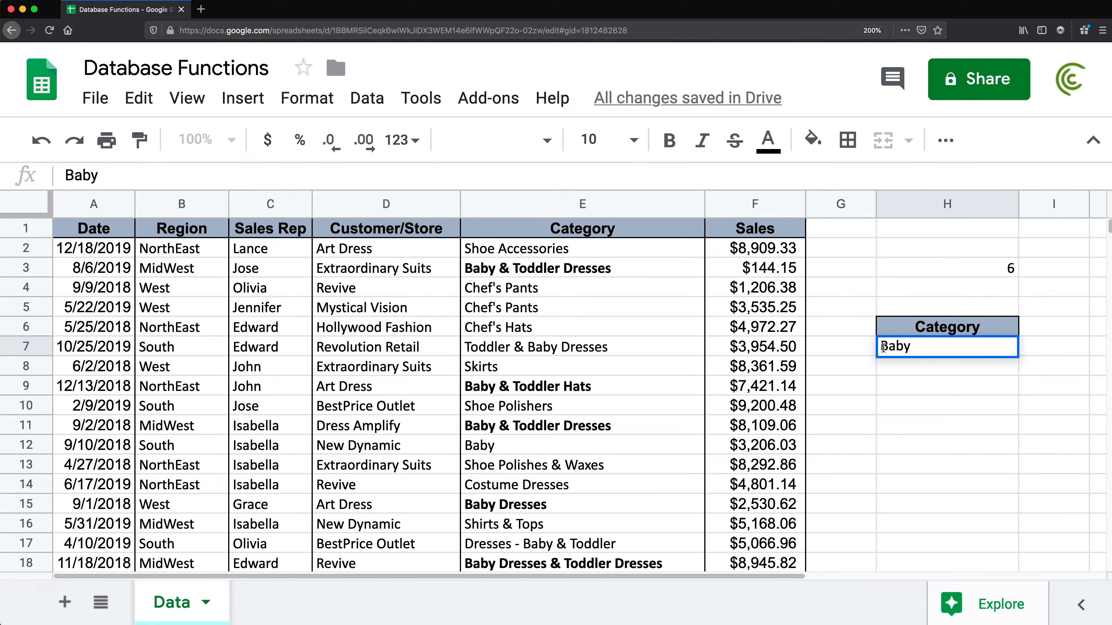
text(=)
key(Return)
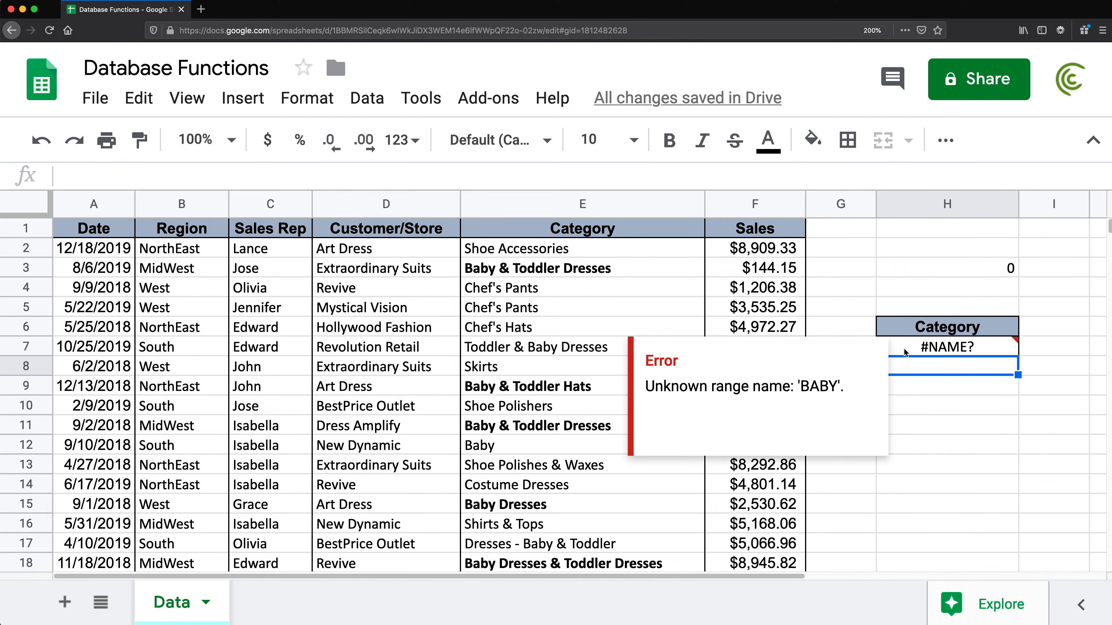
Prefix the criterion in H7 with an apostrophe so it reads '=Baby, and compare the H3 result with the Baby entry in E12.
click(917, 351)
double_click(917, 351)
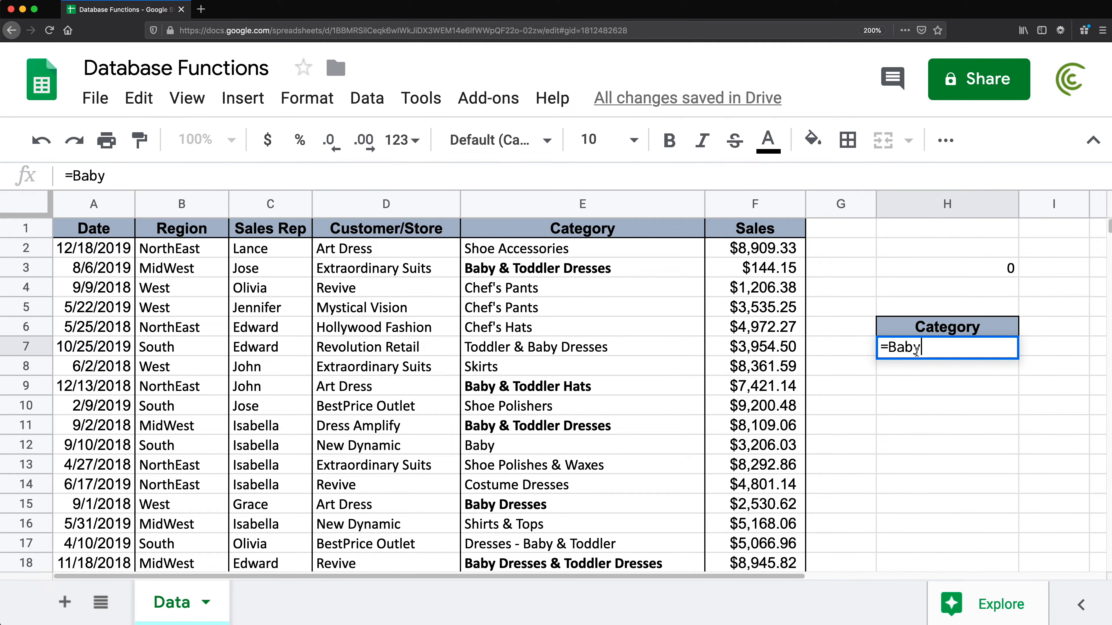
click(882, 347)
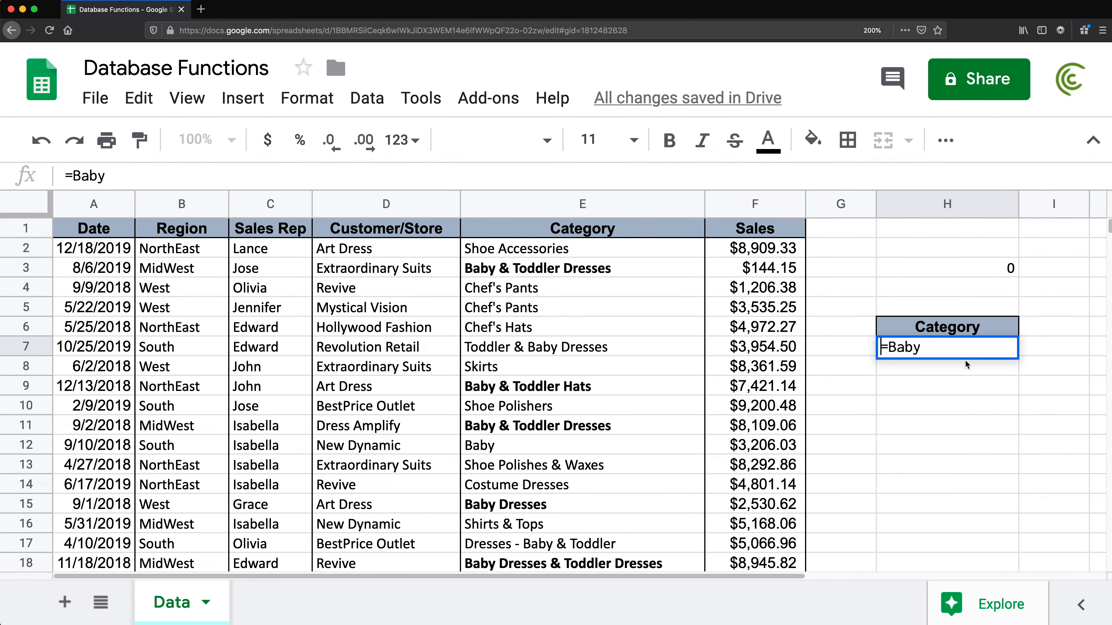
text(')
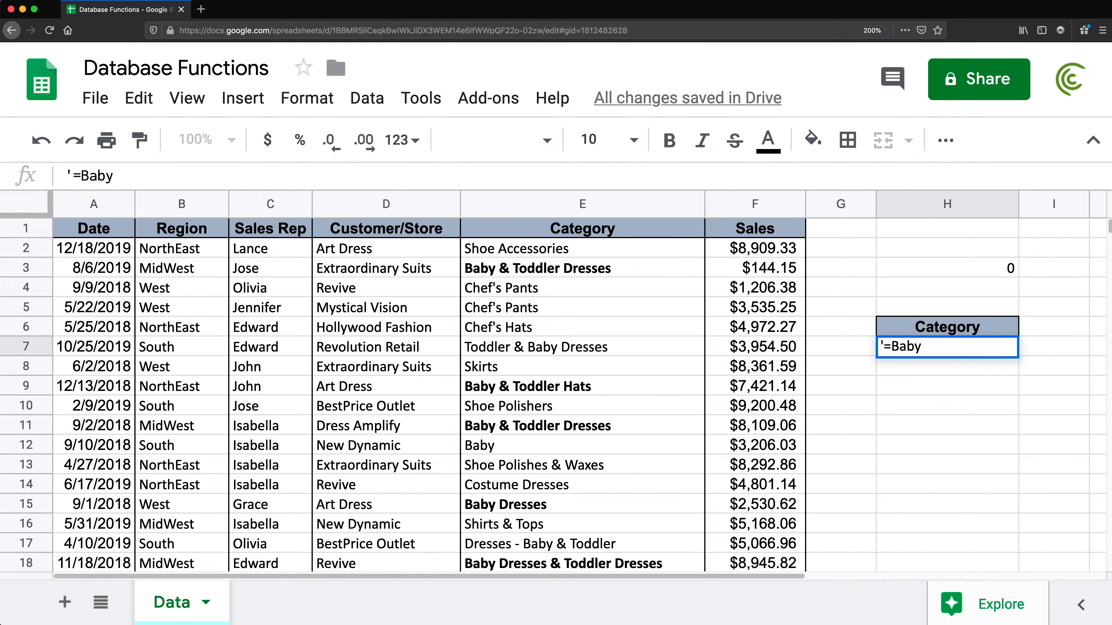
key(Return)
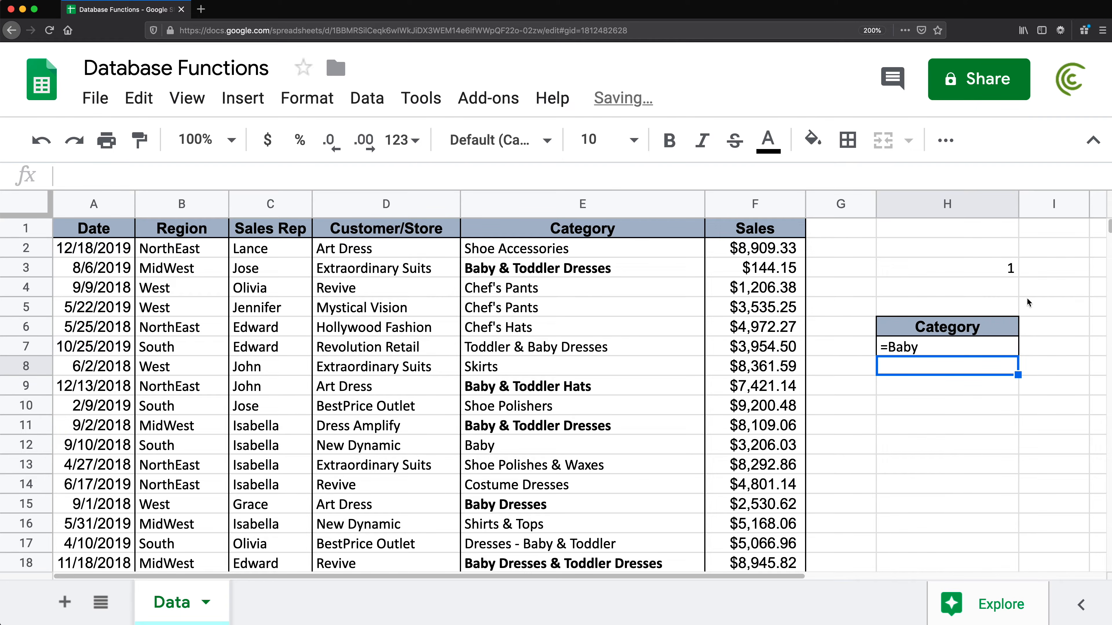
click(897, 353)
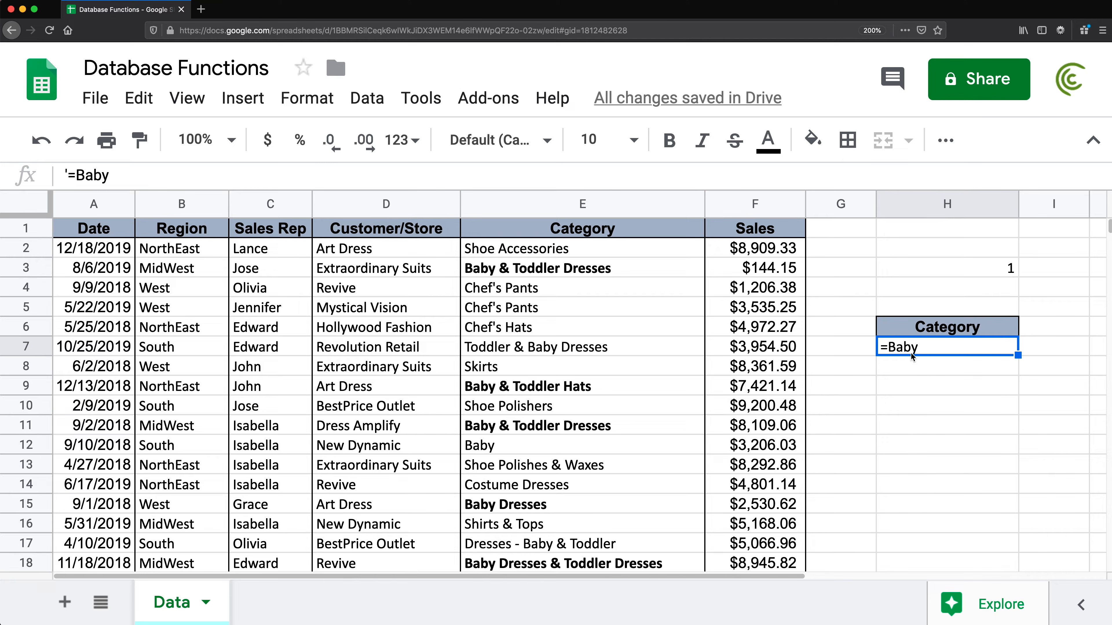
click(954, 265)
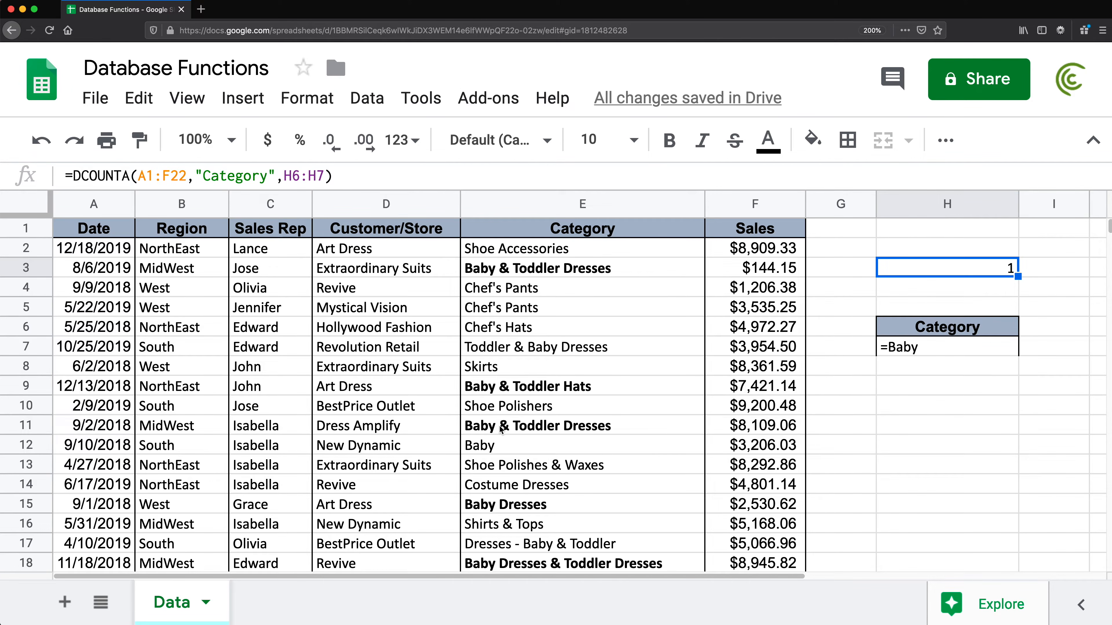
click(490, 451)
key(ctrl+c)
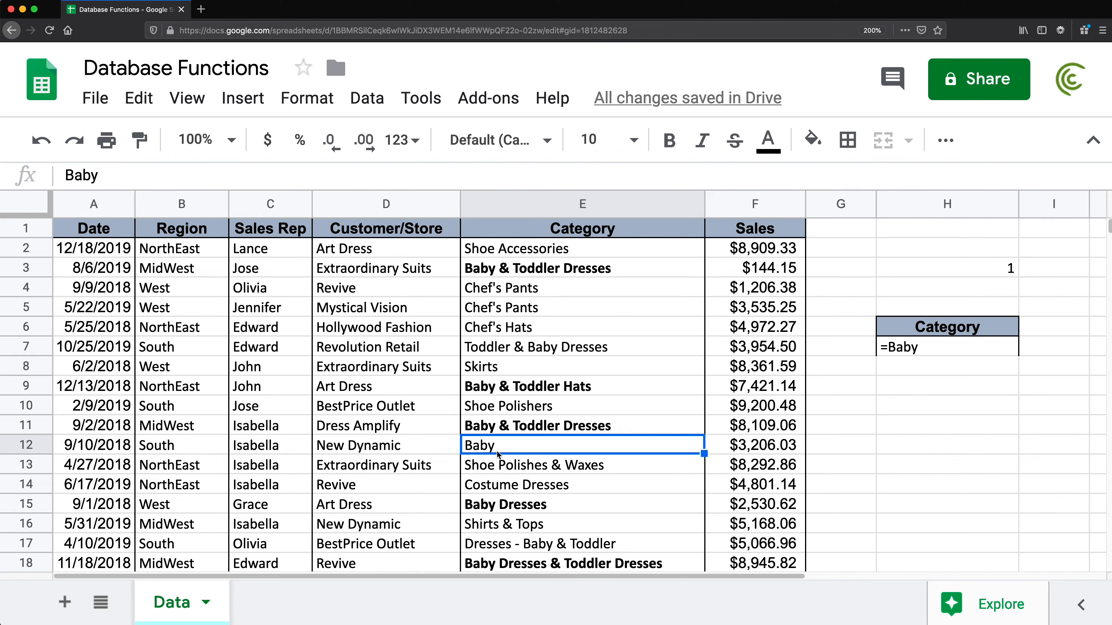
Paste Baby into the Category entry in E14 and check the DCOUNTA result in H3.
click(517, 488)
key(ctrl+v)
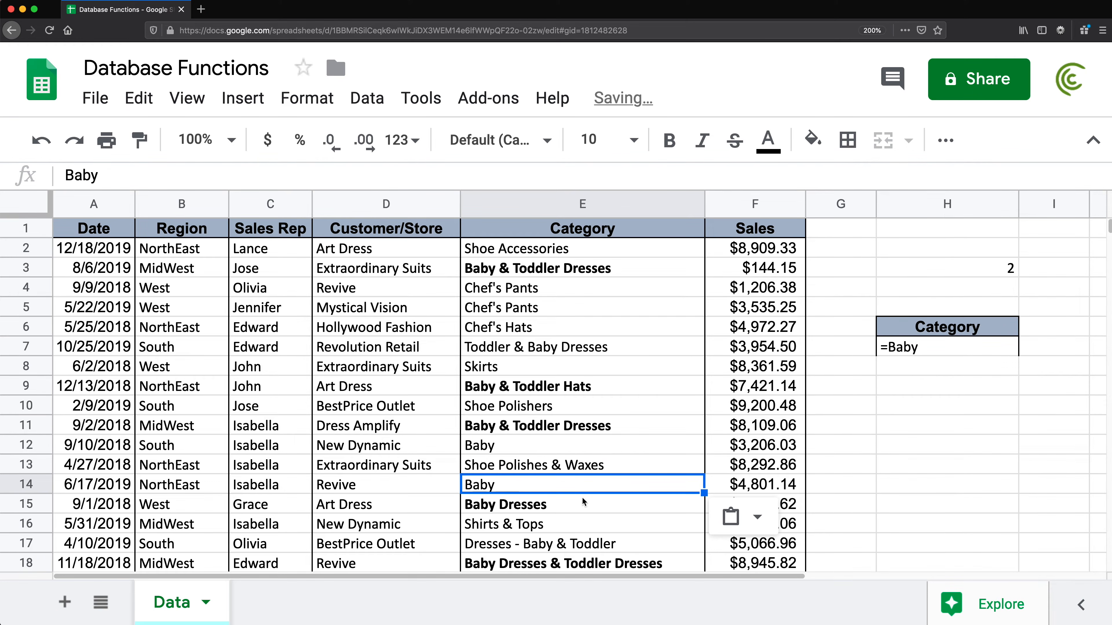
click(996, 267)
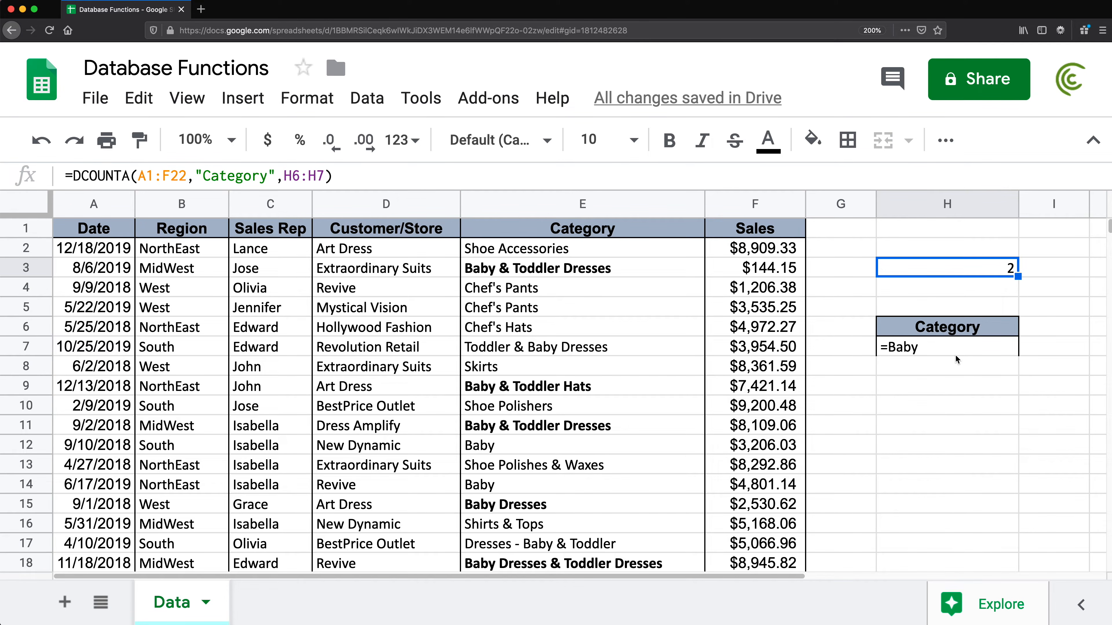
Change the criterion in H7 to lowercase so that it reads '=baby.
double_click(897, 350)
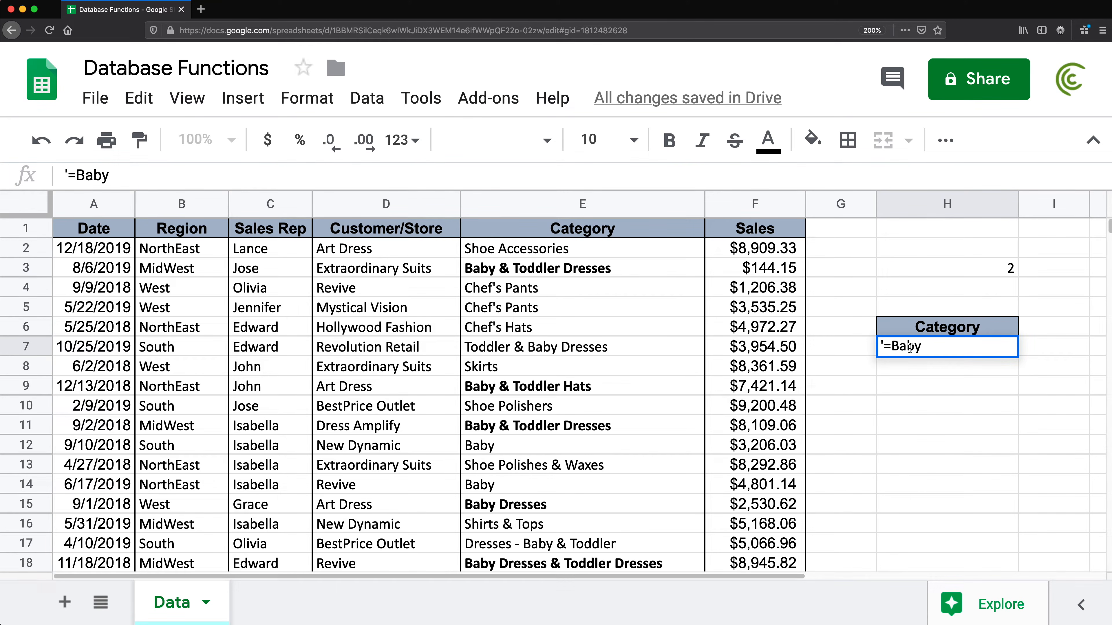
key(BackSpace)
text(b)
key(Return)
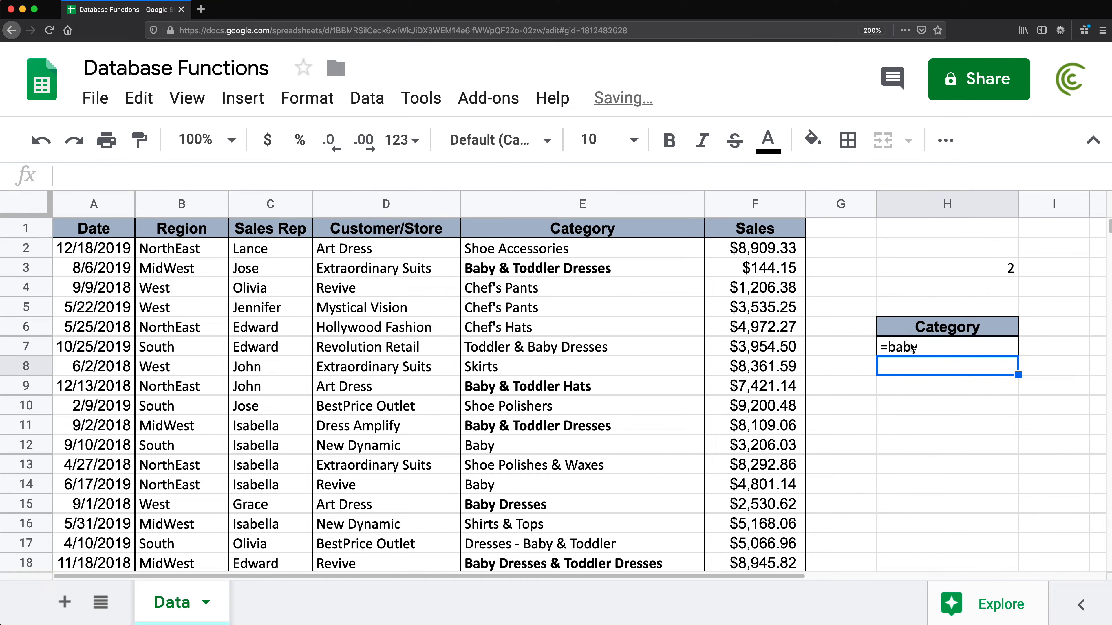
Append an asterisk wildcard to the criterion in H7 so that it reads '=baby*.
double_click(894, 350)
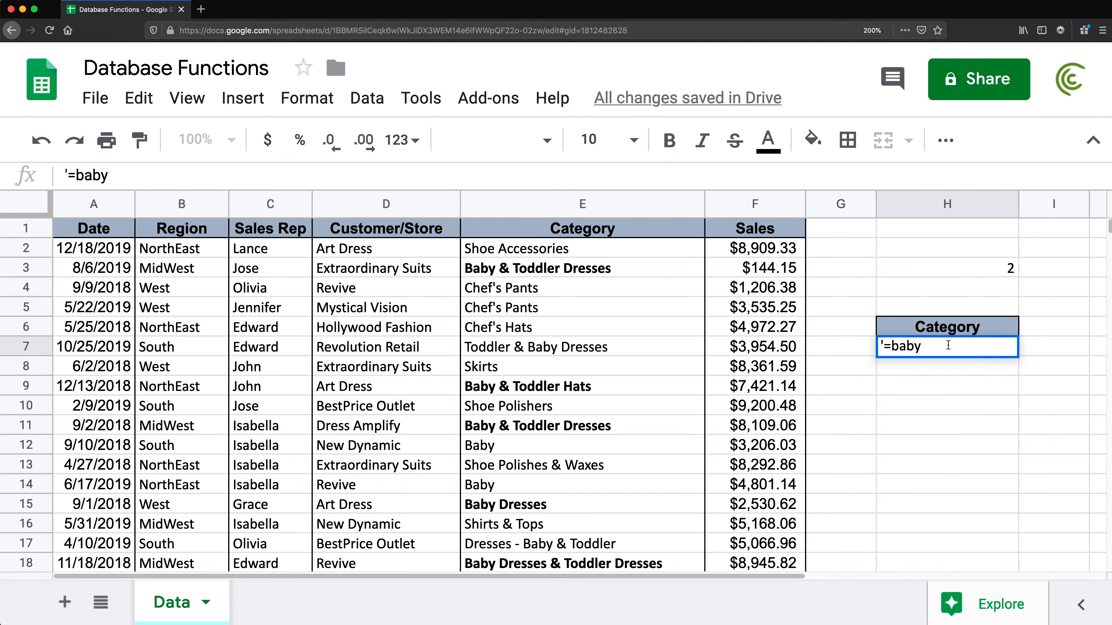
text(*)
key(Return)
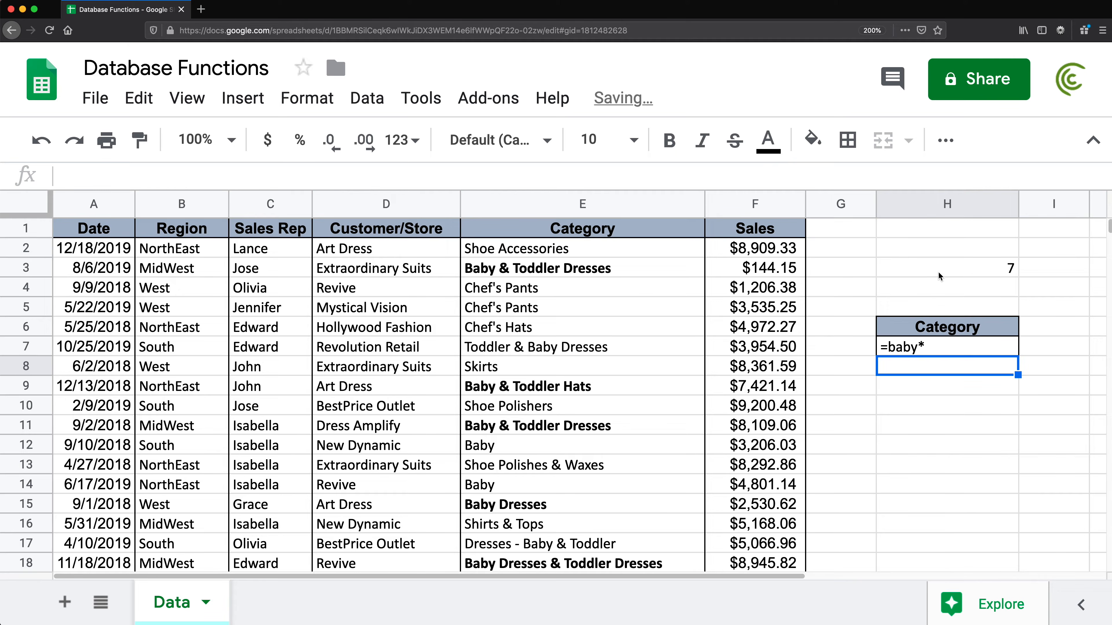
Bold the Baby entries in E12 and E14 while going through the Category entries that begin with Baby.
click(496, 270)
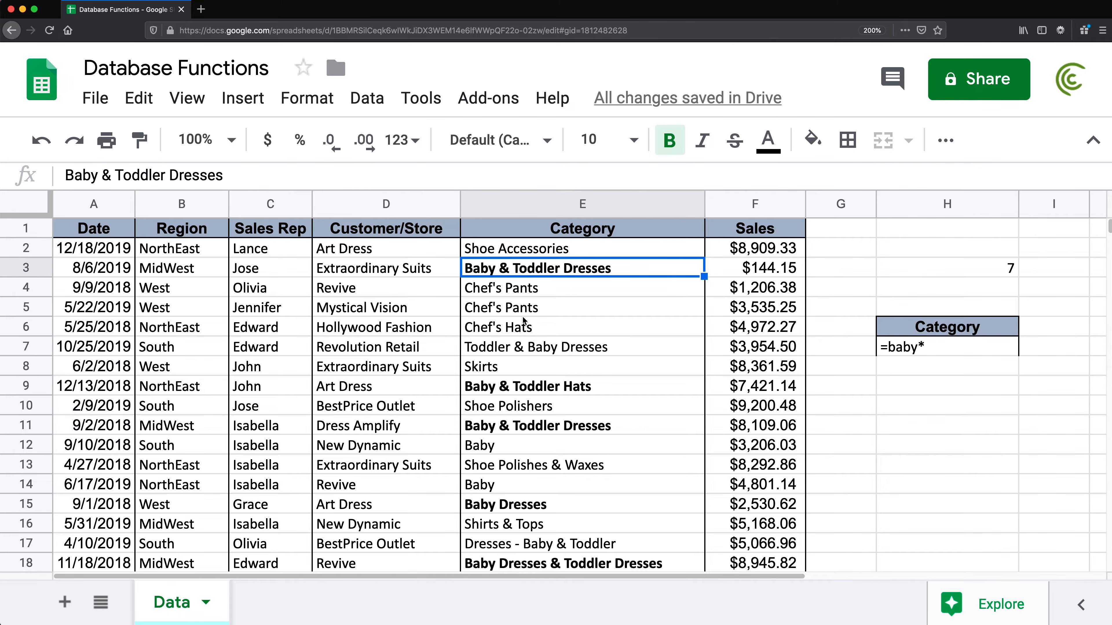
click(504, 388)
click(503, 431)
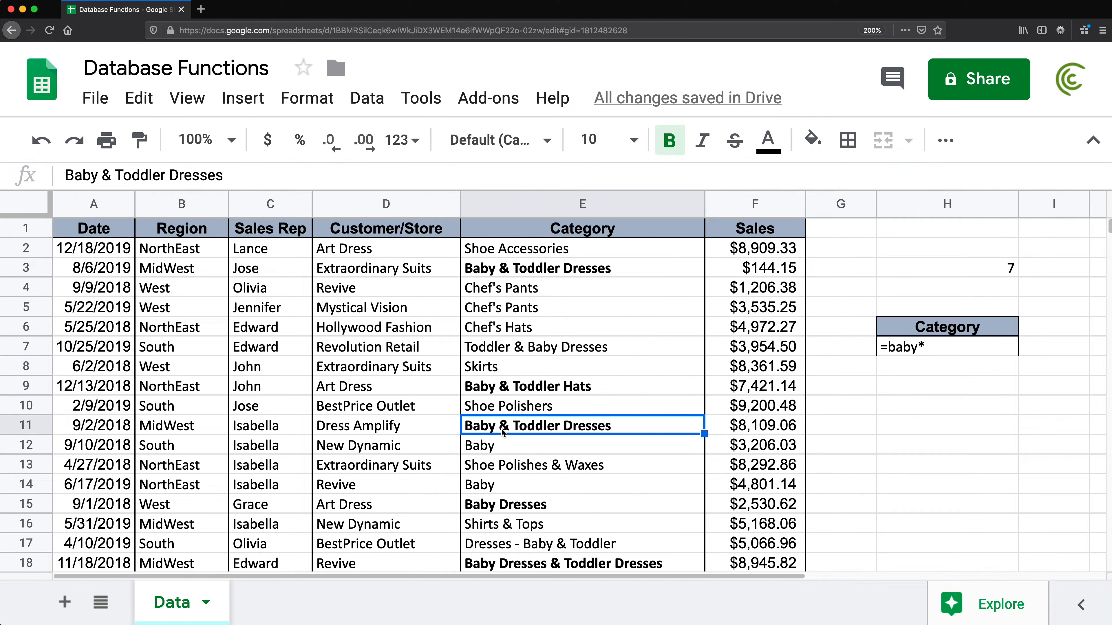
click(496, 445)
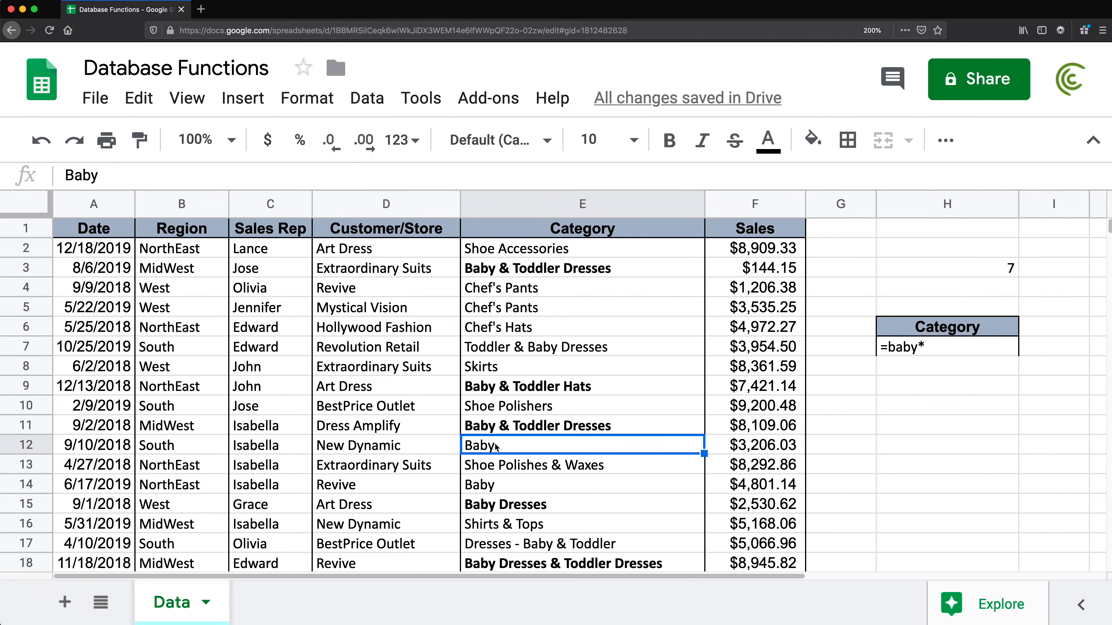
key(super+b)
click(490, 485)
key(super+b)
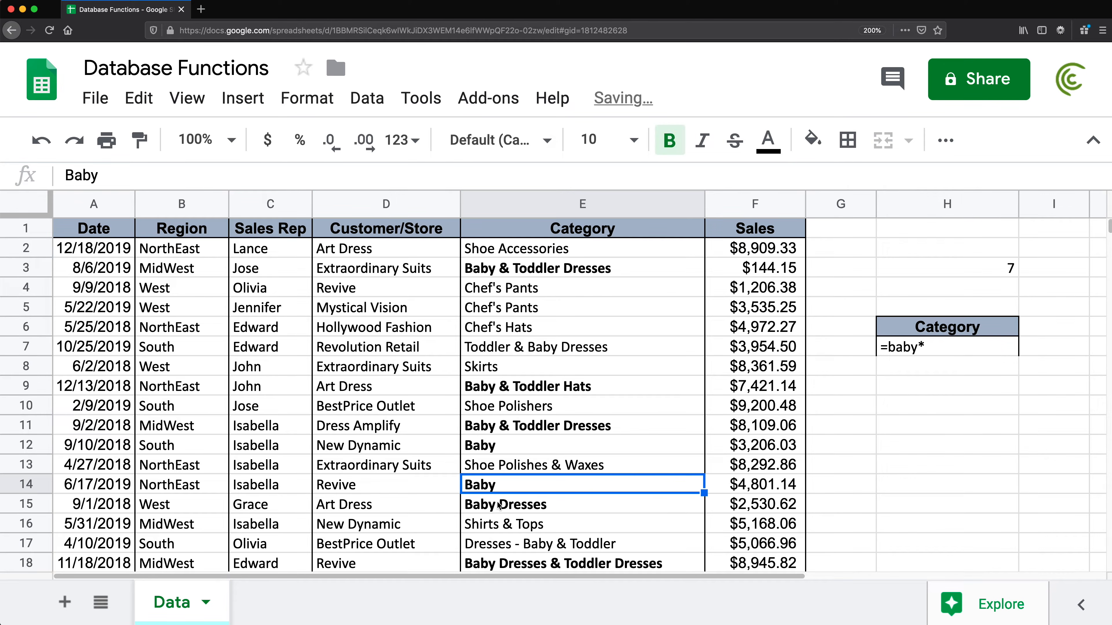
click(497, 508)
click(524, 565)
scroll(528, 551, down, 3)
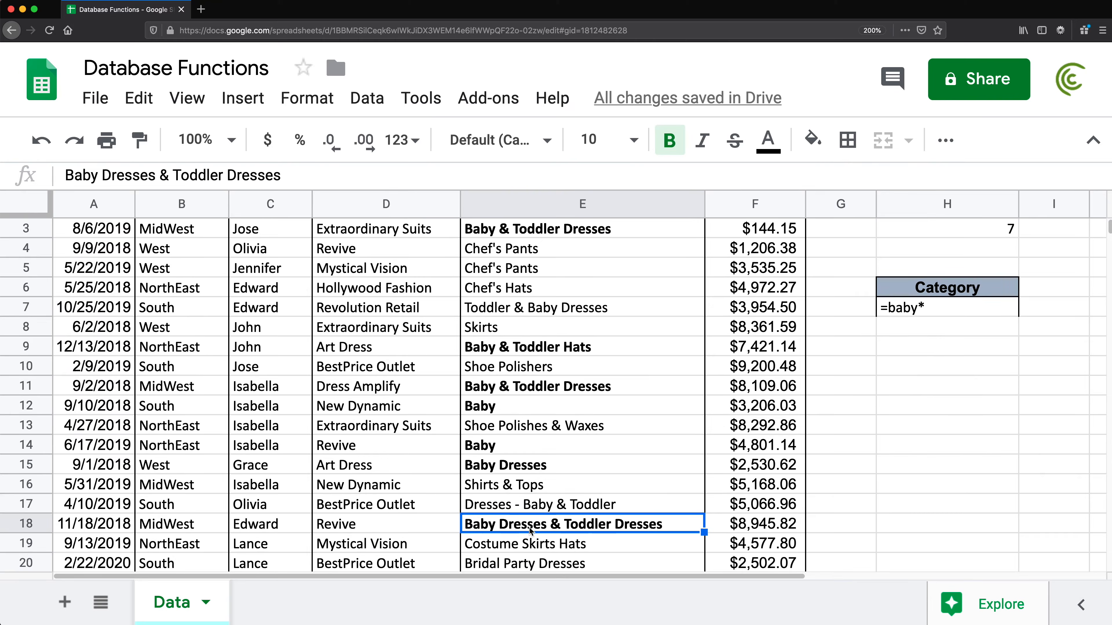
Insert a leading wildcard in H7 so the criterion reads '=*baby*, and review matching Category entries such as E3, E7 and E9.
scroll(529, 508, up, 3)
click(909, 349)
double_click(912, 351)
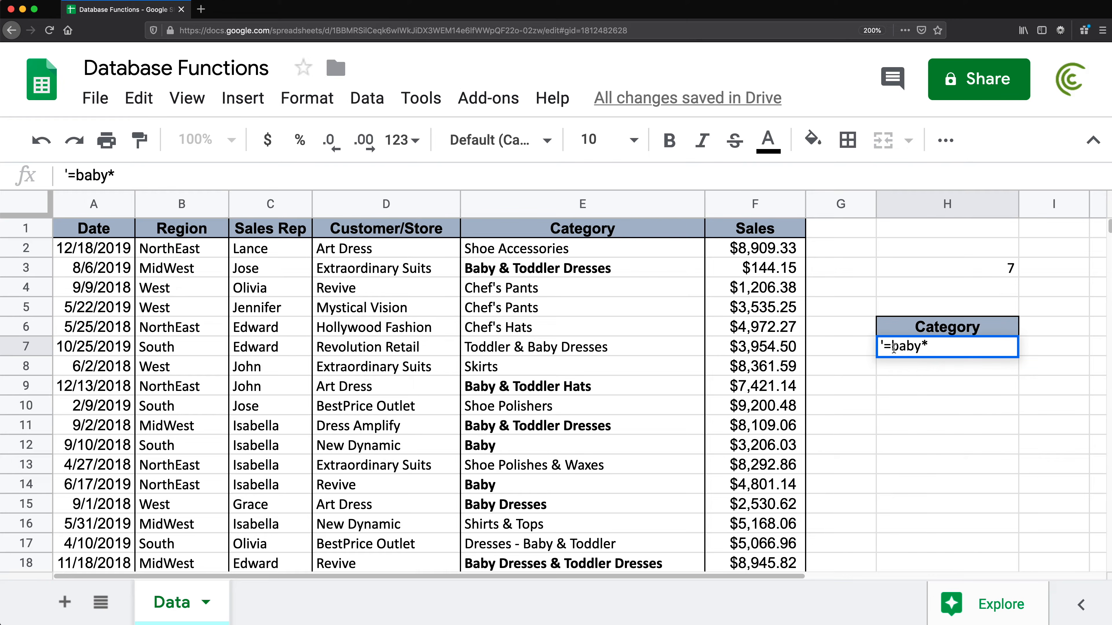
text(*)
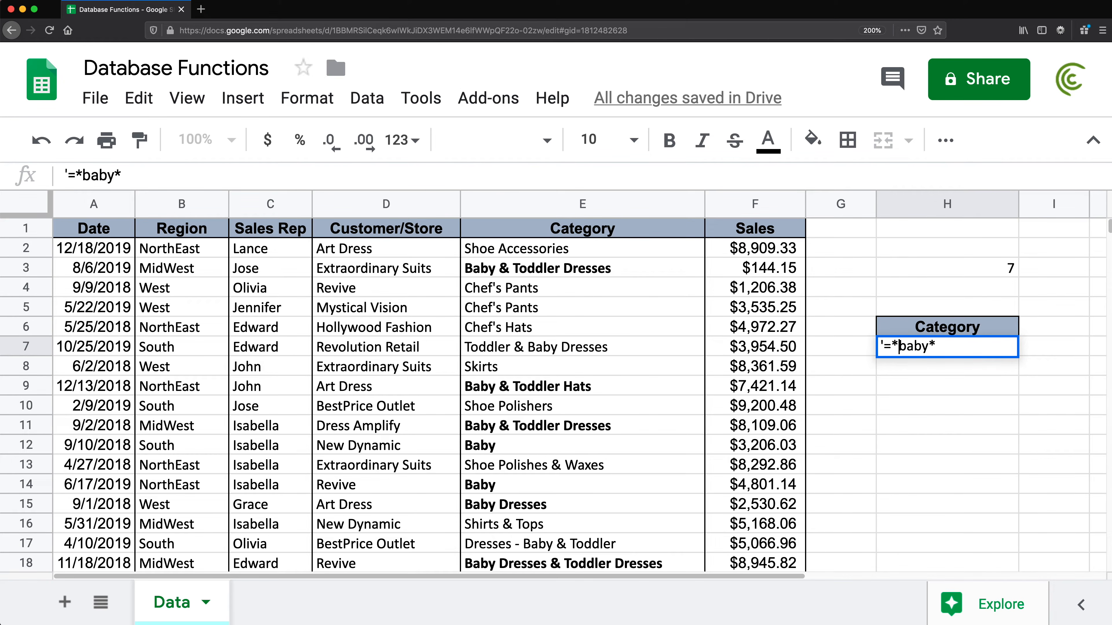
key(Return)
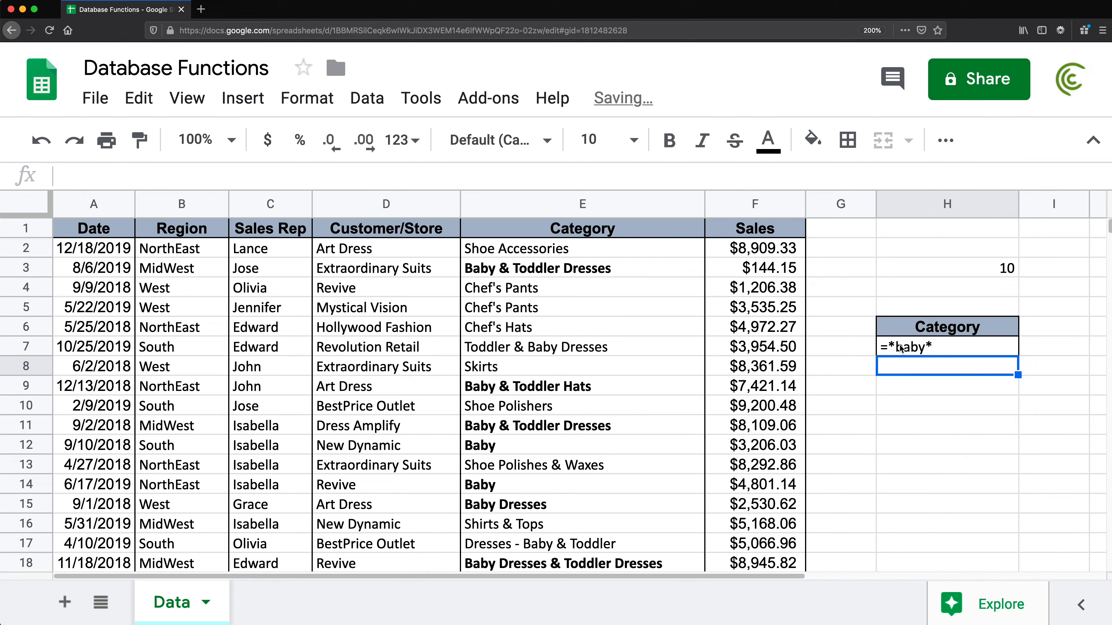
click(513, 264)
click(546, 351)
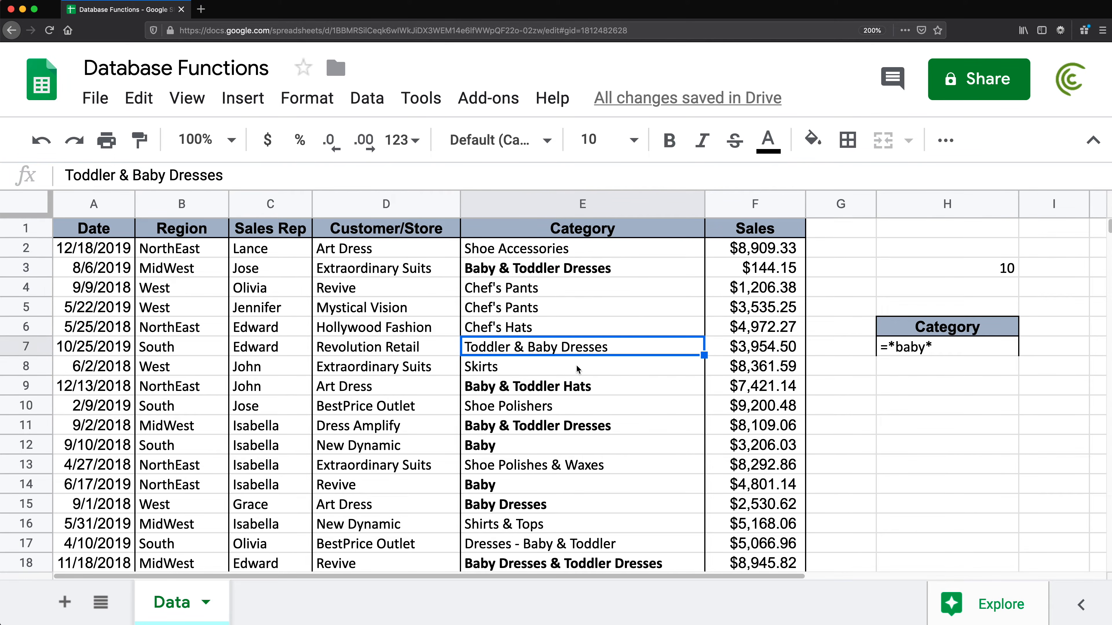
click(554, 387)
click(537, 349)
Remove the trailing asterisk from H7 so the criterion reads '=*baby, and review the Baby entries in E12 and E14.
double_click(899, 346)
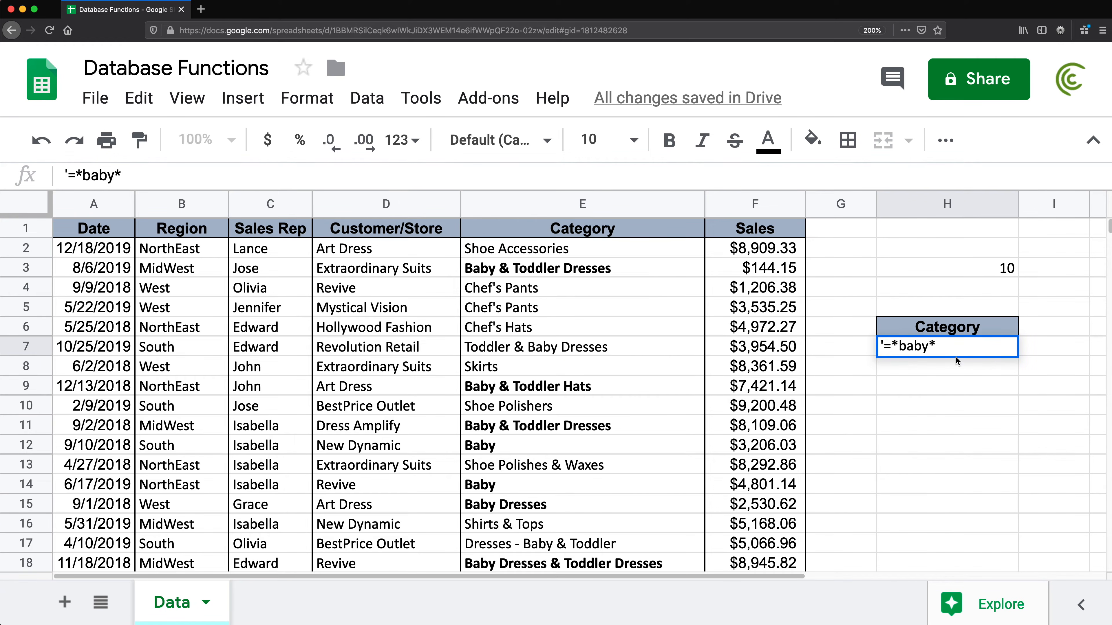
click(940, 349)
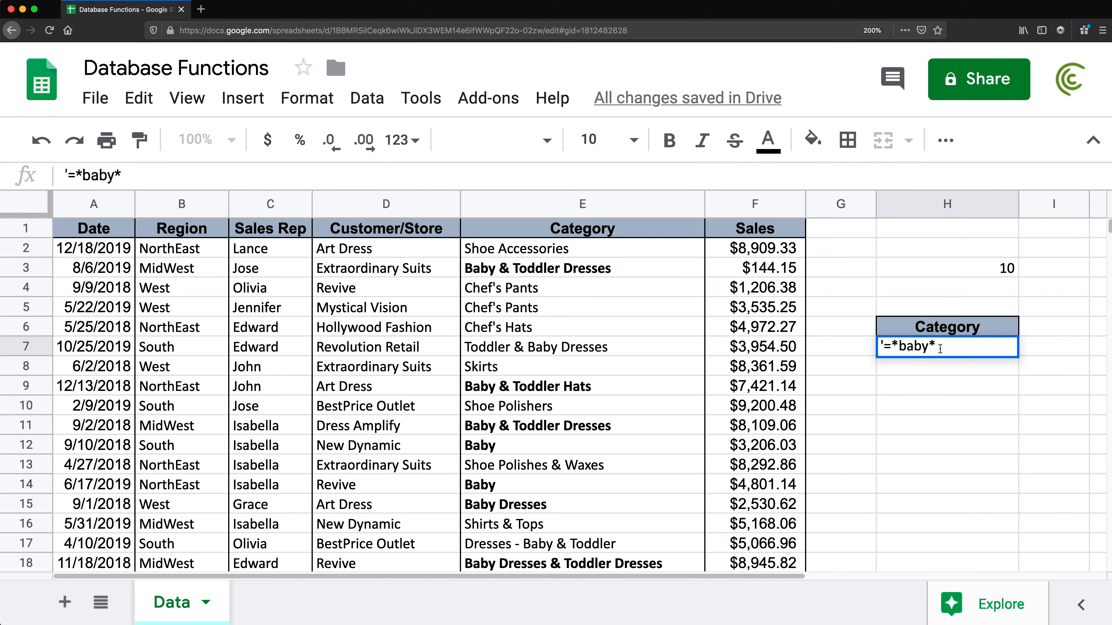
key(BackSpace)
key(Return)
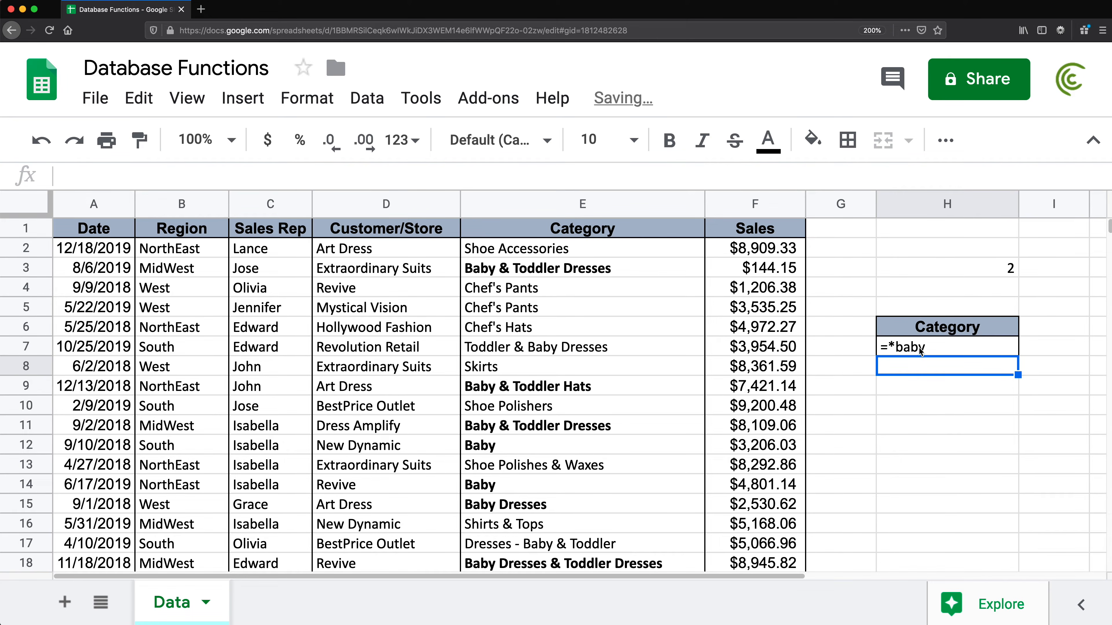
click(908, 350)
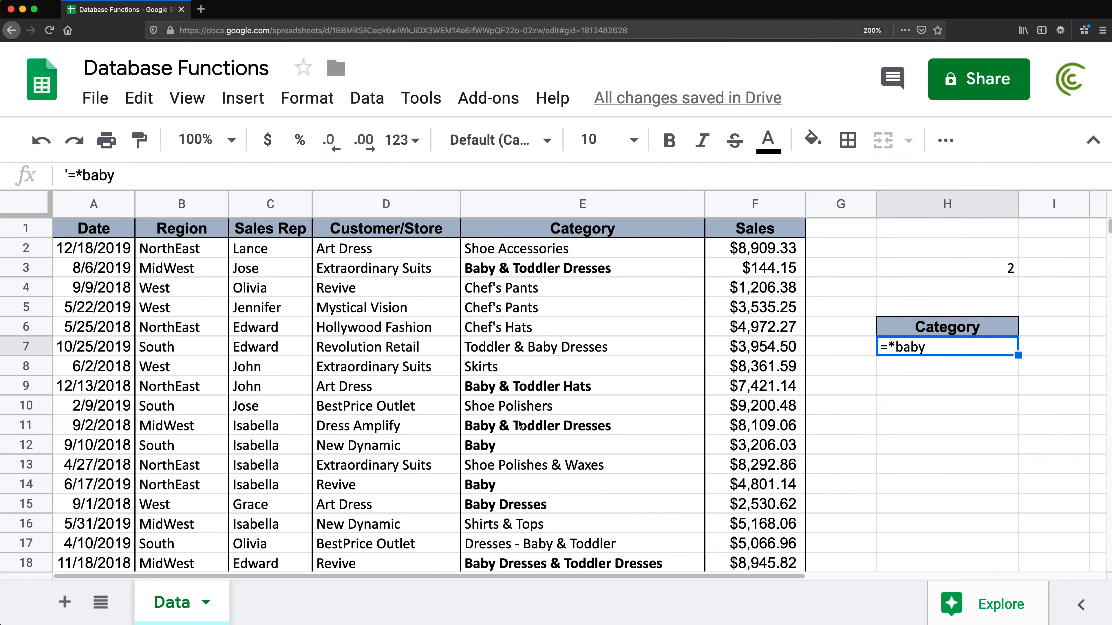
click(490, 448)
click(498, 484)
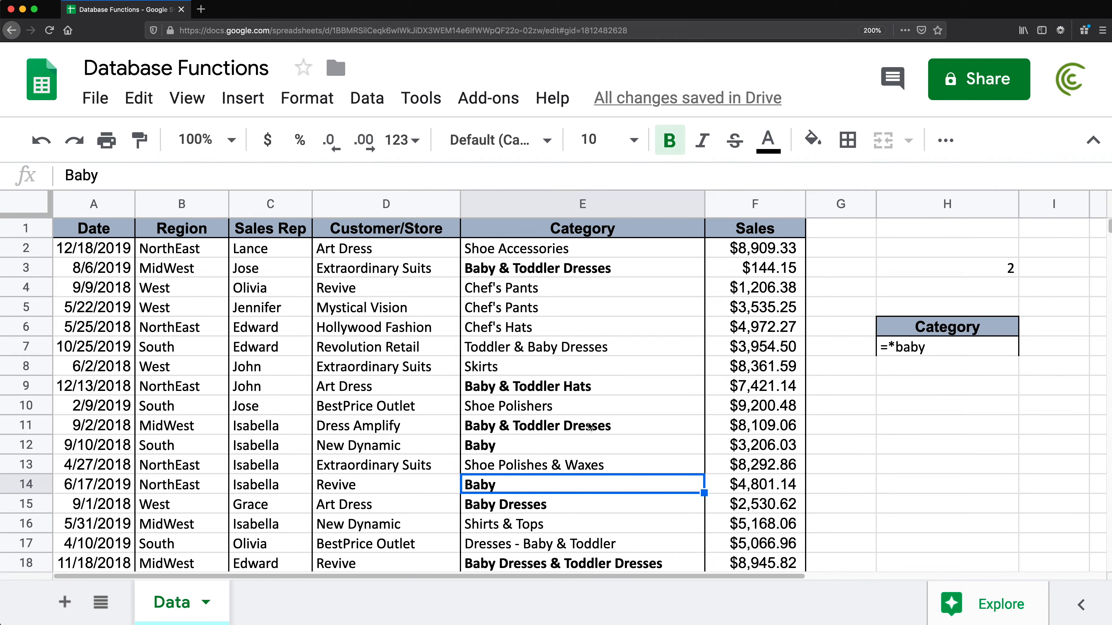
Try appending Baby to Shoe Polishers in E10 to test the ends-with criterion, and undo the edit.
click(560, 407)
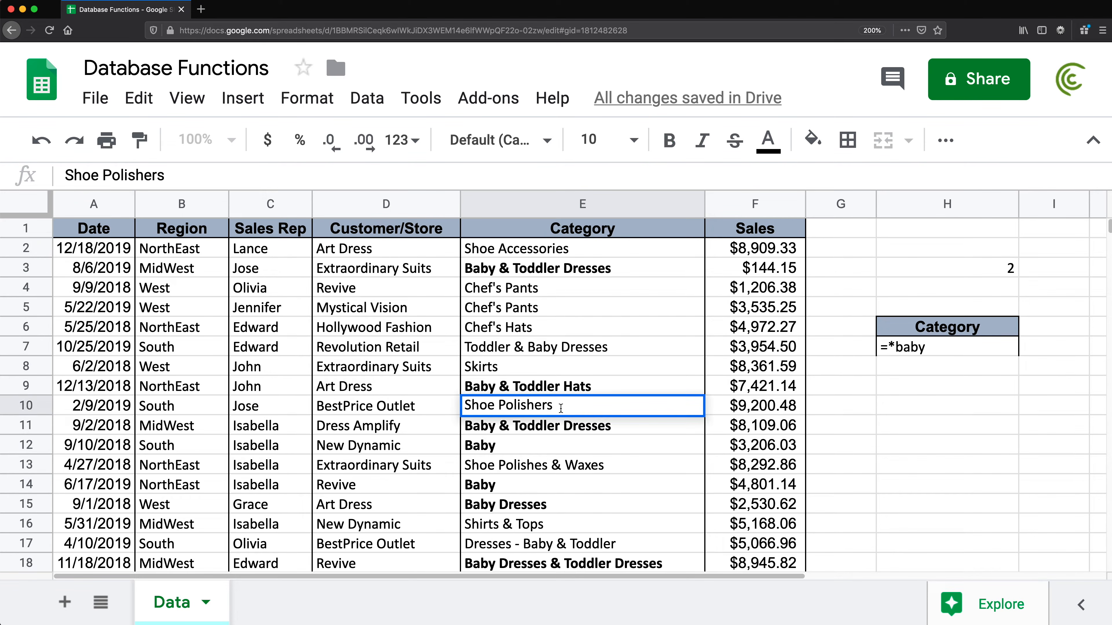
text(Baby)
key(Return)
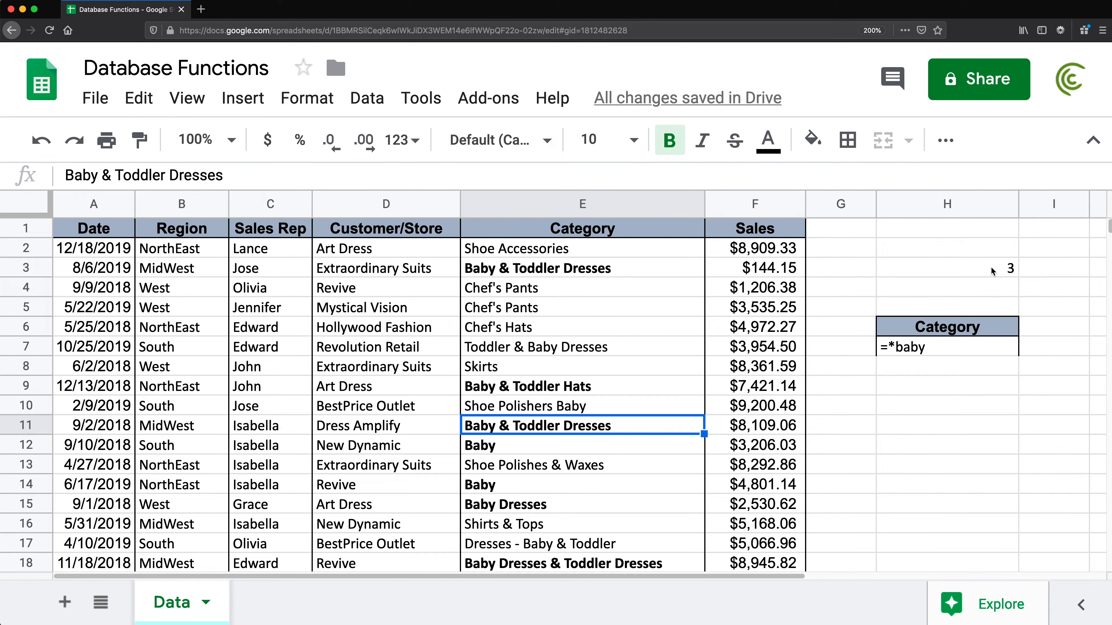
key(ctrl+z)
Change the criterion in H7 to '=*ba*y*, with a wildcard inside the word and at both ends.
click(918, 347)
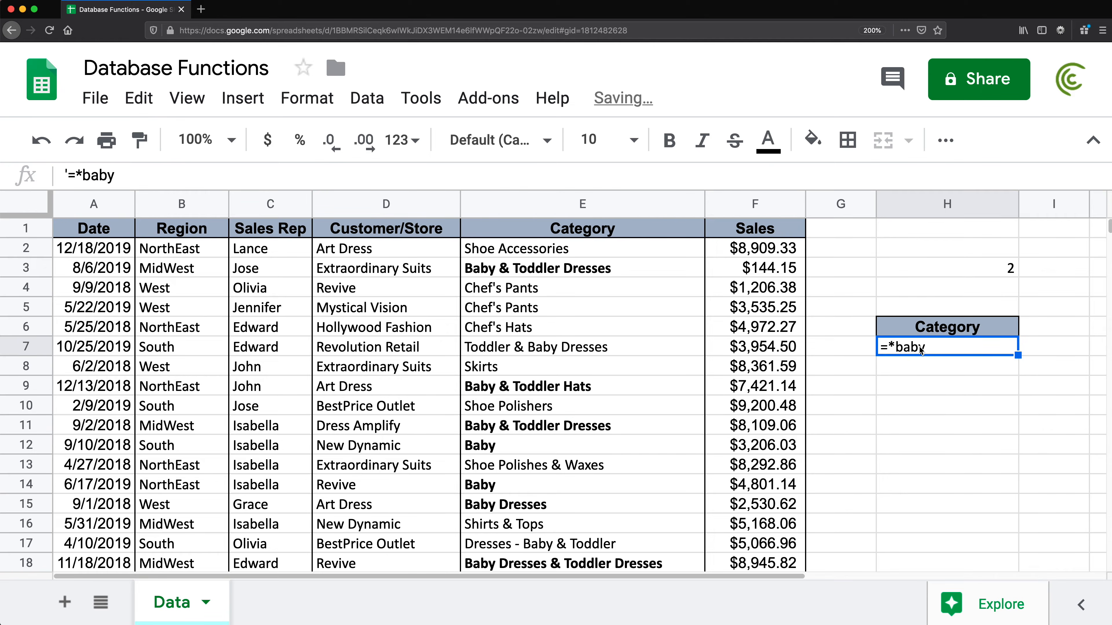
double_click(918, 346)
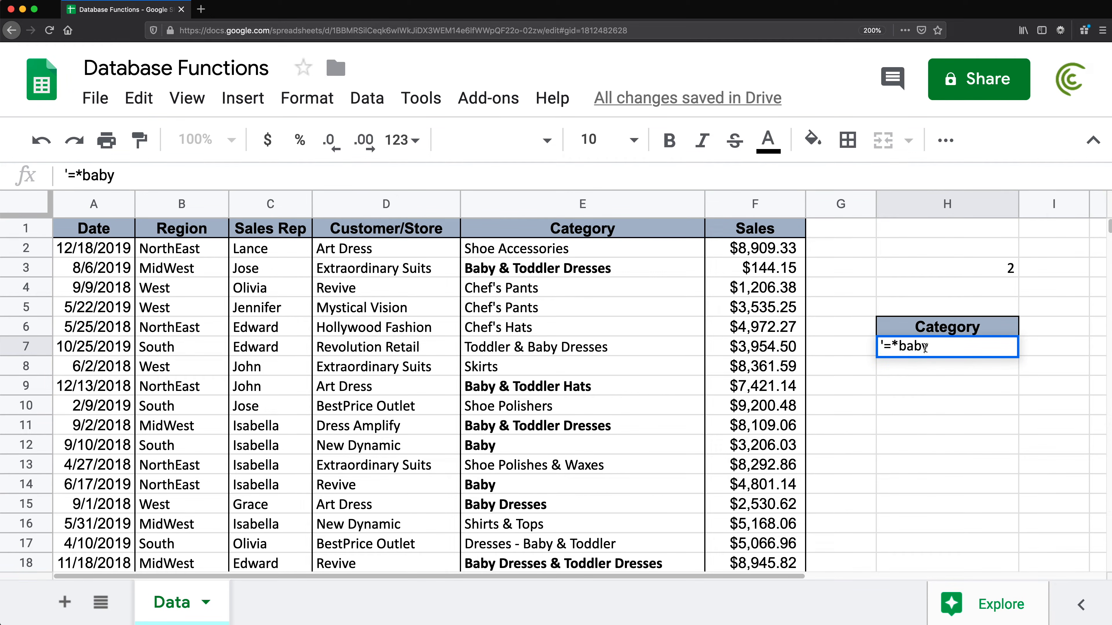
key(BackSpace)
text(*y*)
key(Return)
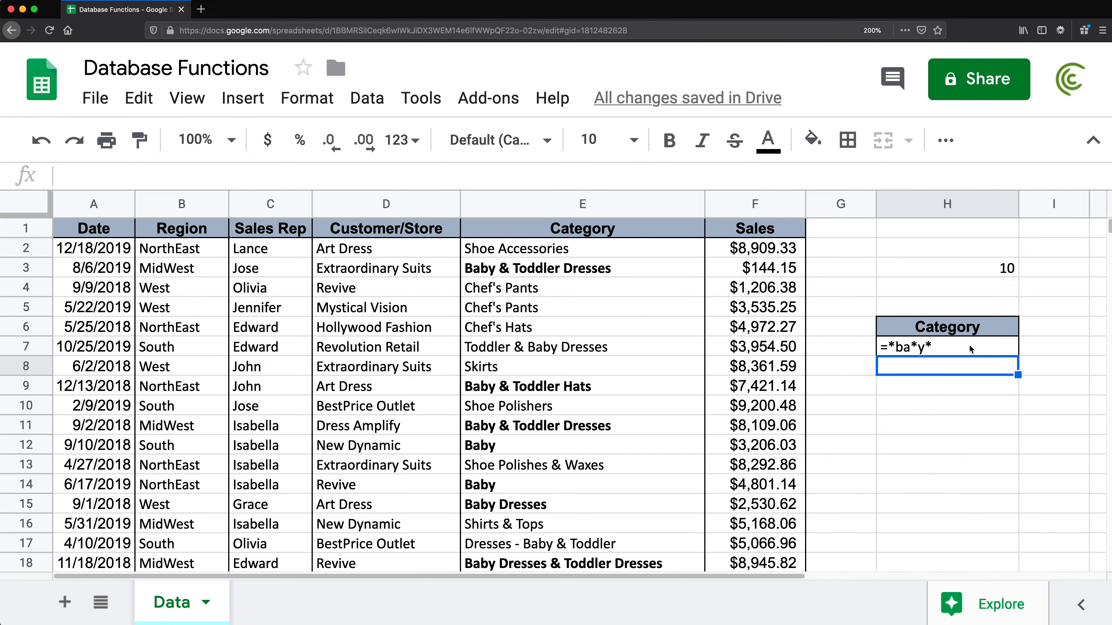
Replace the wildcard pattern in H7 with the exact-match criterion '=baby.
double_click(932, 349)
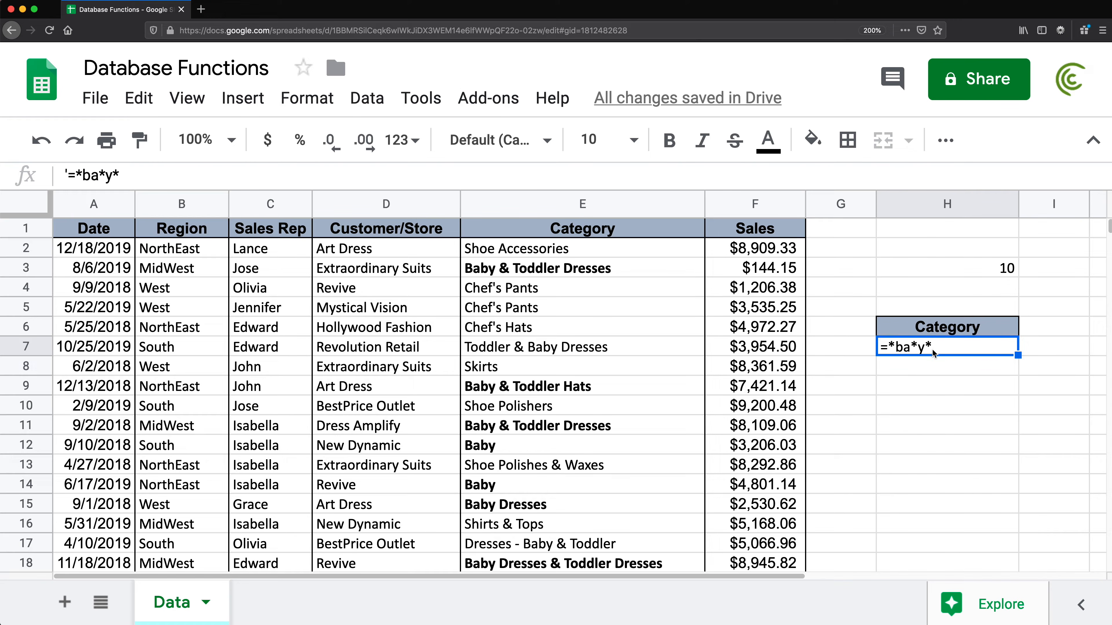
drag(941, 347, 894, 347)
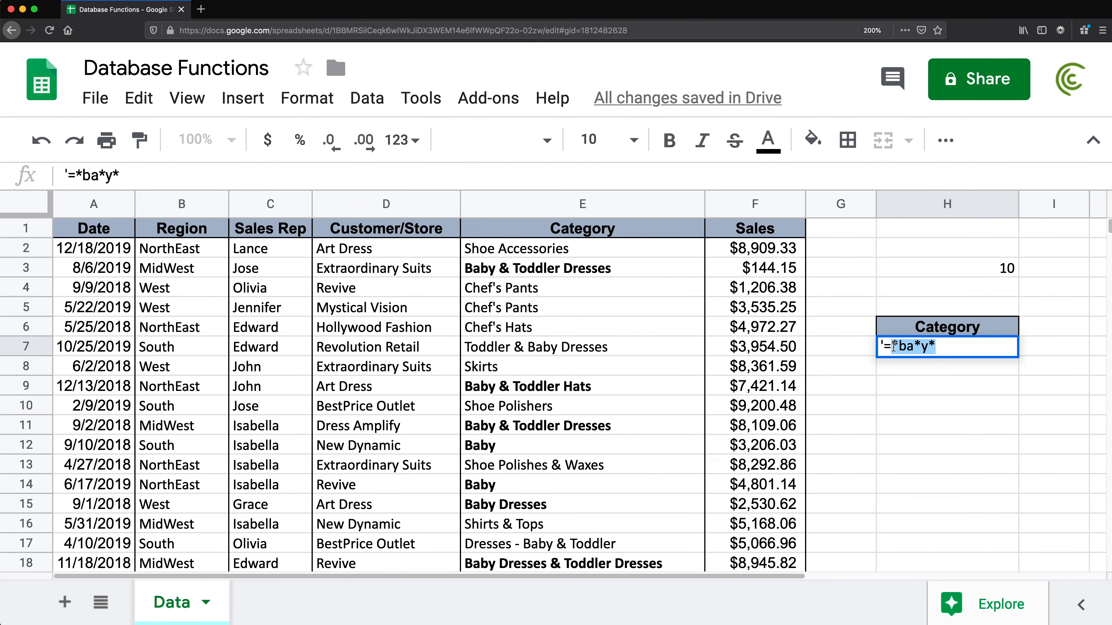
text(ab)
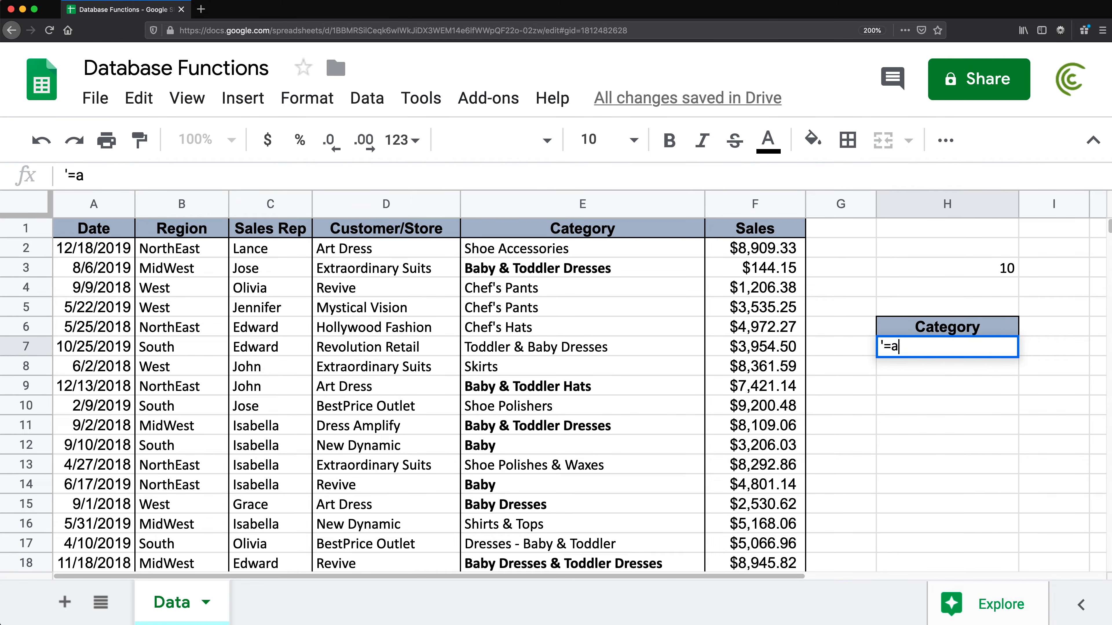
key(BackSpace)
key(BackSpace)
text(baby)
key(Return)
key(Up)
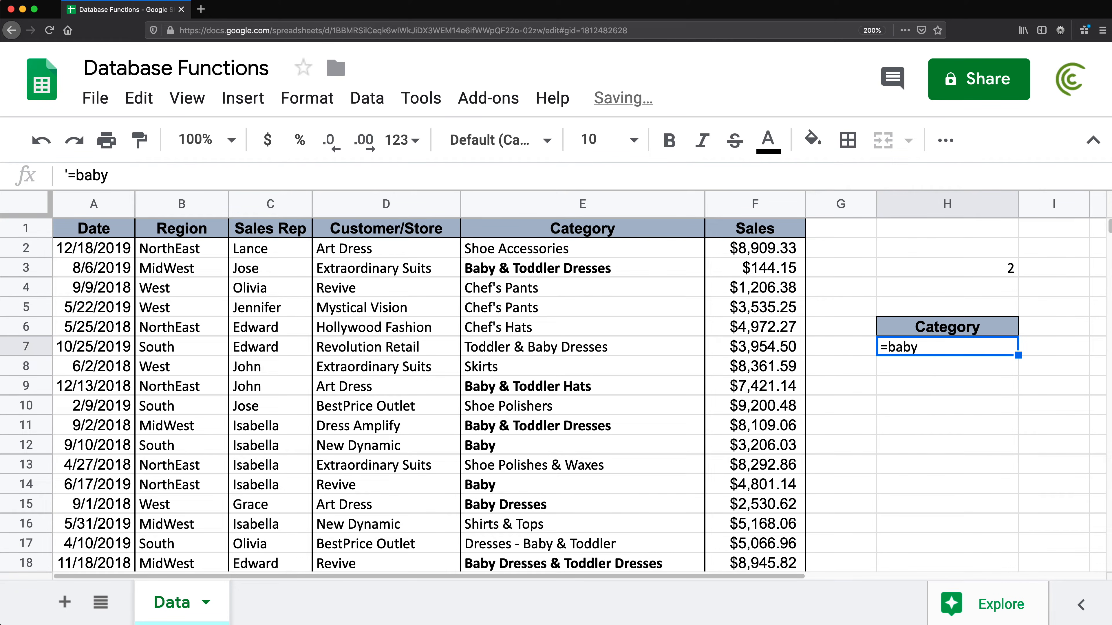
Replace the criterion in H7 with plain baby, without an equals sign or wildcards.
text(baby)
key(Return)
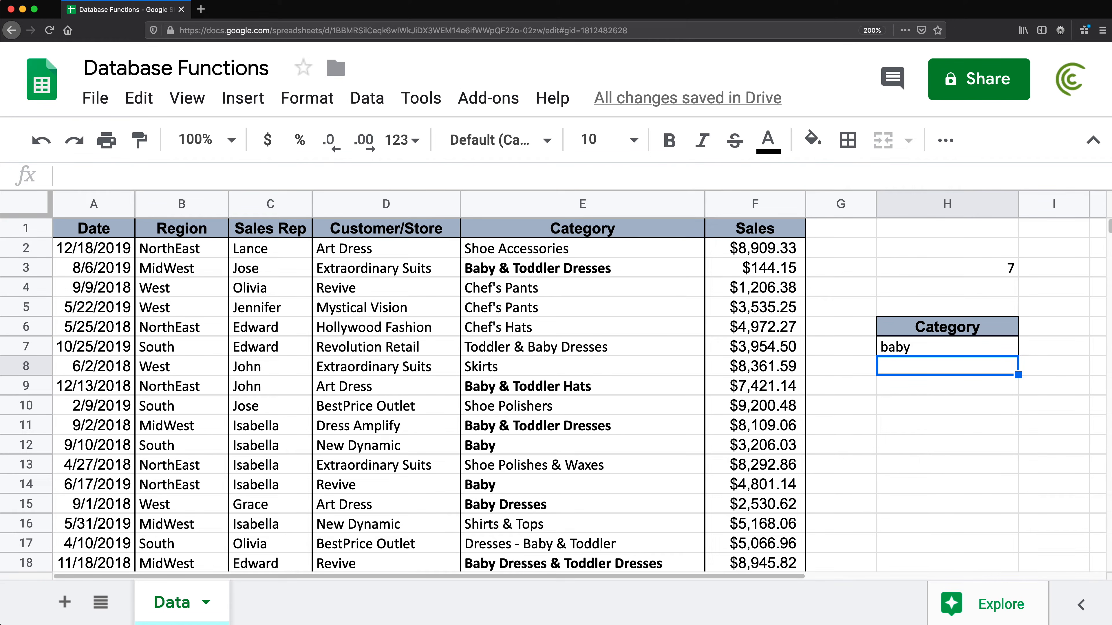
key(Up)
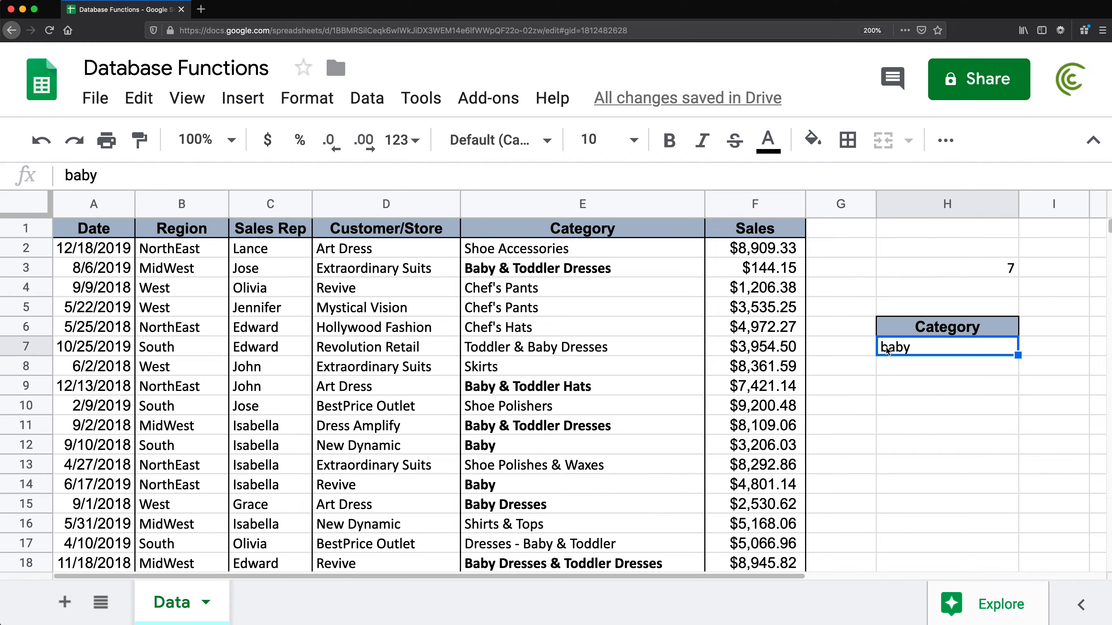
Add shoe as a second Category criterion in H8, directly below baby.
click(927, 371)
text(shoe)
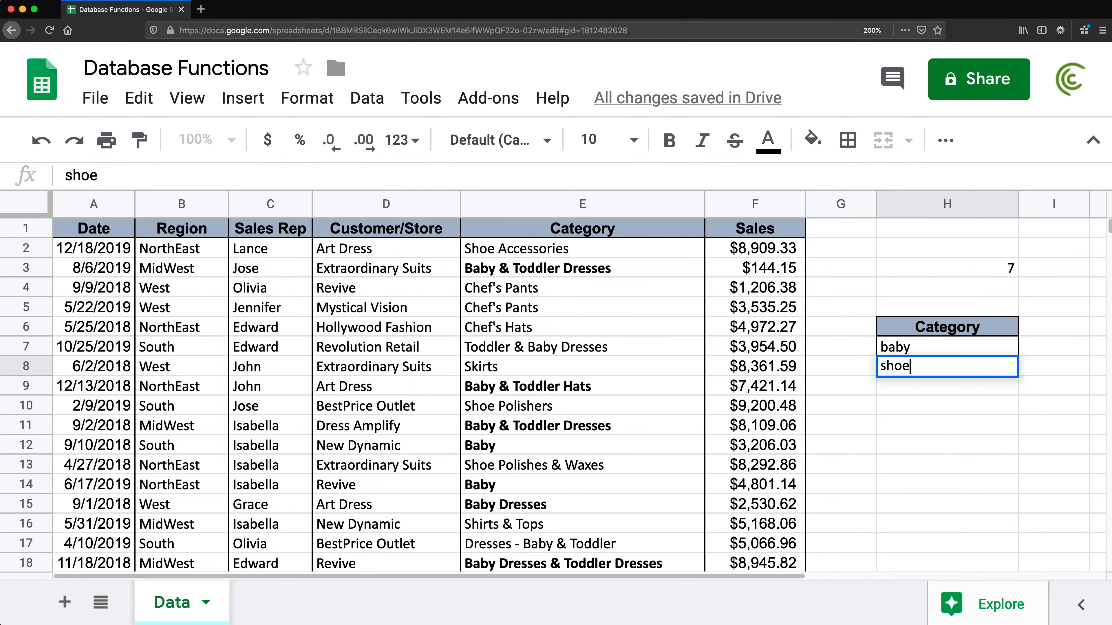
key(Return)
Extend the criteria range of the DCOUNTA formula in H3 to H6:H8.
double_click(926, 267)
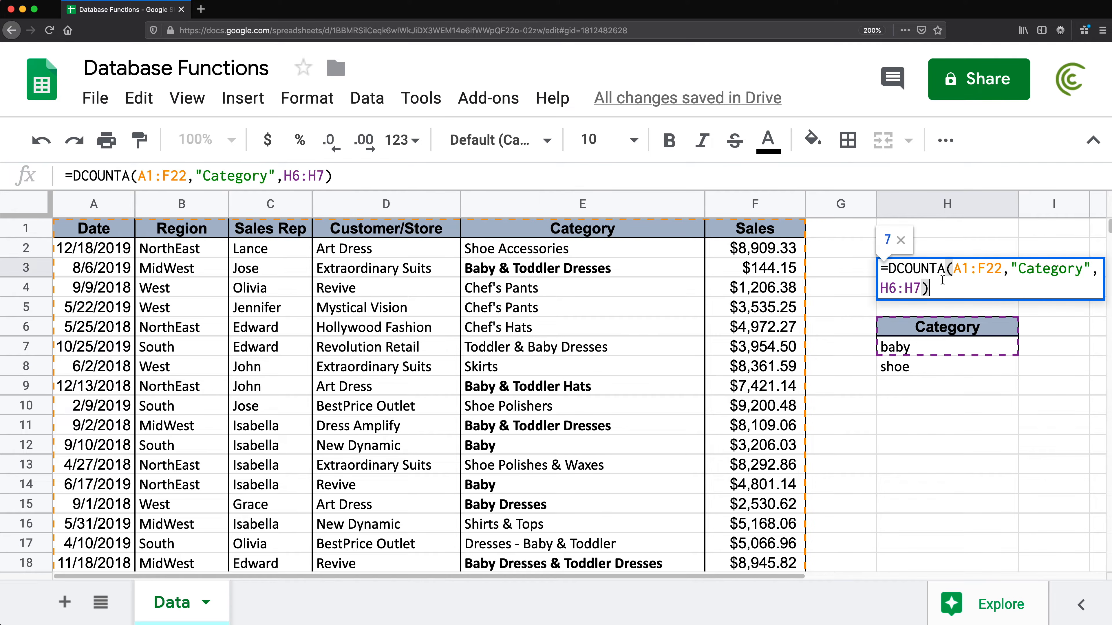
click(918, 289)
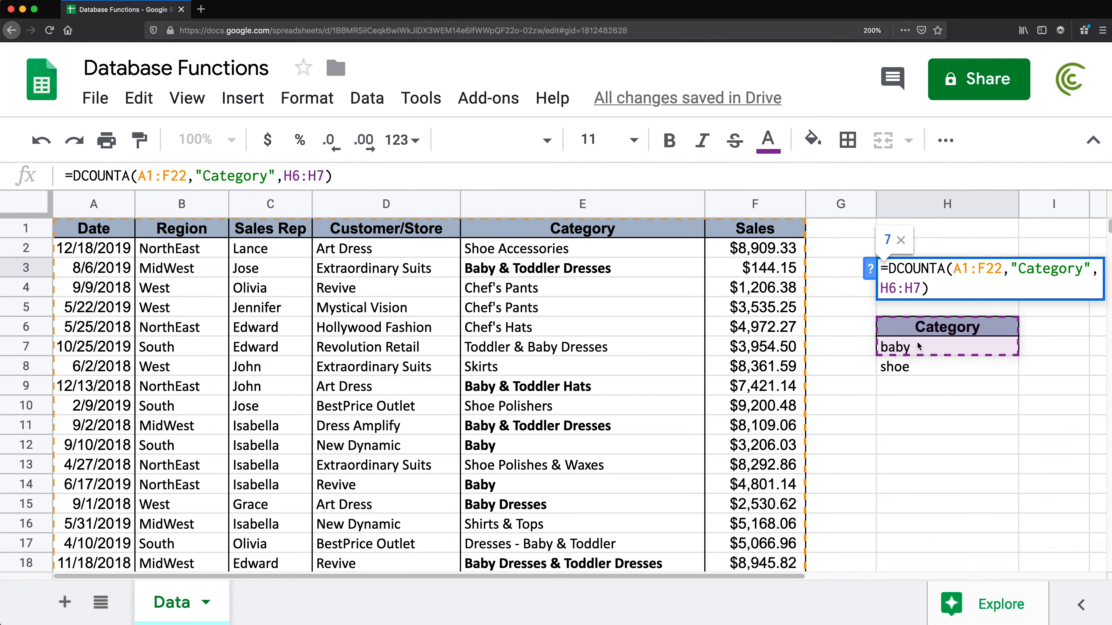
key(BackSpace)
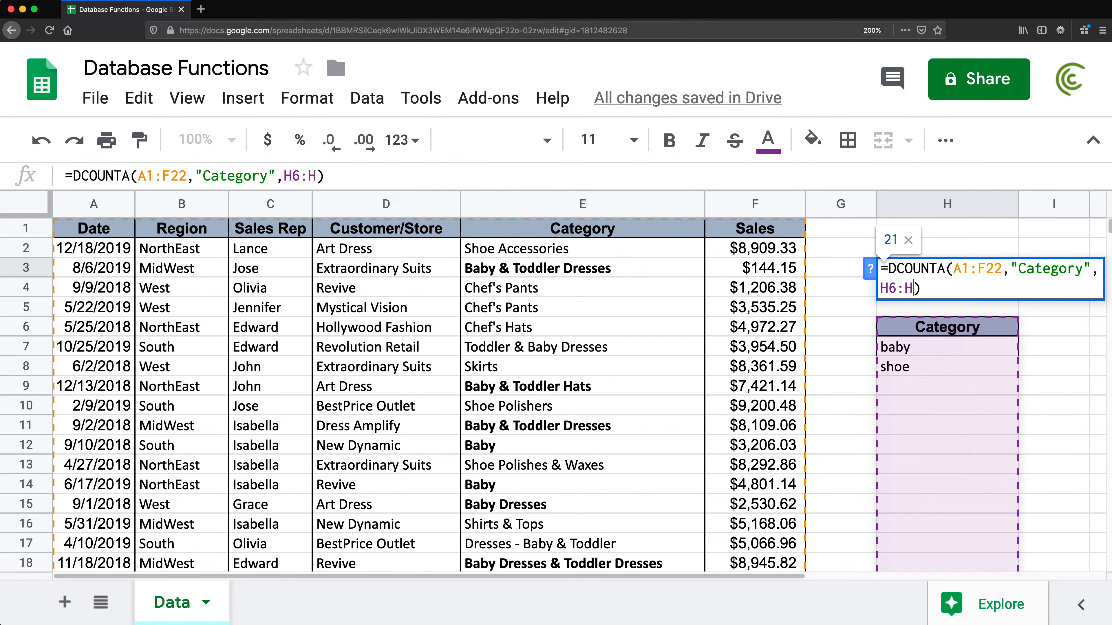
text(8)
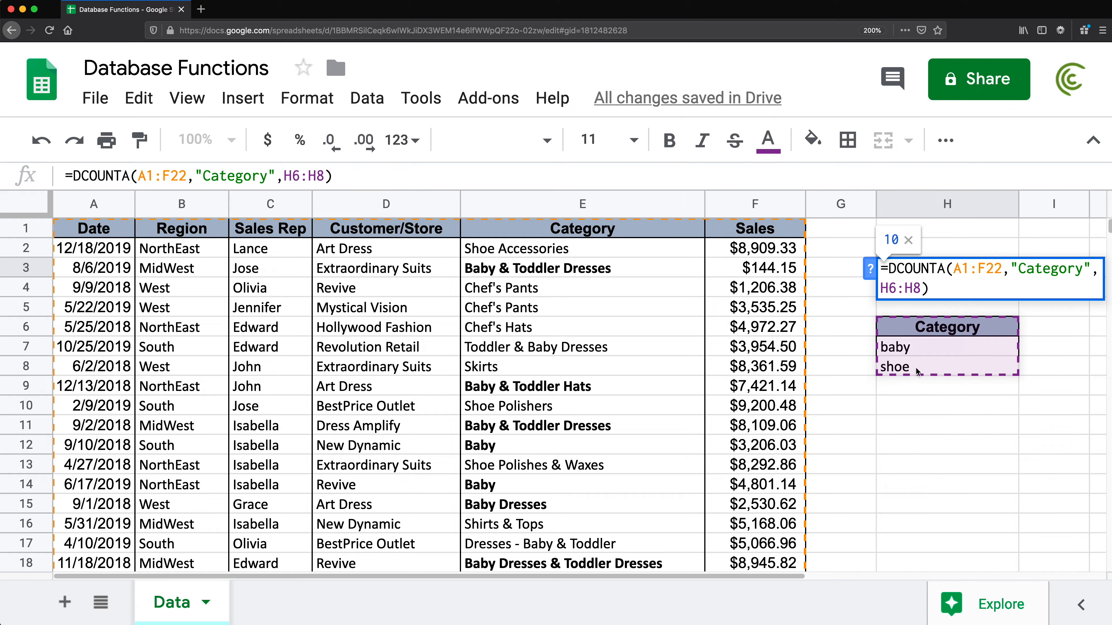
key(Return)
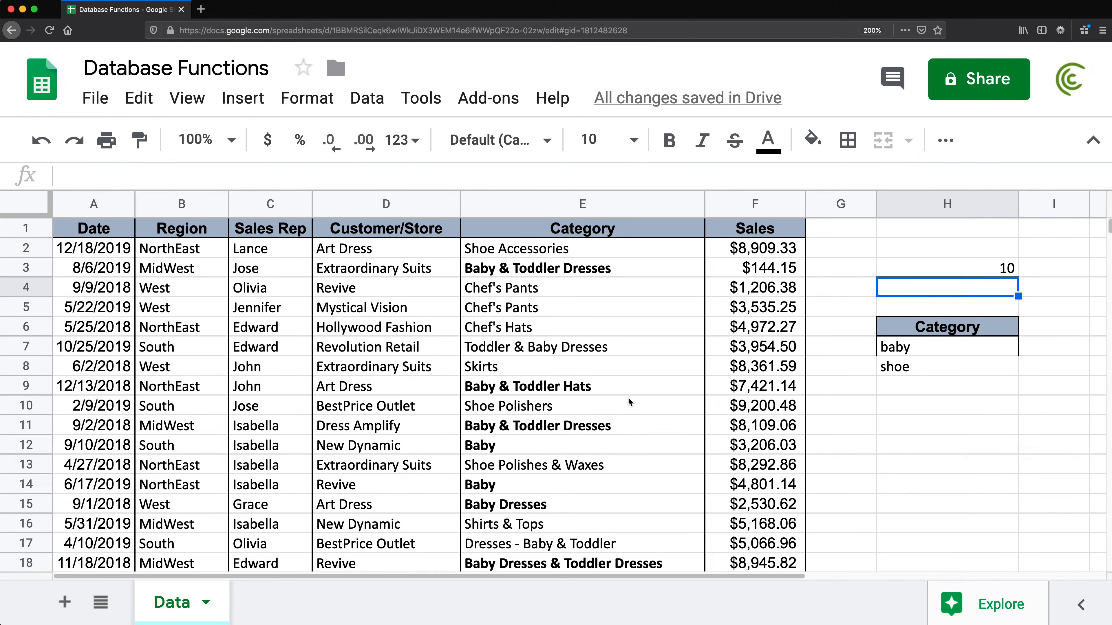
Bold the Category entries Shoe Accessories, Shoe Polishers, and Shoe Polishes & Waxes in E2, E10 and E13.
click(896, 352)
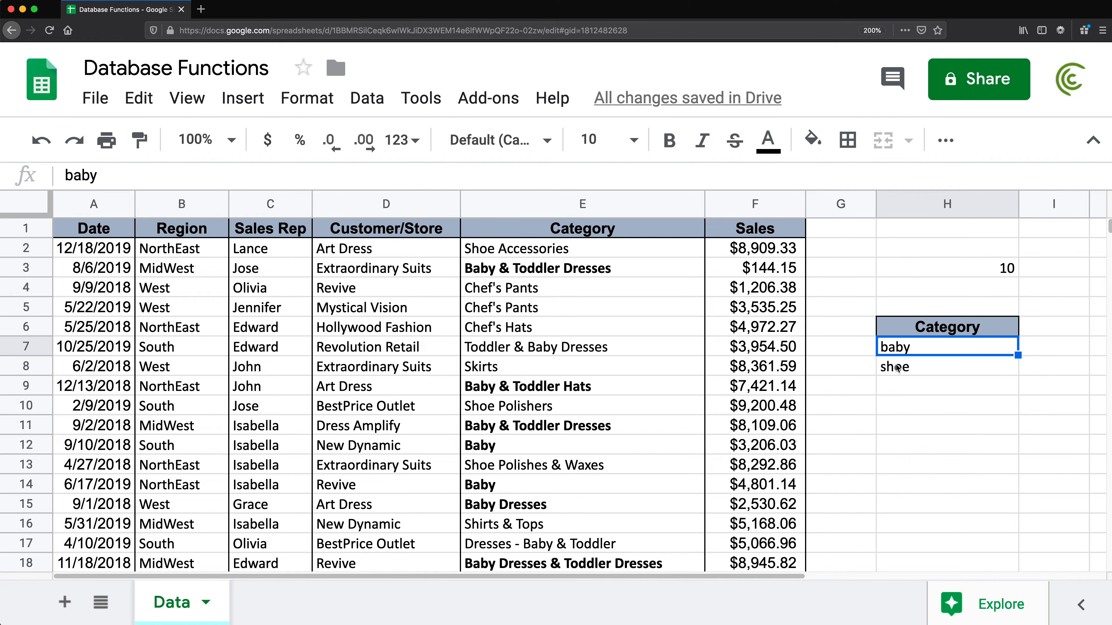
click(896, 368)
click(895, 348)
click(496, 253)
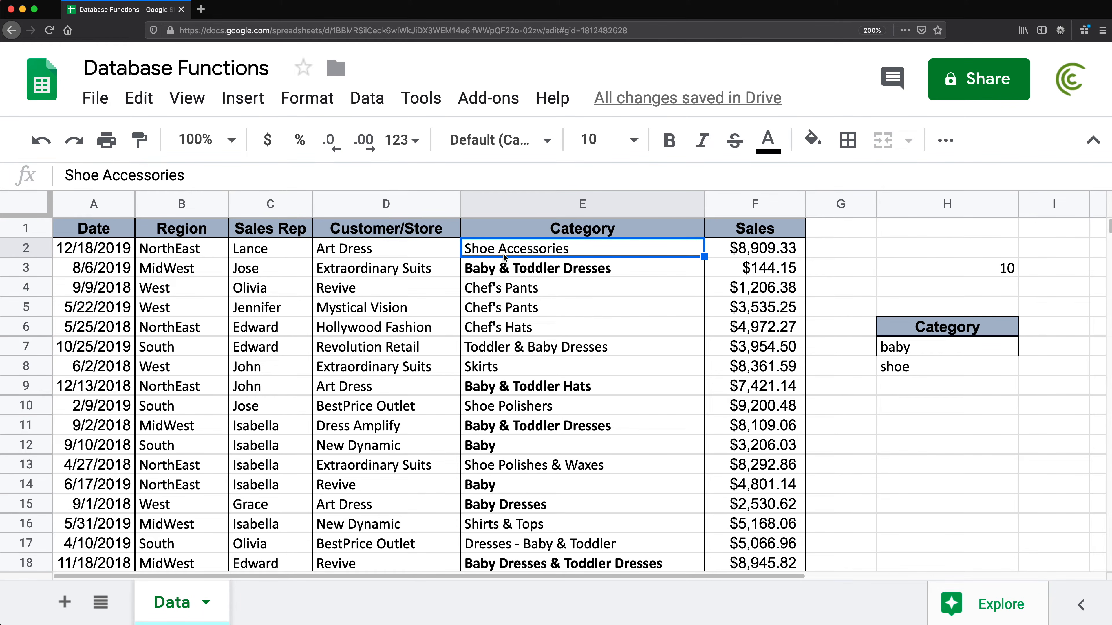
key(ctrl+b)
click(505, 269)
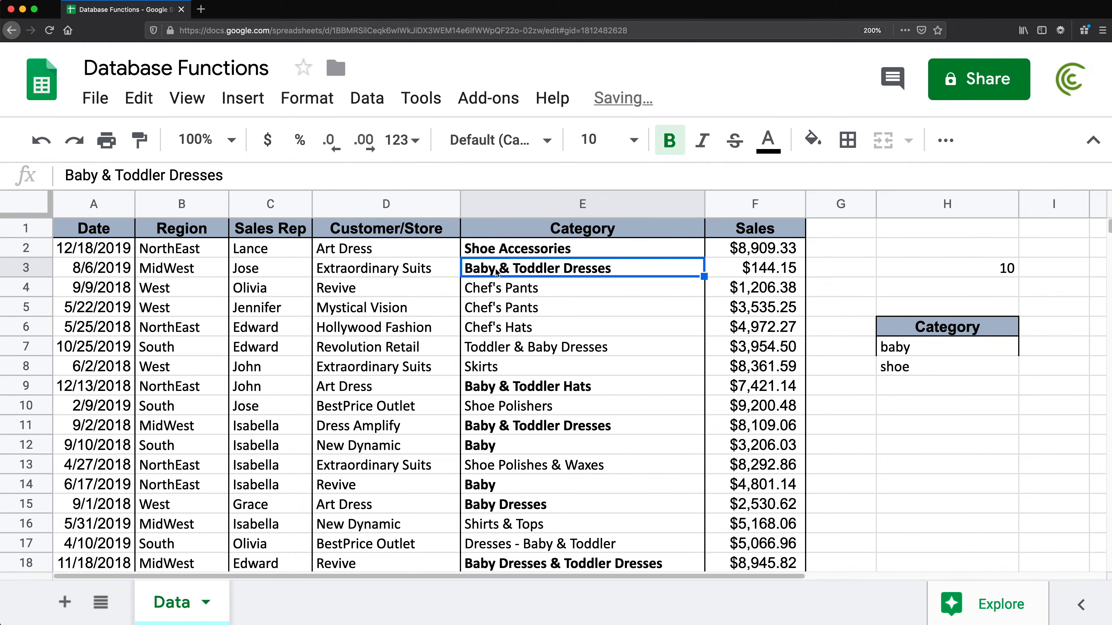
click(498, 388)
click(499, 414)
key(ctrl+b)
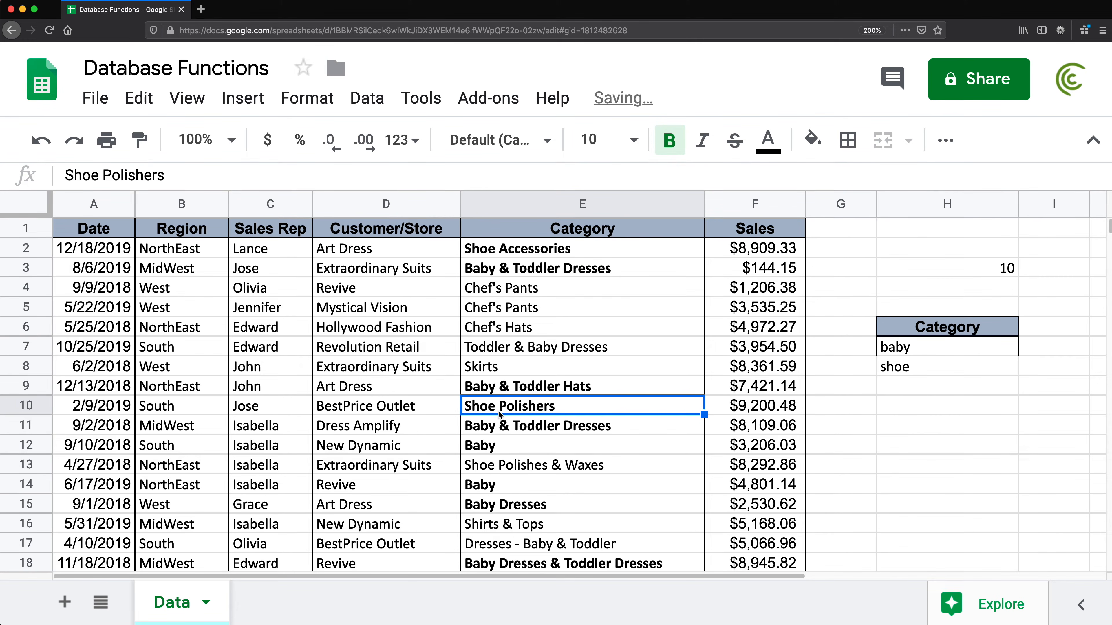
click(490, 431)
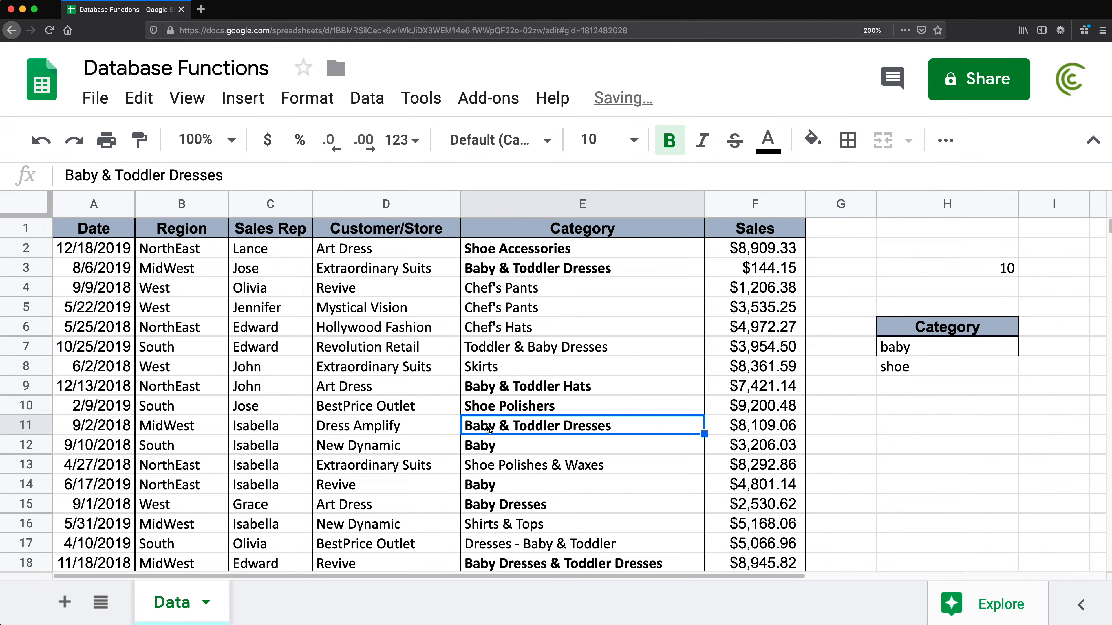
click(492, 447)
click(492, 466)
key(ctrl+b)
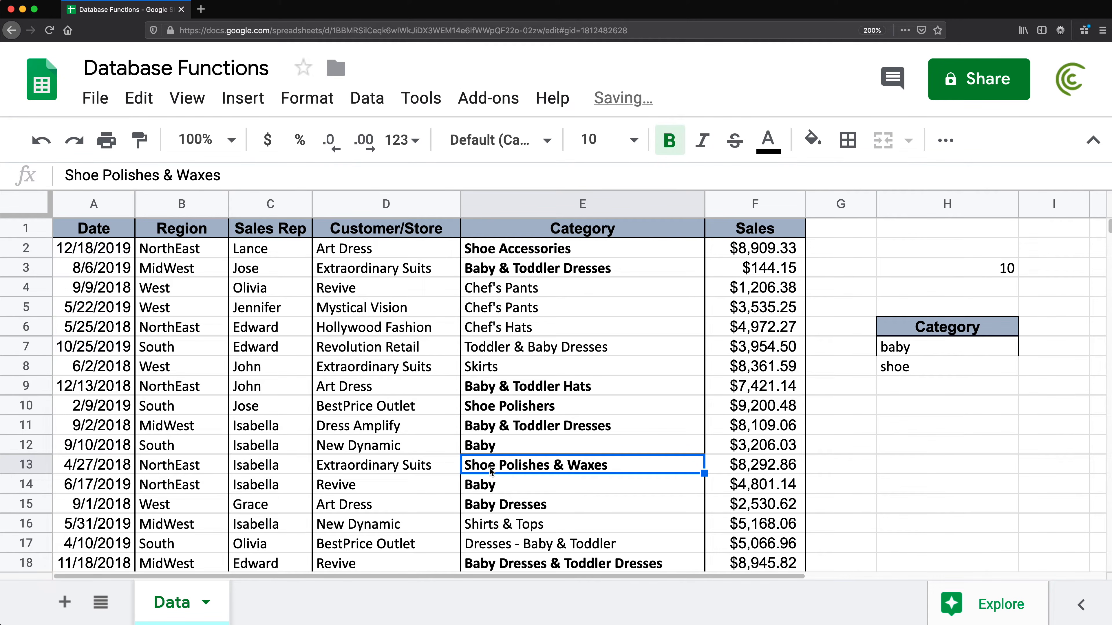
Check the remaining bold Category rows against the baby and shoe criteria and the criteria range of the H3 formula.
click(494, 481)
click(504, 505)
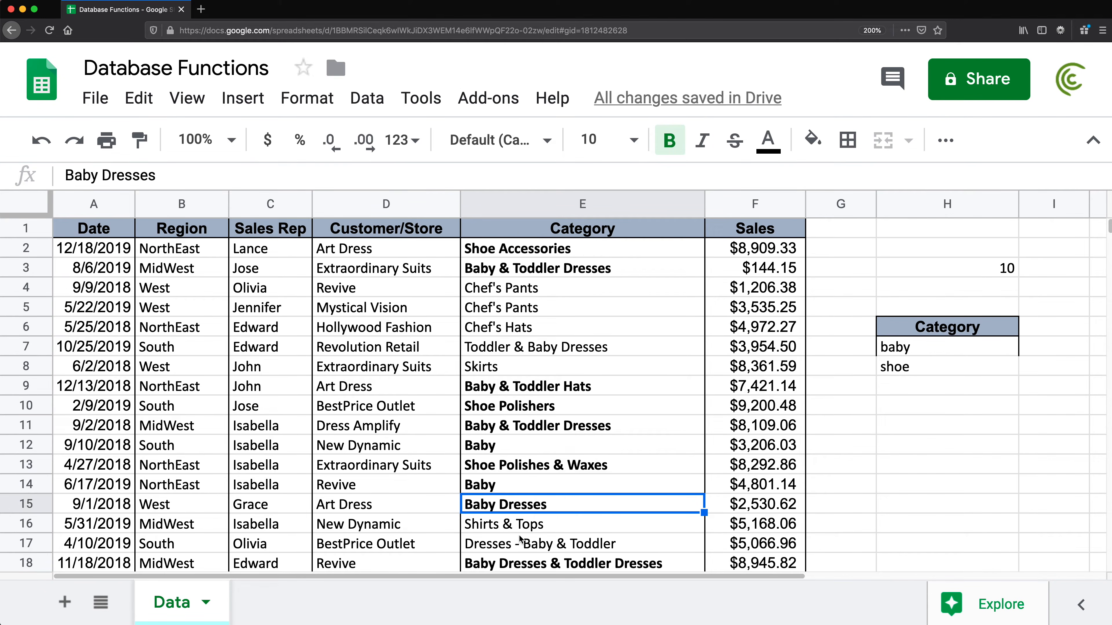
scroll(518, 538, down, 2)
scroll(518, 538, down, 1)
click(489, 447)
scroll(545, 385, up, 3)
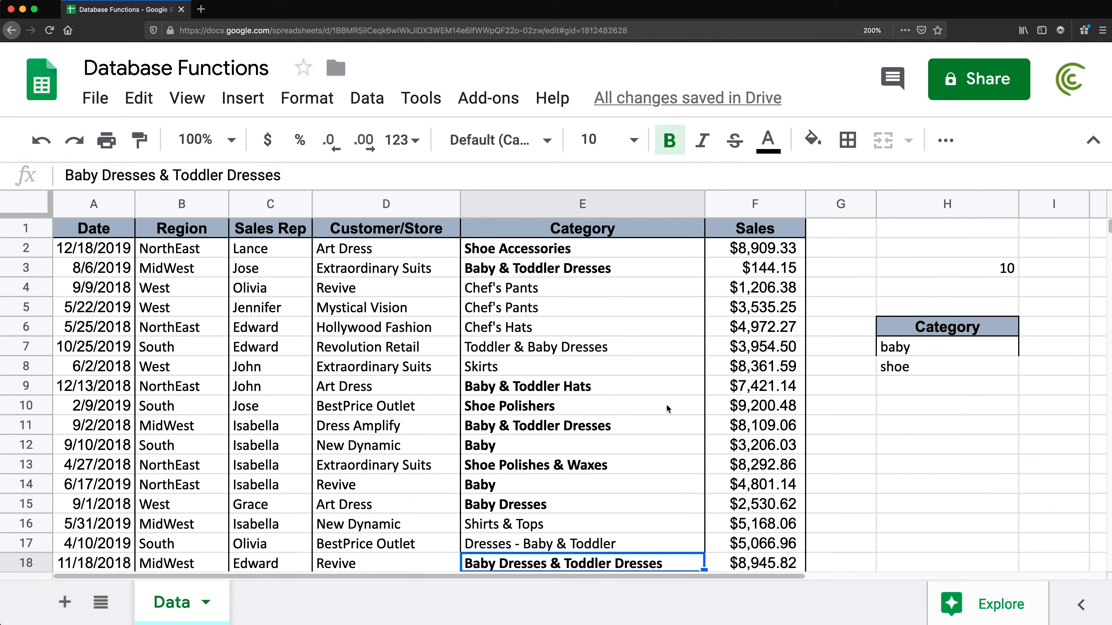
click(903, 353)
click(905, 369)
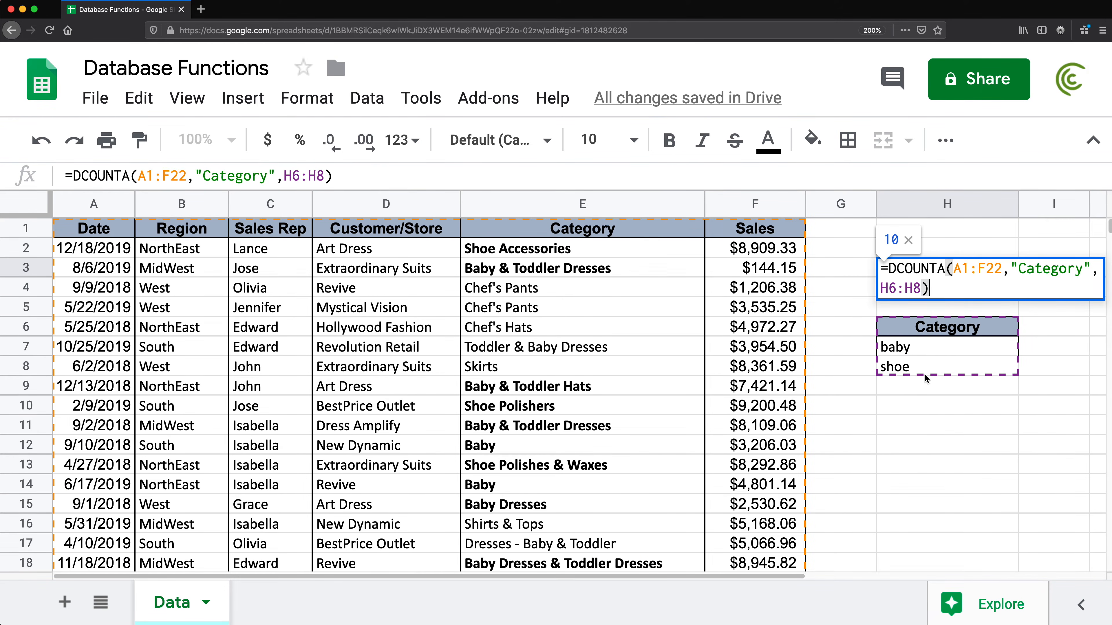
key(Return)
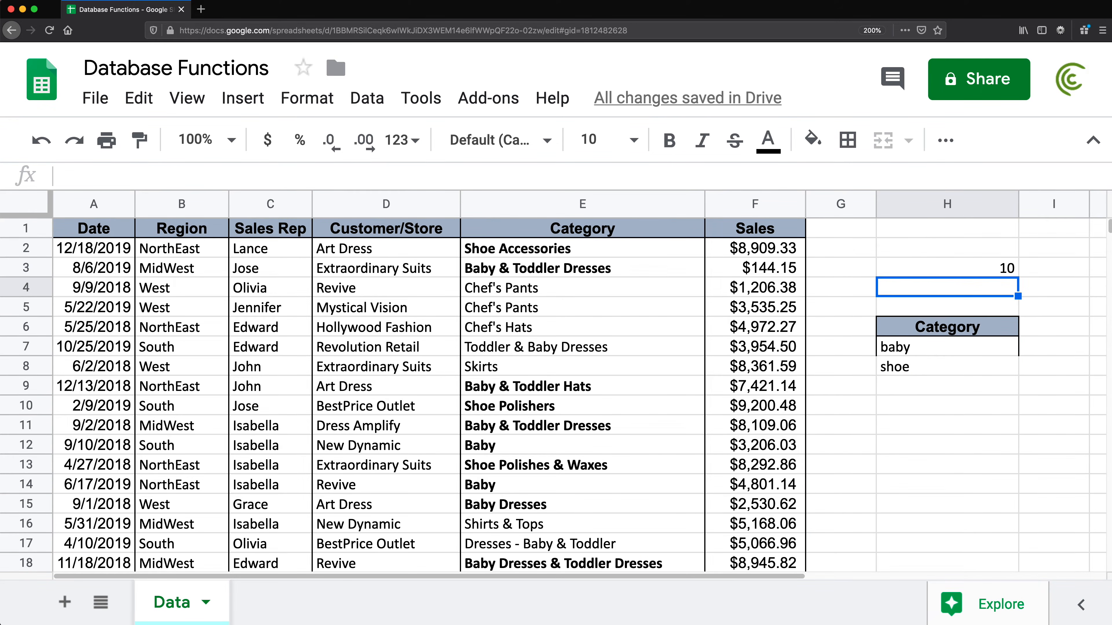
drag(902, 349, 903, 364)
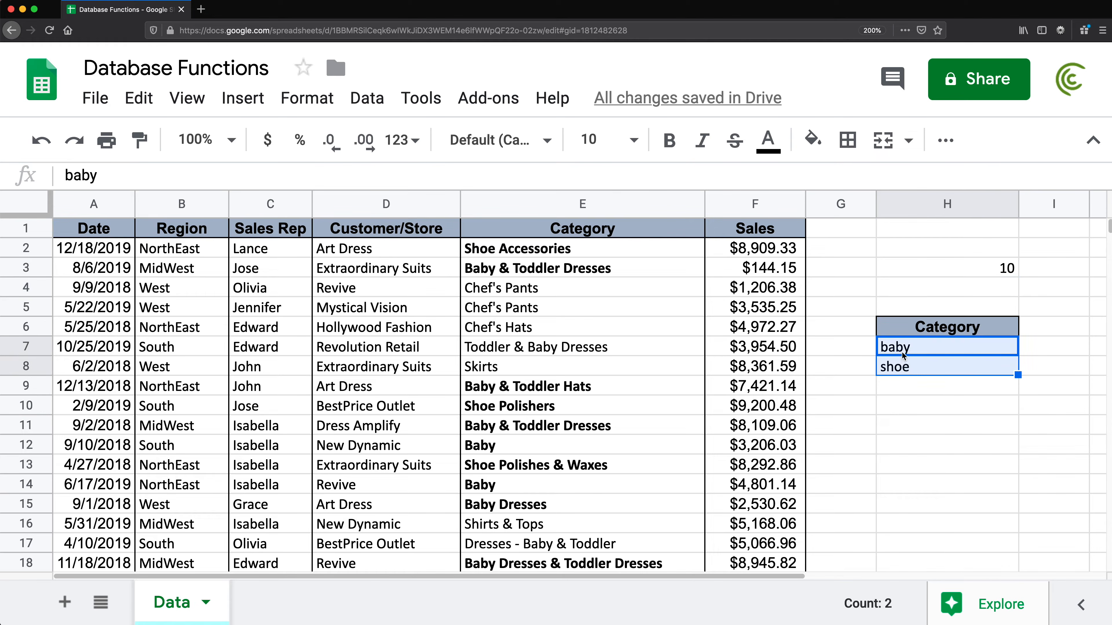
click(902, 349)
key(Down)
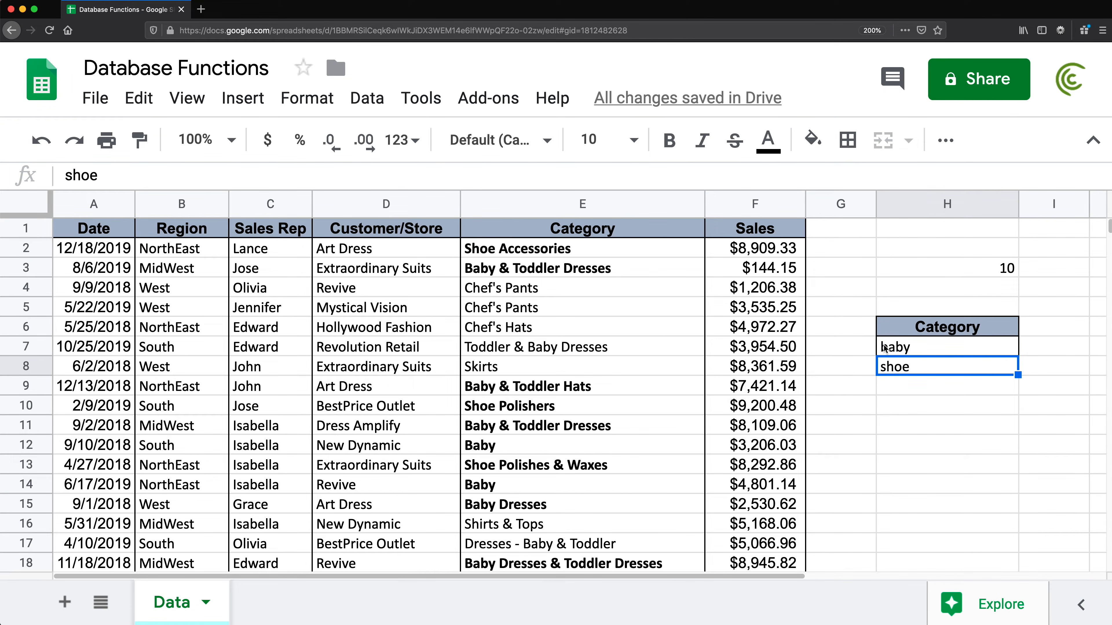
Turn both Category criteria into exact matches: '=baby in H7 and '=shoe in H8.
double_click(885, 347)
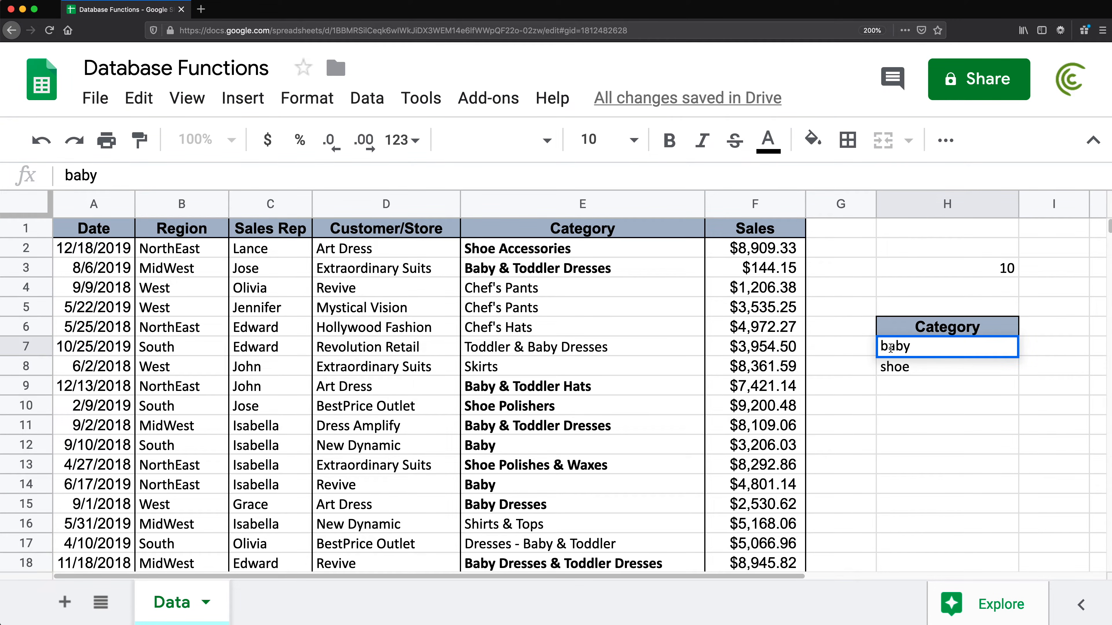
text('=)
key(Return)
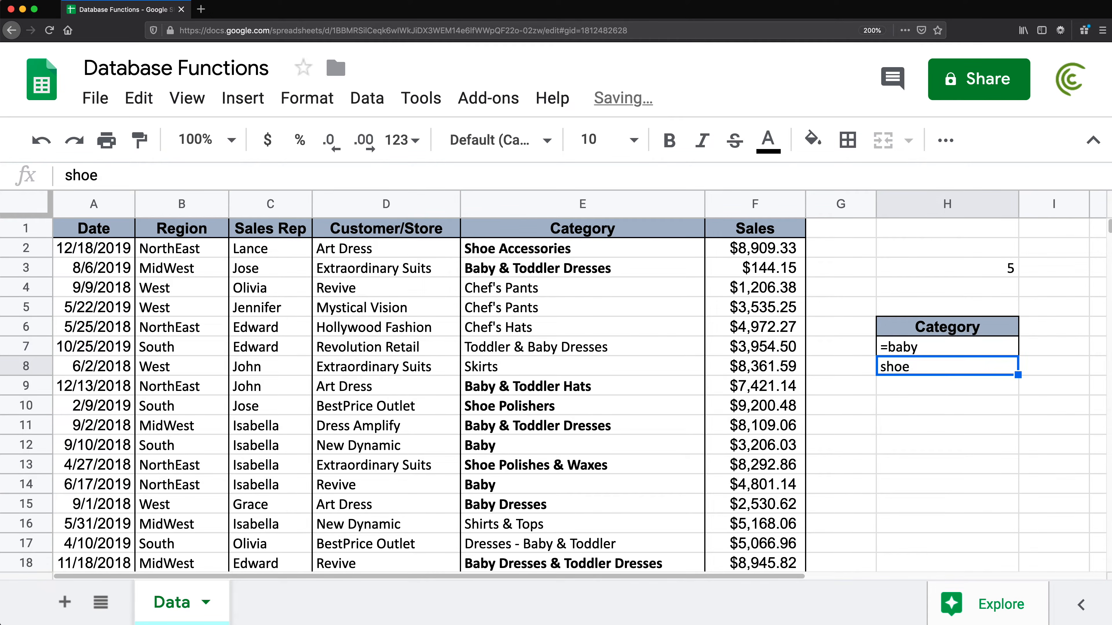
double_click(882, 366)
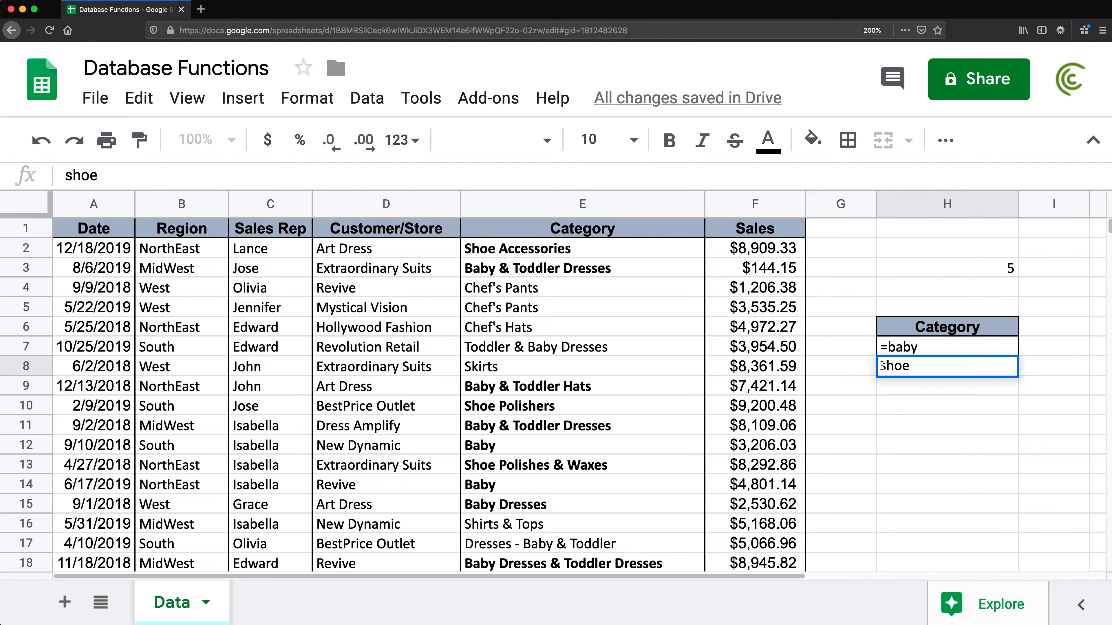
text('=)
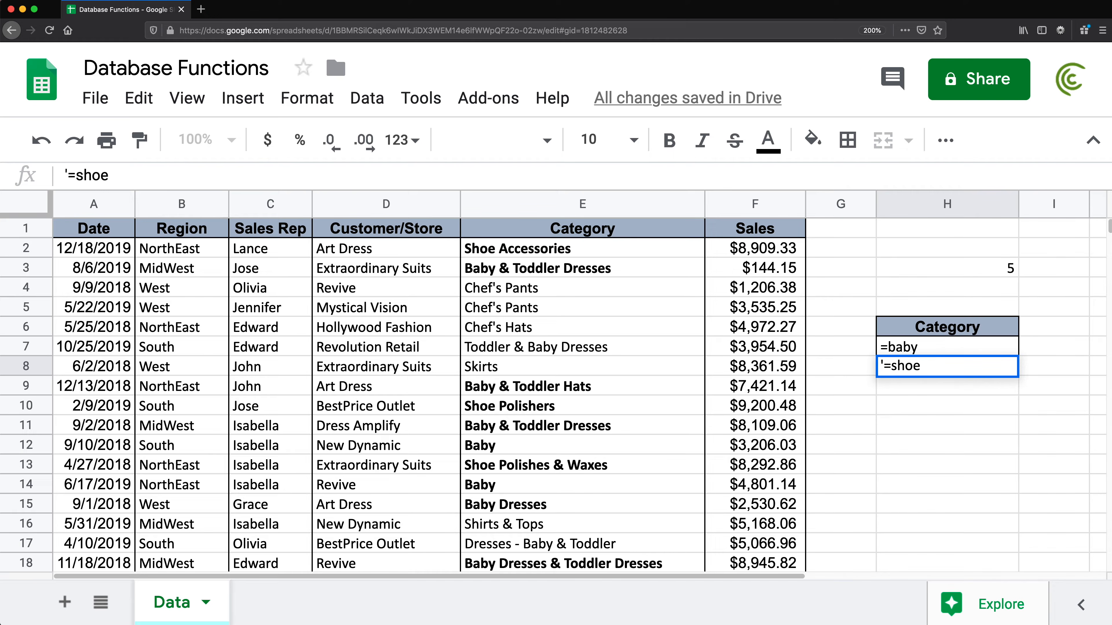
key(Return)
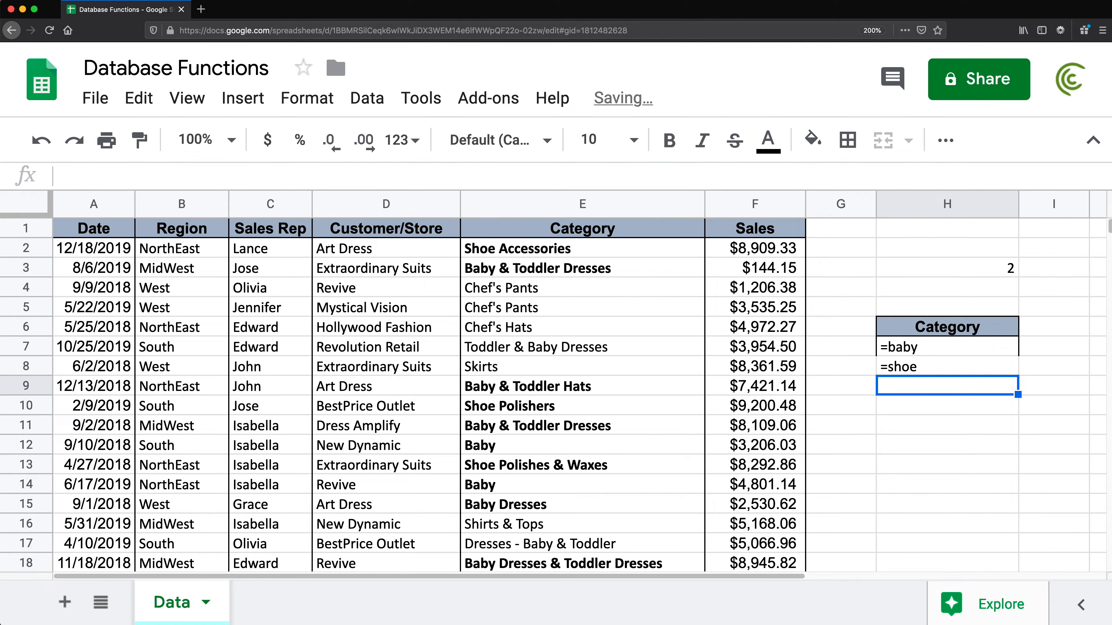
Change the shoe criterion in H8 to '=*shoe*, with a wildcard on both sides of the word.
click(937, 369)
click(916, 347)
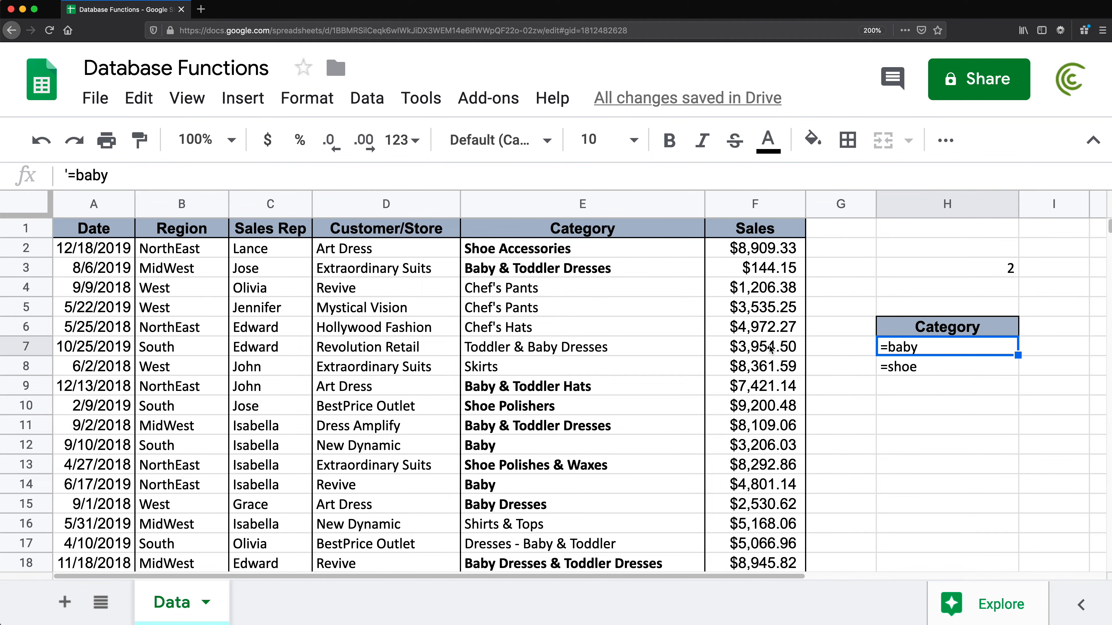
click(927, 373)
double_click(926, 372)
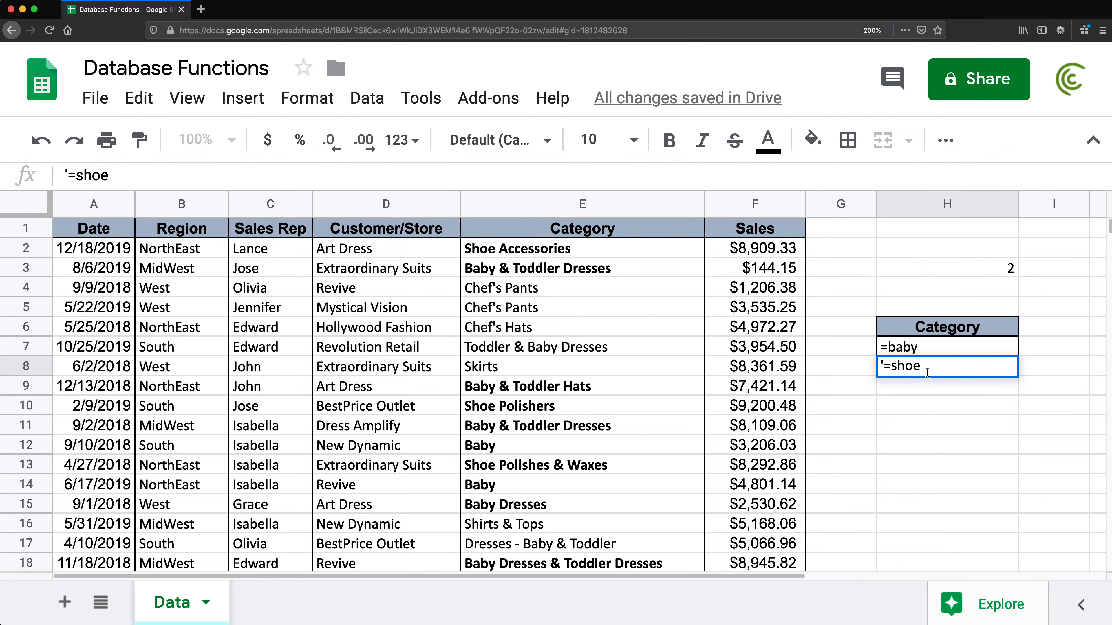
text(*)
key(Return)
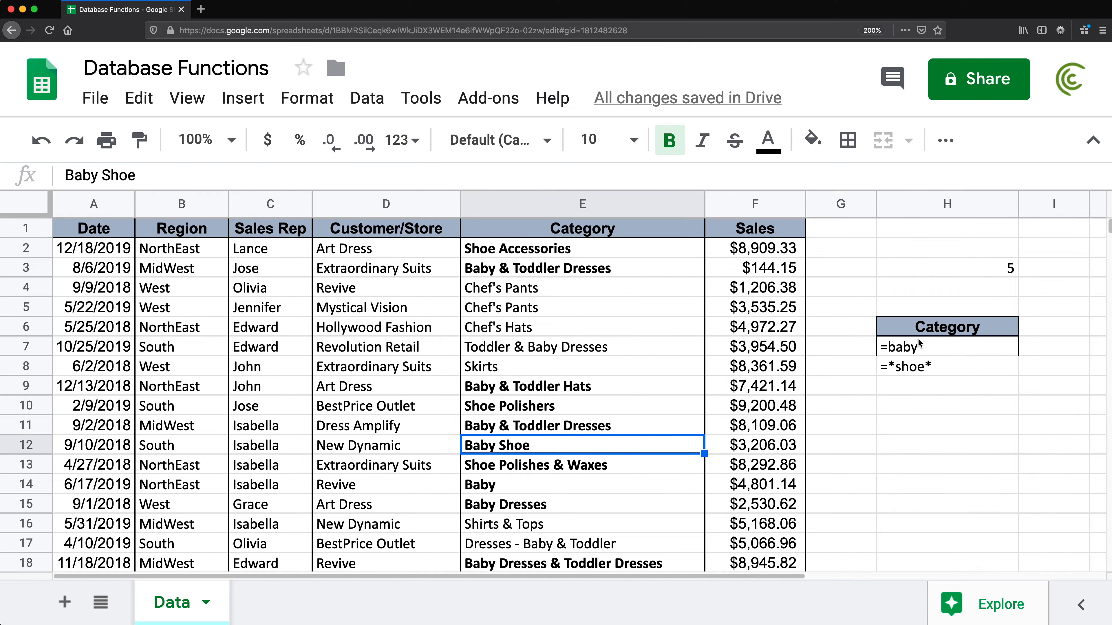
click(915, 334)
drag(915, 346, 917, 379)
click(928, 328)
click(916, 379)
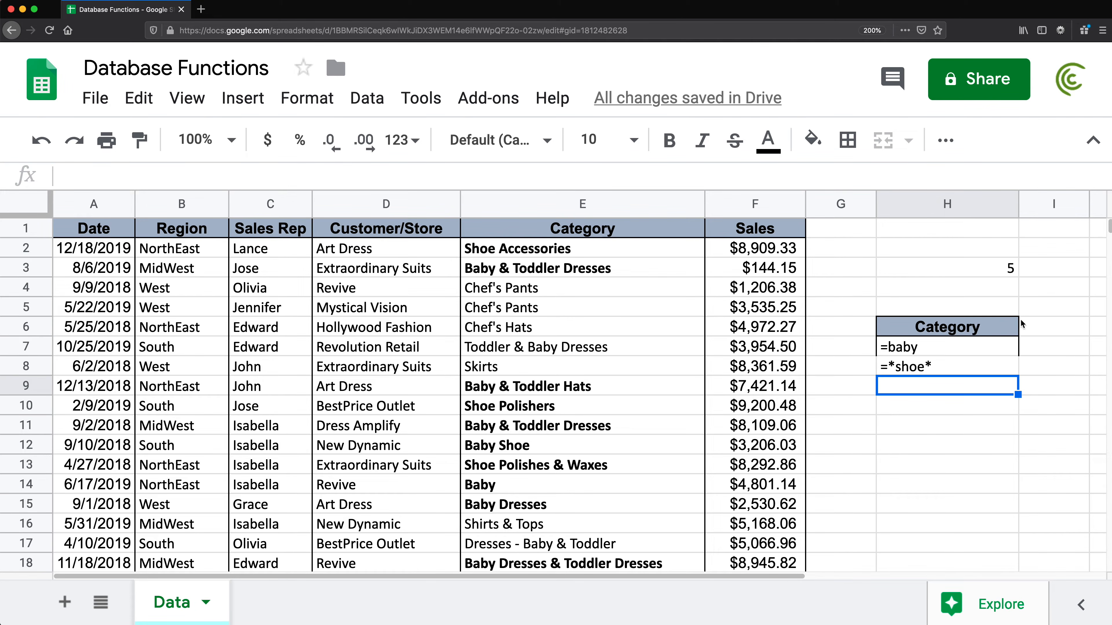
Copy the Sales Rep header from C1 into I6 and fit column I's width to it.
click(1064, 331)
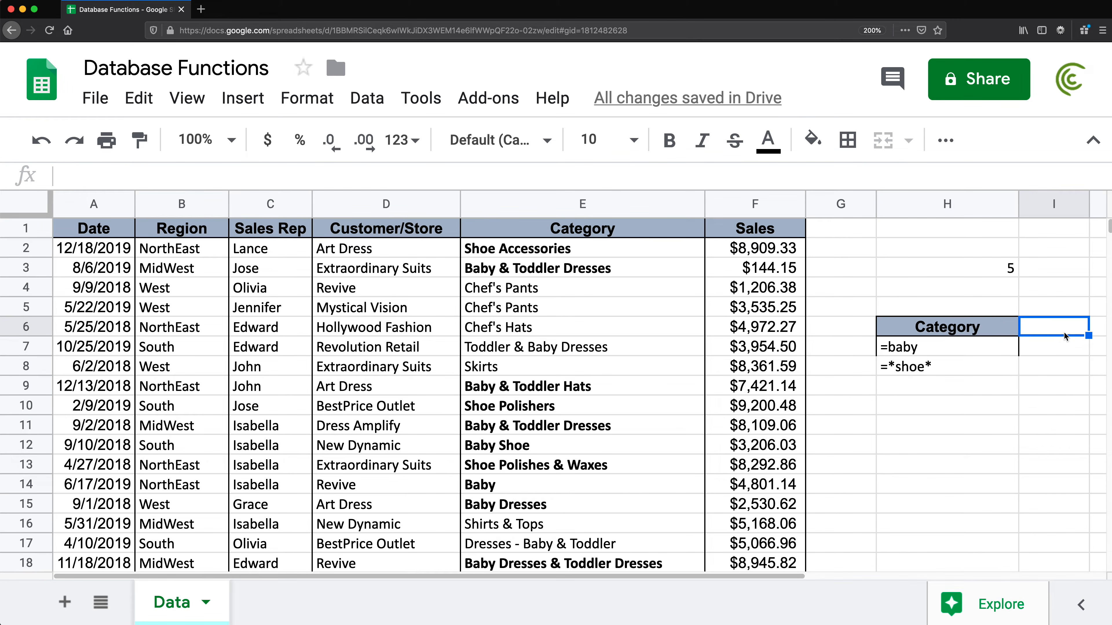
click(275, 233)
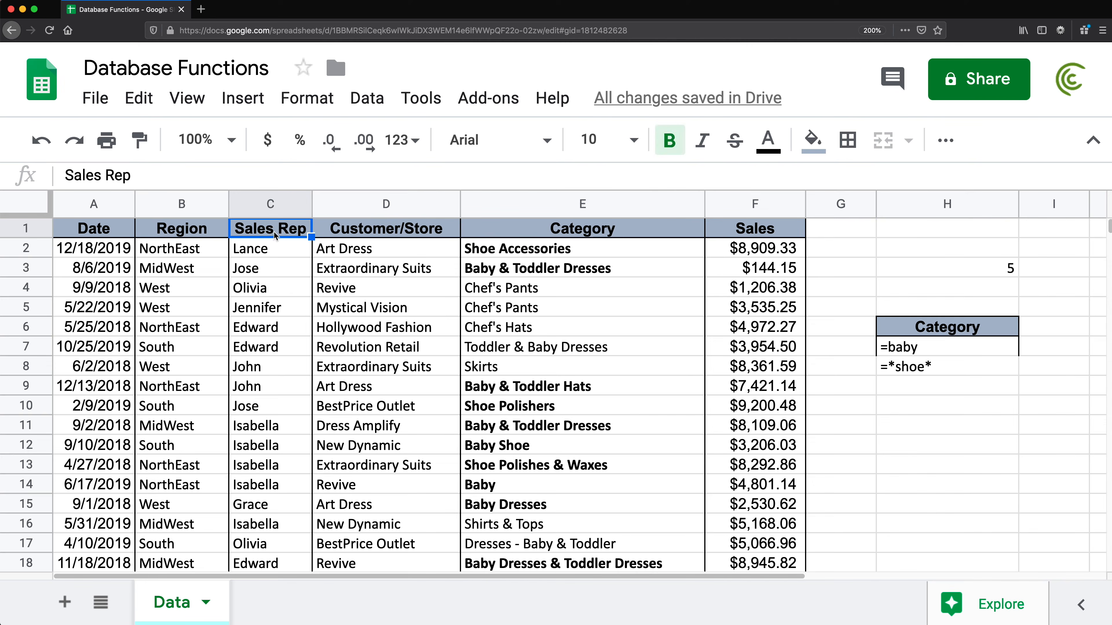
key(ctrl+c)
click(1050, 326)
key(ctrl+v)
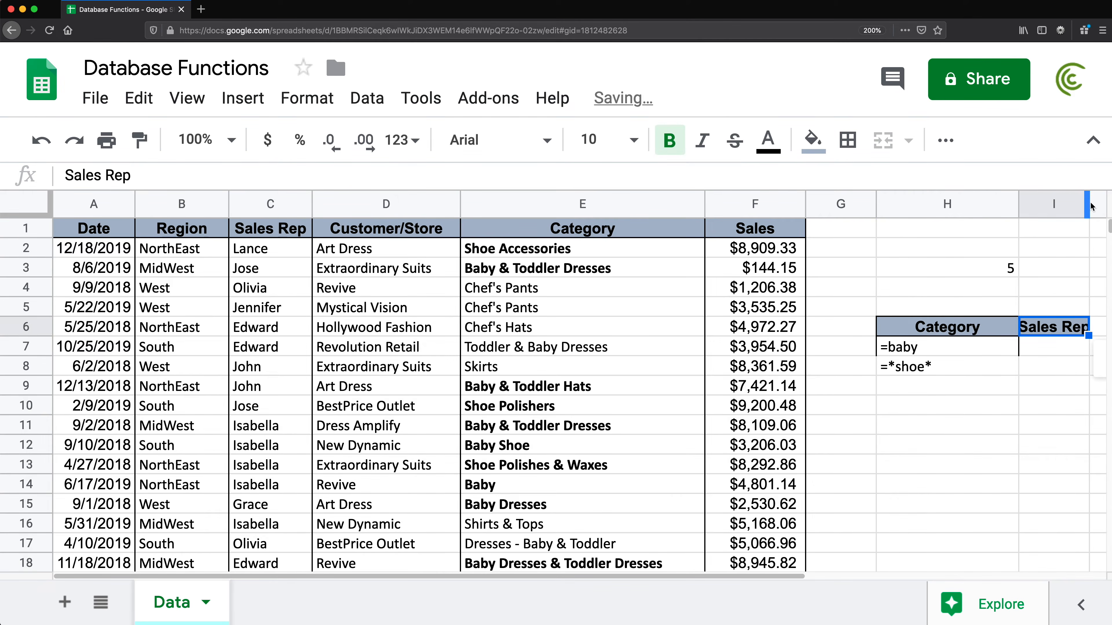
double_click(1089, 204)
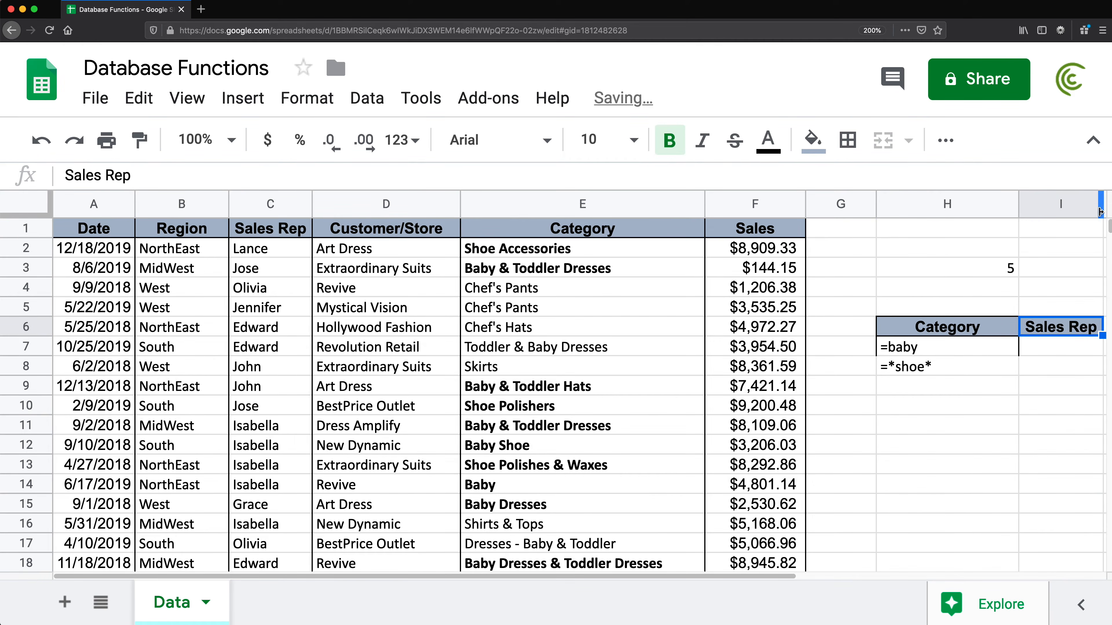
Enter a sales rep's first name as the Sales Rep criterion in I7, on the same row as =baby.
click(1045, 354)
text(Jo)
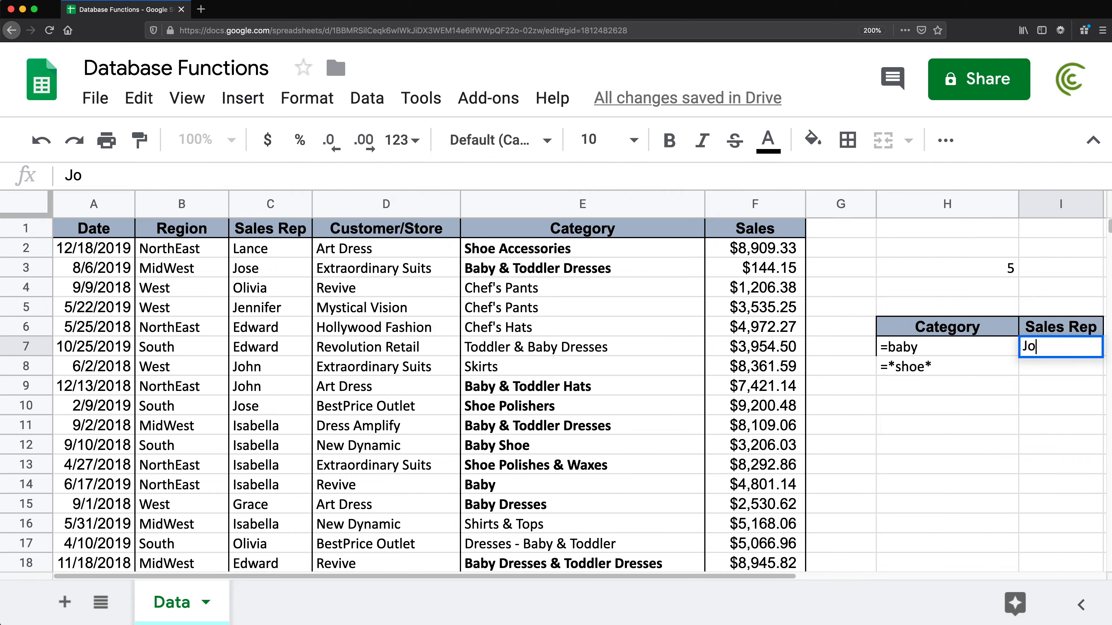
text(hn)
key(Return)
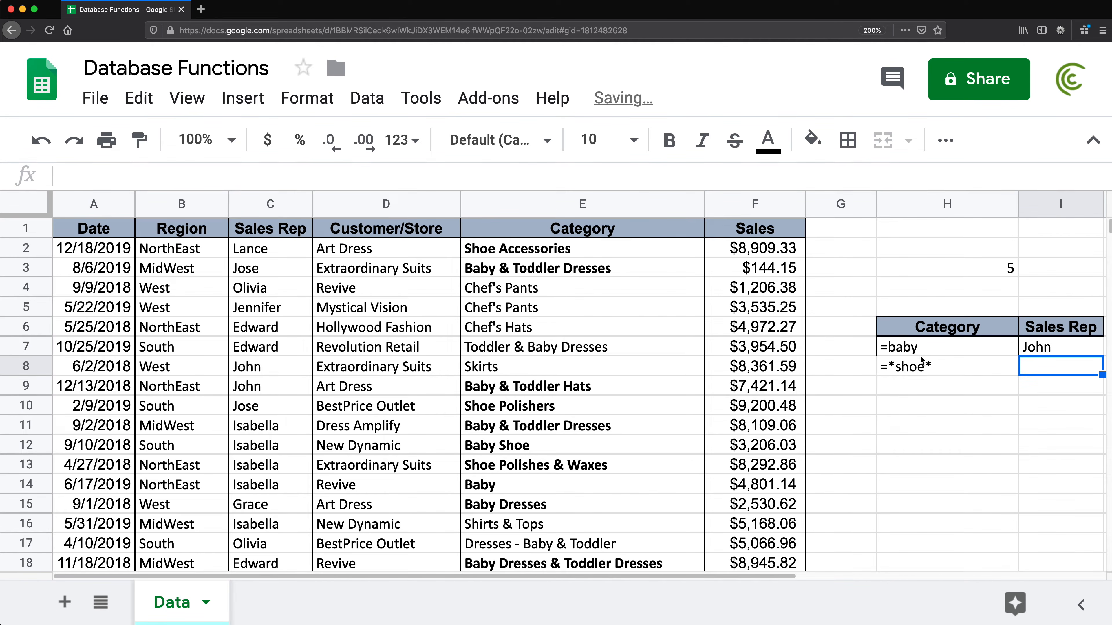
click(909, 355)
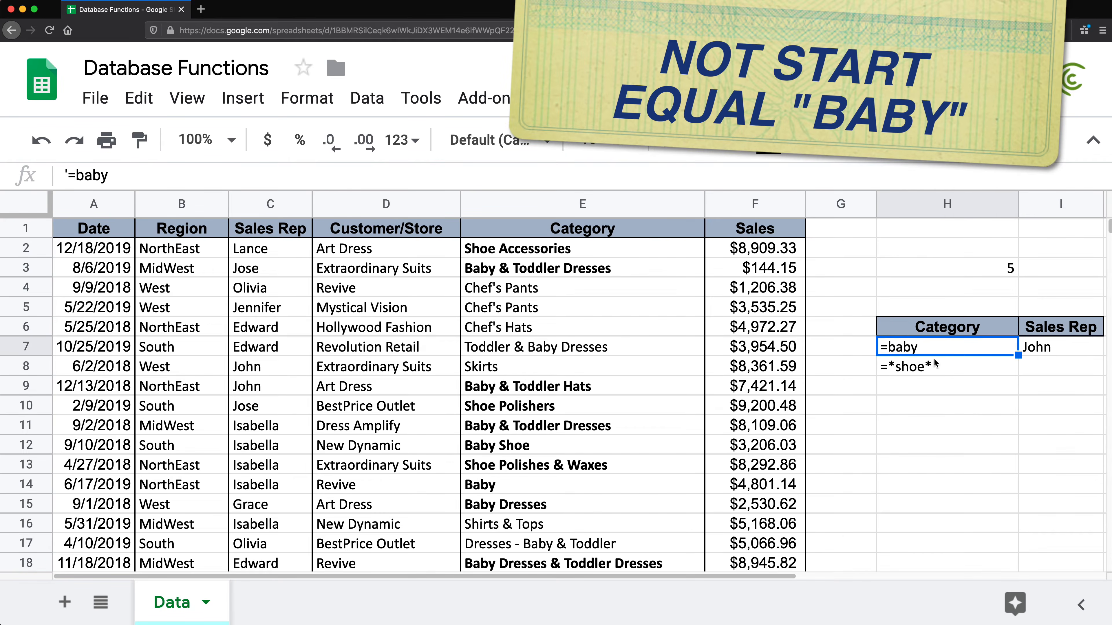
click(1052, 350)
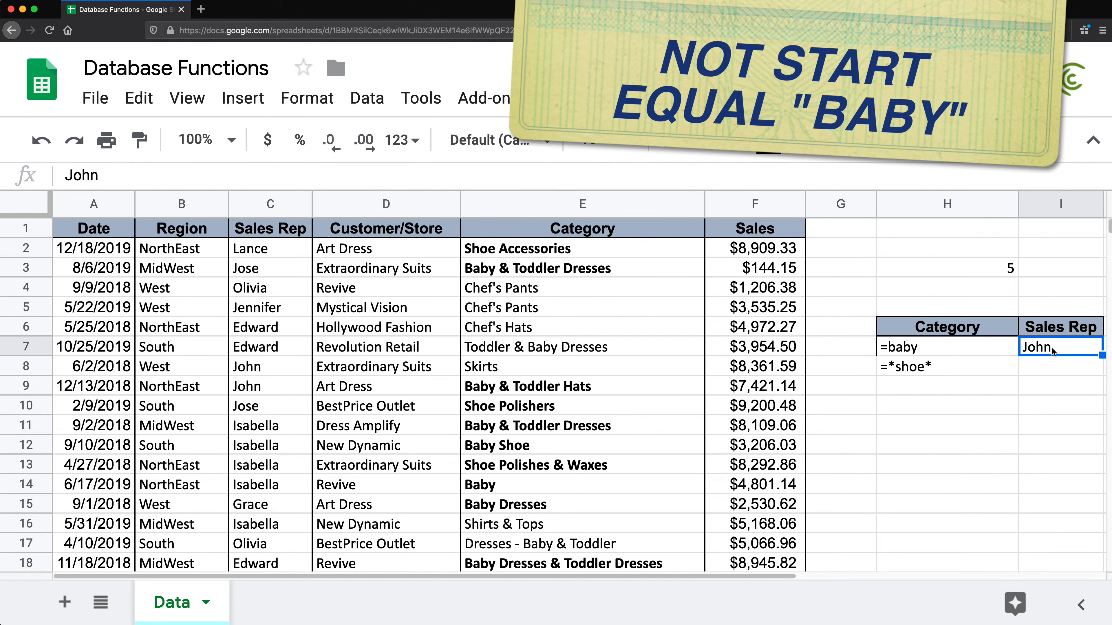
click(931, 349)
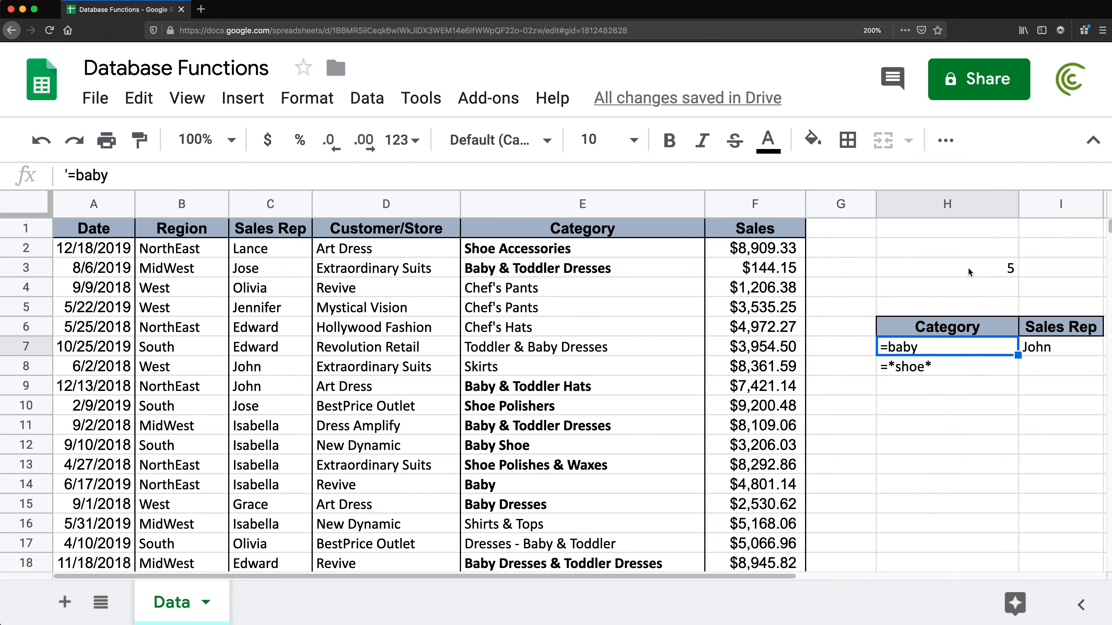
Extend the criteria range of the DCOUNTA formula in H3 to H6:I8, so it includes the Sales Rep column.
double_click(968, 267)
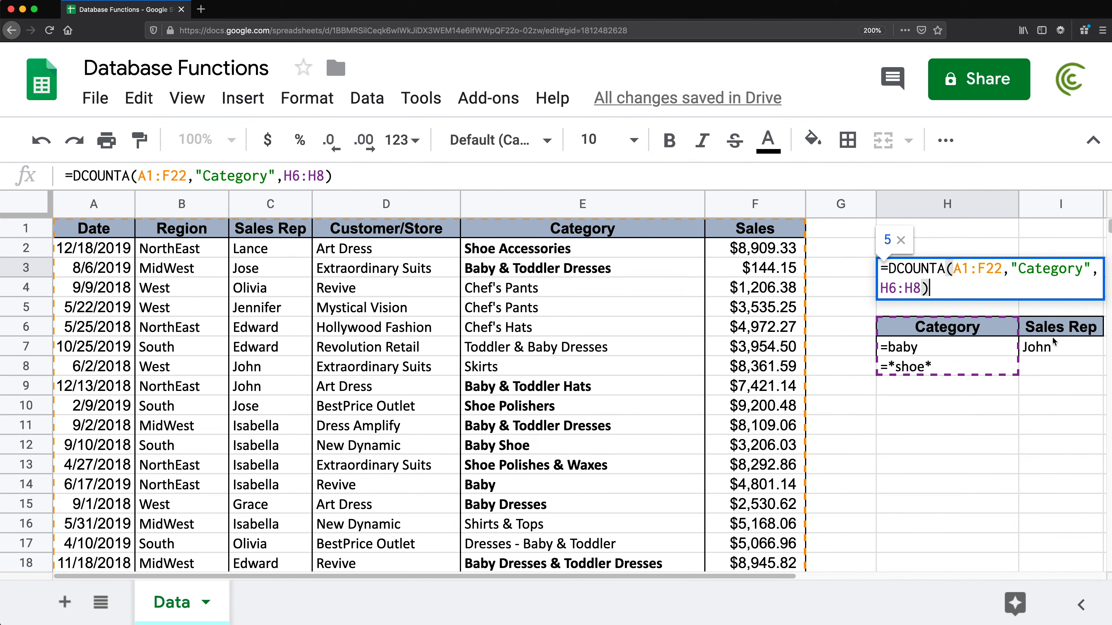
click(919, 287)
key(Left)
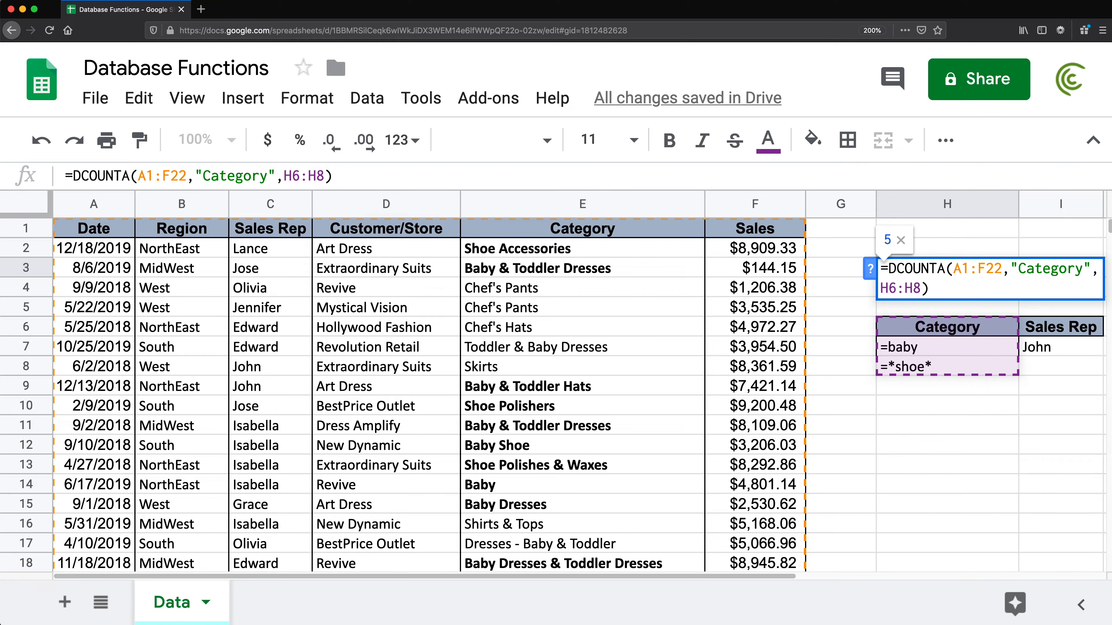
key(BackSpace)
text(I)
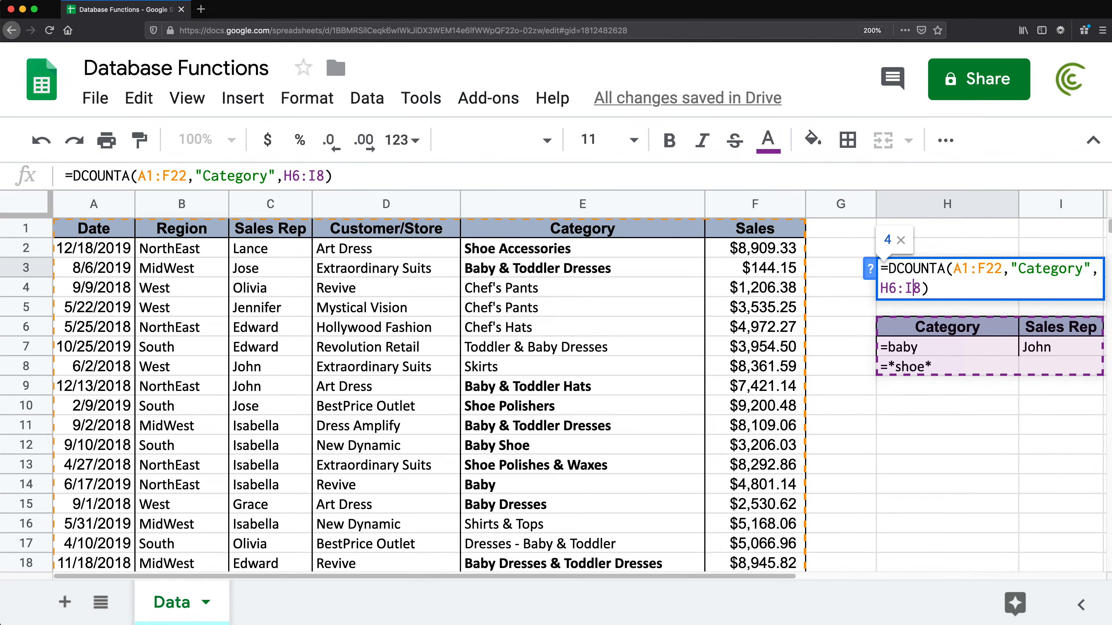
key(Return)
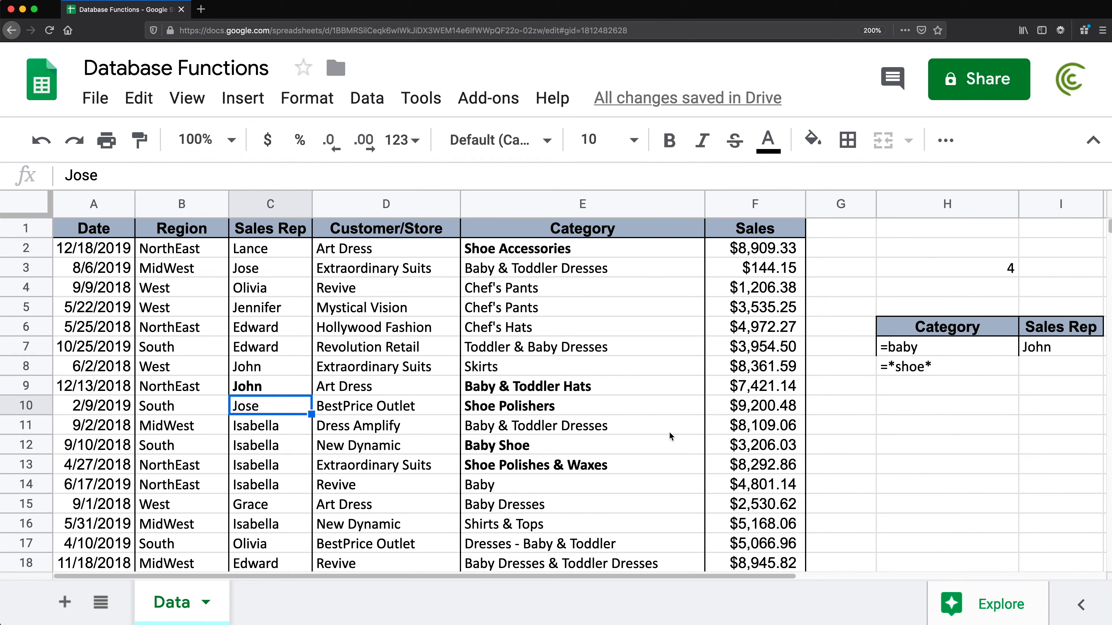
Check the bold matching entries in the Category column against the DCOUNTA formula in H3.
click(517, 246)
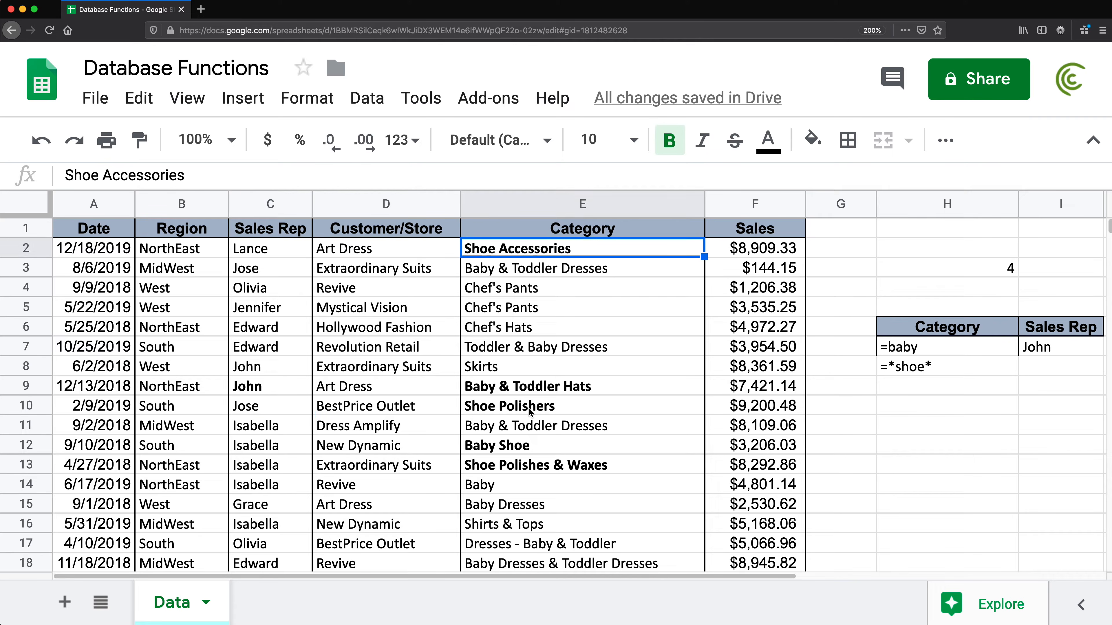
click(521, 387)
click(527, 407)
click(541, 450)
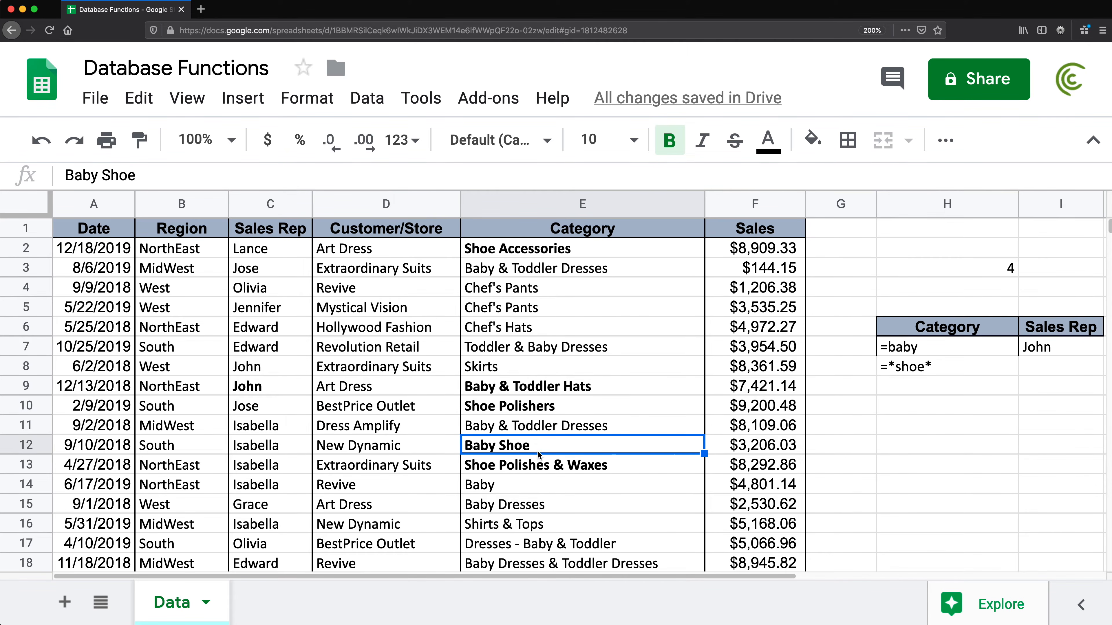
click(552, 471)
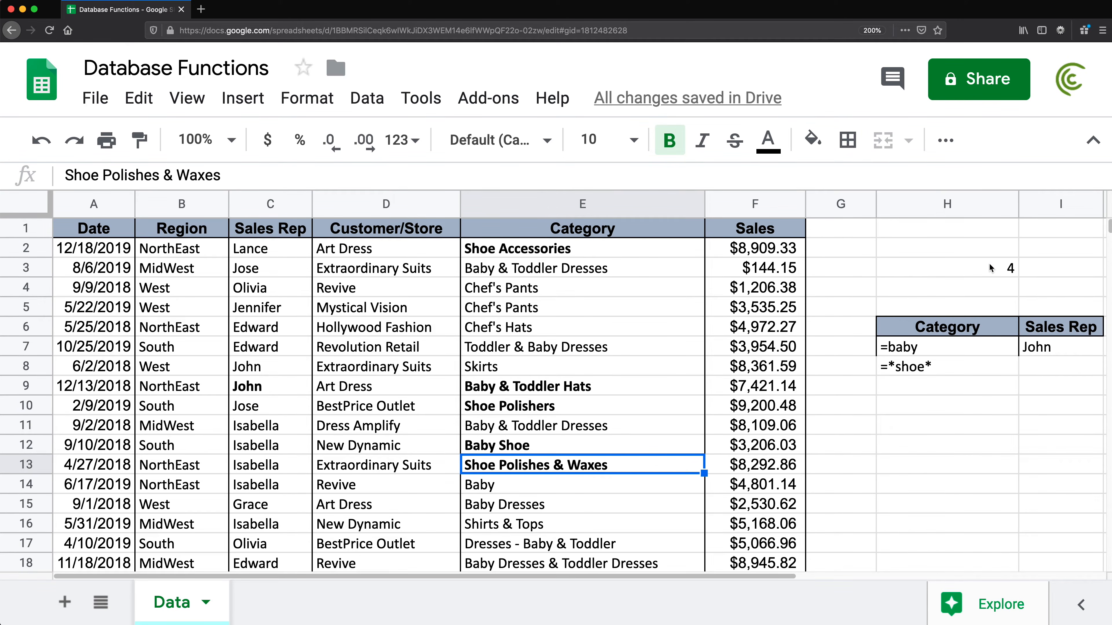
click(959, 266)
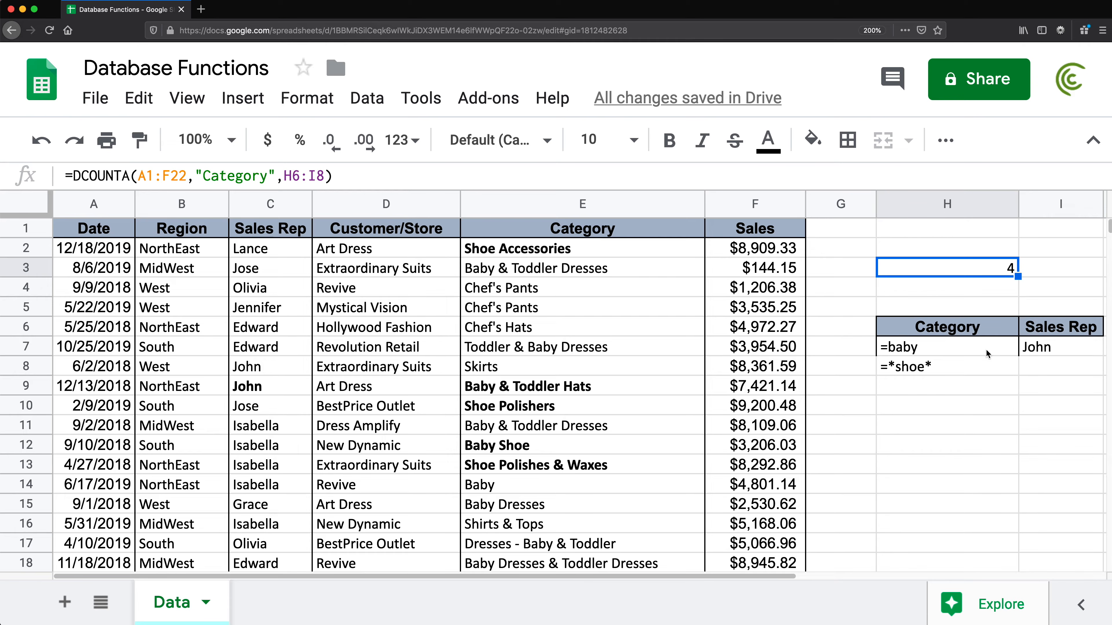
Enter the nonsense text dfgdfgfd as the Sales Rep criterion in I8, on the same row as =*shoe*.
click(1027, 371)
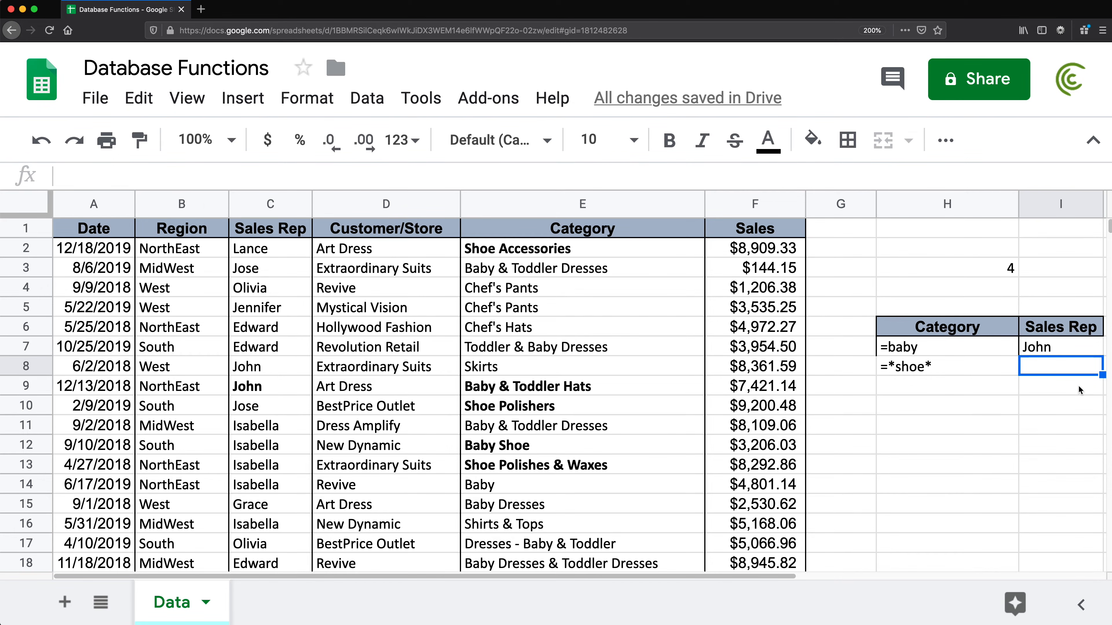
text(dfgdfgfd)
key(Return)
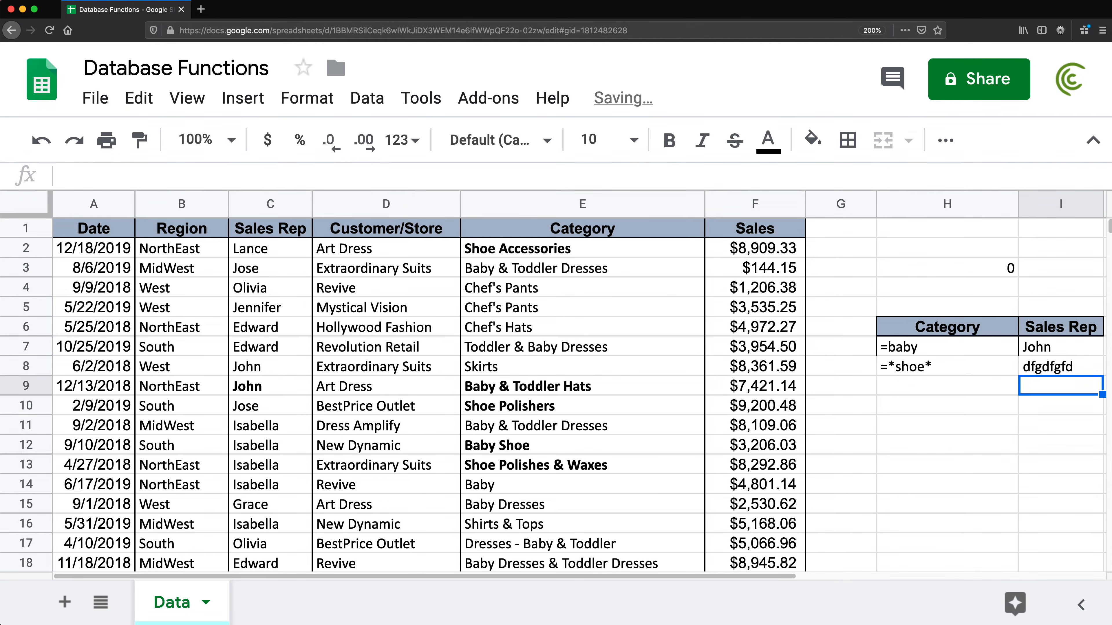
Examine how the Category and Sales Rep criteria pair up row by row in H7:I7 and H8:I8.
drag(927, 364, 1039, 344)
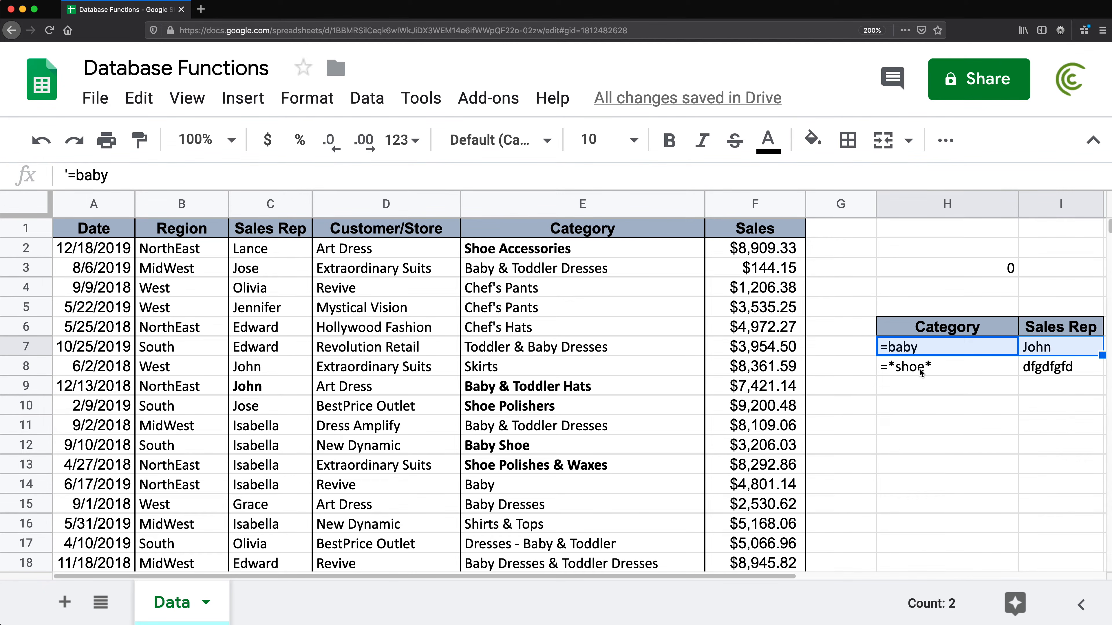
click(941, 371)
drag(940, 372, 1029, 367)
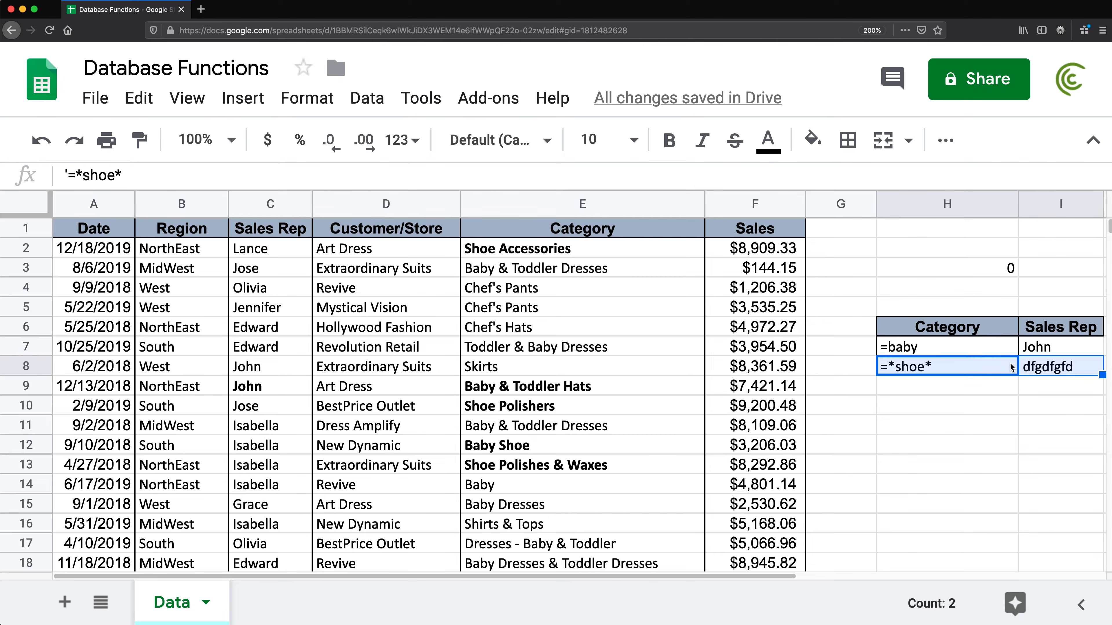
click(917, 367)
click(1061, 373)
drag(951, 353, 1024, 350)
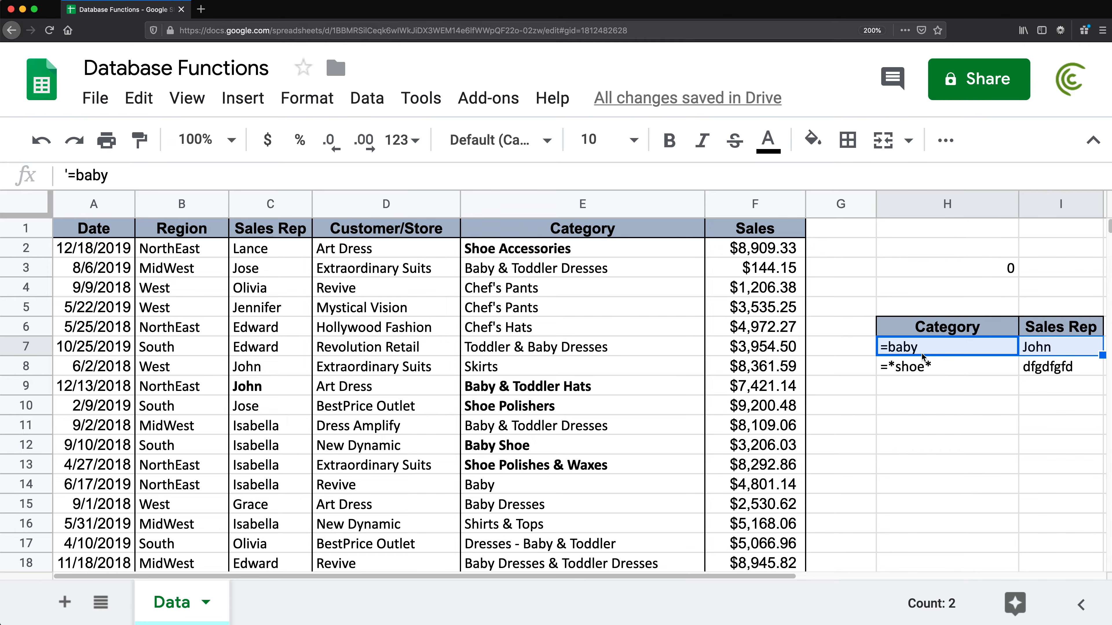
click(909, 350)
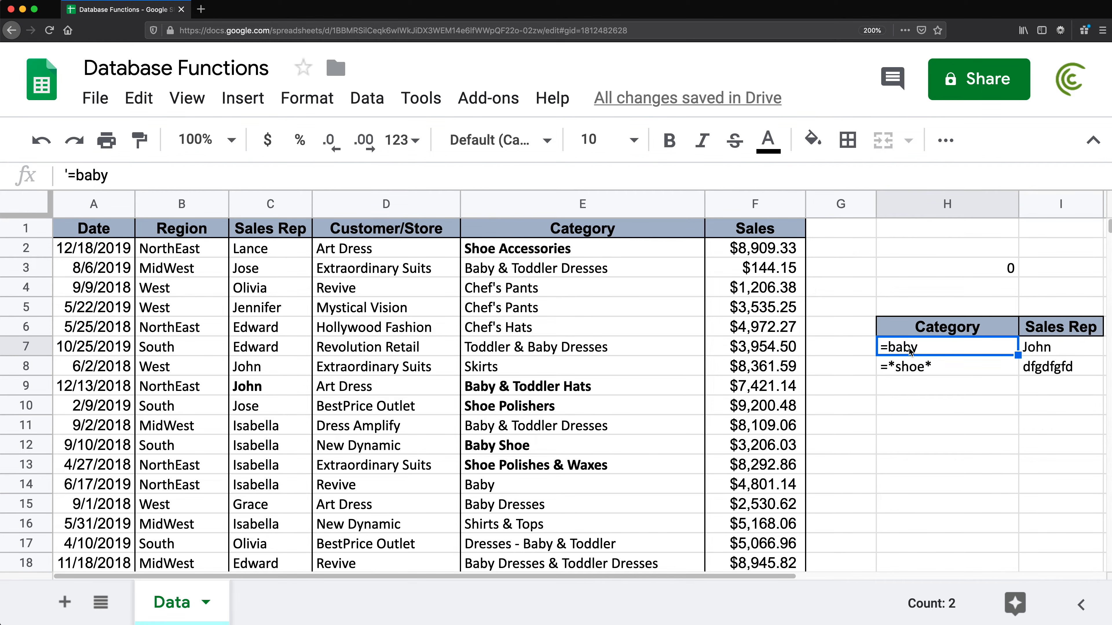
click(1040, 354)
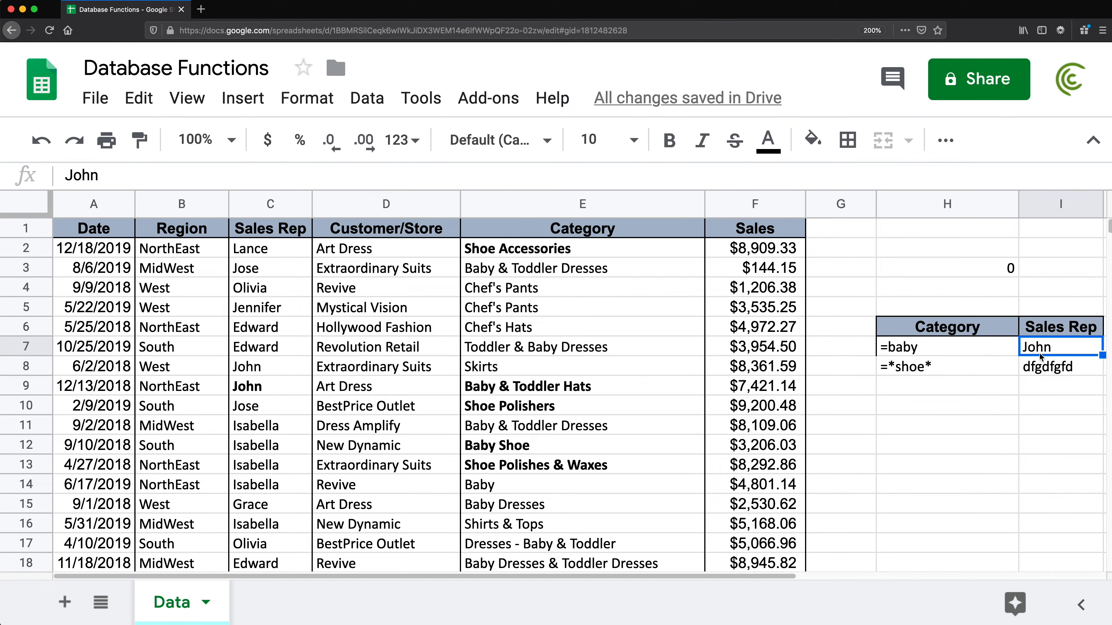
click(891, 349)
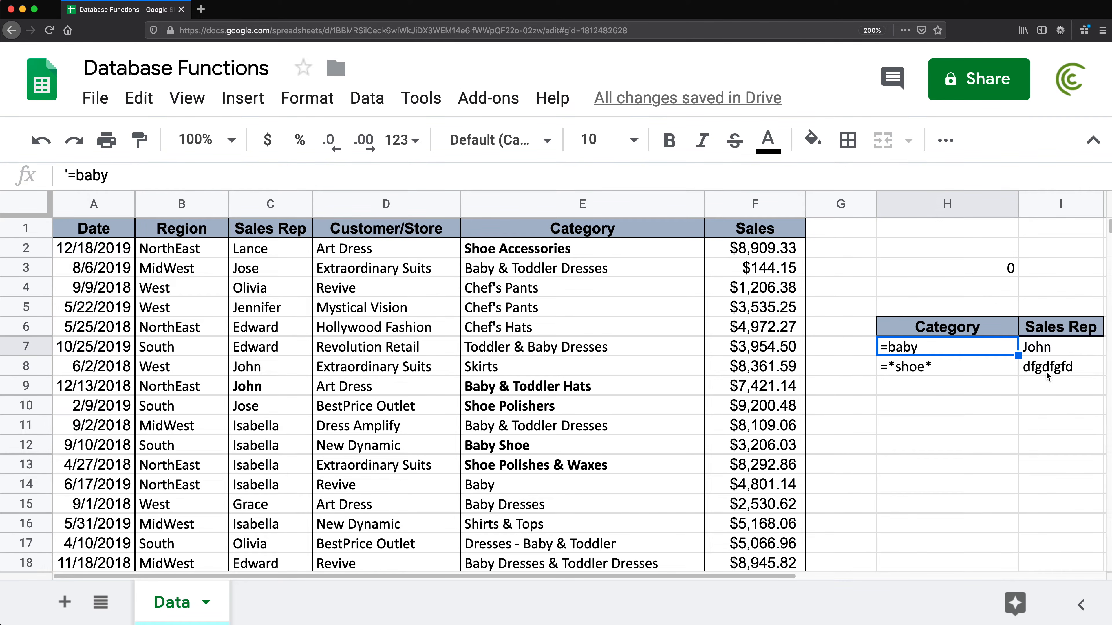
Add a trailing wildcard to the baby criterion in H7, making it '=baby*.
double_click(930, 350)
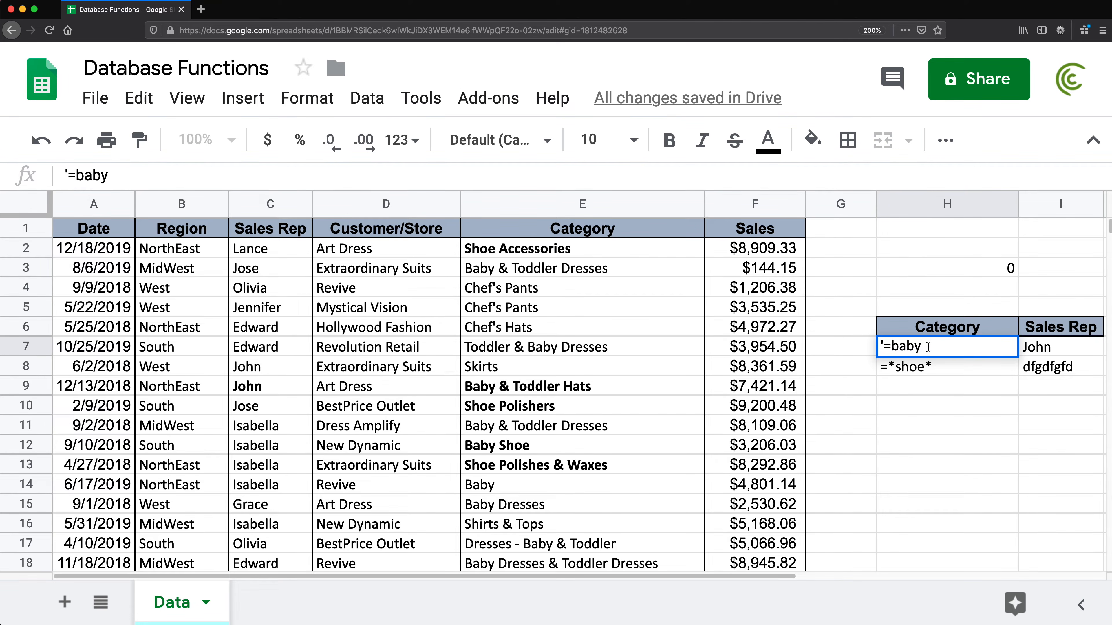
text(*)
key(Return)
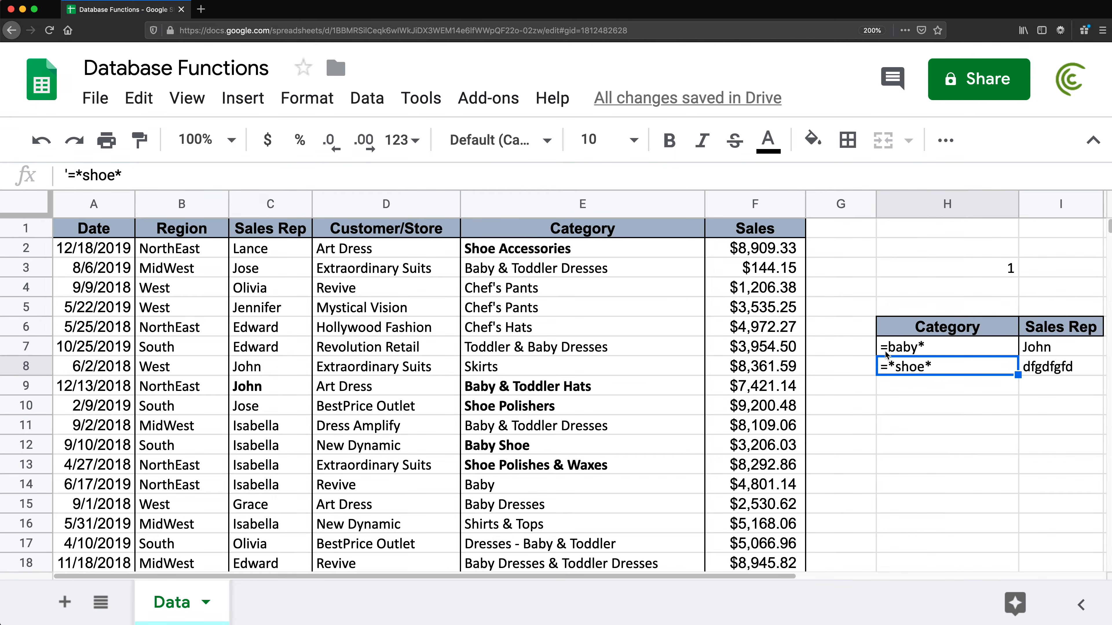
Clear the nonsense Sales Rep criterion from I8.
click(1044, 373)
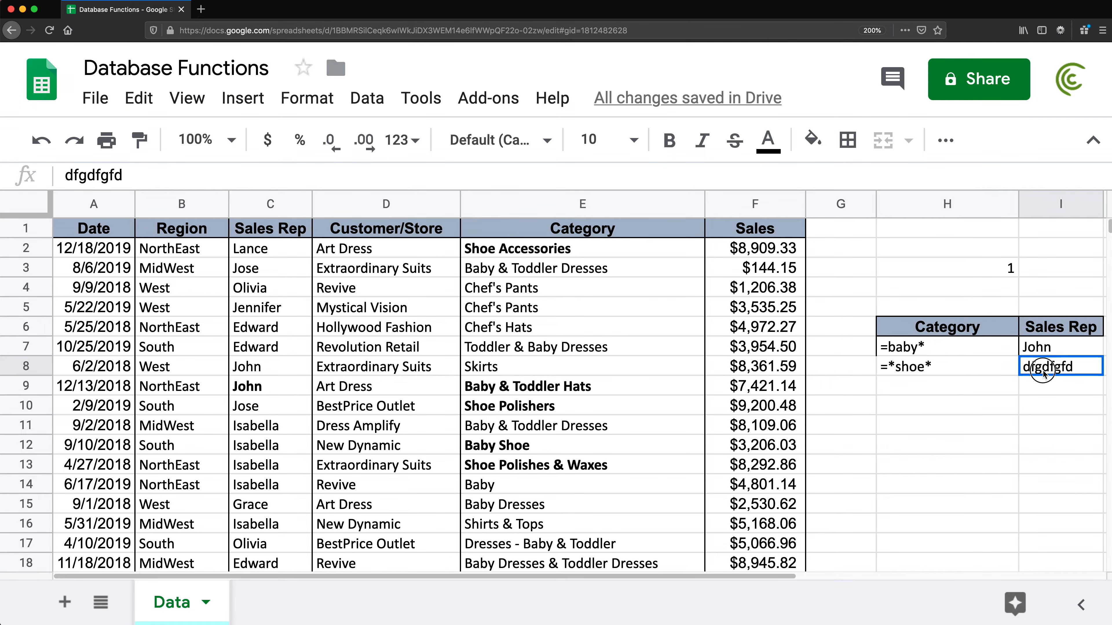
key(Delete)
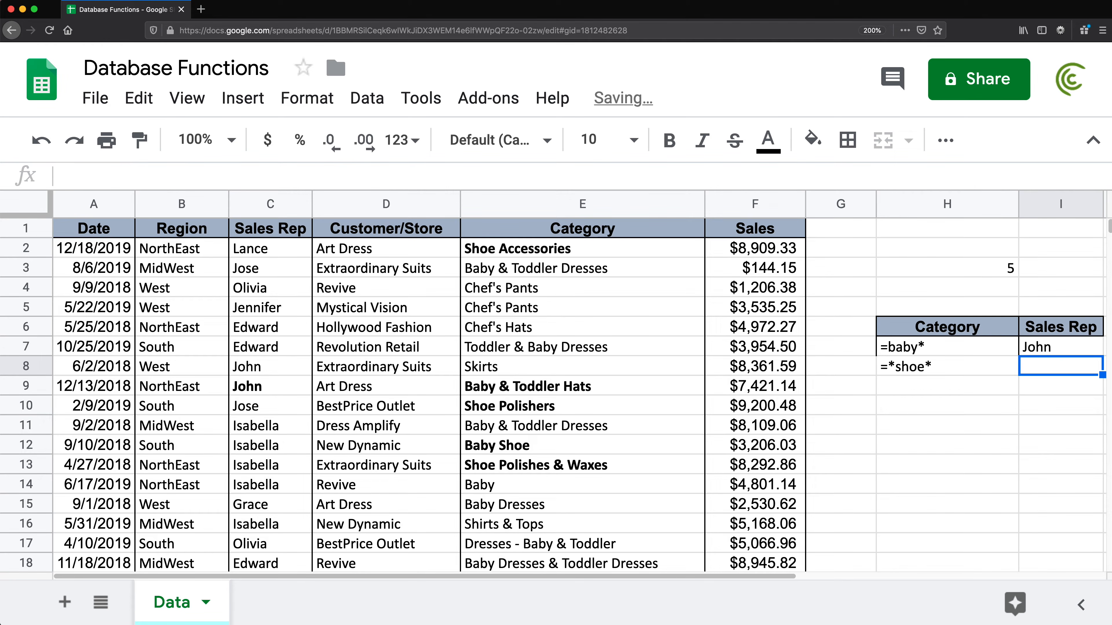
key(Up)
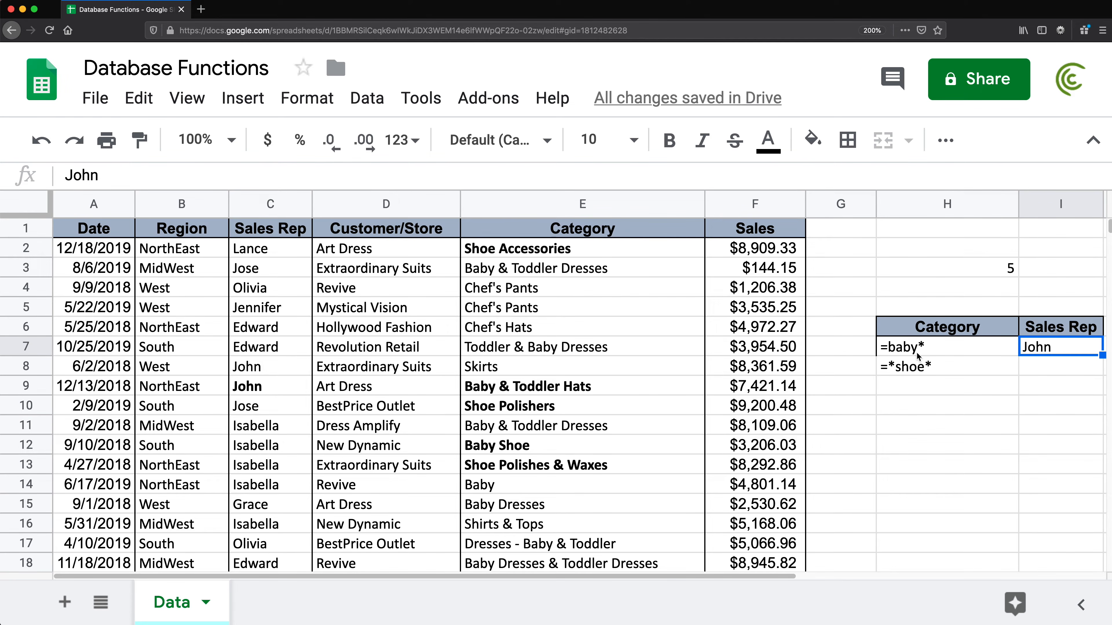
Copy the sales rep of the Baby Shoe record from C12 into I8 as the Sales Rep criterion for =*shoe*.
click(1052, 367)
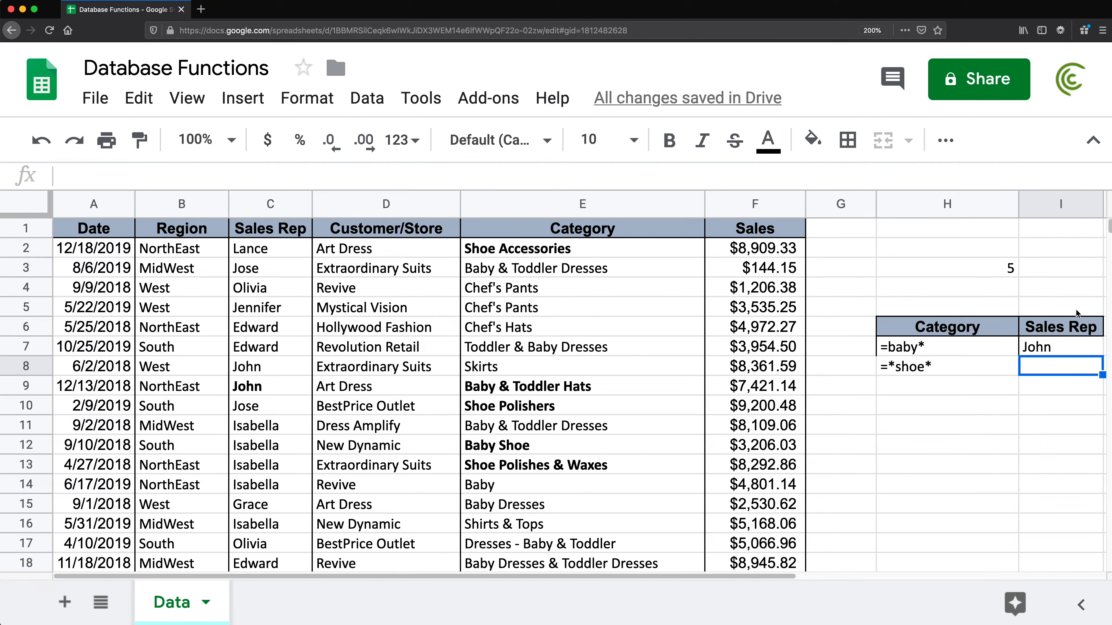
click(912, 369)
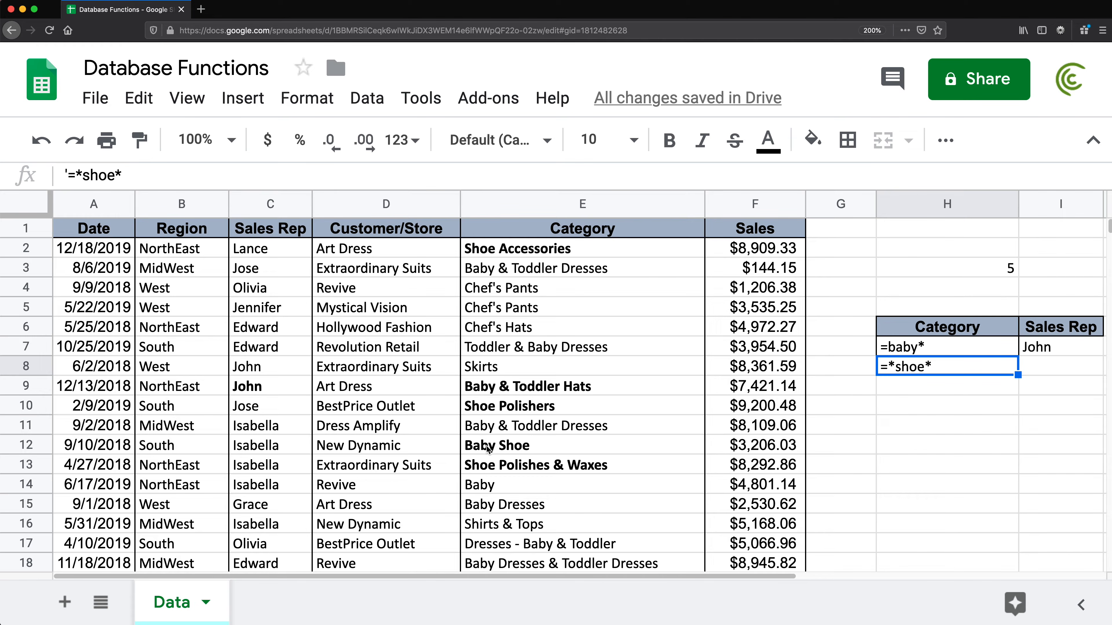
click(516, 451)
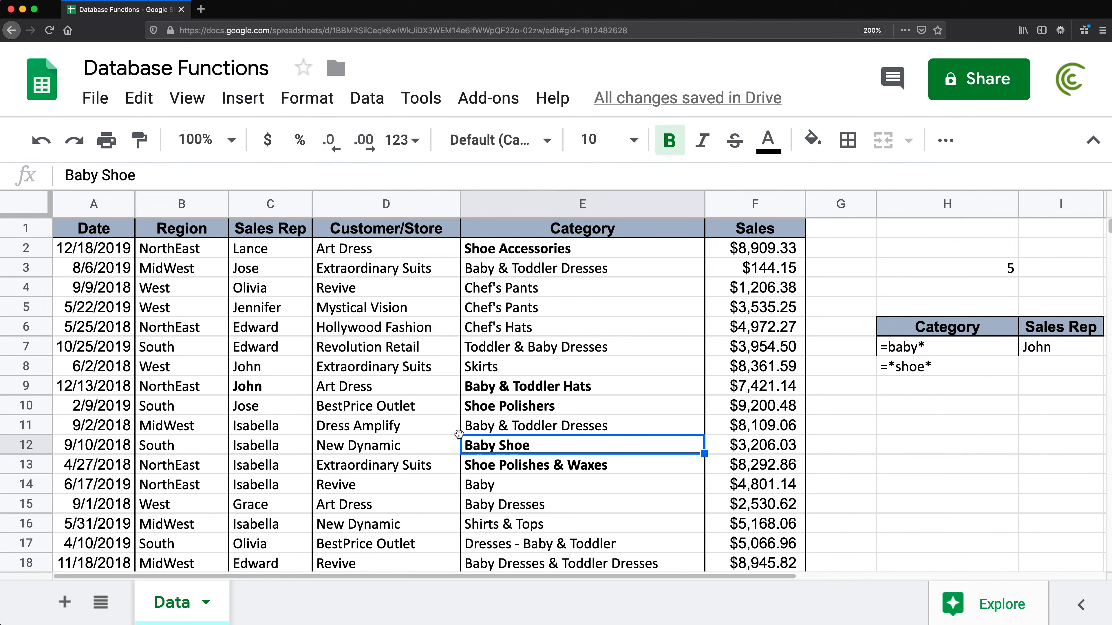
click(274, 449)
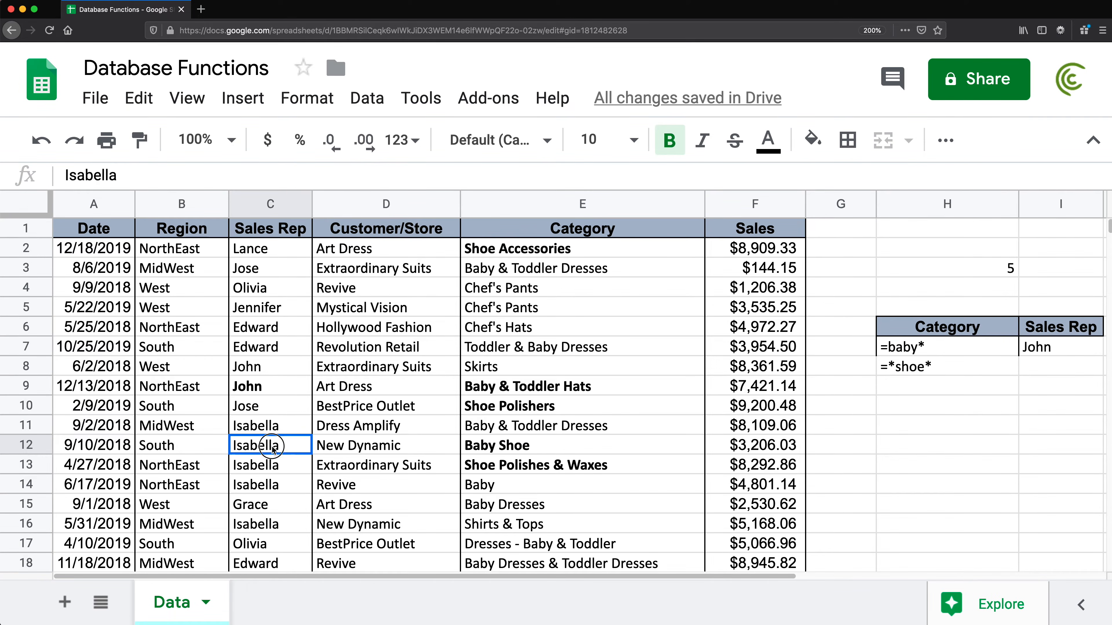
key(ctrl+c)
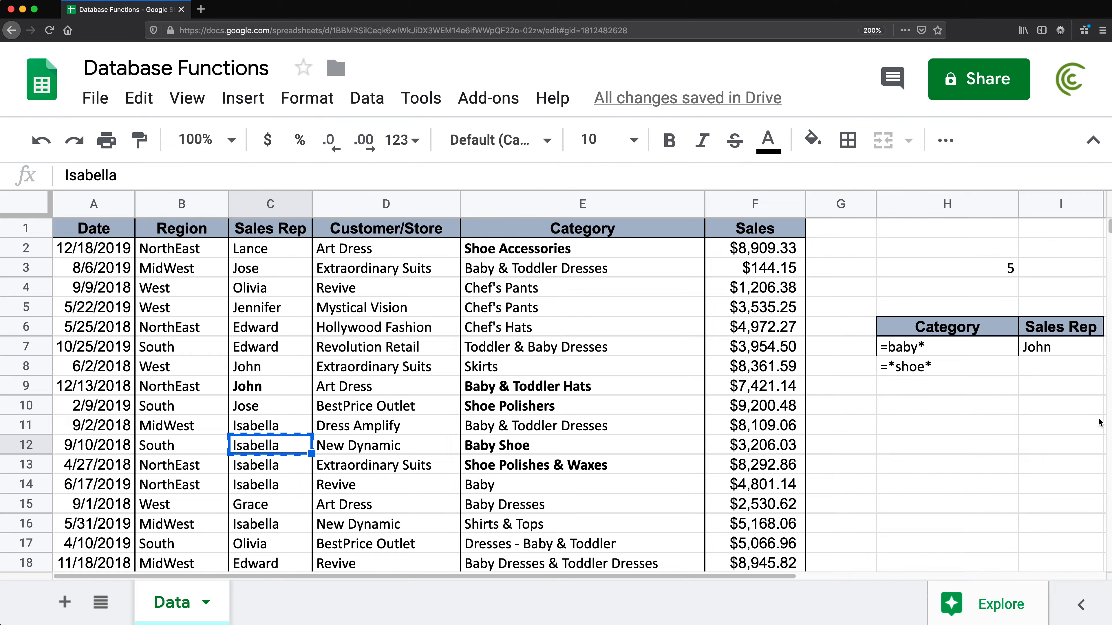
click(1040, 363)
key(ctrl+v)
Turn the Sales Rep criterion in I7 into an exact match by putting '= before the name.
double_click(1026, 347)
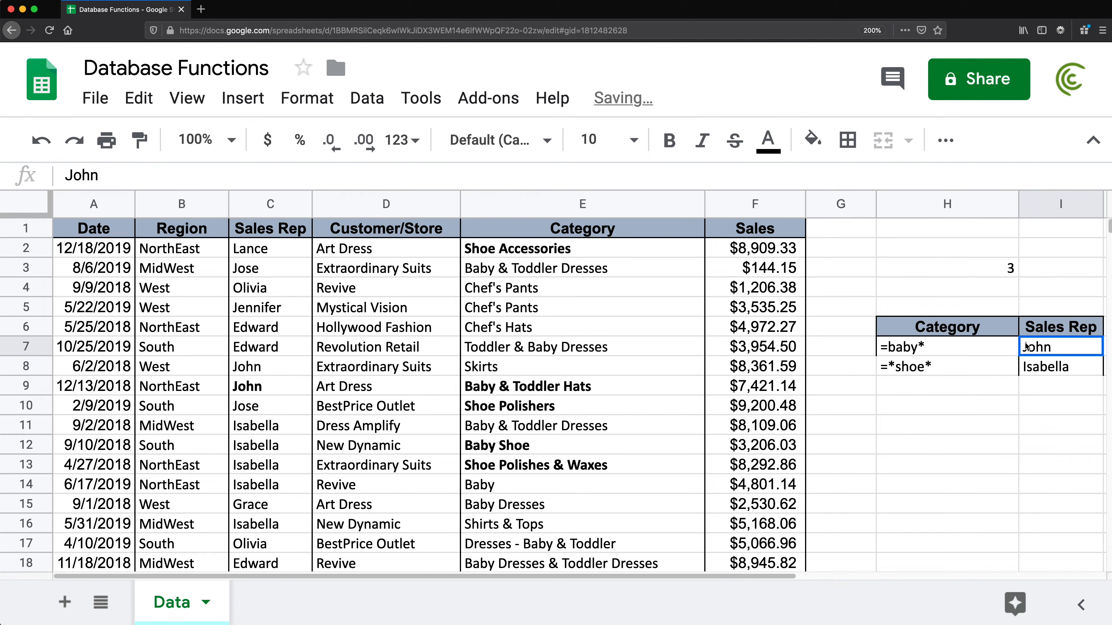
click(1025, 347)
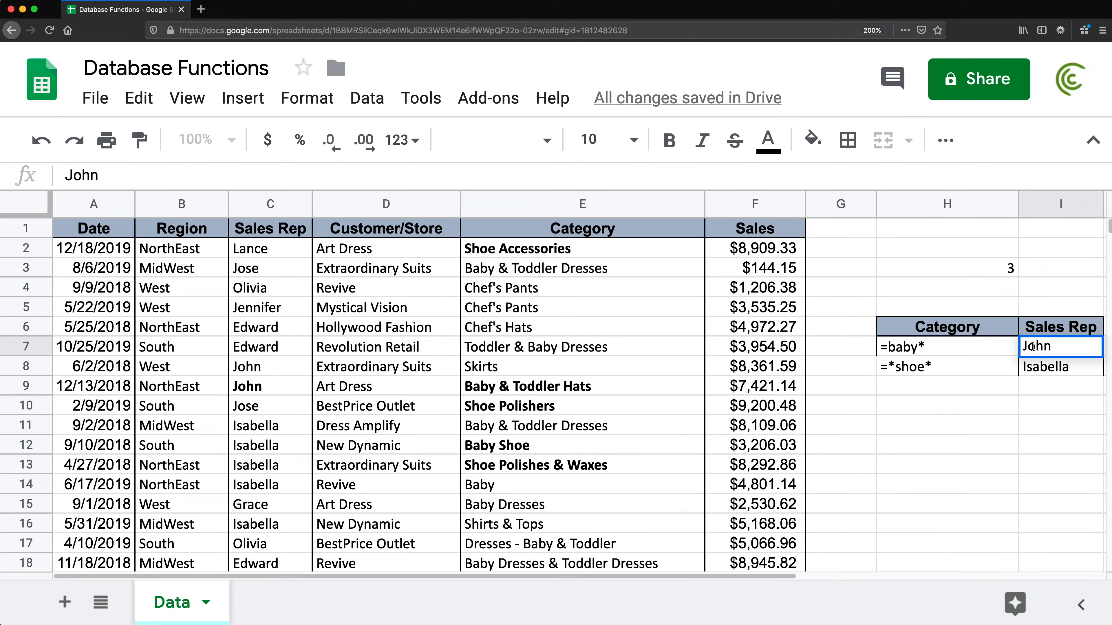
text(=)
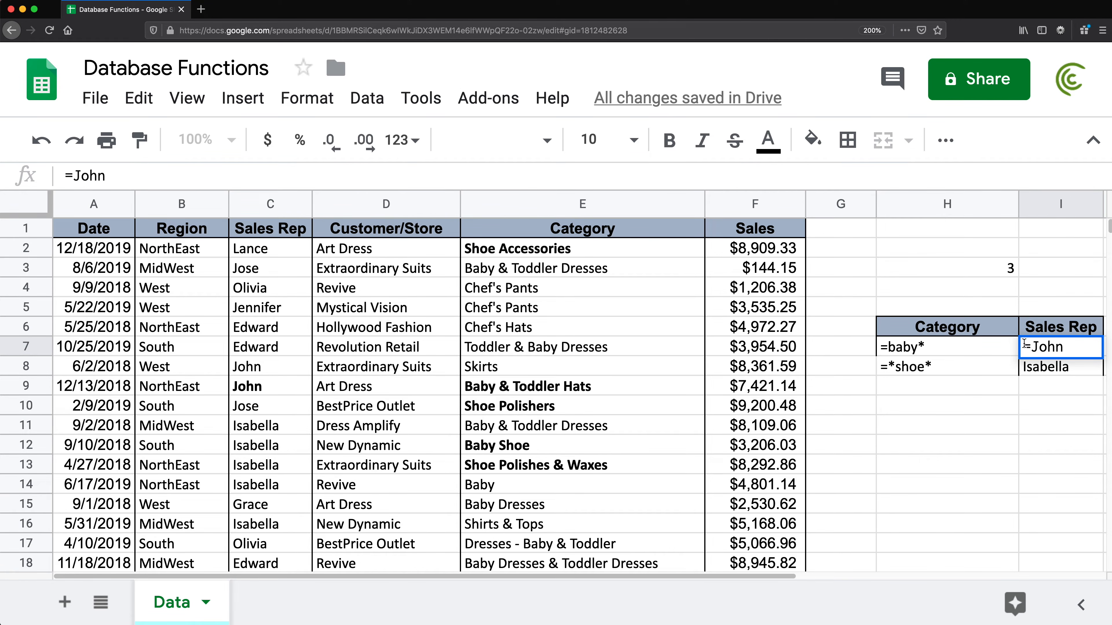
key(Return)
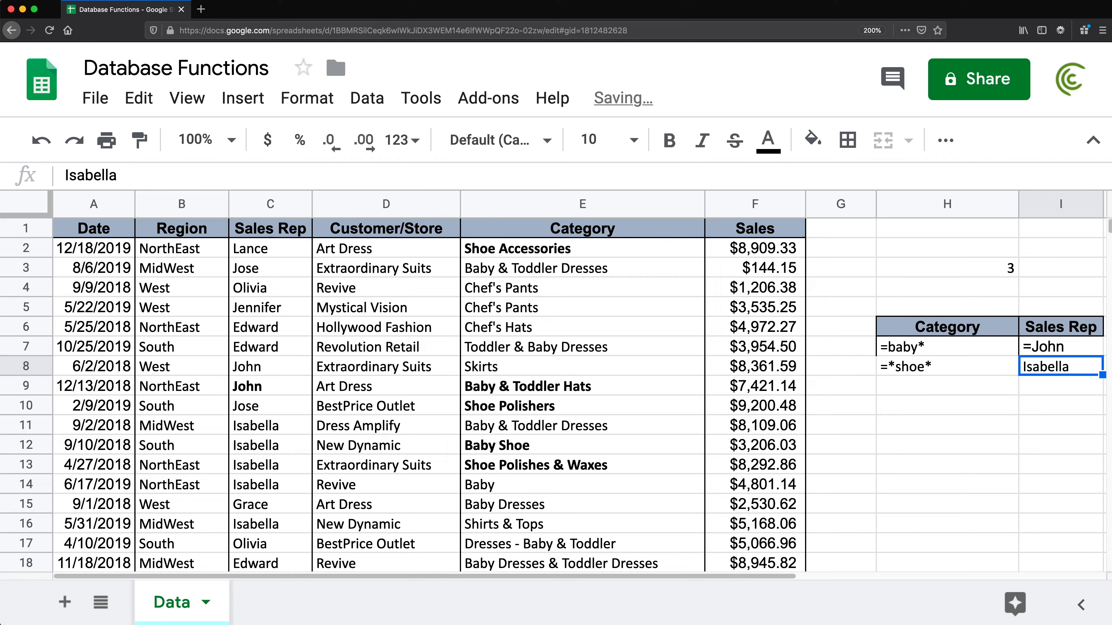
Make the Sales Rep criterion in I8 an exact match too, prefixing the name with '= so it stays text.
double_click(1024, 370)
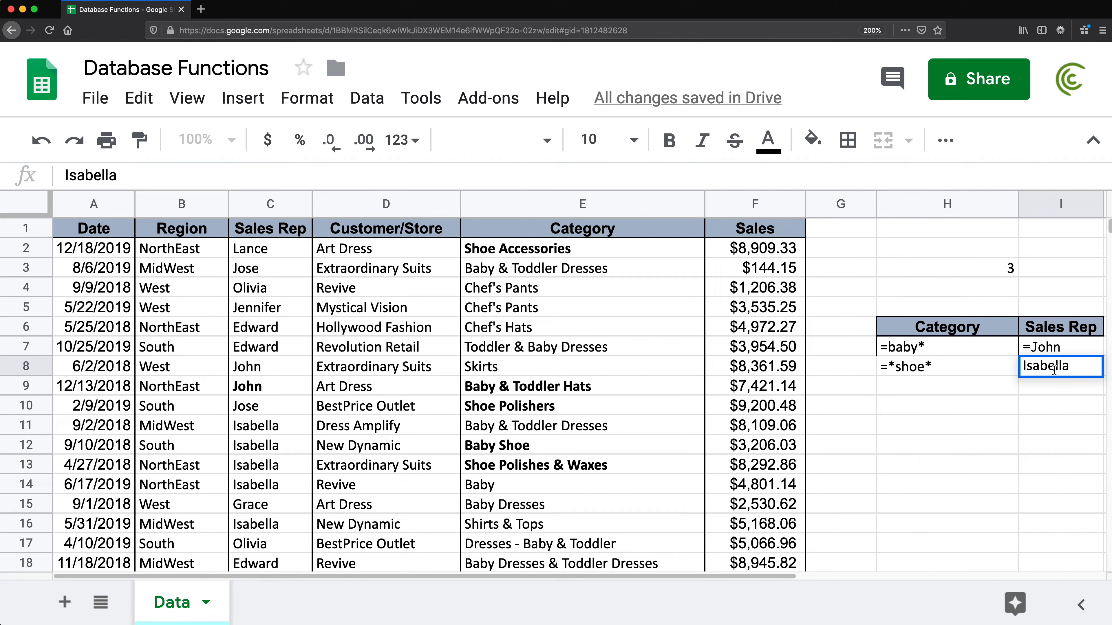
text(=)
key(Return)
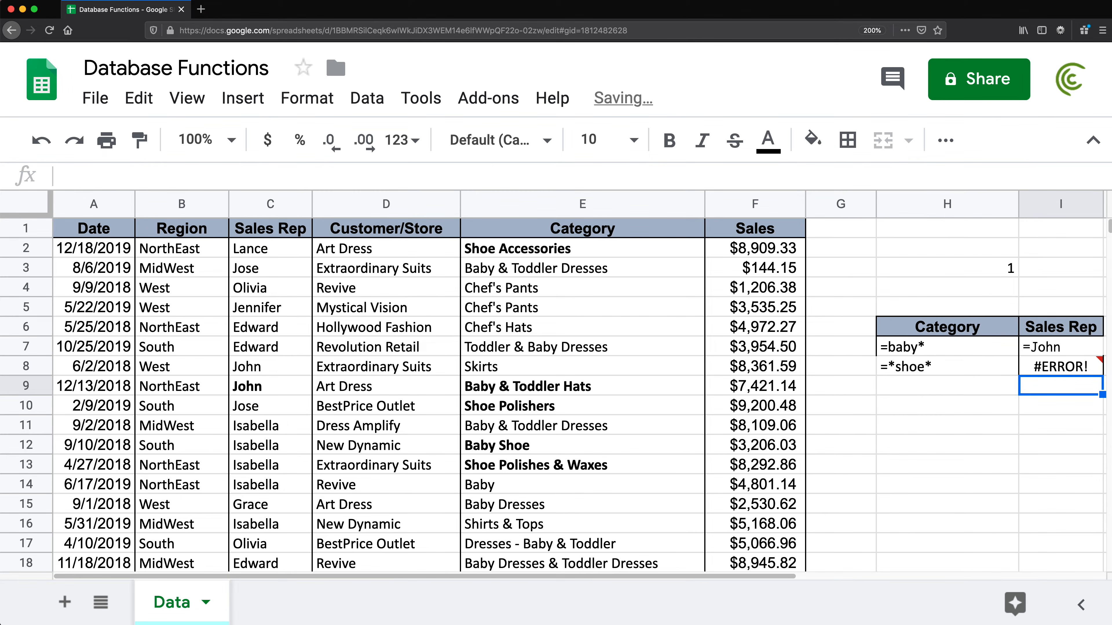
click(1055, 370)
double_click(1035, 369)
text('Isabella)
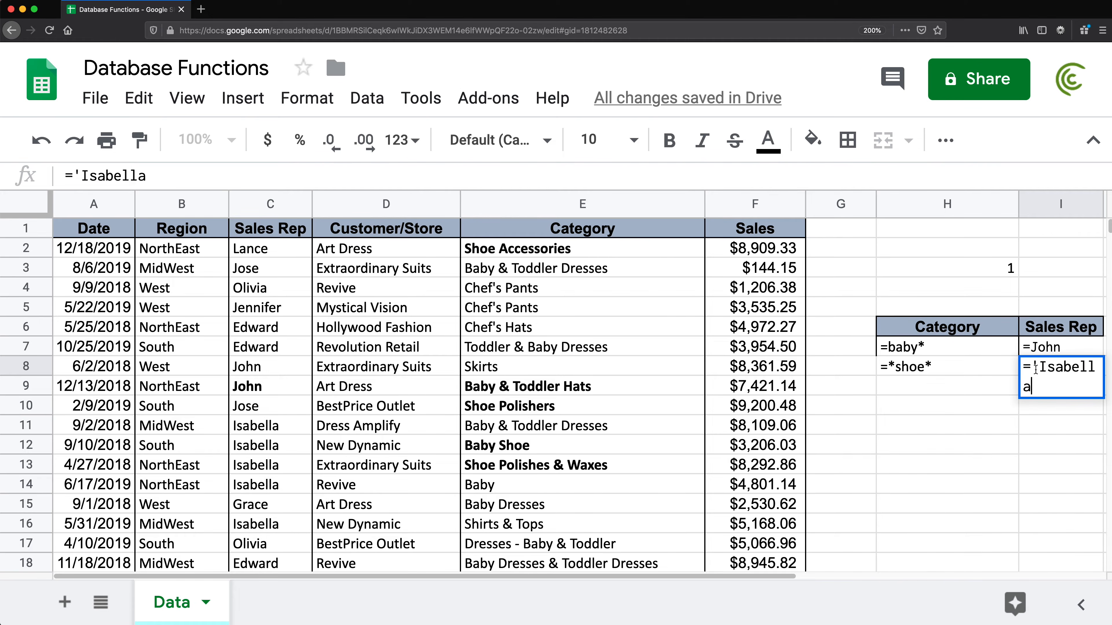
key(BackSpace)
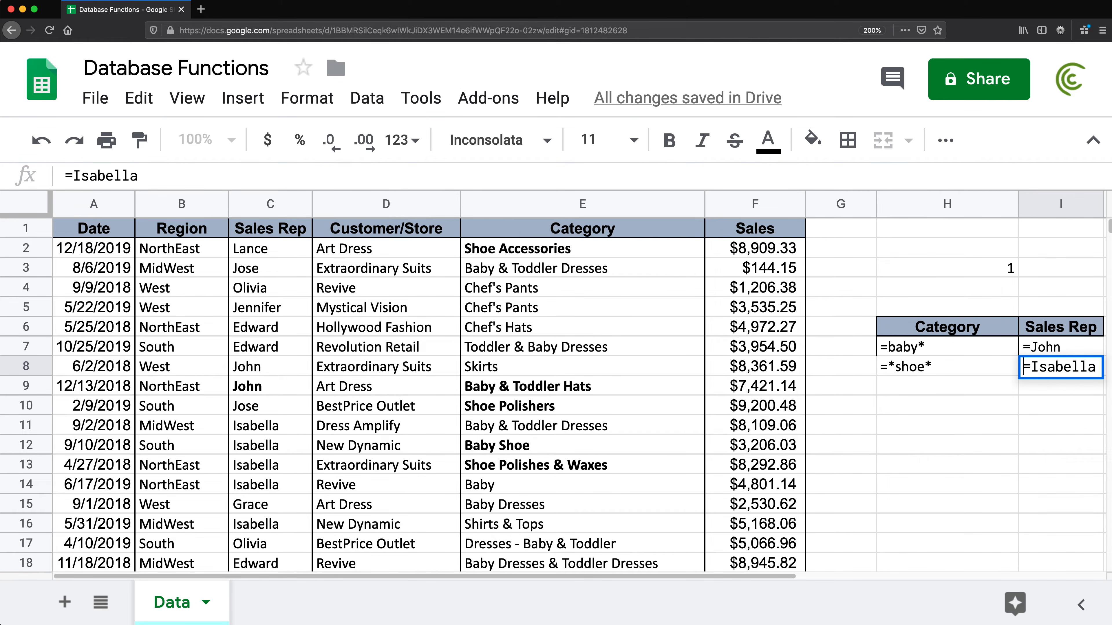
key(Return)
key(Up)
key(Up)
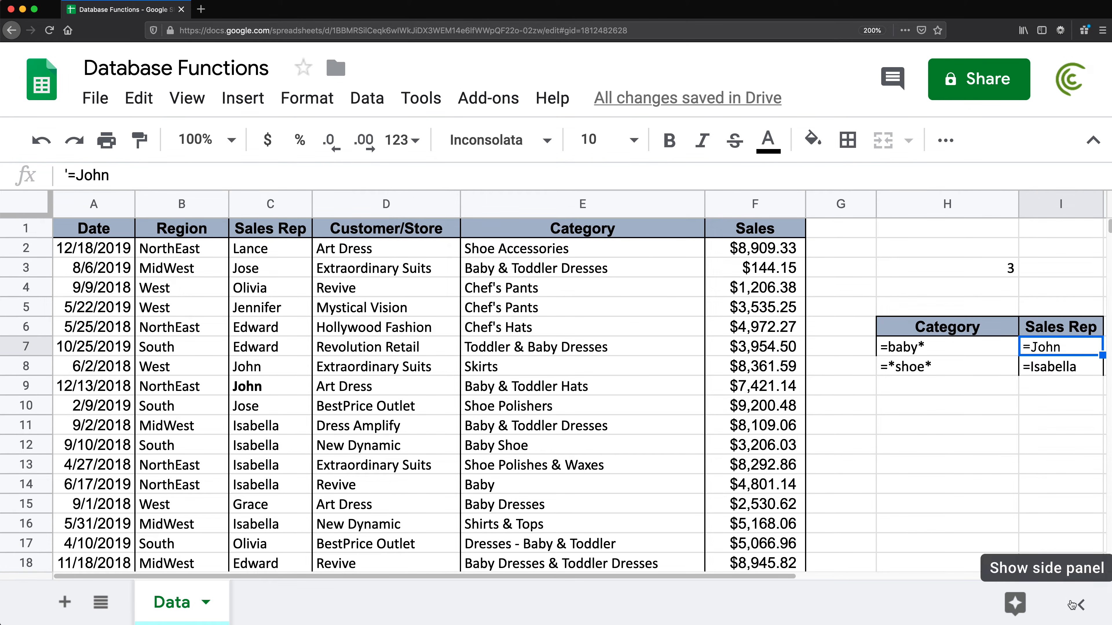
Examine the space beside the Category and Sales Rep criteria table, the =baby* criteria row and the DCOUNTA formula in H3.
drag(739, 576, 938, 577)
drag(956, 326, 954, 363)
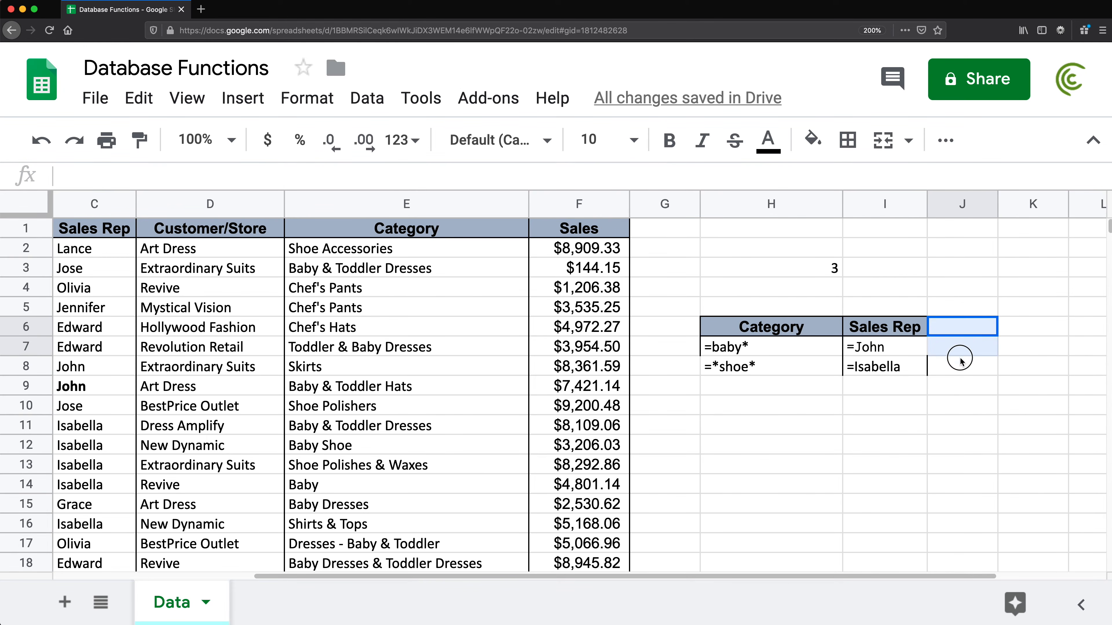
drag(1005, 333, 1014, 386)
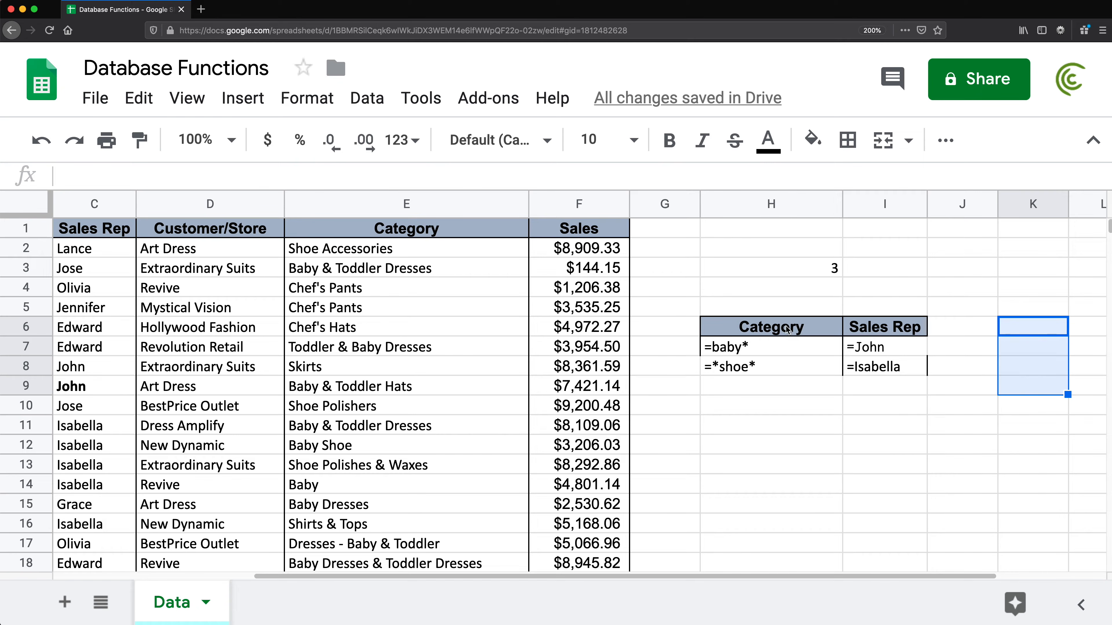
drag(793, 347, 1066, 350)
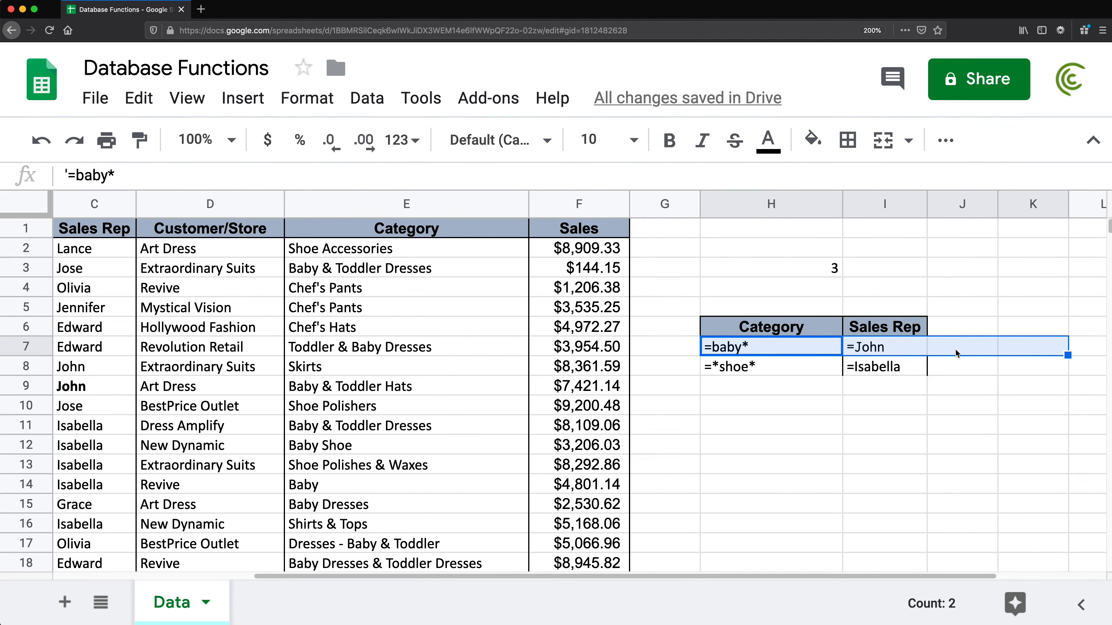
scroll(923, 408, left, 3)
click(945, 353)
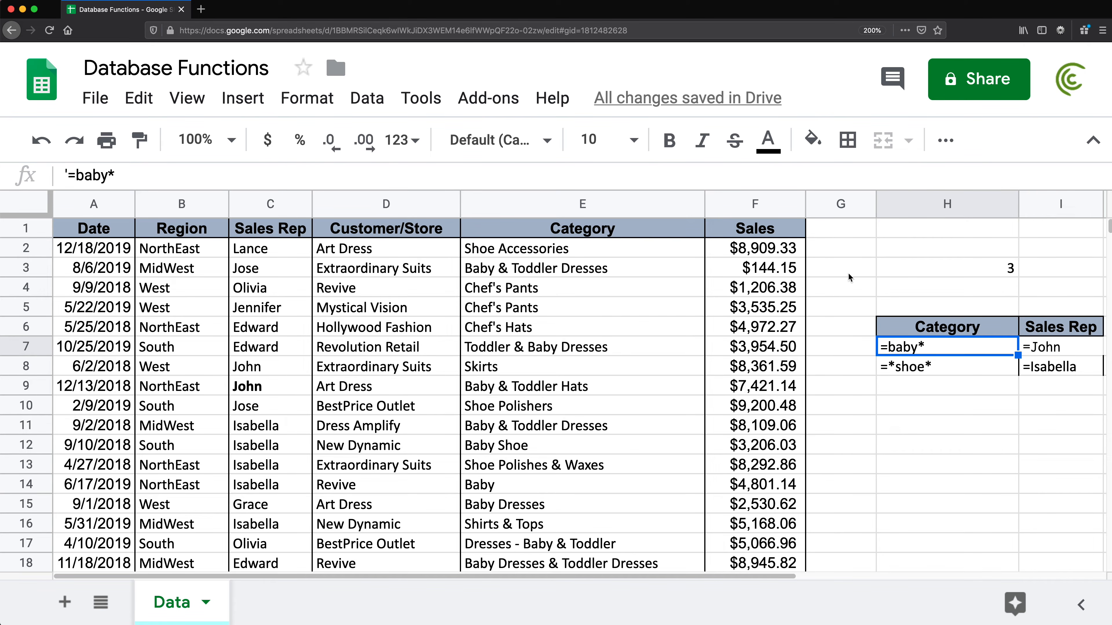
click(980, 269)
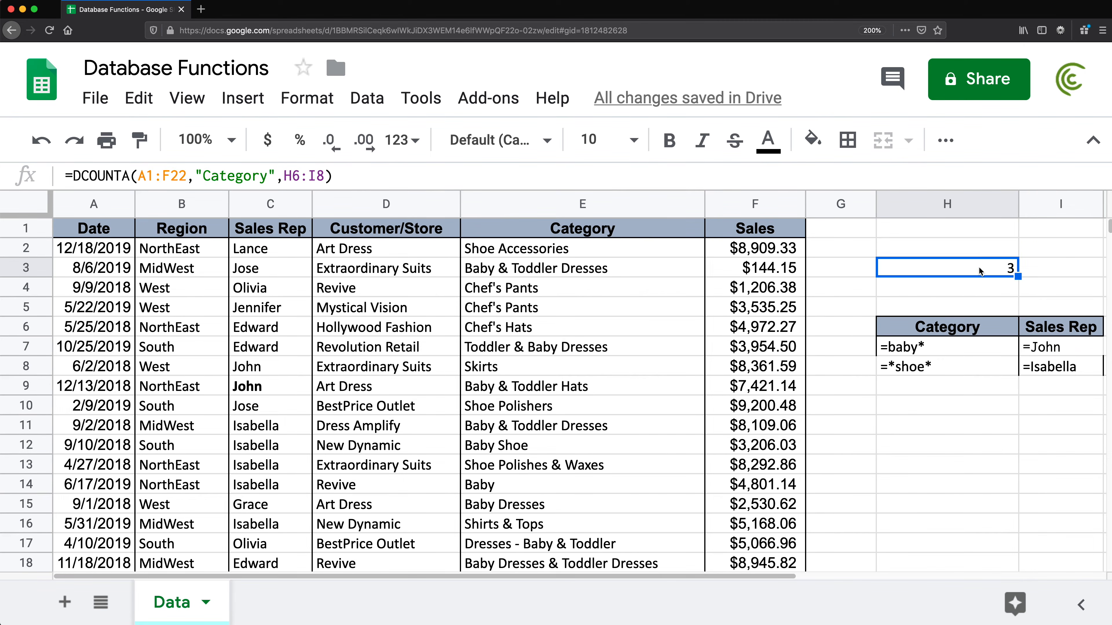
Copy the Sales header from F1 into H6, replacing the Category criteria header.
click(751, 234)
key(ctrl+c)
click(945, 329)
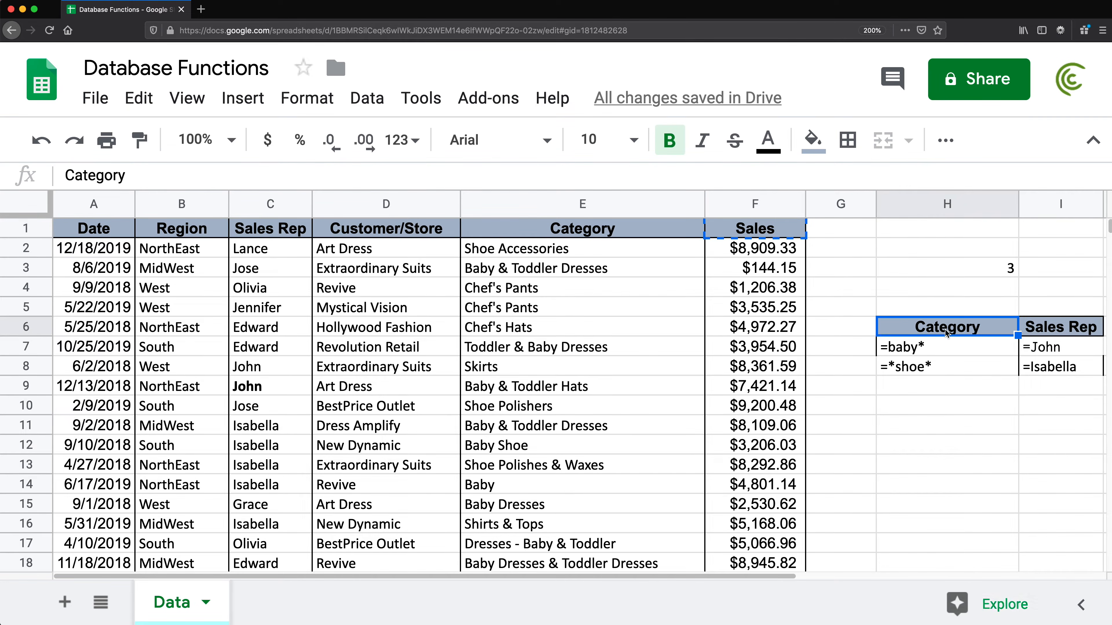
key(ctrl+v)
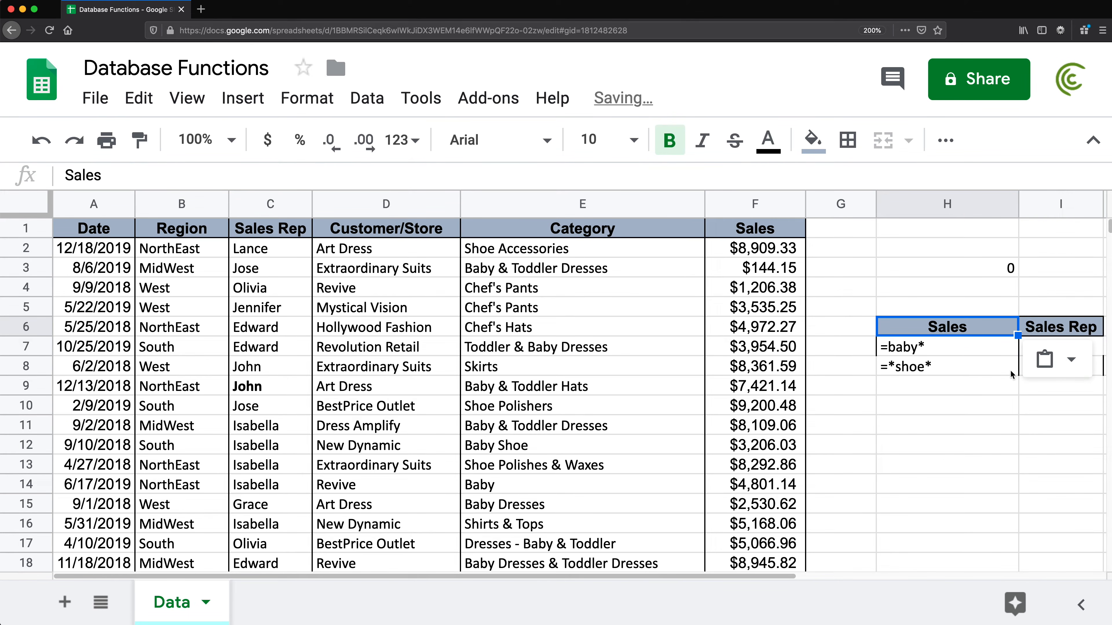
Clear the Sales Rep header and criteria in I6:I8 and the category criteria in H7:H8.
drag(1059, 328, 1057, 368)
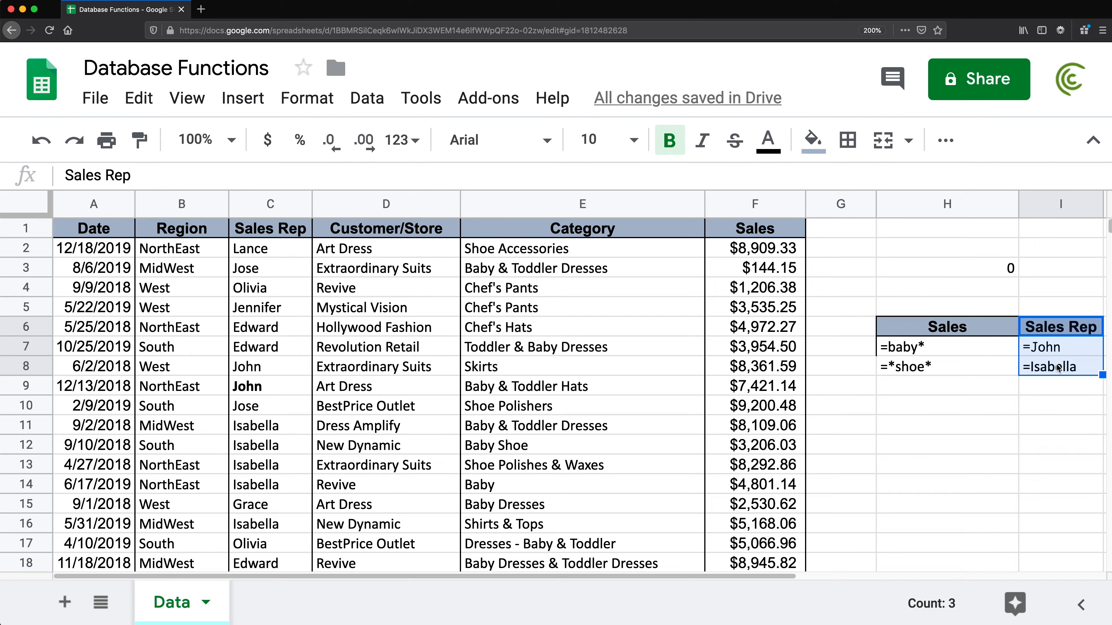
key(Delete)
drag(919, 347, 918, 368)
key(Delete)
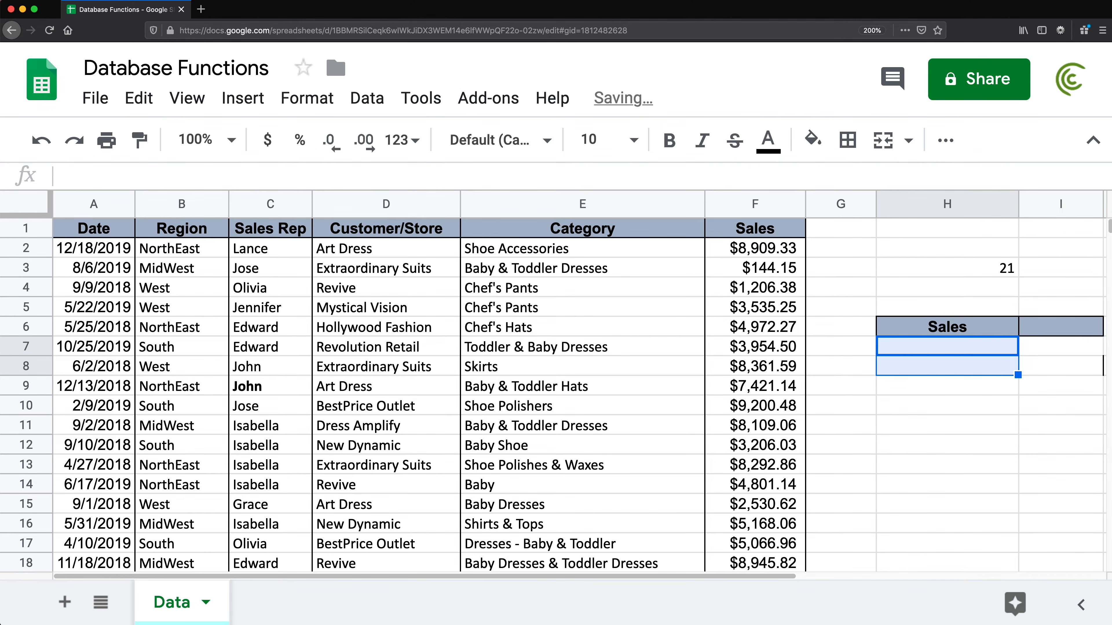
Change the criteria range of the DCOUNTA formula in H3 to H6:H7.
double_click(913, 263)
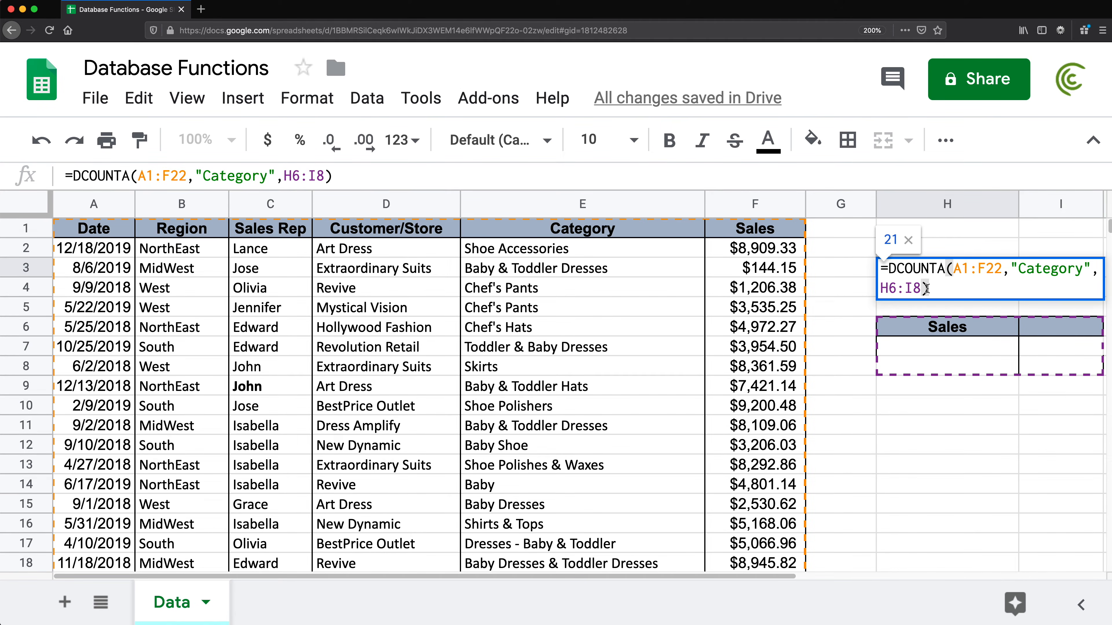
drag(925, 289, 879, 289)
key(BackSpace)
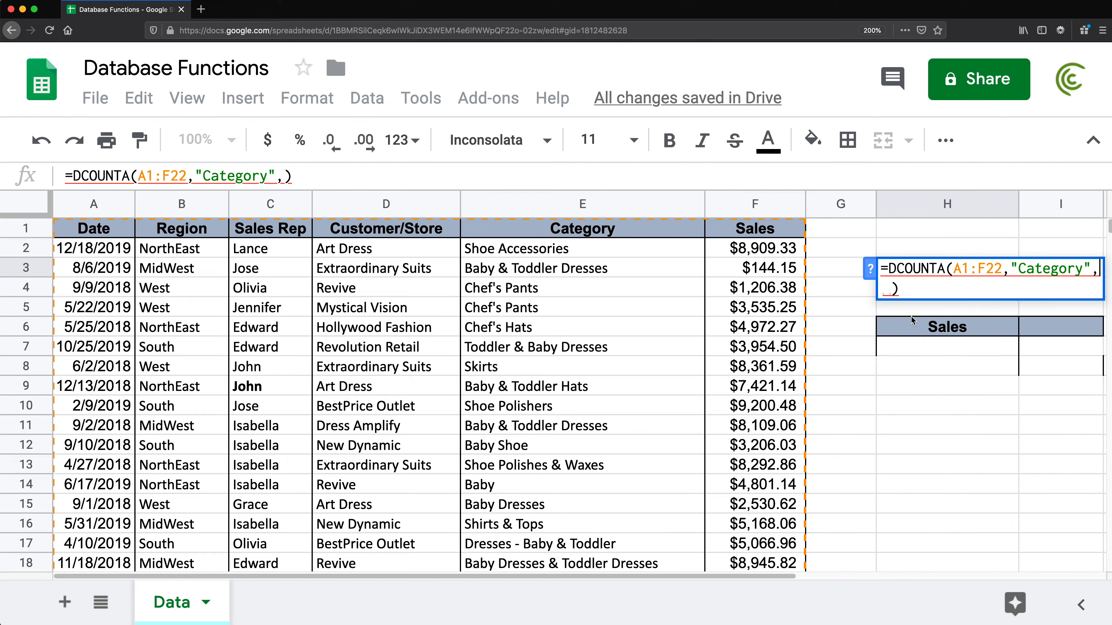
drag(919, 331, 921, 341)
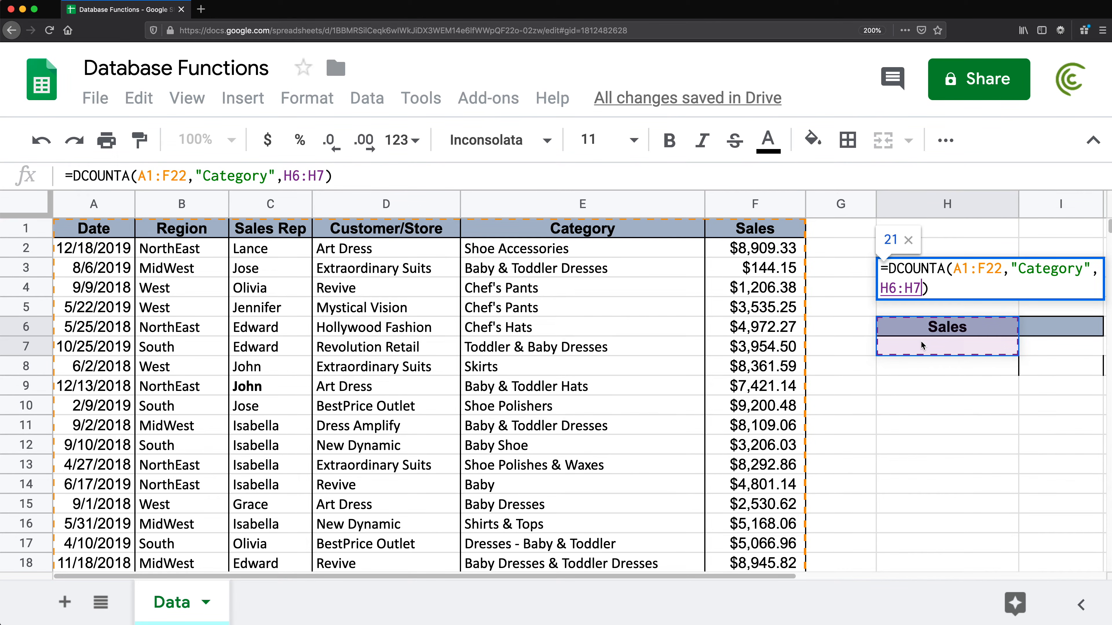
click(998, 283)
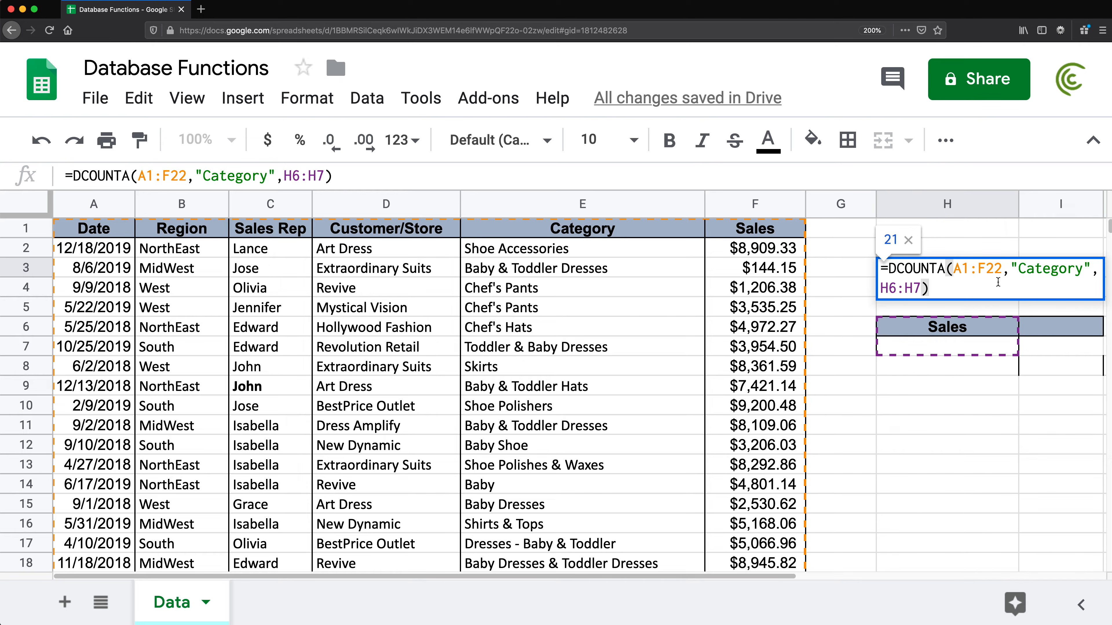
key(Return)
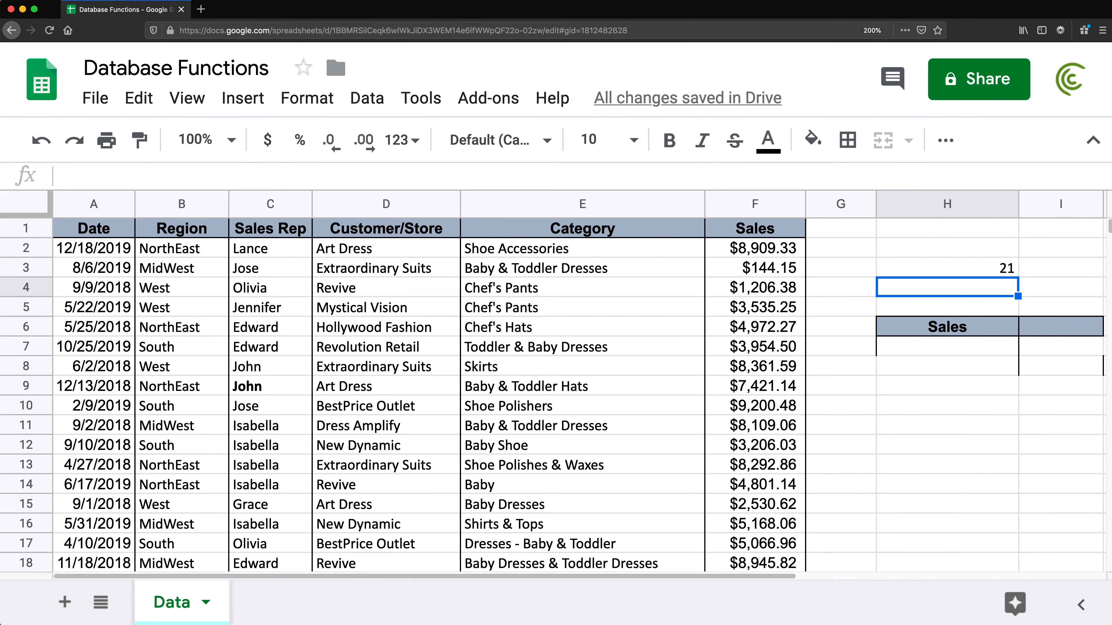
Look through the Category column entries down to row 22 and compare them with the DCOUNTA result in H3.
click(607, 251)
key(Down)
key(Down)
key(Down)
key(Down)
key(Down)
key(Down)
key(Down)
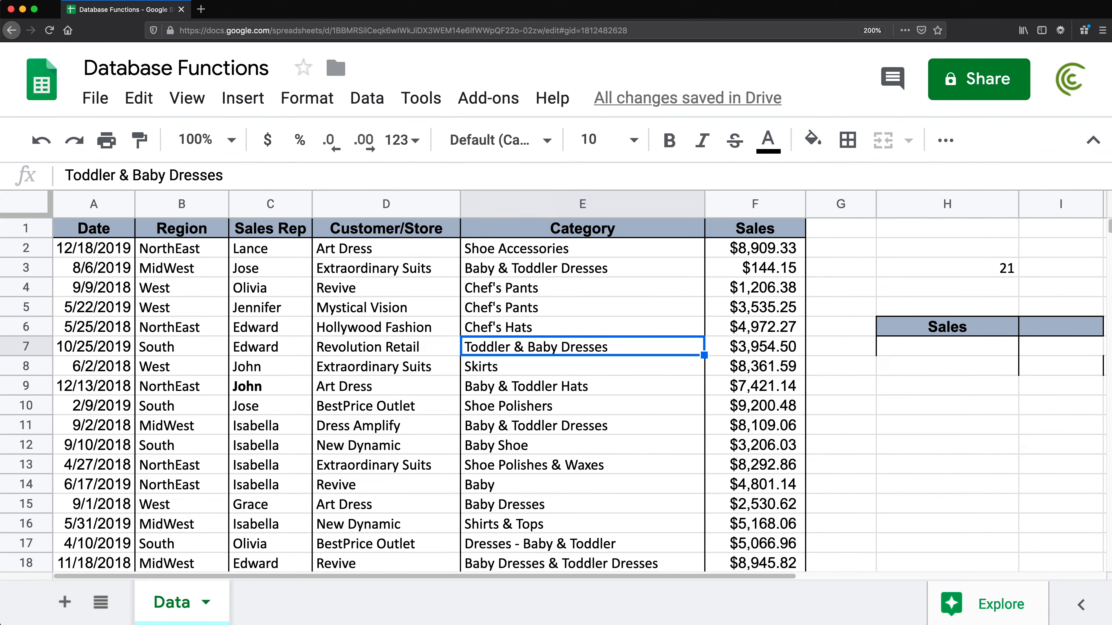
key(Down)
key(Down)
scroll(553, 284, down, 10)
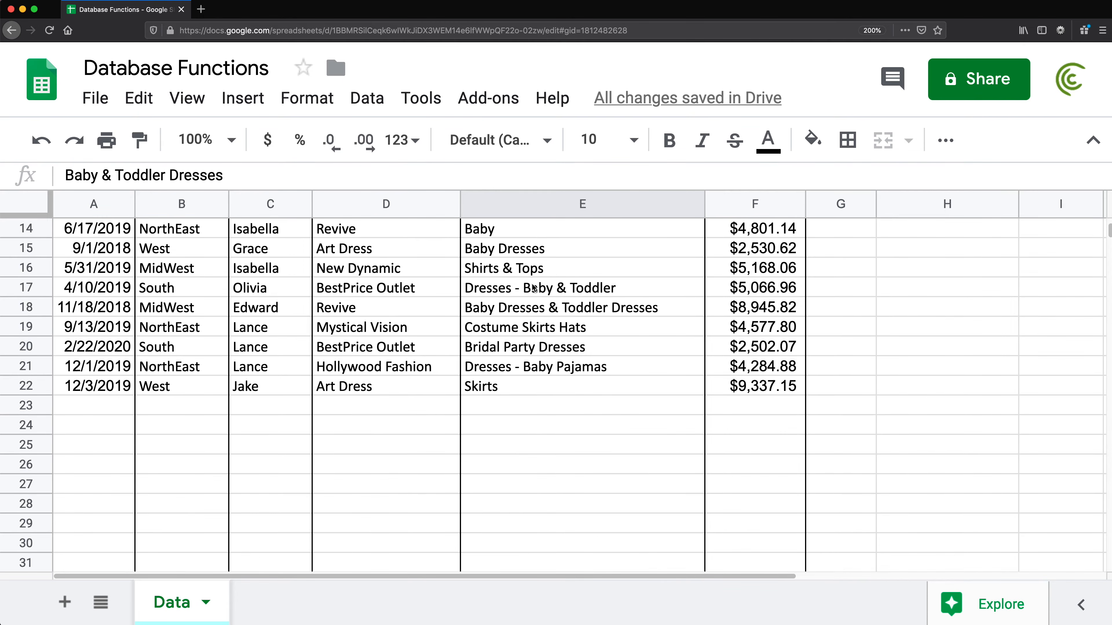
scroll(556, 276, up, 10)
scroll(553, 309, down, 3)
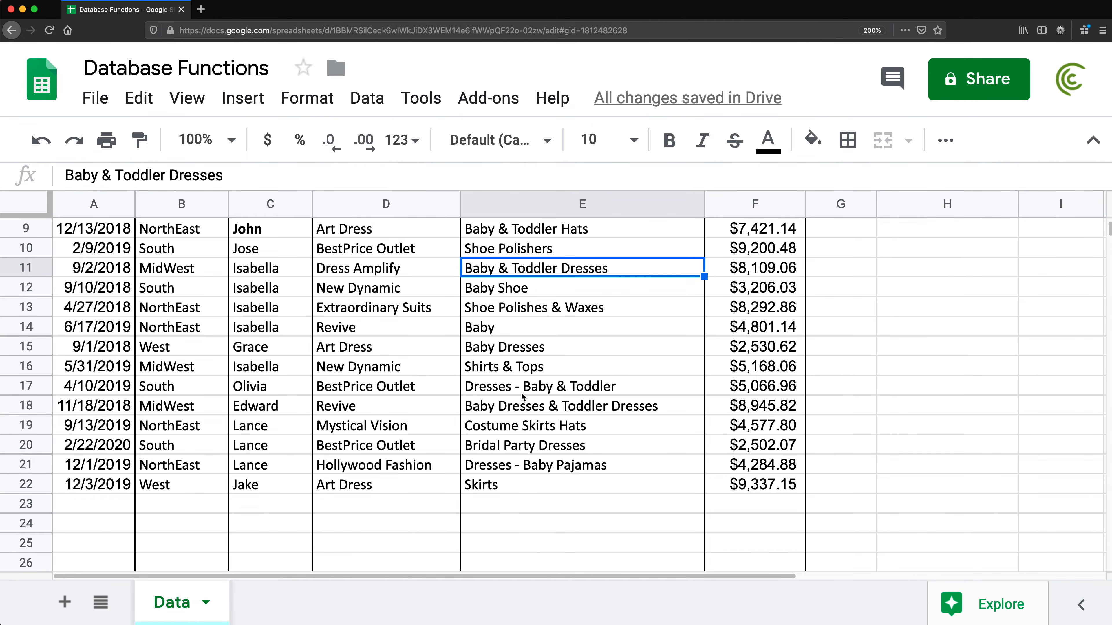
scroll(525, 457, up, 4)
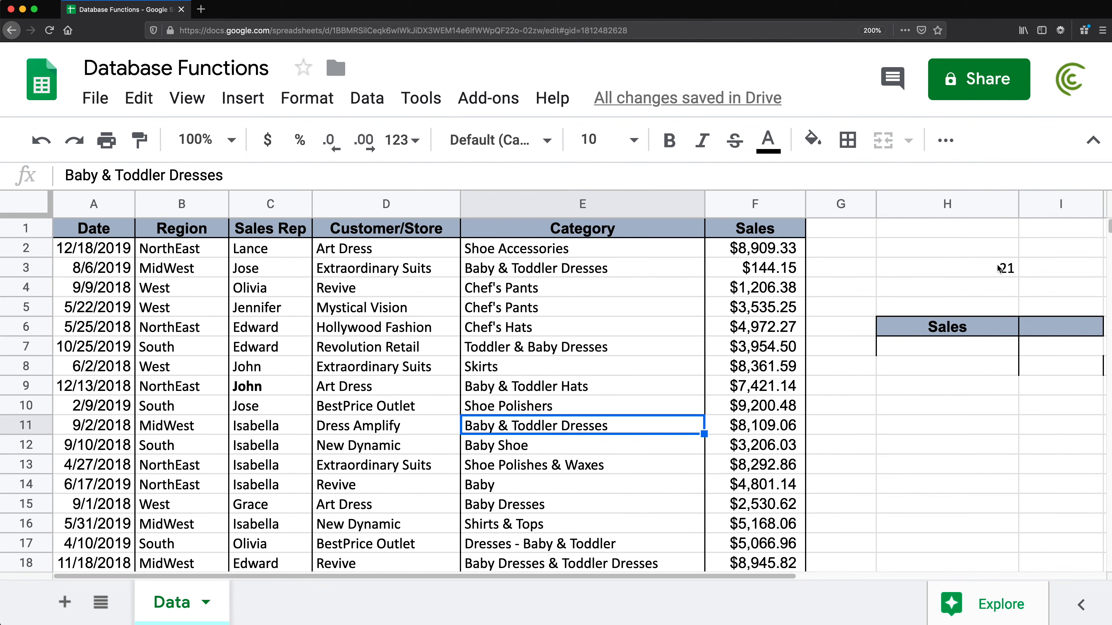
Clear the Skirts category in E8 to test how DCOUNTA in H3 treats a blank Category cell, and restore the entry.
click(584, 367)
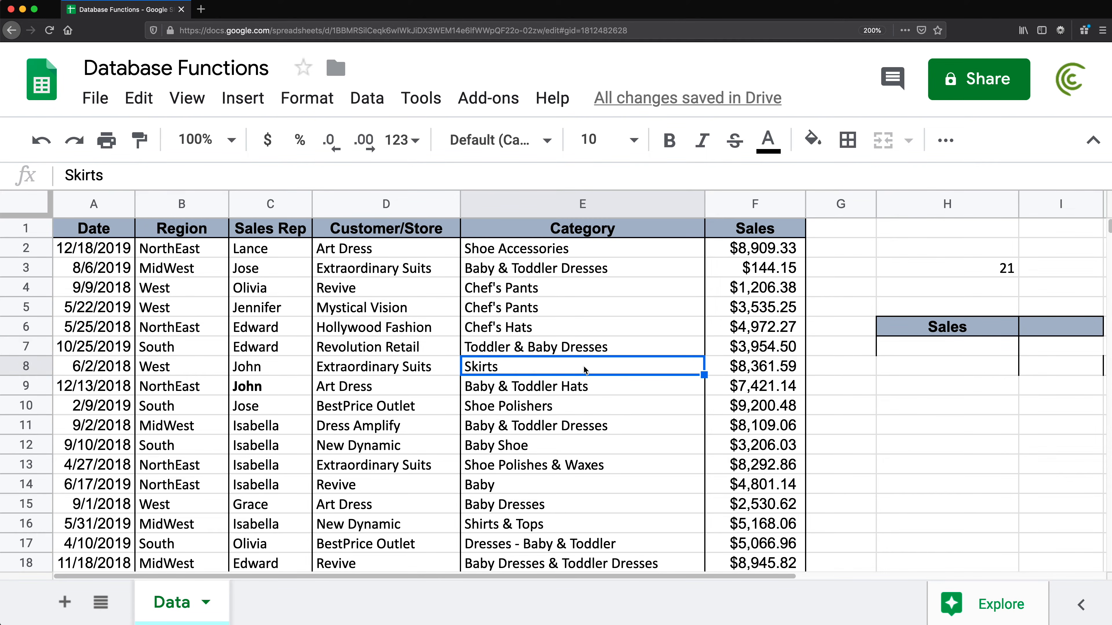
key(Delete)
click(992, 272)
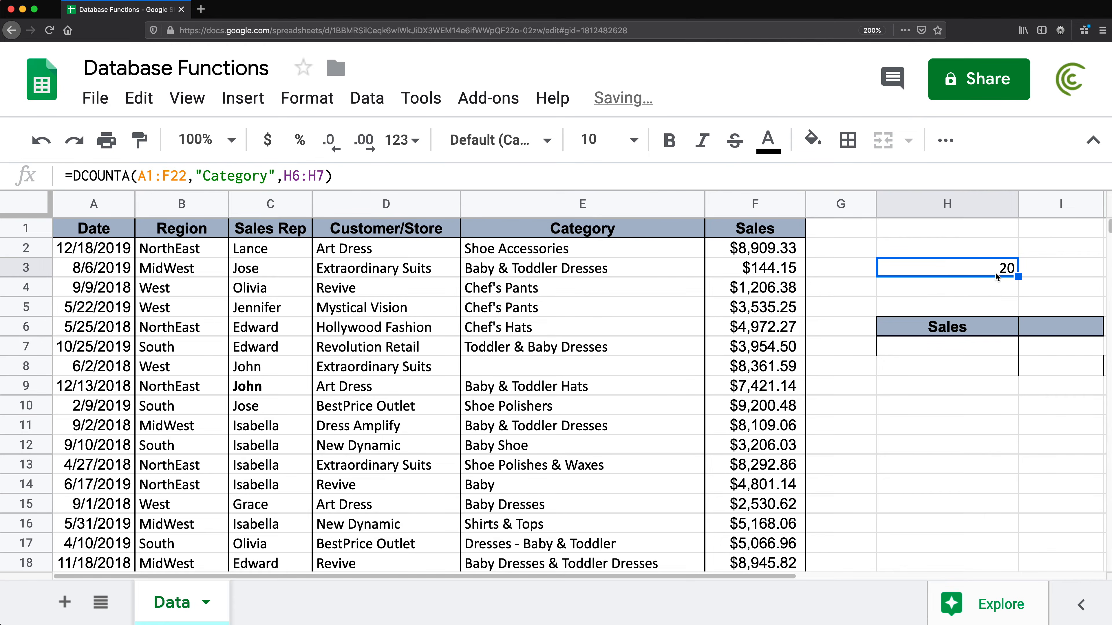
click(535, 372)
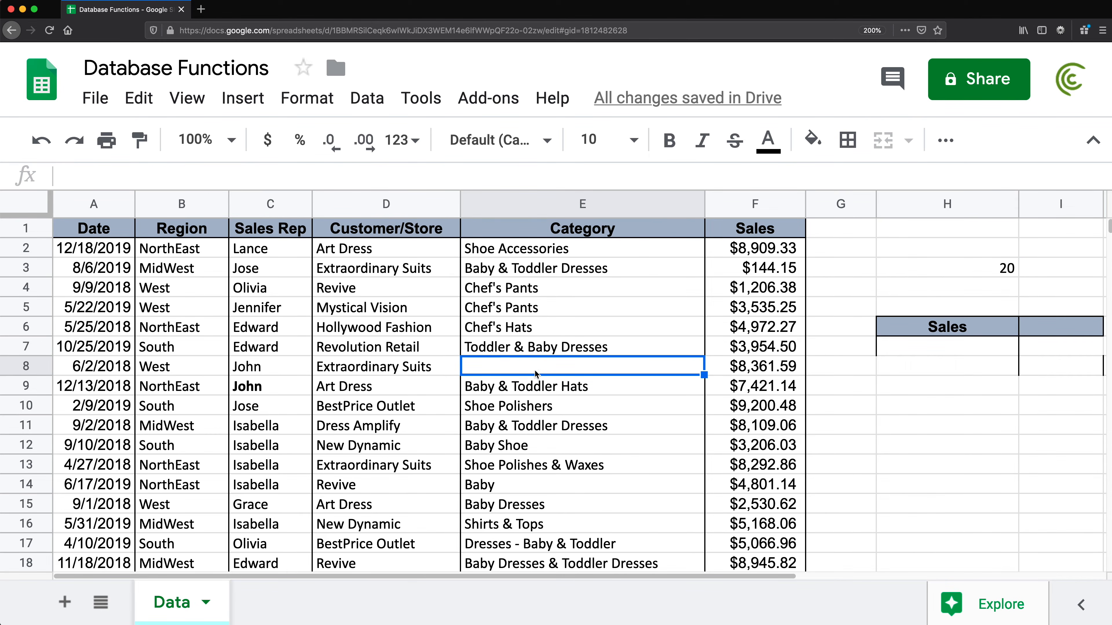
double_click(951, 268)
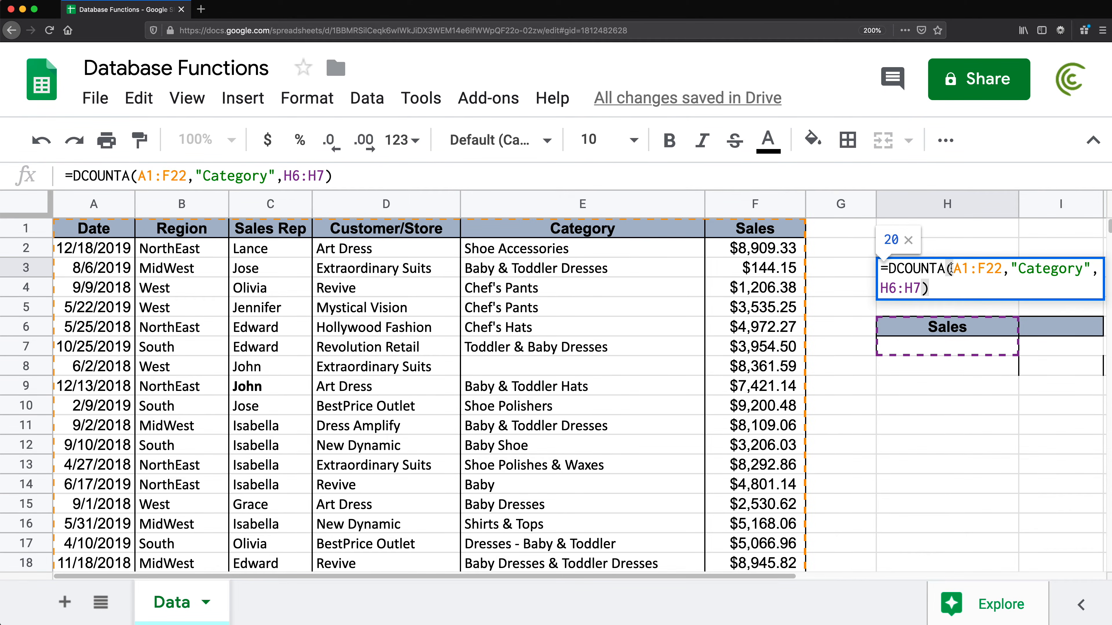
drag(1011, 267, 1091, 267)
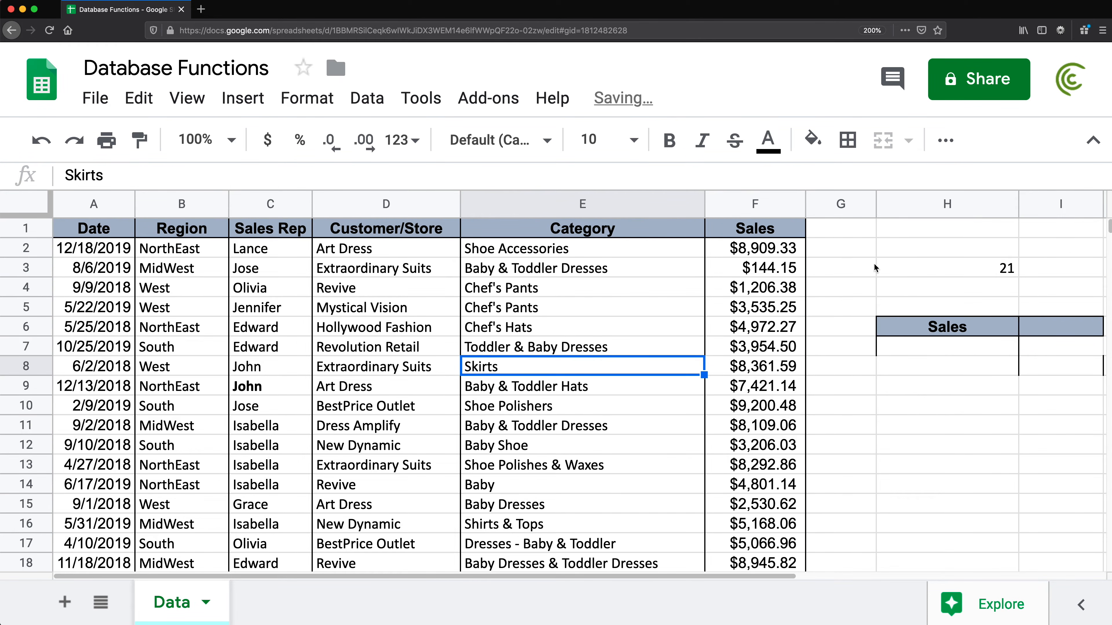
Enter >500 as the Sales criterion in H7 and check the DCOUNTA result against the amounts in the Sales column.
double_click(923, 267)
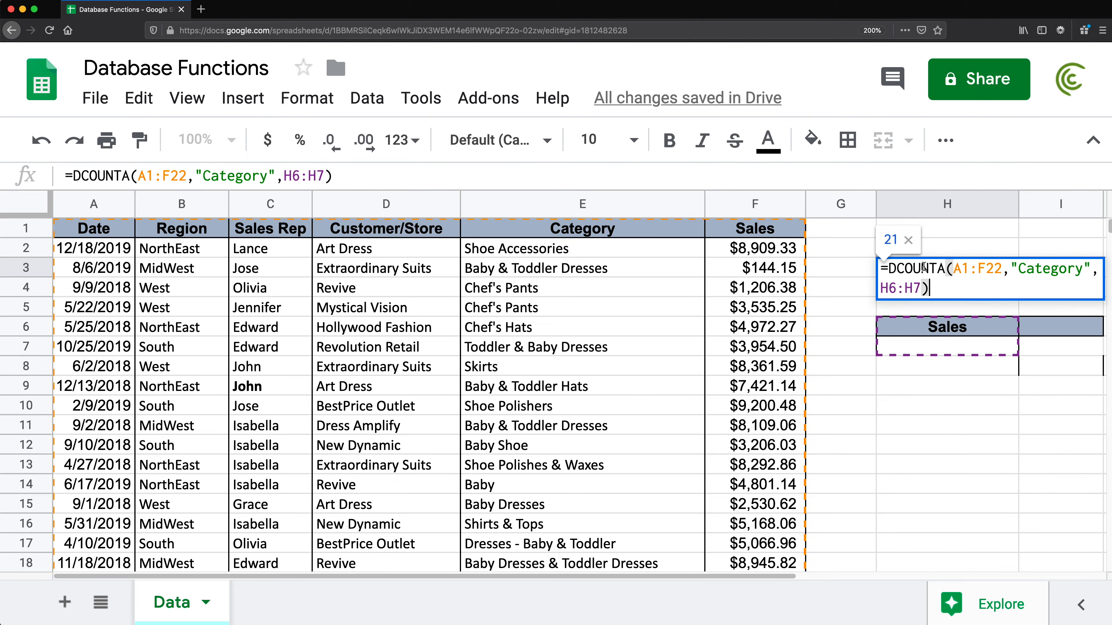
click(918, 347)
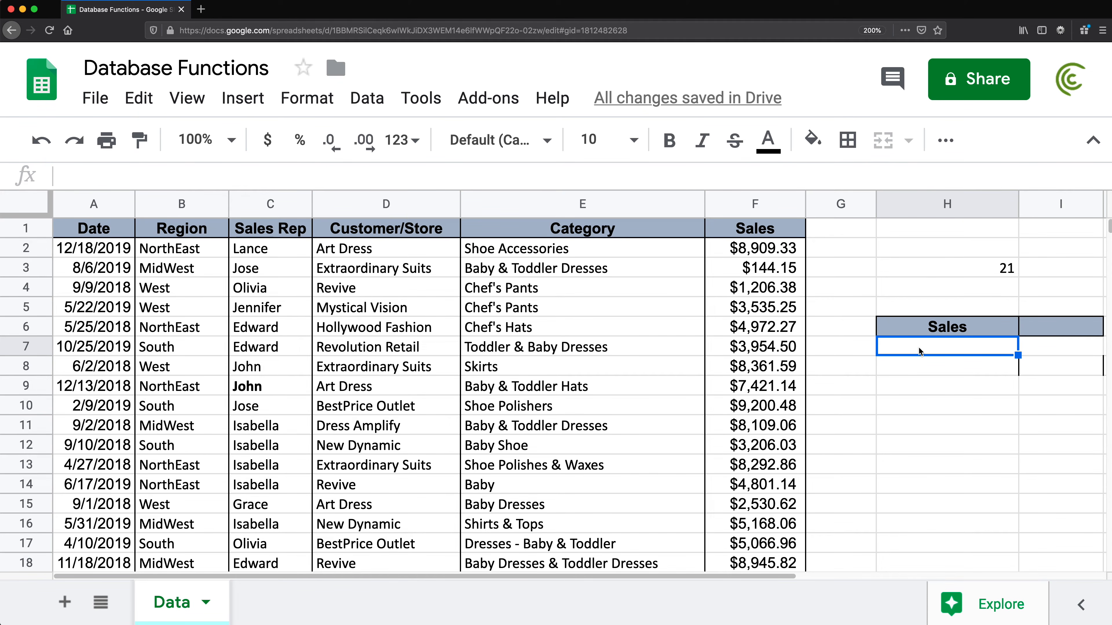
text(>500)
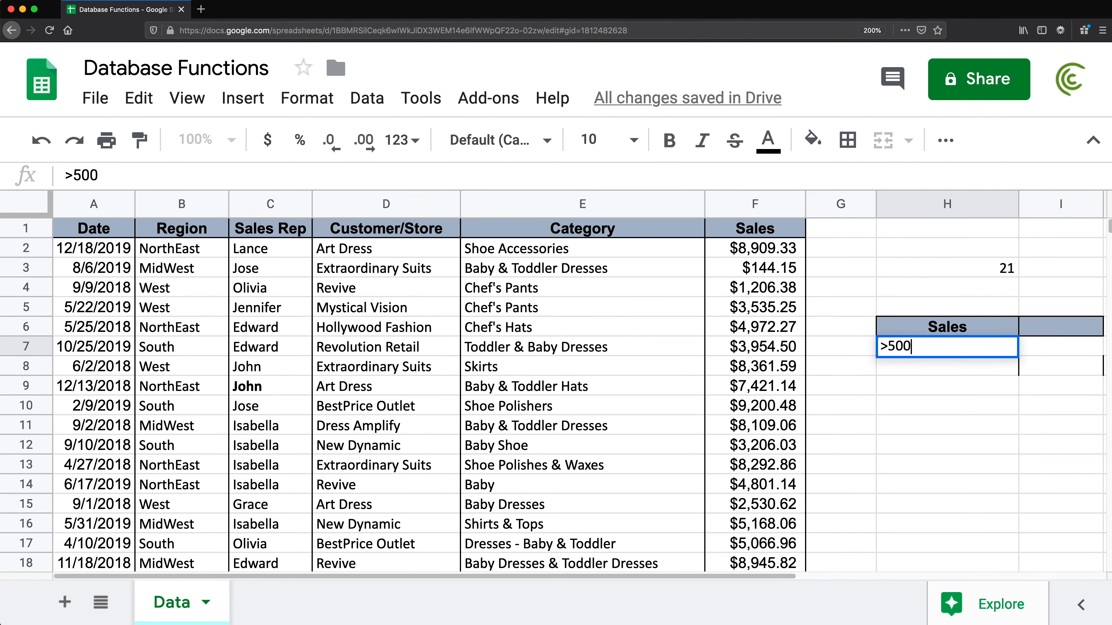
key(Return)
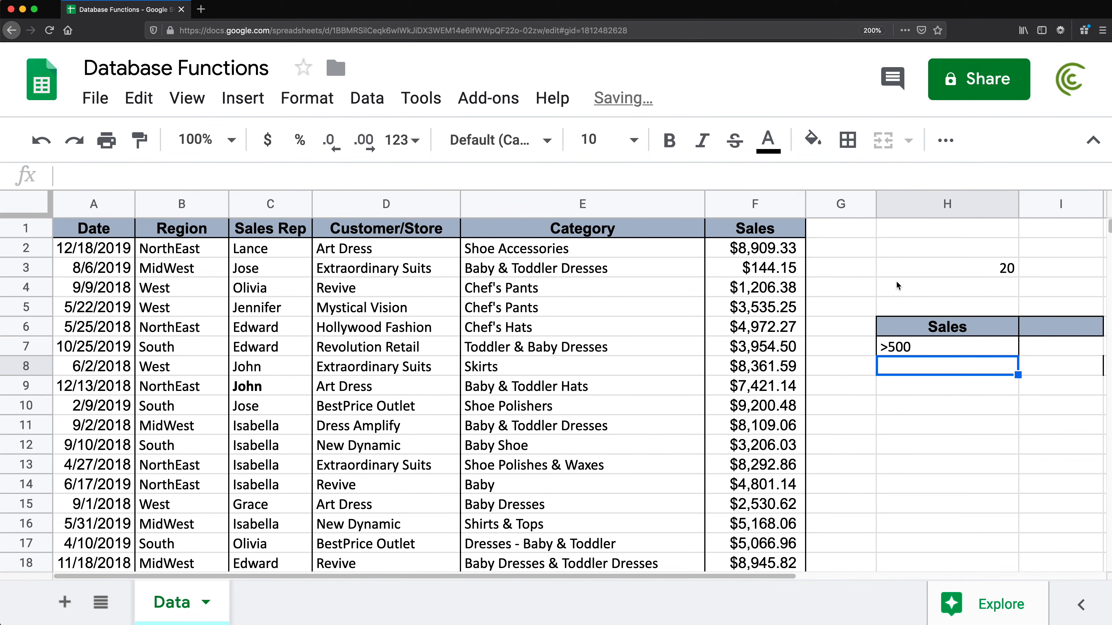
click(986, 268)
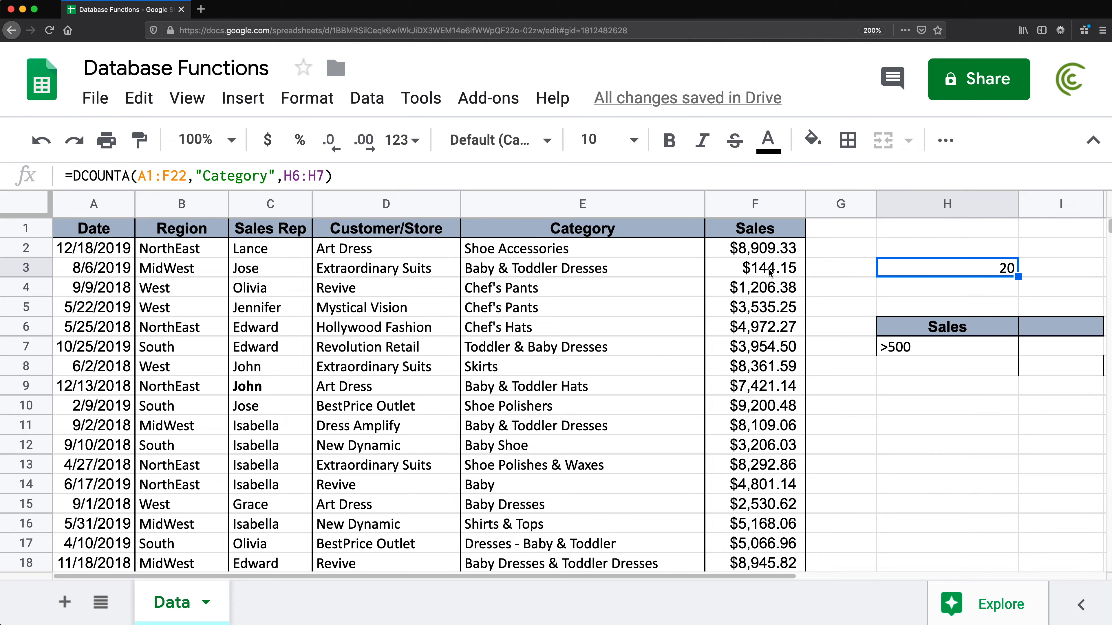
scroll(785, 384, down, 3)
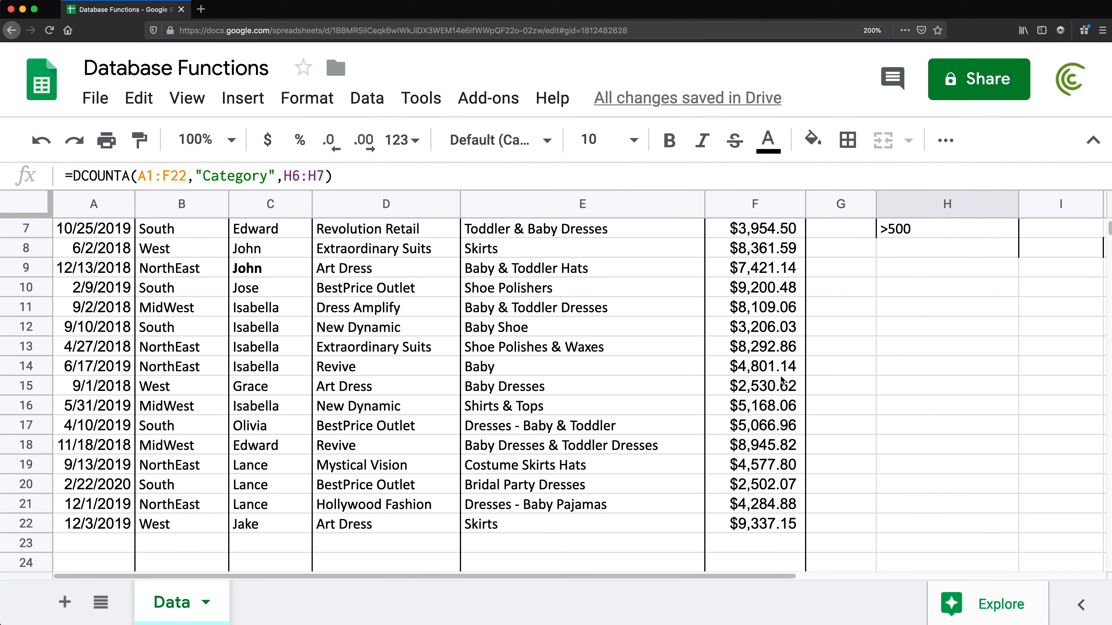
scroll(764, 404, up, 3)
scroll(764, 404, up, 1)
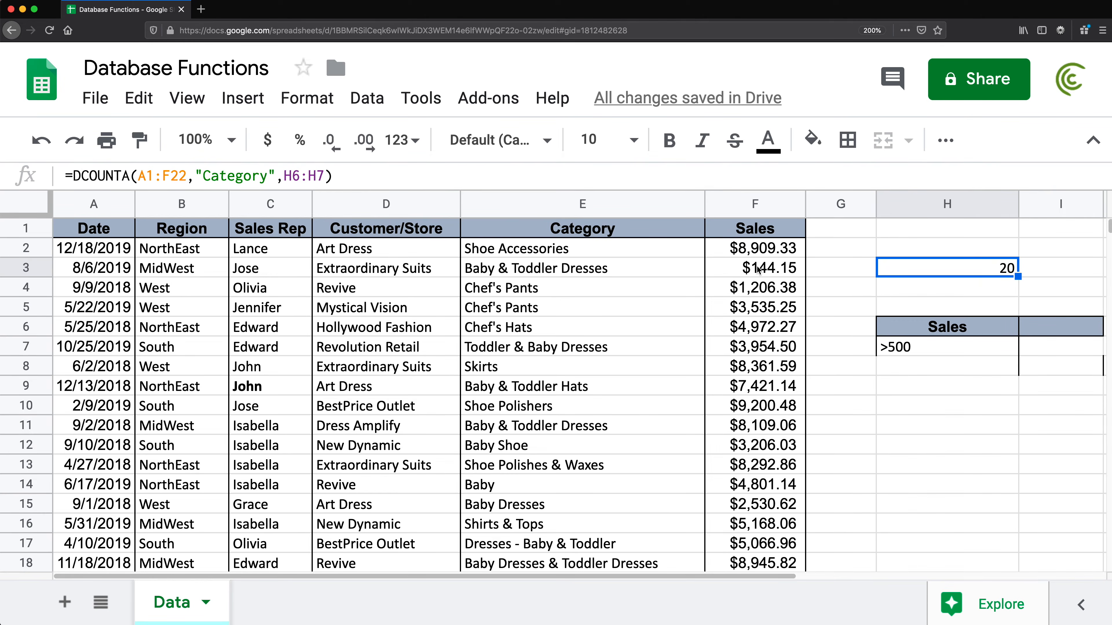
click(773, 271)
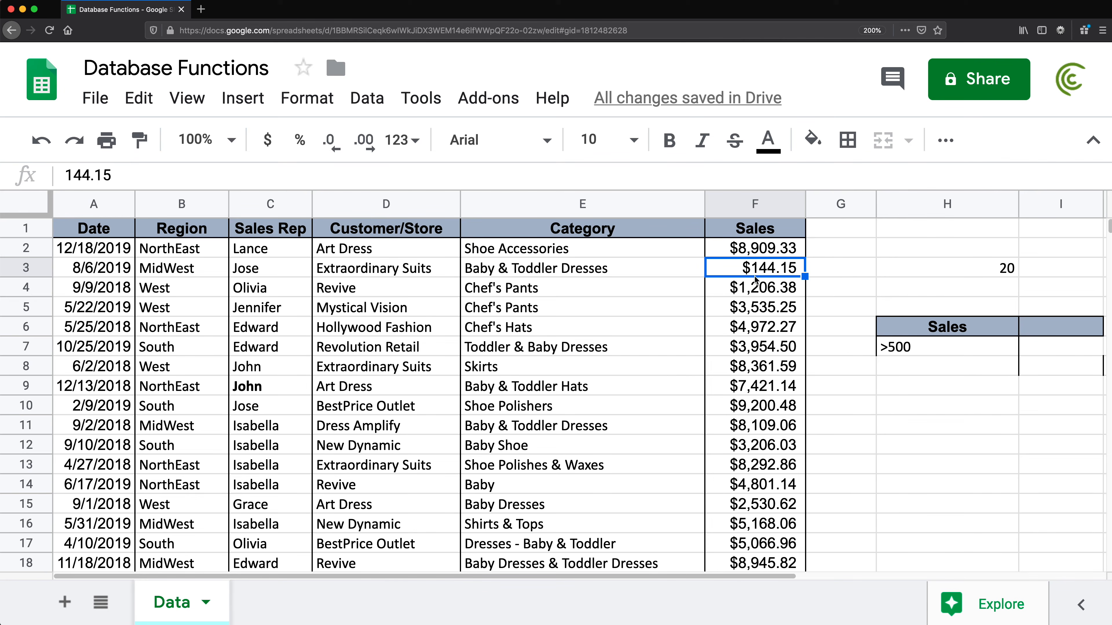
Change the Sales criterion in H7 to >=500.
double_click(891, 346)
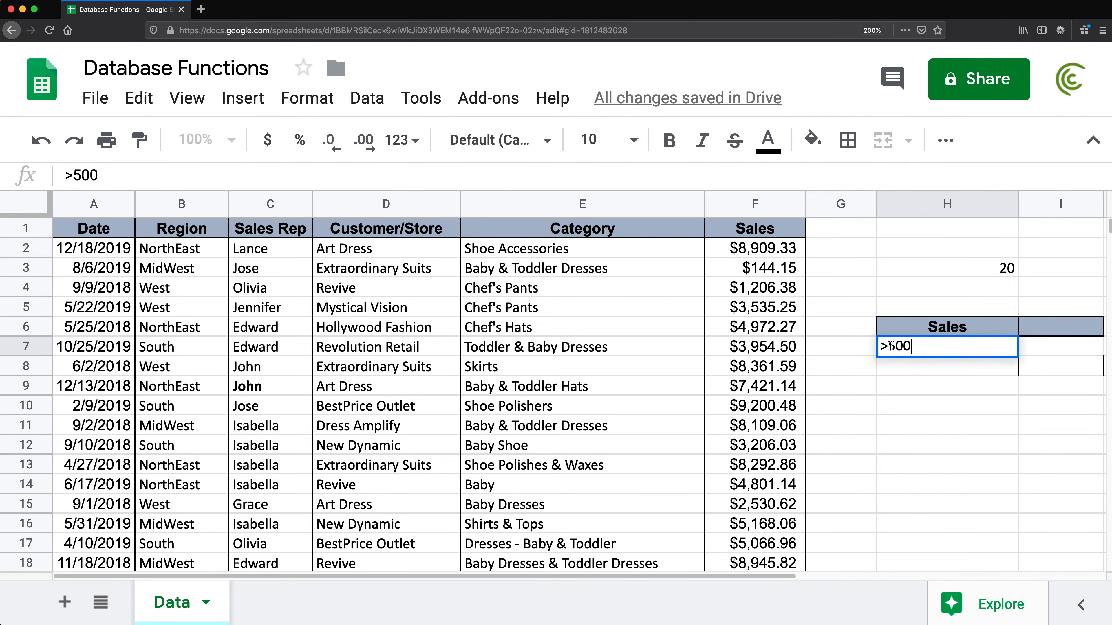
click(891, 346)
text(=)
key(Return)
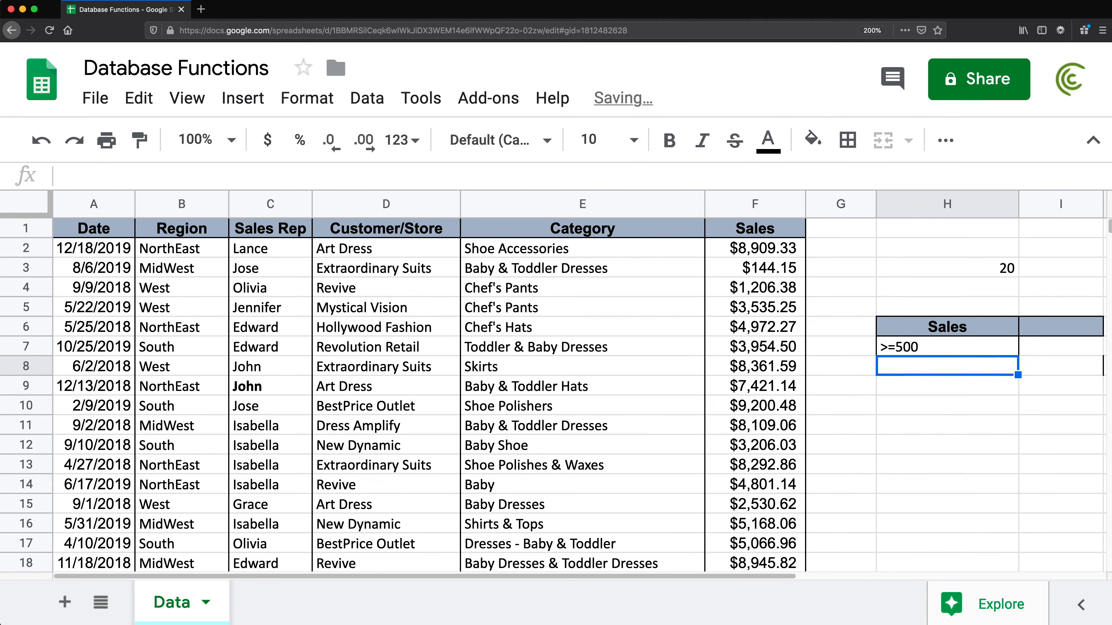
Change the Sales criterion in H7 to <500.
double_click(898, 346)
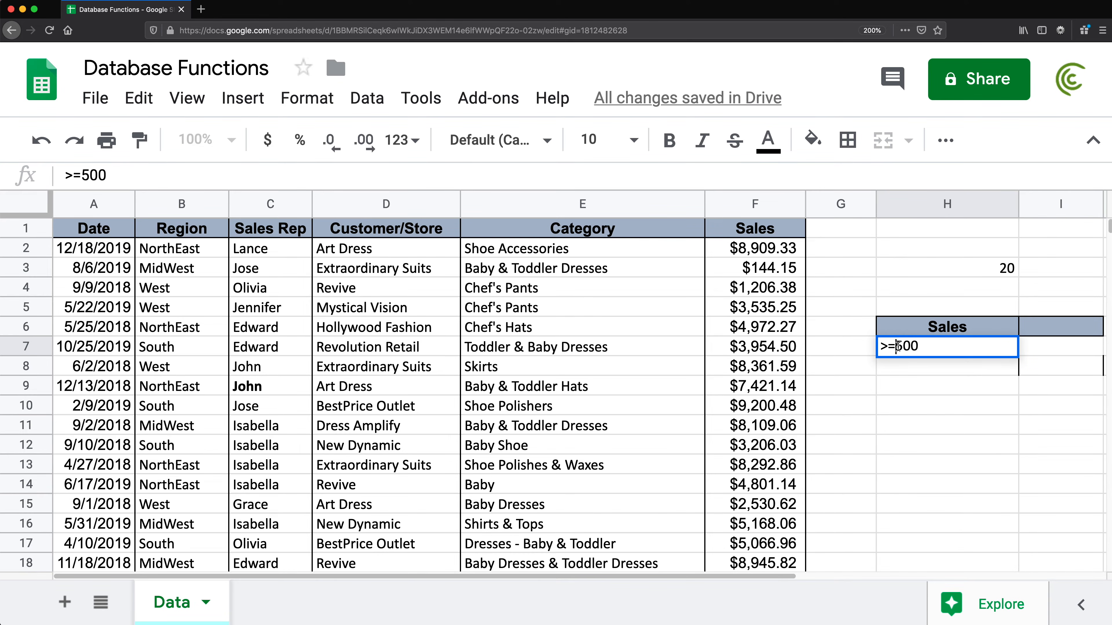
key(BackSpace)
key(BackSpace)
text(<)
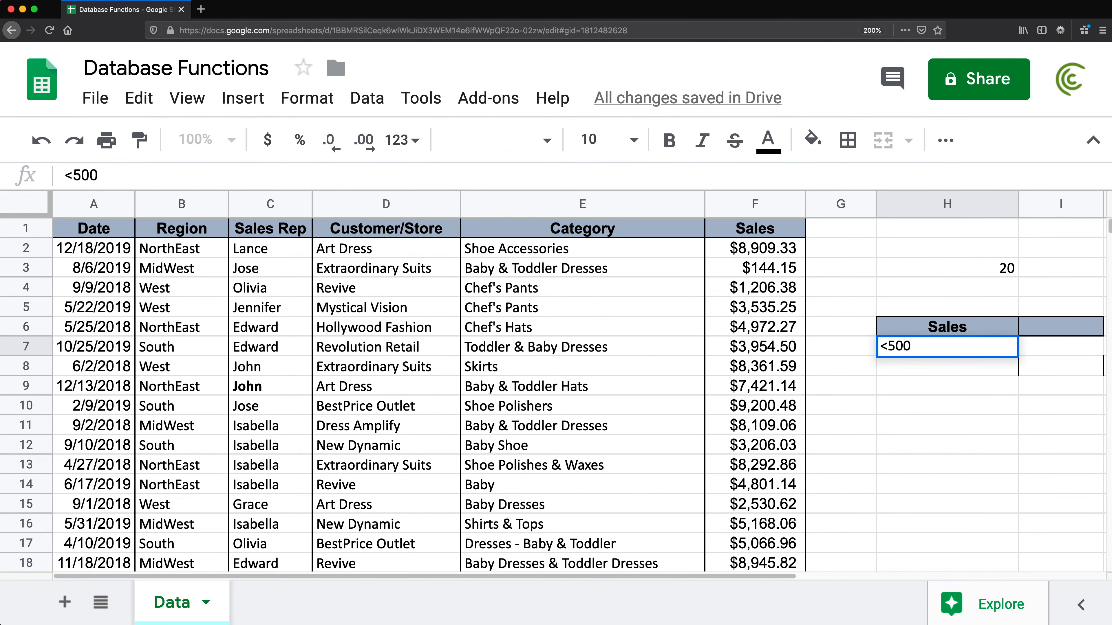
key(Return)
Change the Sales criterion in H7 to <=500 so that it includes the limit.
double_click(891, 348)
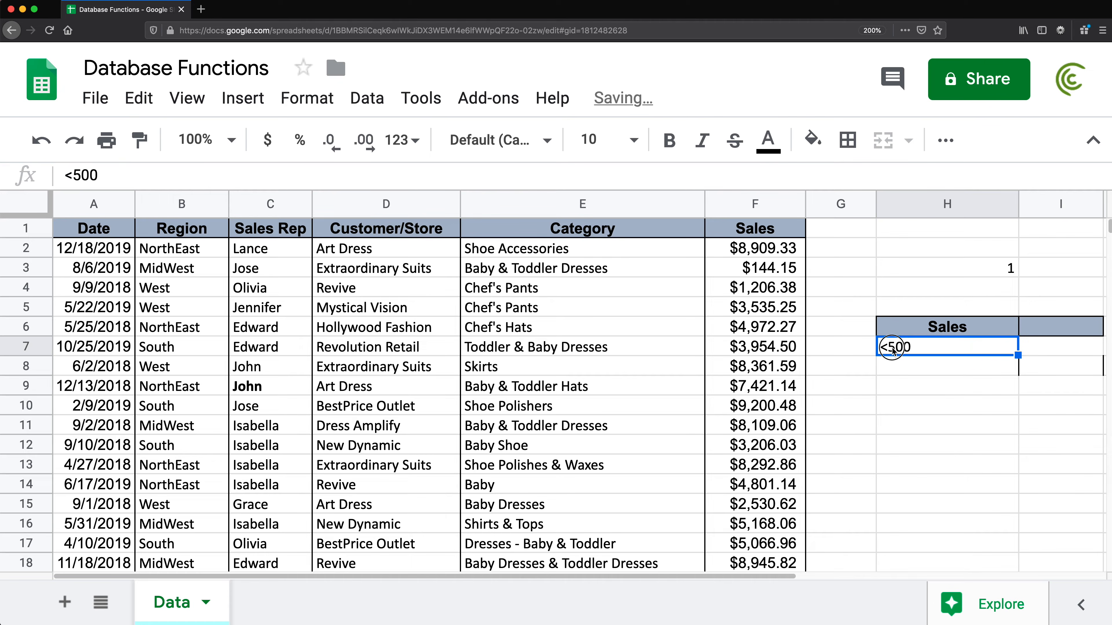
click(890, 350)
text(=)
key(Return)
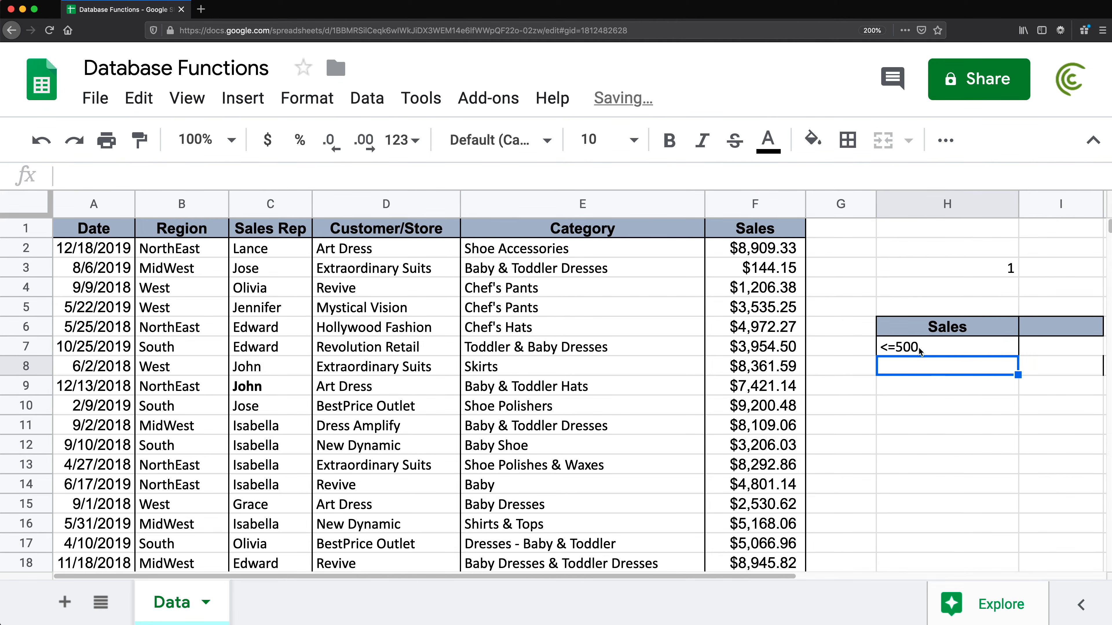
Set the Sales criterion in H7 to <=2000 and check the matching amounts in F3 and F4.
double_click(924, 347)
drag(924, 347, 886, 338)
text(2000)
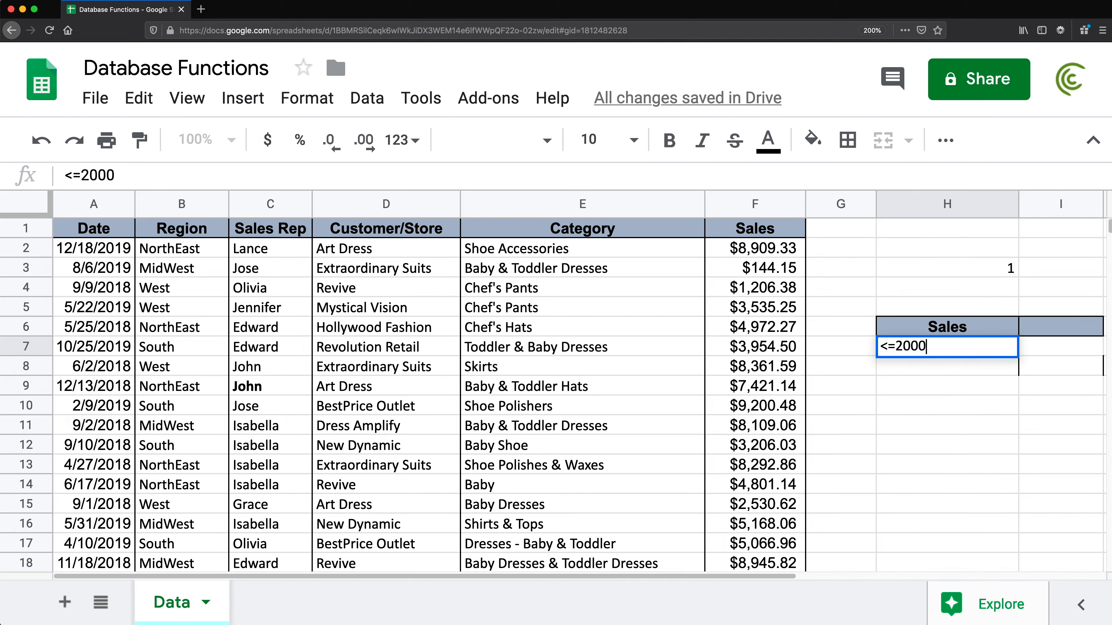
key(Return)
click(764, 271)
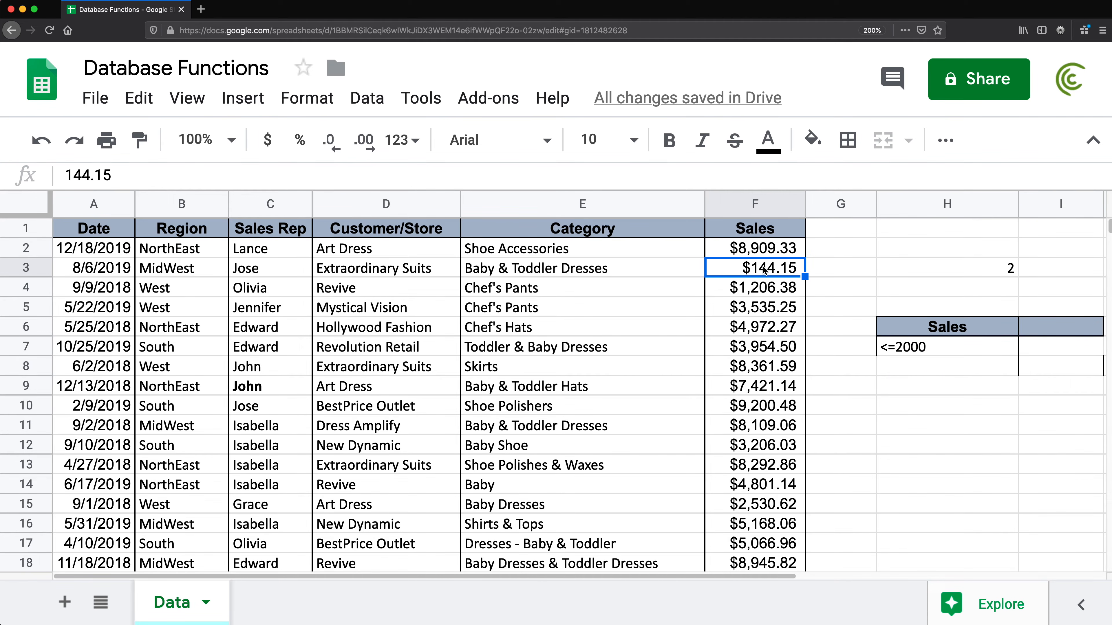
super+click(761, 287)
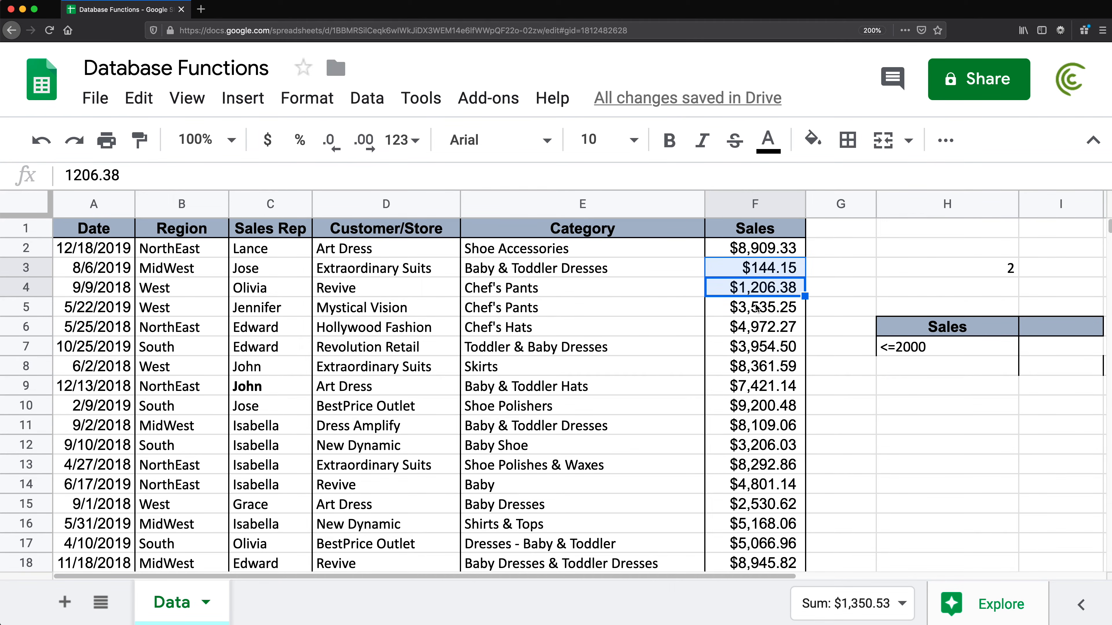
click(941, 347)
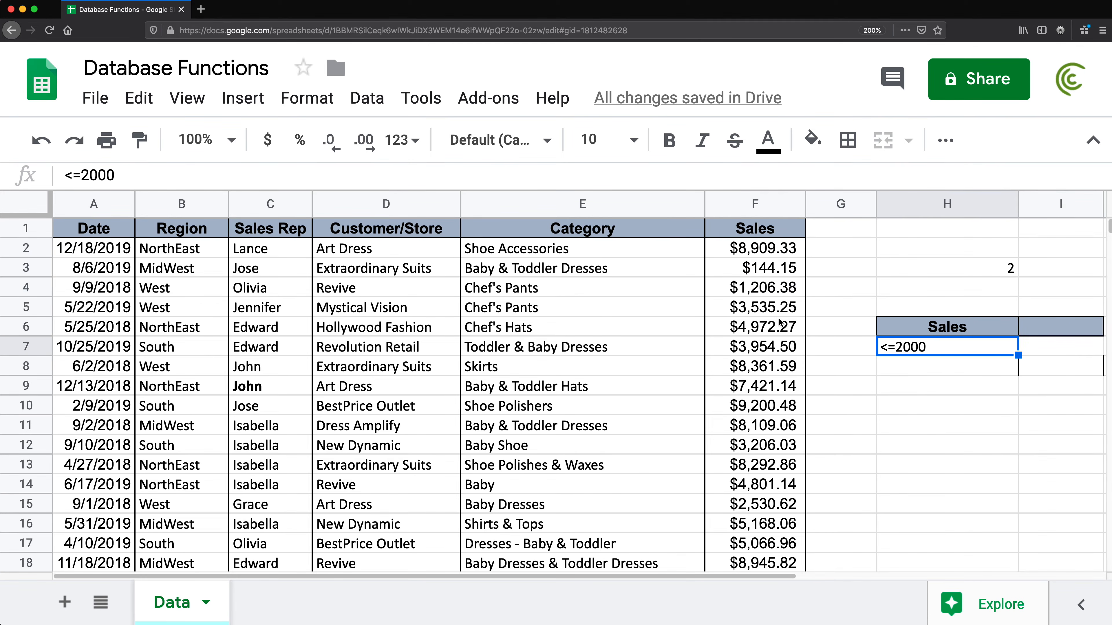
Set the Sales amount for Hollywood Fashion in F6 to 1000 and check the DCOUNTA result in H3 against the criterion.
click(757, 271)
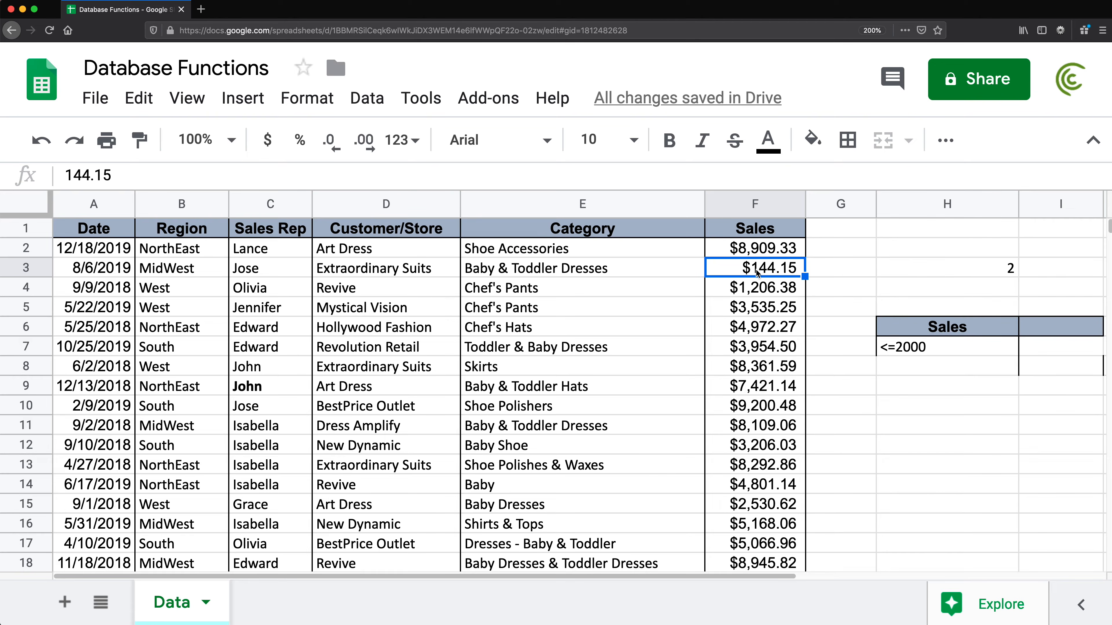
click(748, 334)
text(1000)
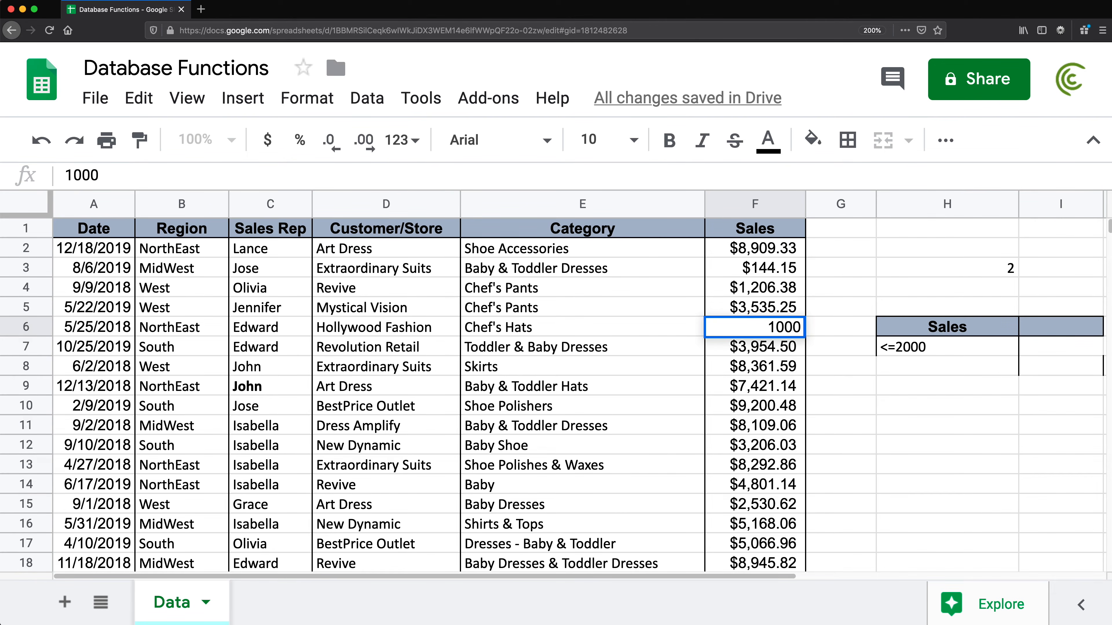
key(Return)
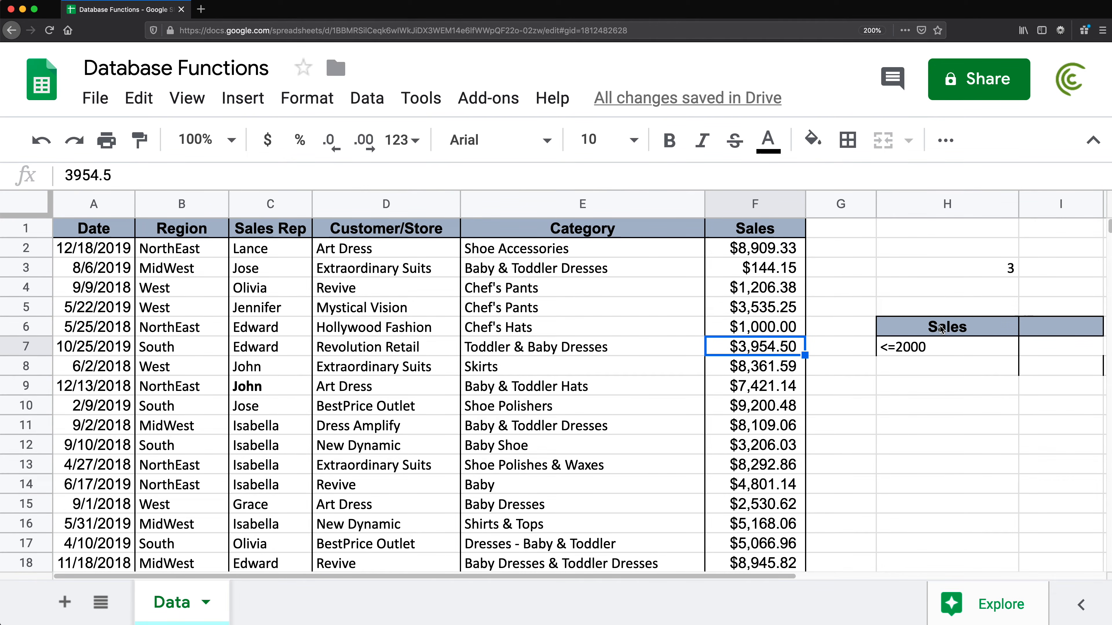
click(956, 268)
click(938, 347)
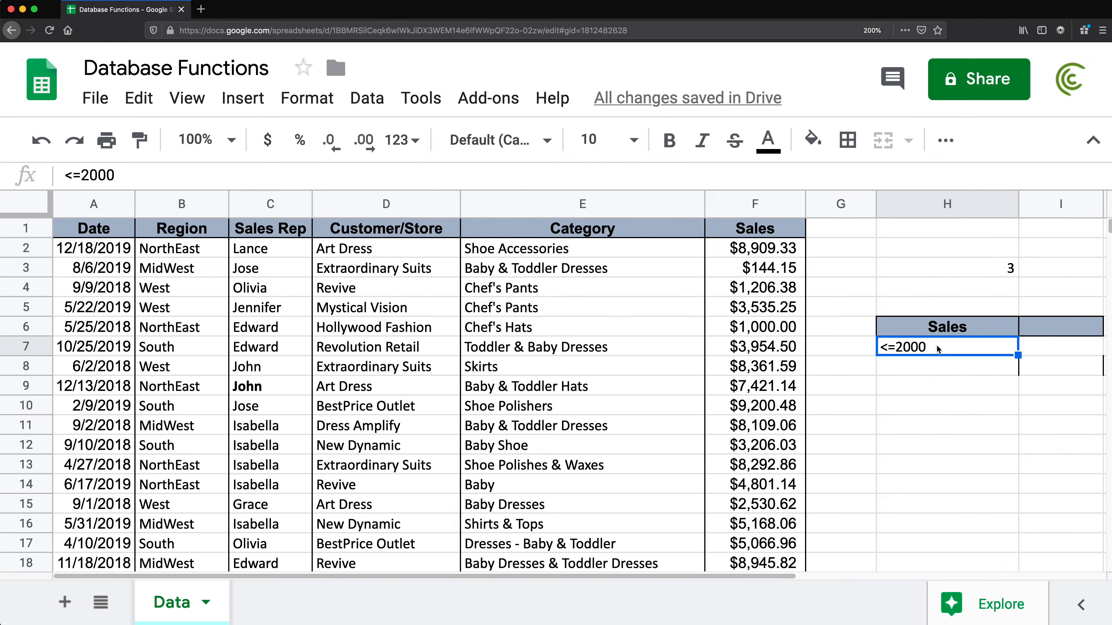
Replace the Sales criterion in H7 with the plain number 10, without a comparison operator.
double_click(937, 346)
key(BackSpace)
key(BackSpace)
key(BackSpace)
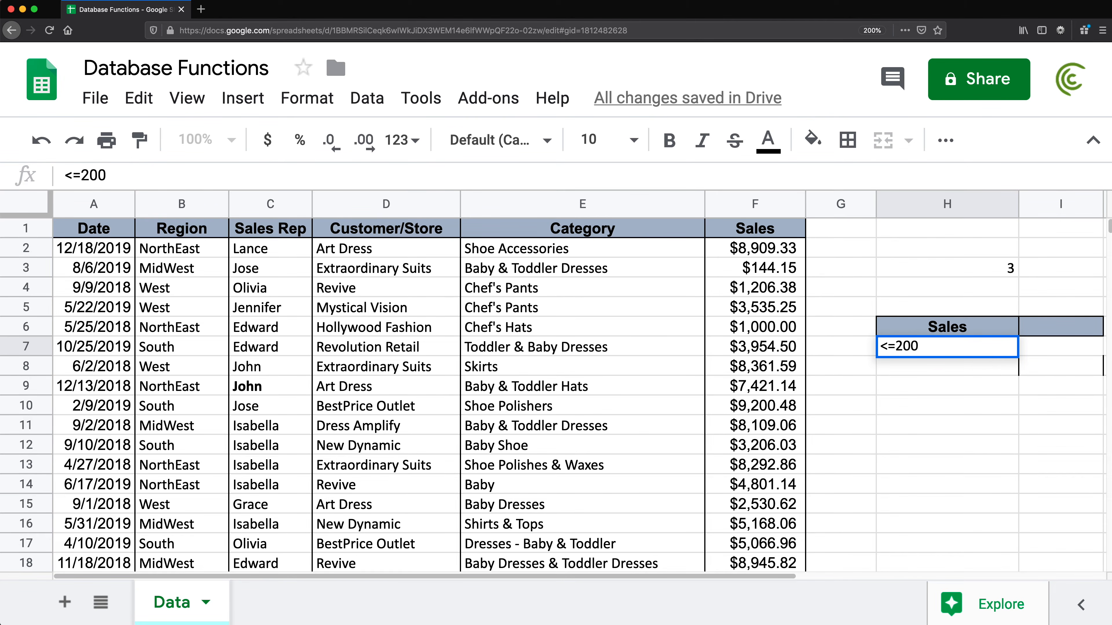
key(BackSpace)
key(BackSpace)
key(BackSpace)
text(10)
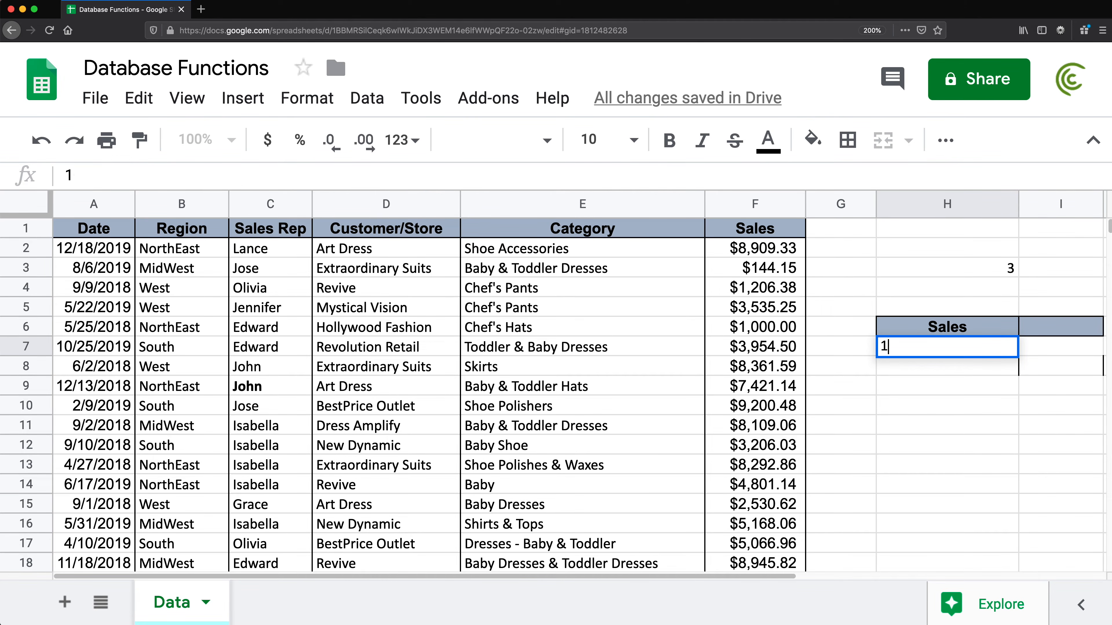
key(Return)
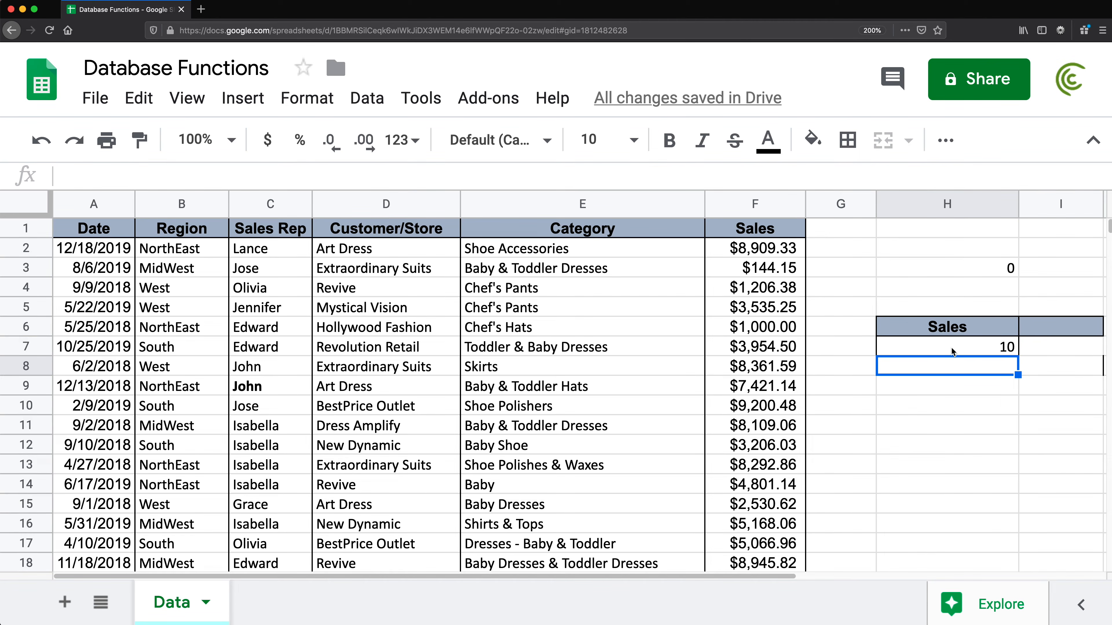
Set the Sales criterion in H7 to the exact value 1000 and check the matching amount in F6.
click(952, 347)
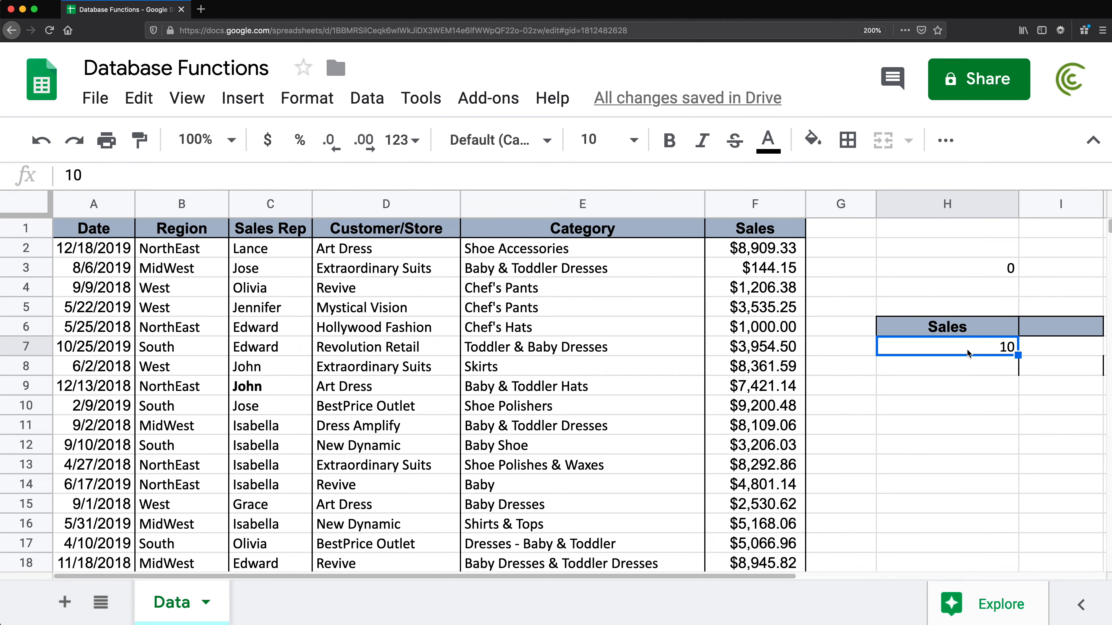
double_click(1000, 352)
text(00)
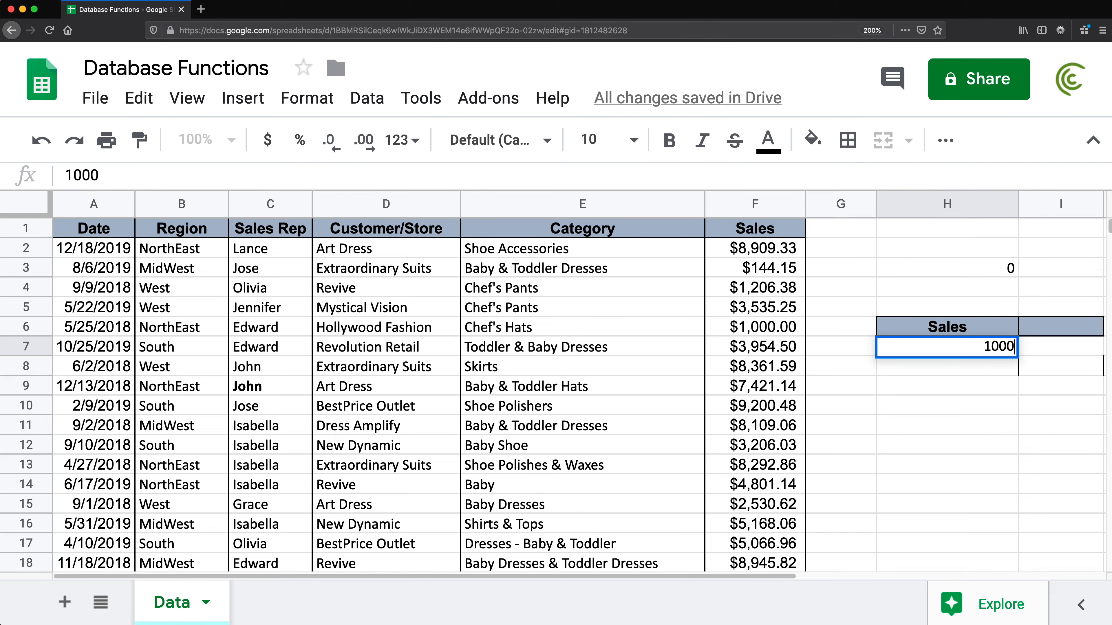
key(Return)
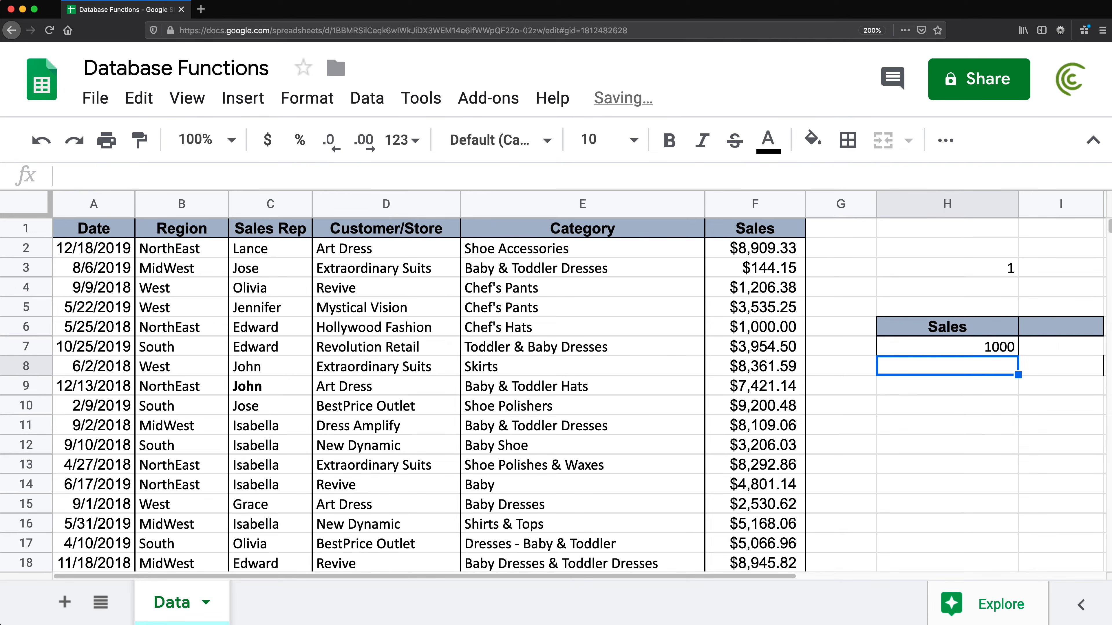
click(765, 331)
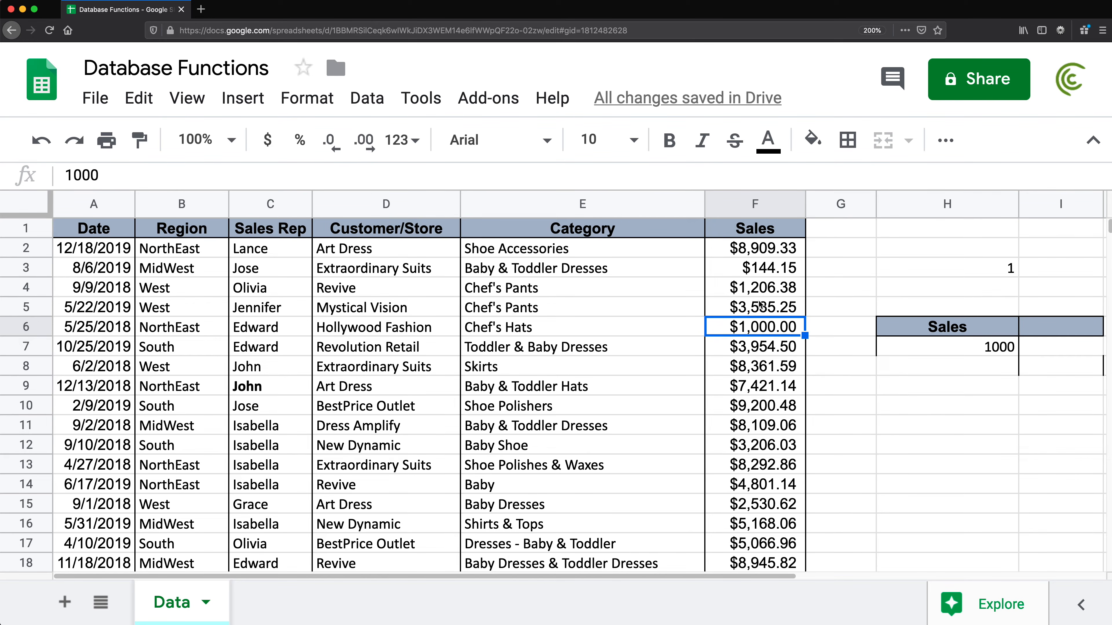
Switch the Sales amounts from F2 down to the Automatic number format, and restore their currency format.
drag(771, 238, 763, 368)
scroll(759, 346, up, 10)
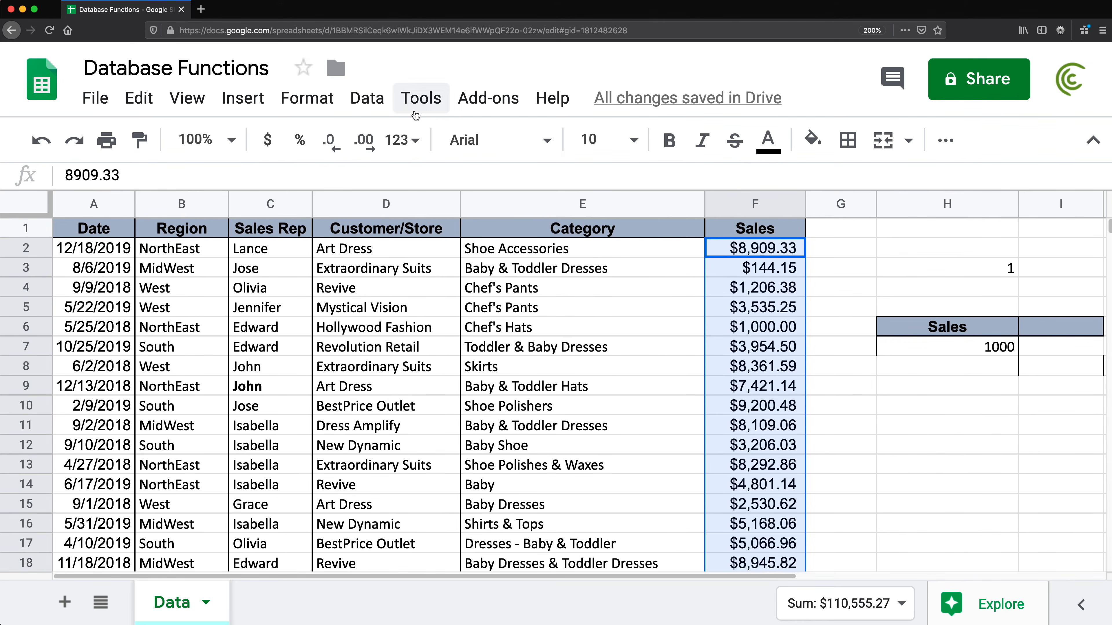
click(401, 140)
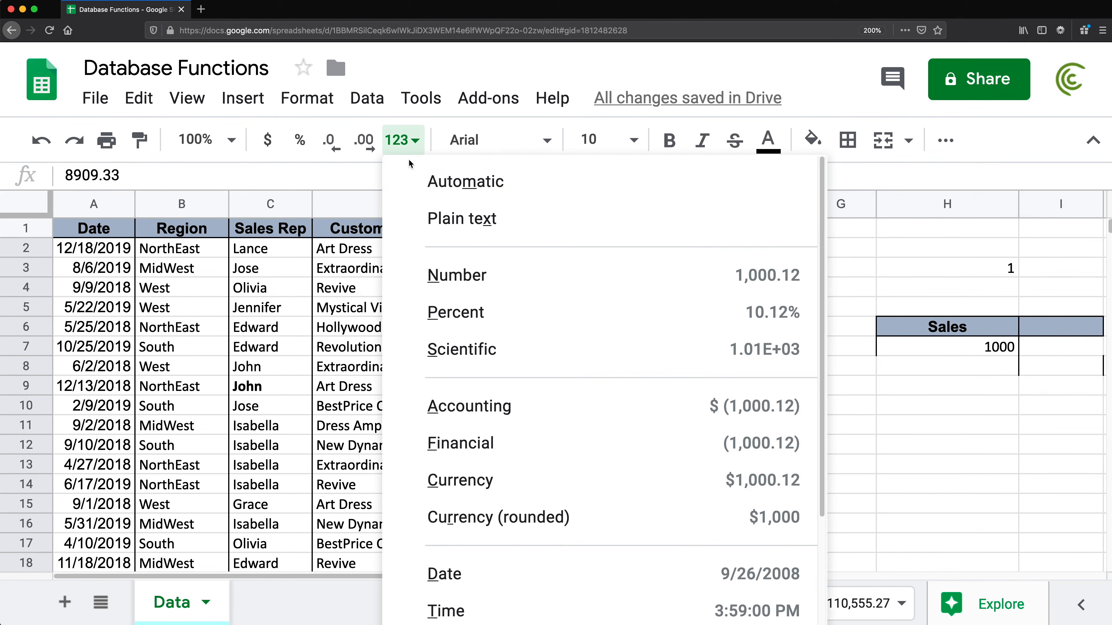
click(434, 183)
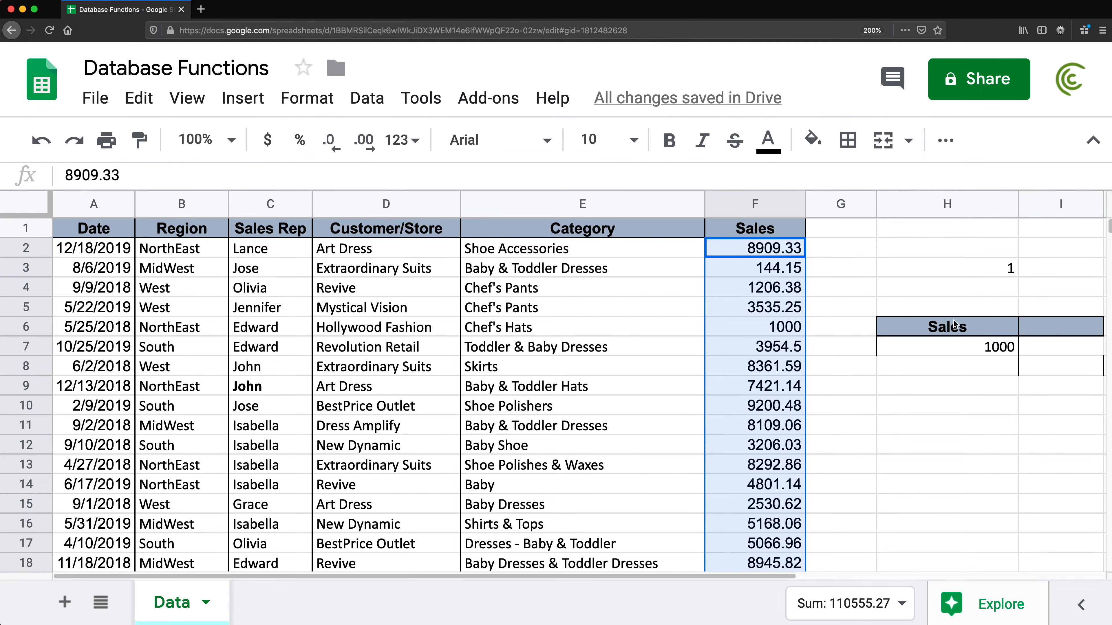
key(ctrl+shift+4)
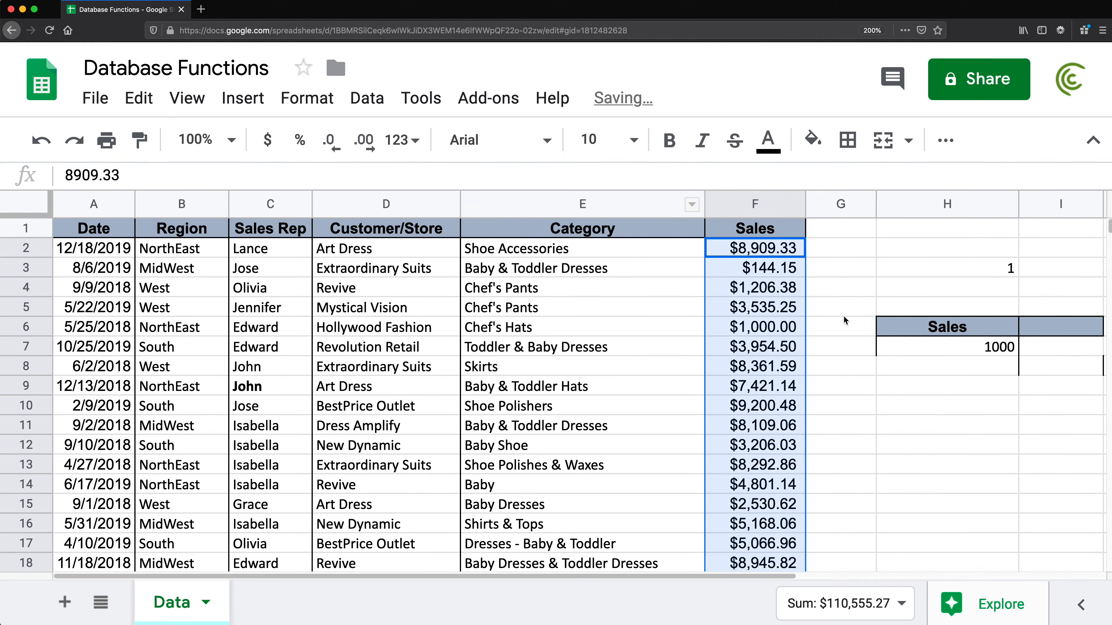
Format the Sales criterion in H7 as currency and check its underlying value.
click(948, 348)
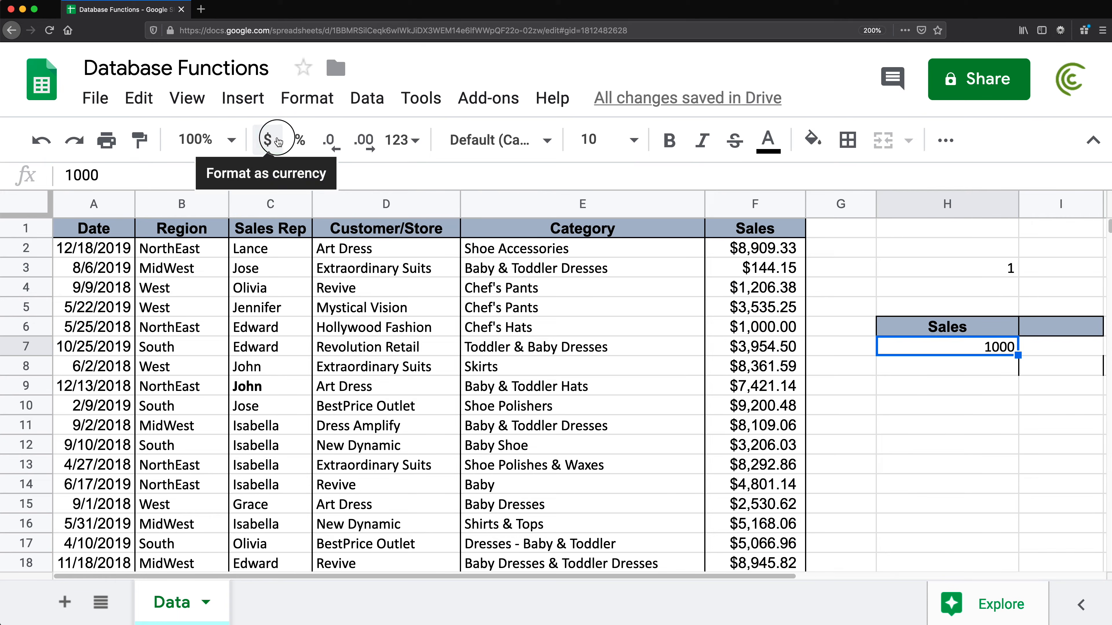
click(268, 140)
click(944, 384)
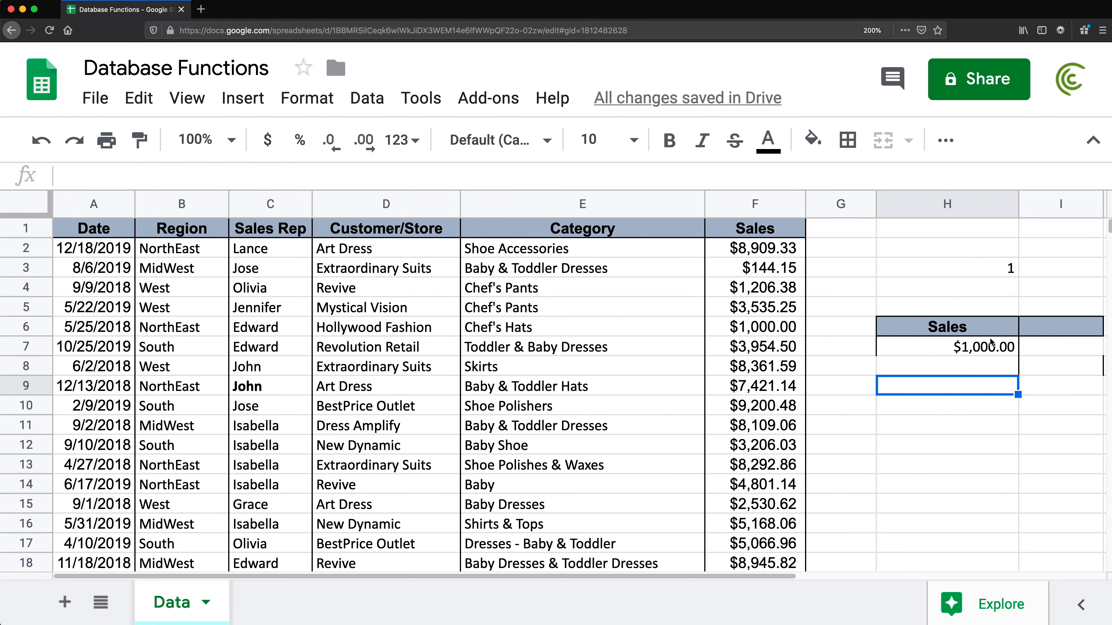
click(974, 351)
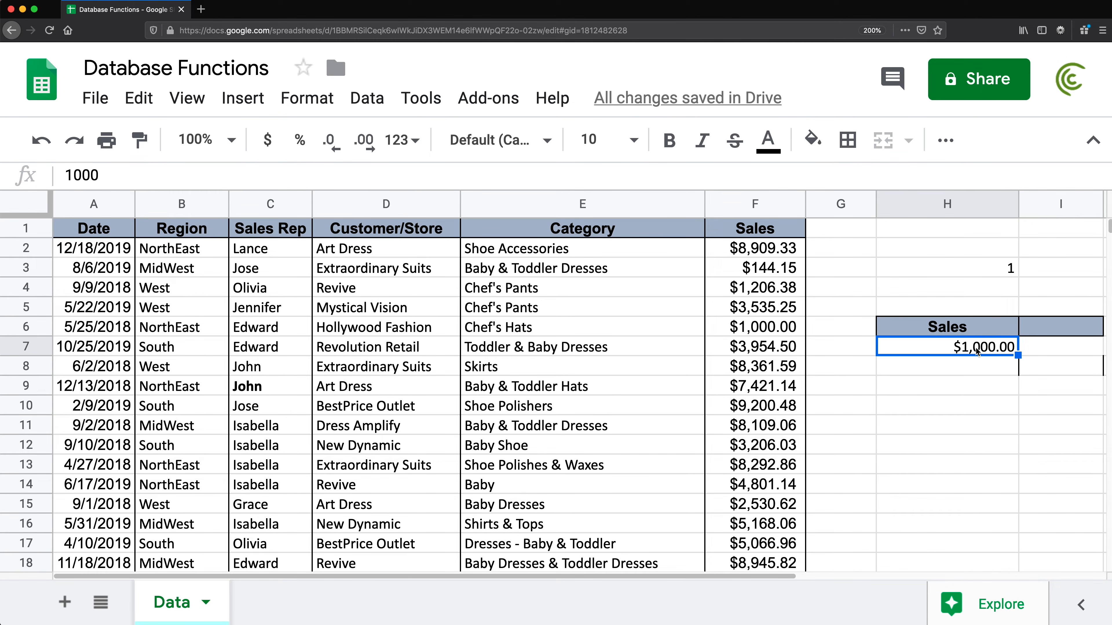
Rewrite the Sales criterion in H7 as the text condition '=1000, with a leading apostrophe, and inspect the entry.
double_click(943, 349)
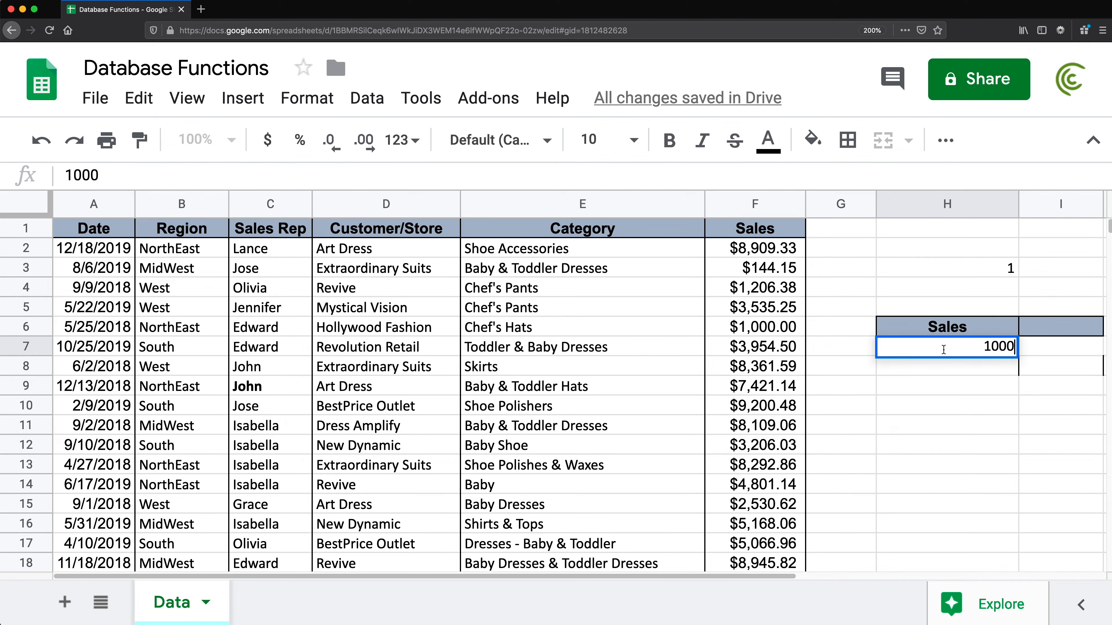
text(')
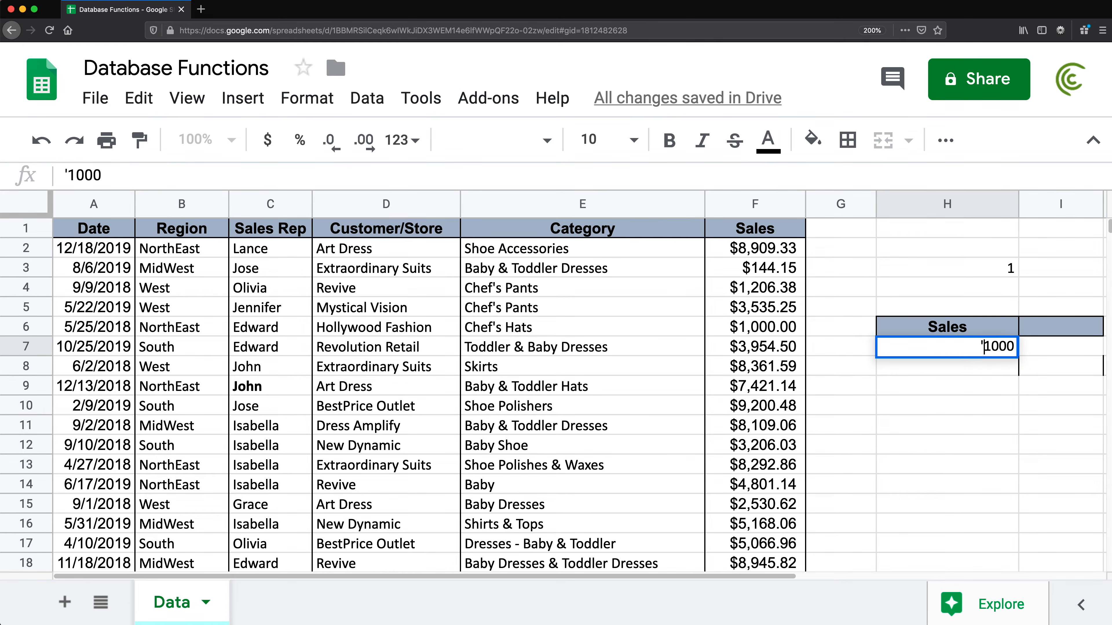
text(=)
key(Return)
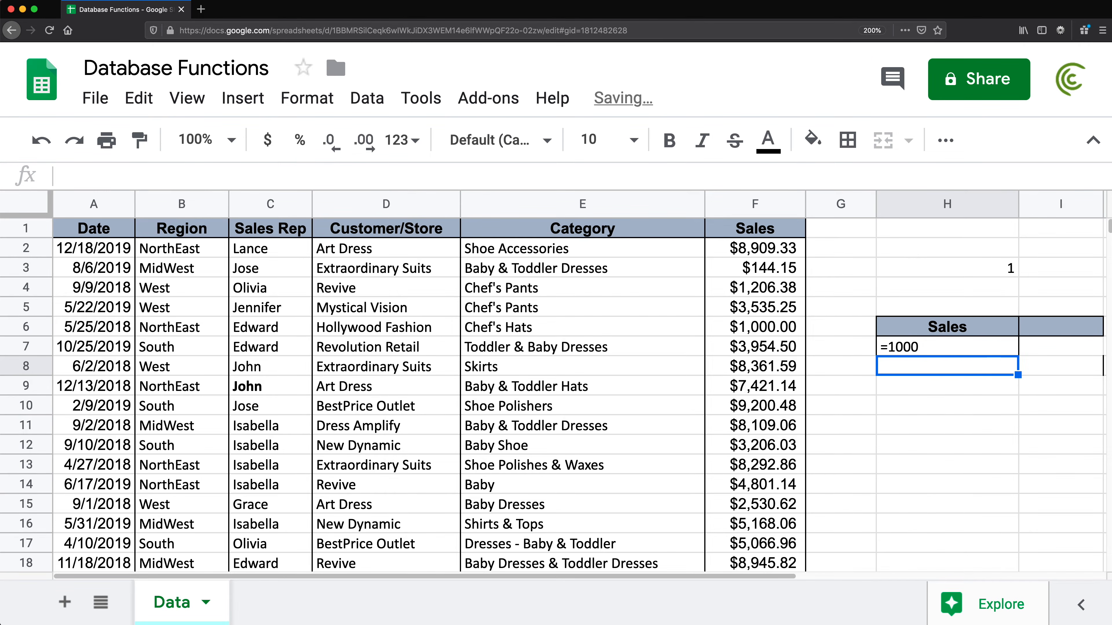
click(935, 350)
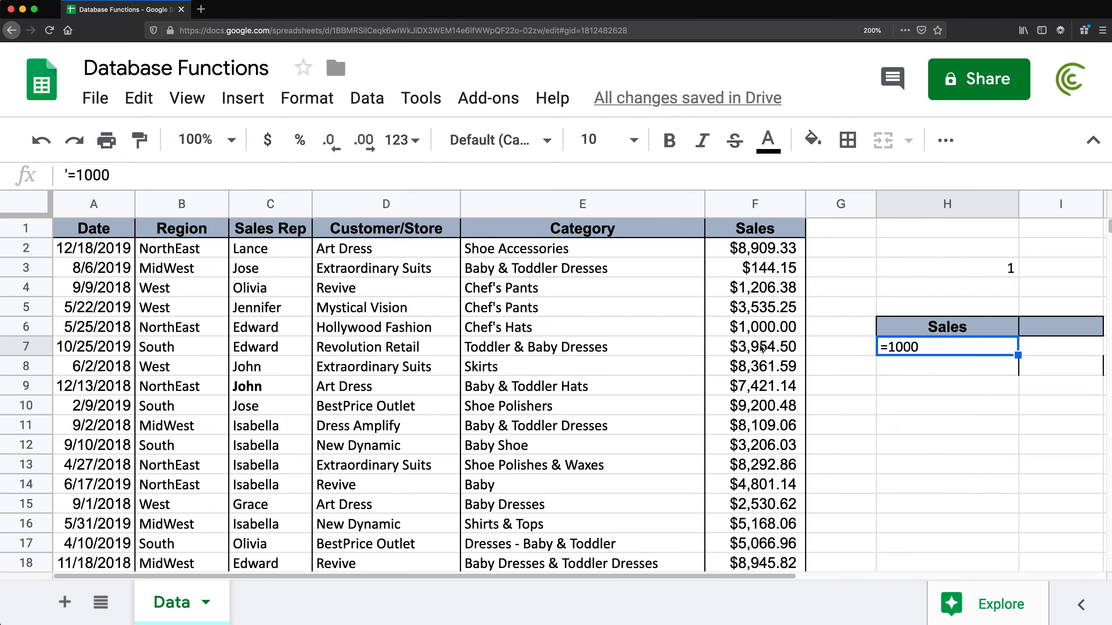
Set the Sales amount for the Skirts record in F8 to 10000 to test the exact-match criterion.
click(760, 369)
text(10000)
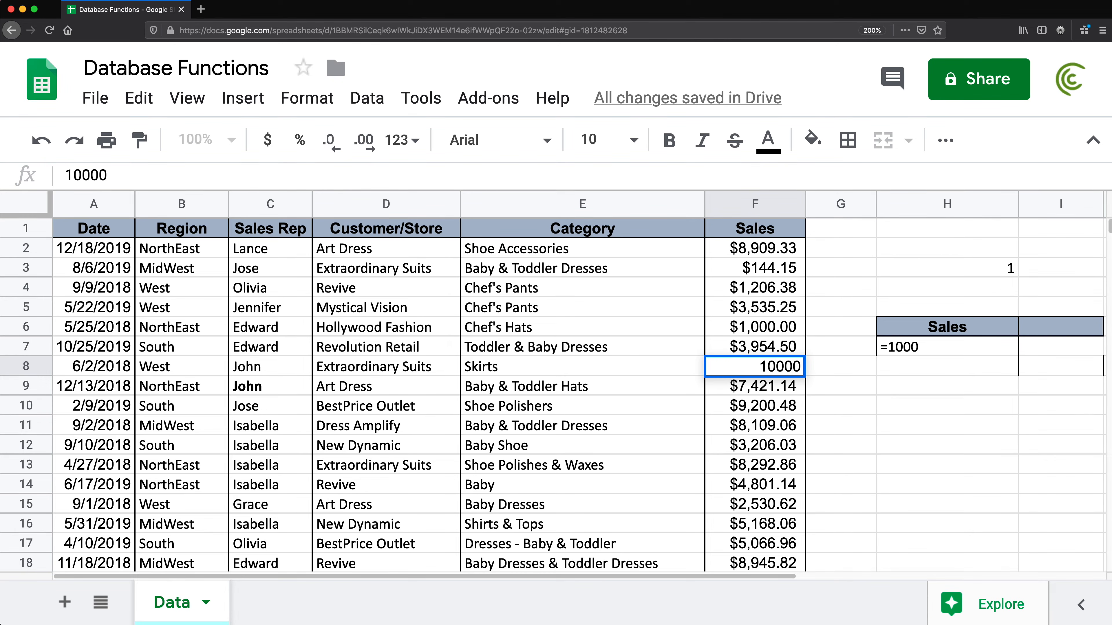
key(Return)
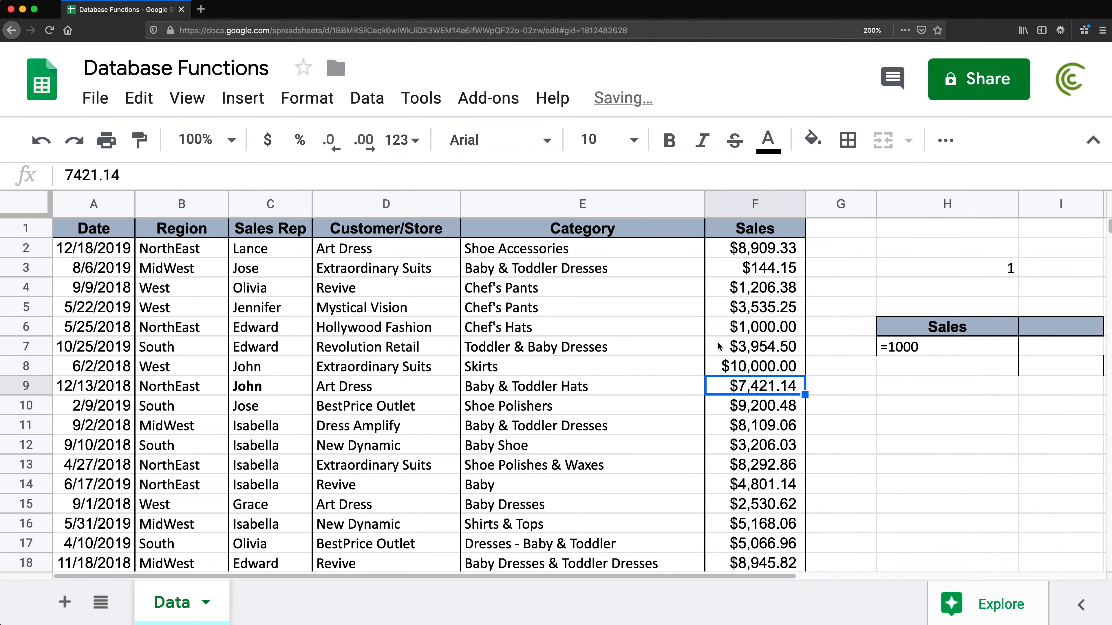
Remove the apostrophe and equals sign from the criterion in H7, leaving 1000, and check it against F6.
double_click(906, 346)
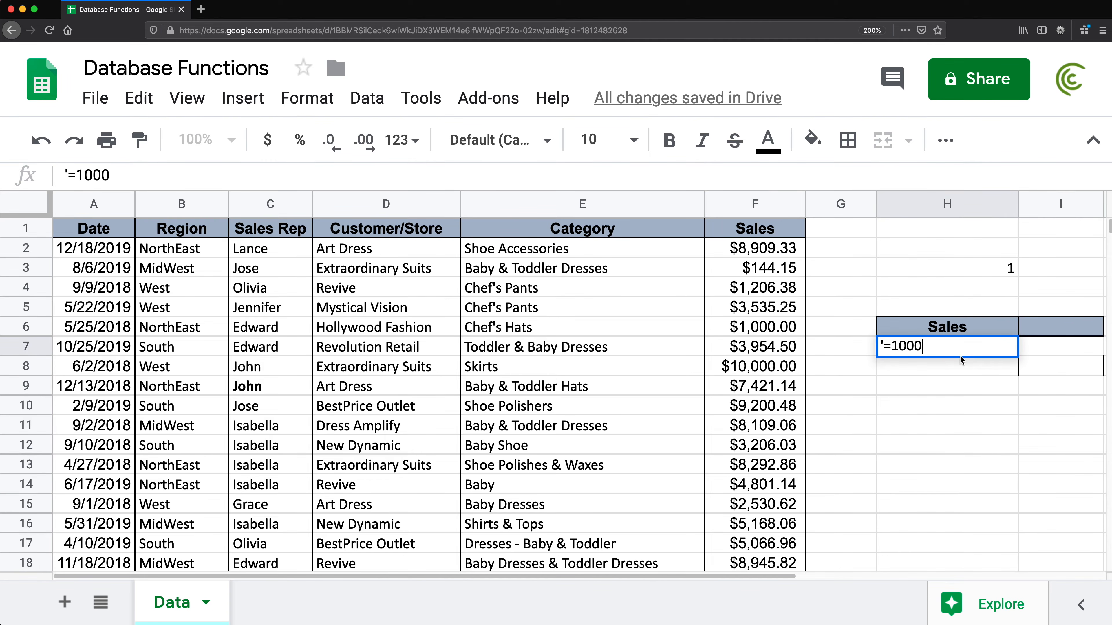
click(888, 346)
key(BackSpace)
key(BackSpace)
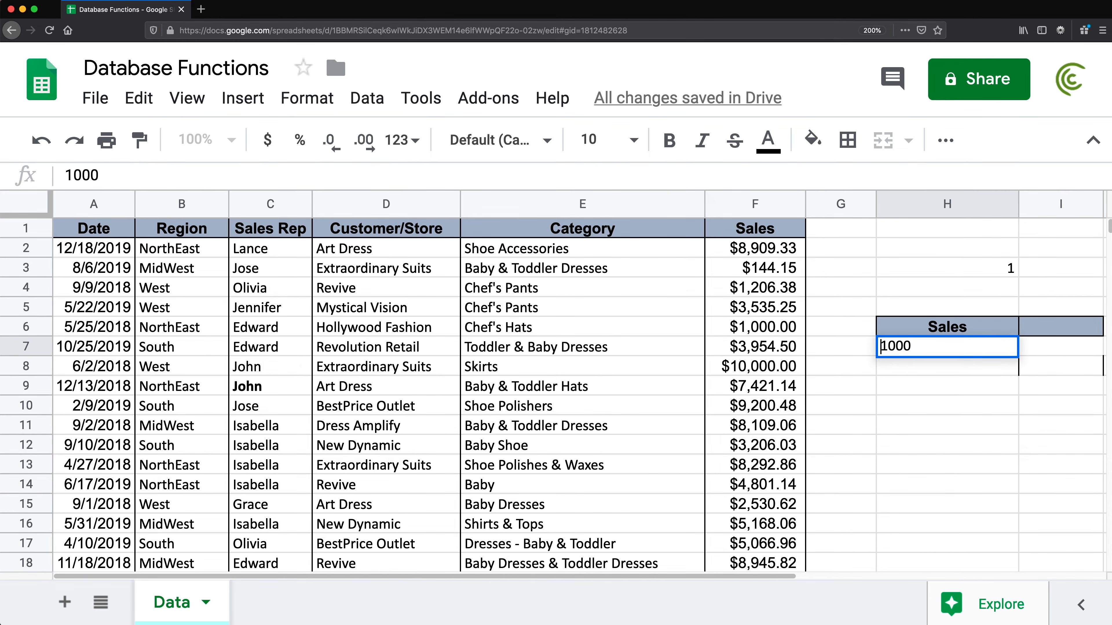
key(Return)
click(789, 327)
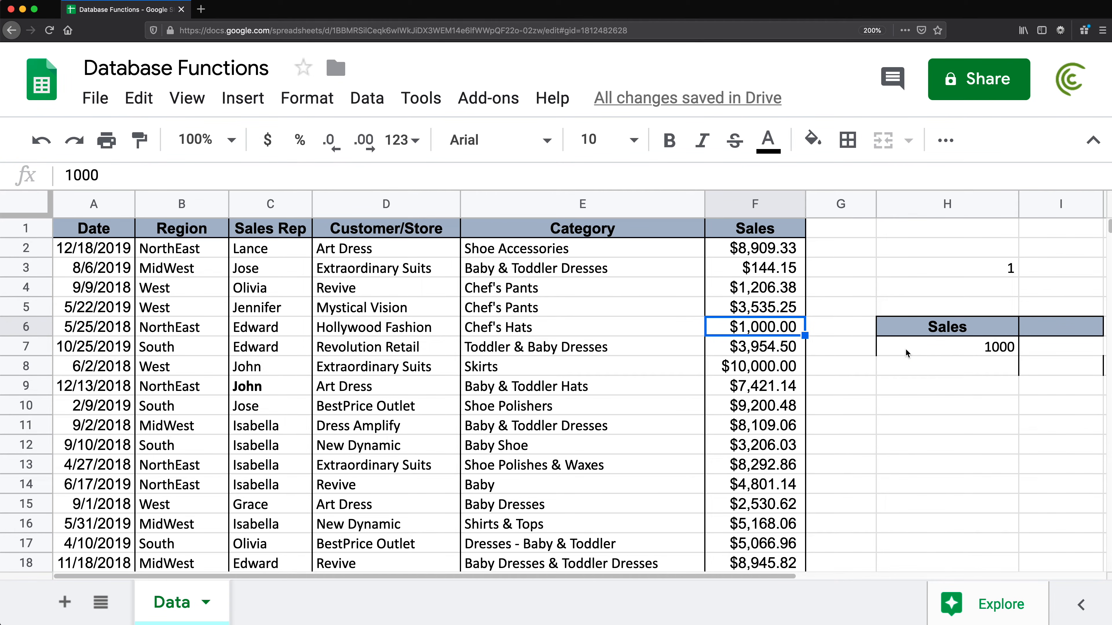
Change the Sales criterion in H7 to <>1000 and check it against the amount in F6.
double_click(905, 348)
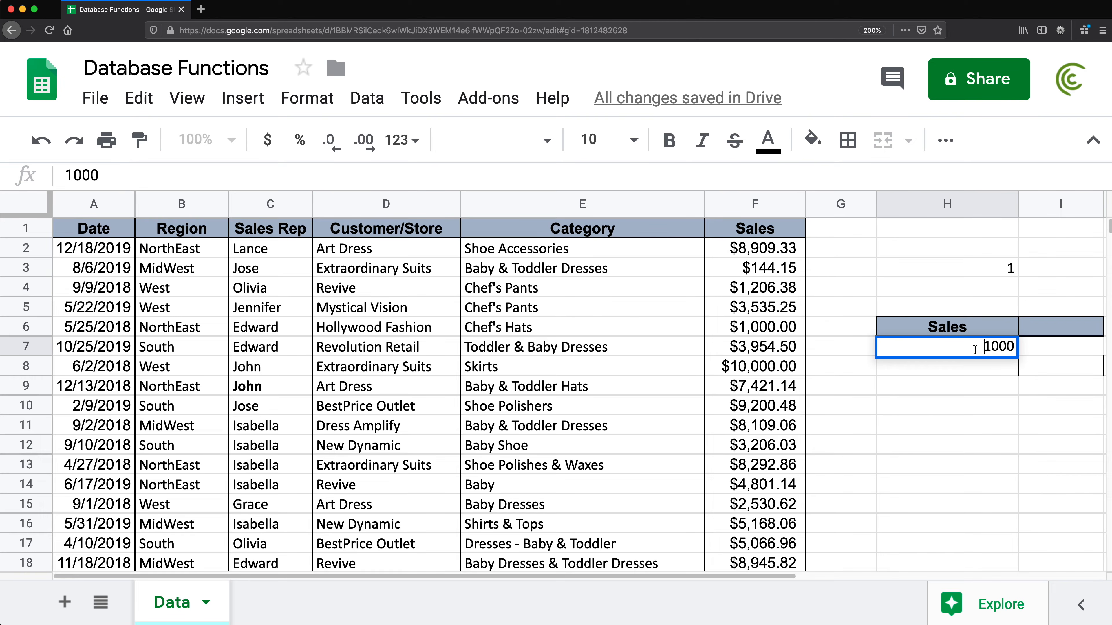
text(<>)
key(Return)
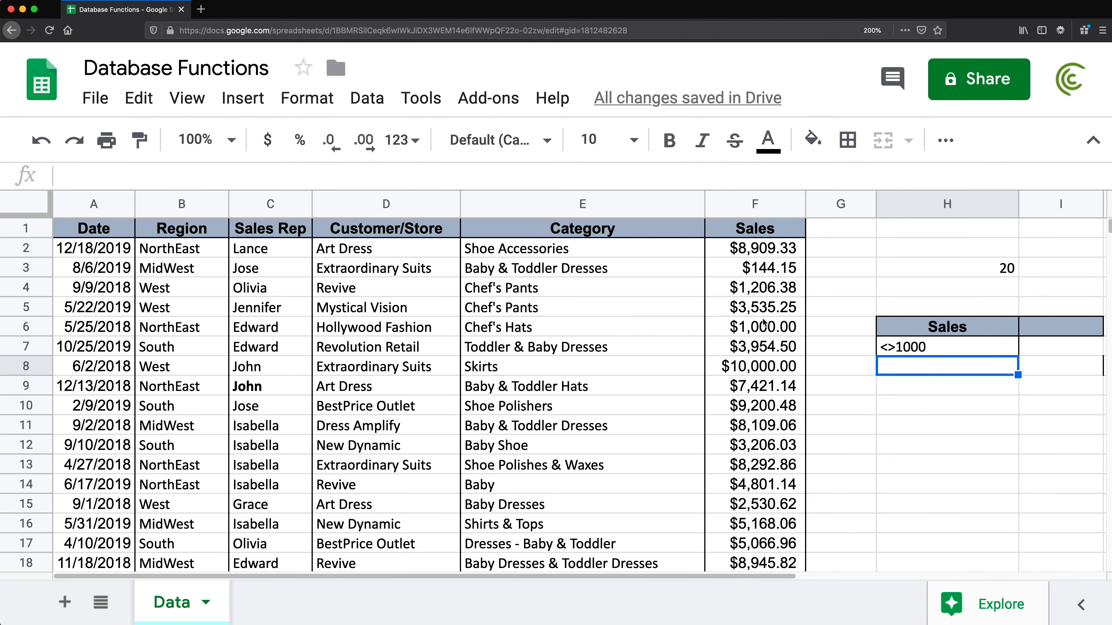
click(758, 329)
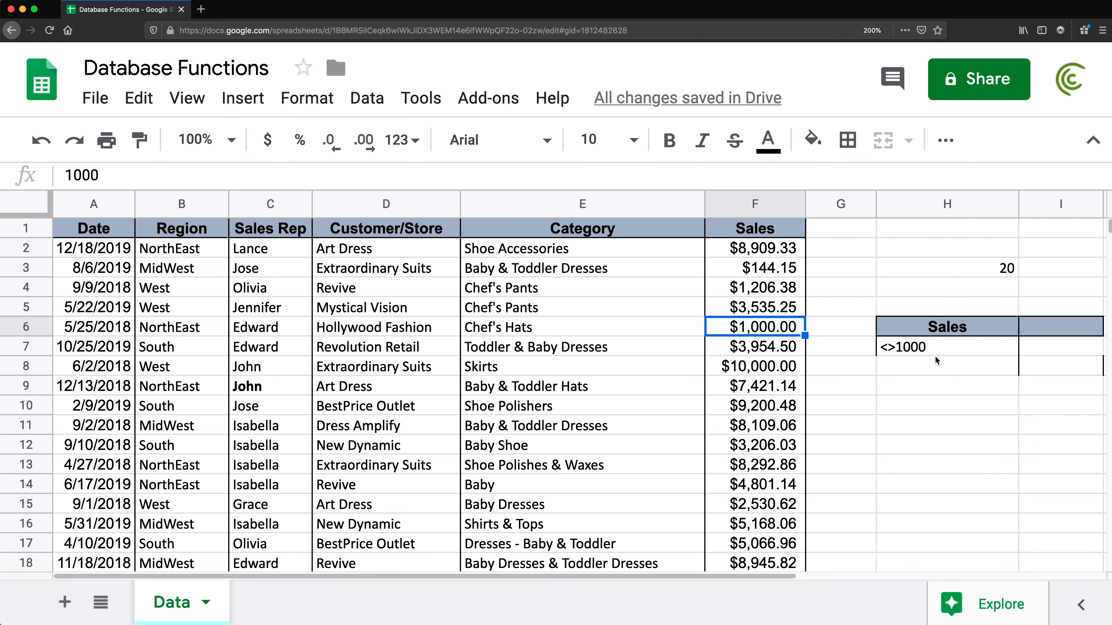
Change the Sales criterion in H7 to >5000.
double_click(905, 349)
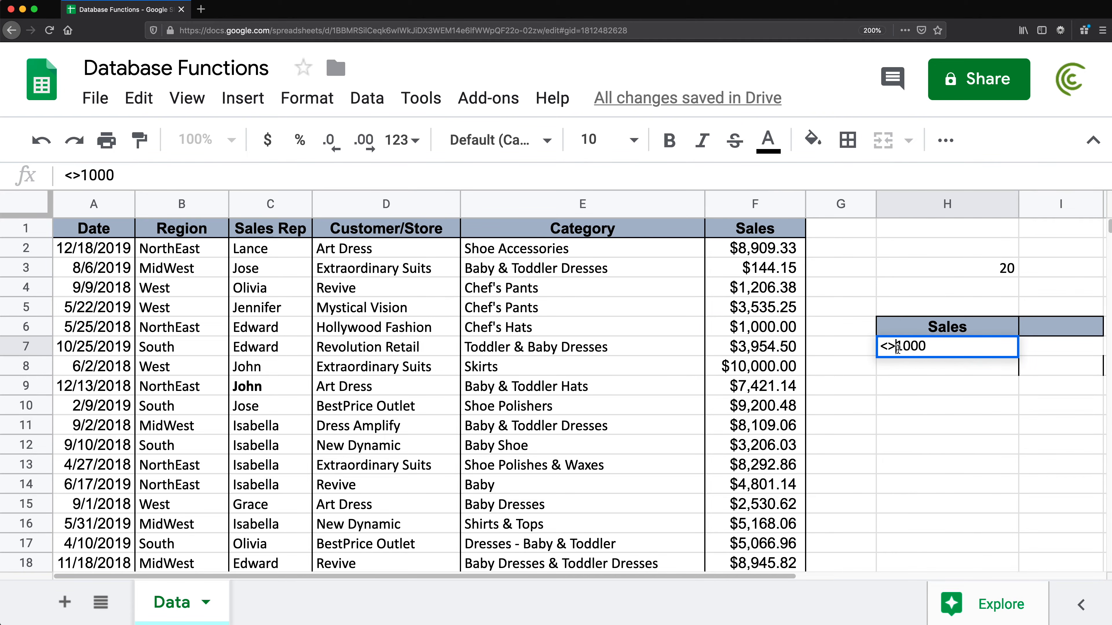
click(896, 348)
key(BackSpace)
key(BackSpace)
text(>)
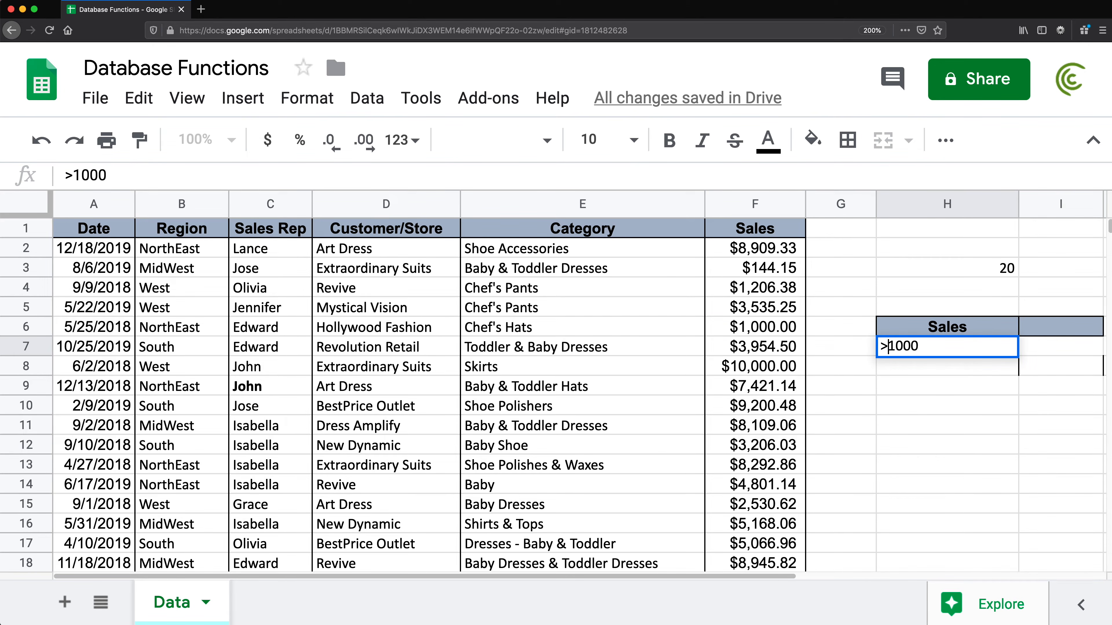
key(Delete)
text(5)
key(Return)
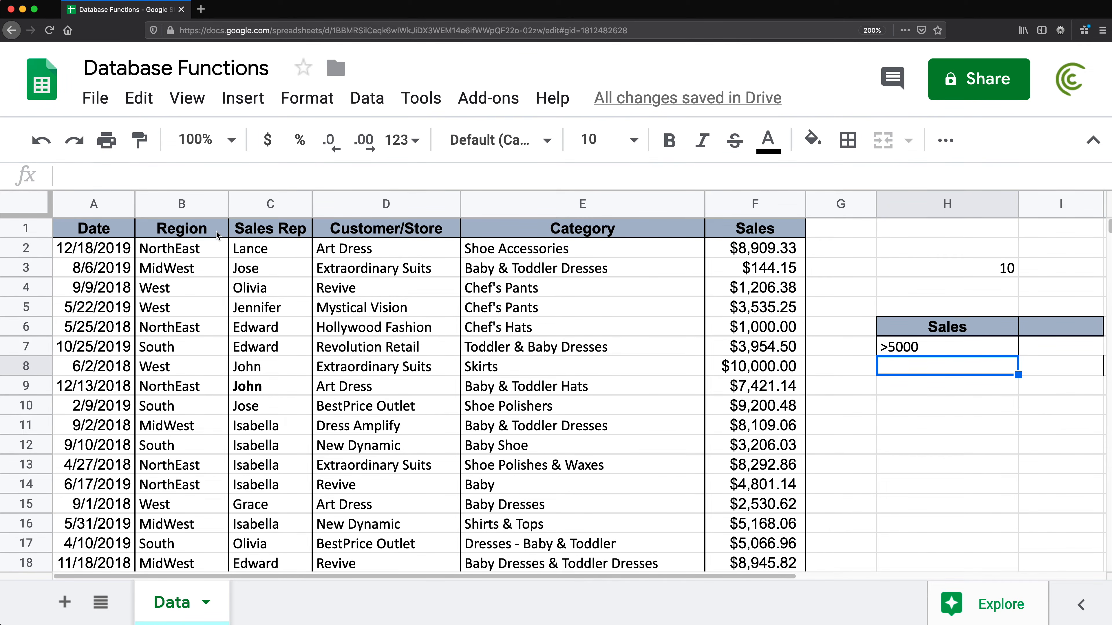
Add a second criterion by copying the Region header into I6 and MidWest from the data into I7.
click(205, 233)
key(ctrl+c)
click(1044, 316)
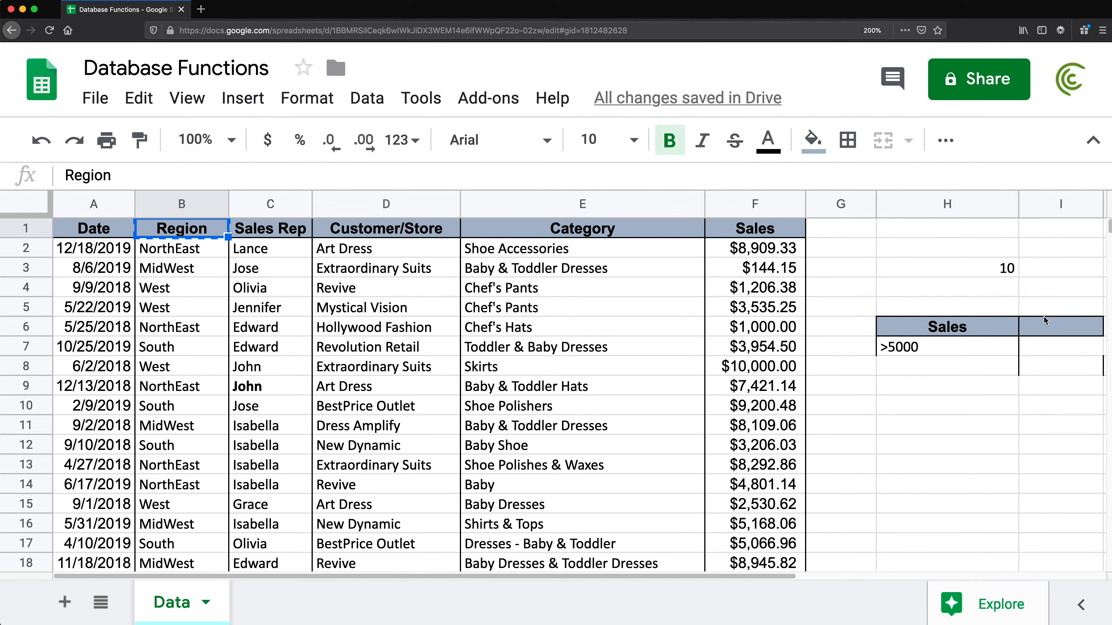
key(ctrl+v)
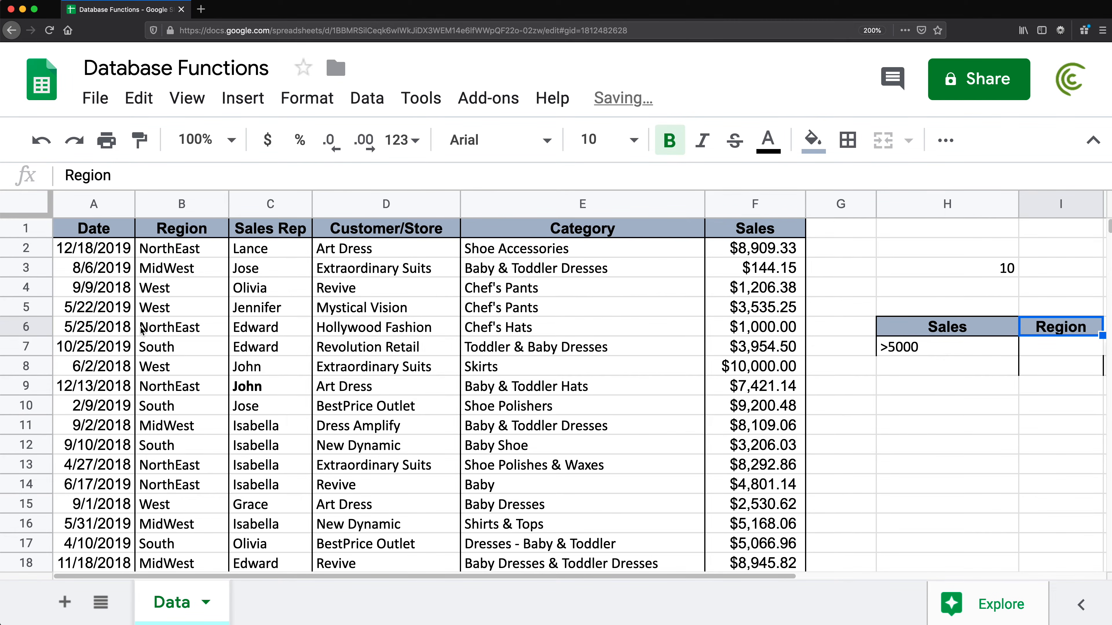
click(169, 271)
key(ctrl+c)
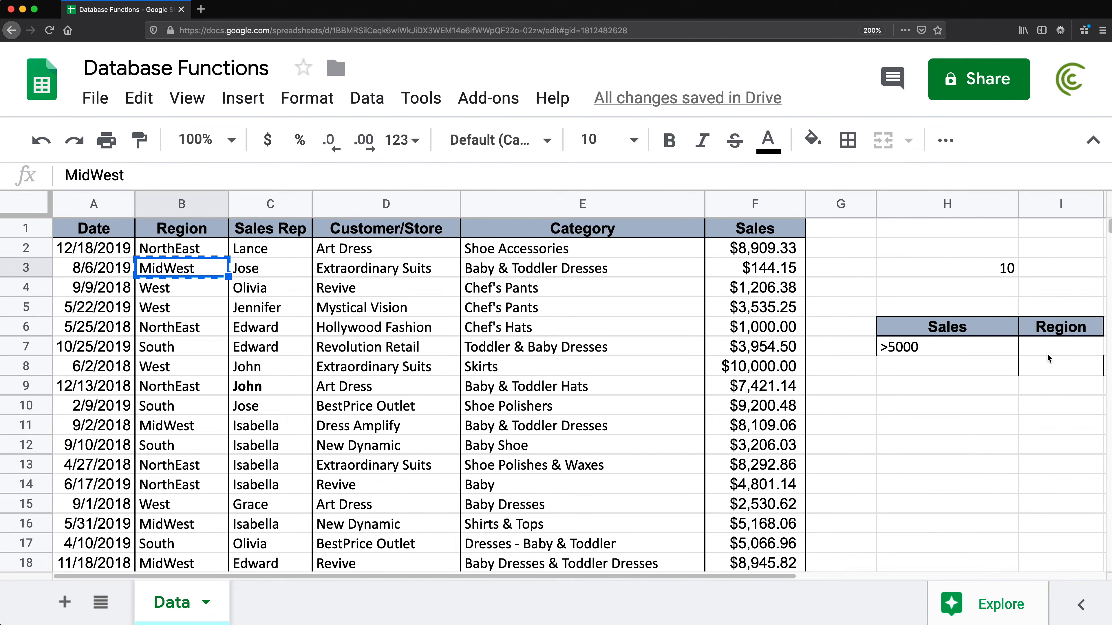
click(1053, 351)
key(ctrl+v)
Extend the criteria range of the DCOUNTA formula in H3 to H6:I7.
double_click(963, 268)
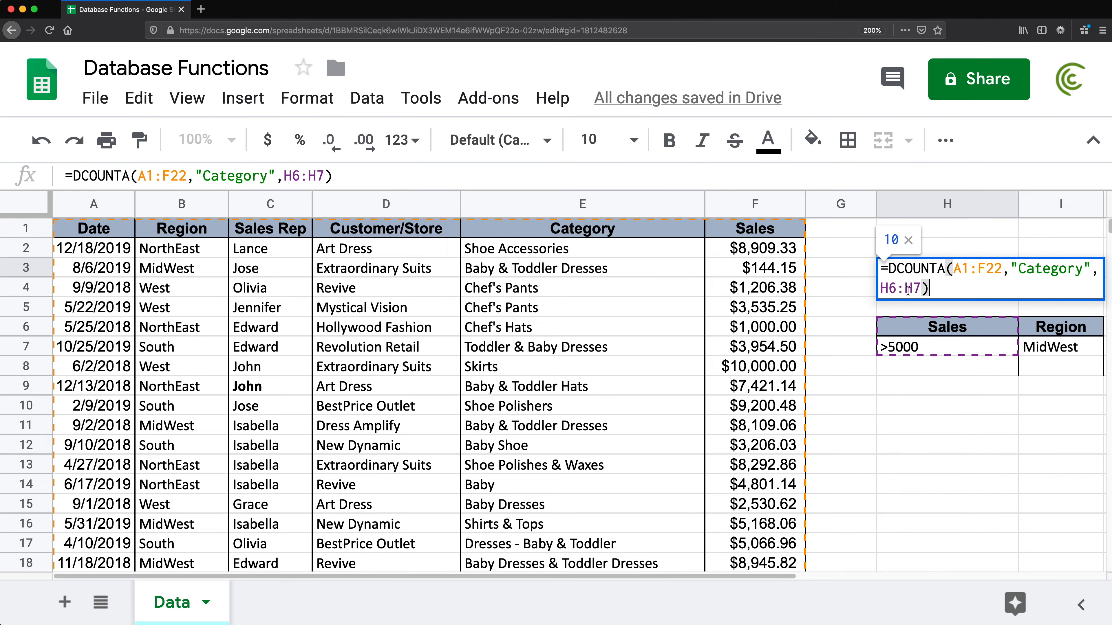
drag(925, 289, 878, 290)
key(BackSpace)
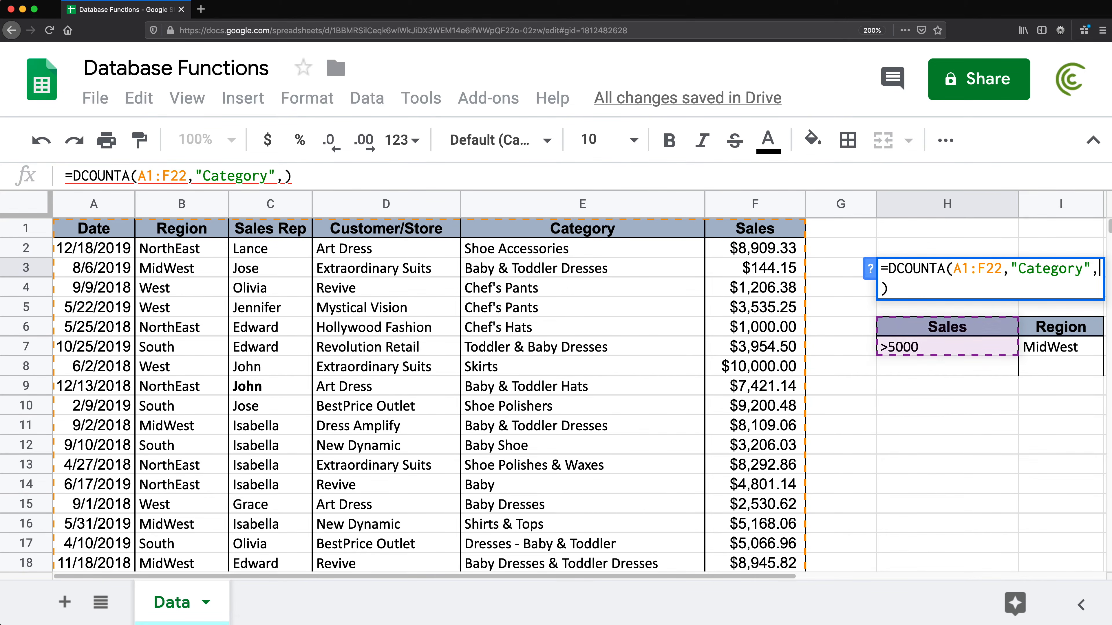
drag(928, 339, 1029, 348)
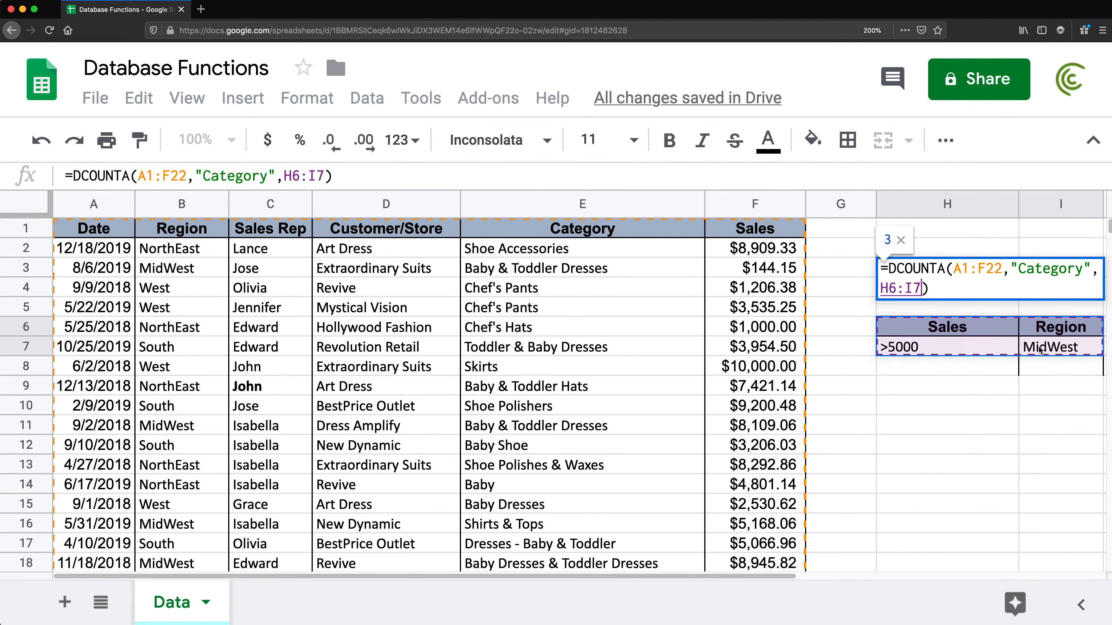
key(Return)
Rewrite the Region criterion in I7 as the text condition '=MidWest, with a leading apostrophe.
double_click(1026, 347)
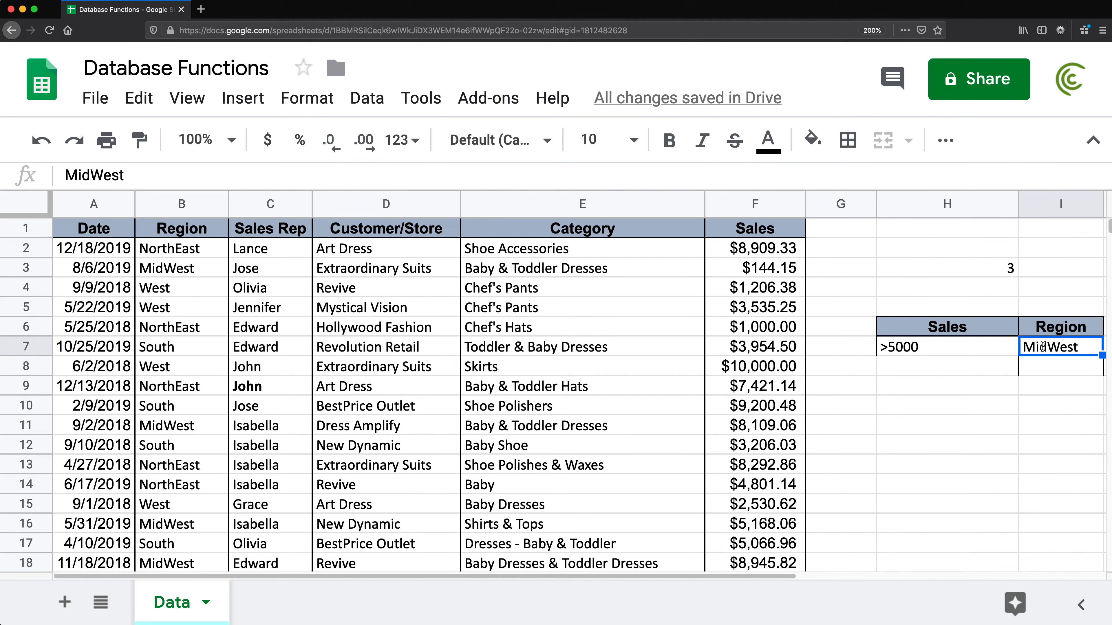
text(=)
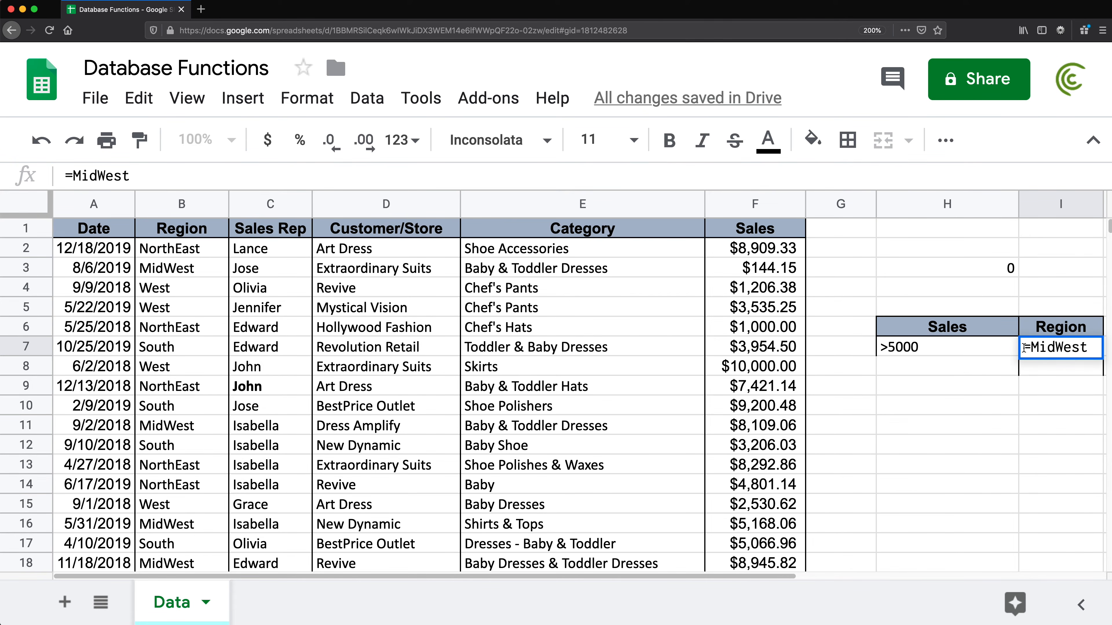
text(')
key(Return)
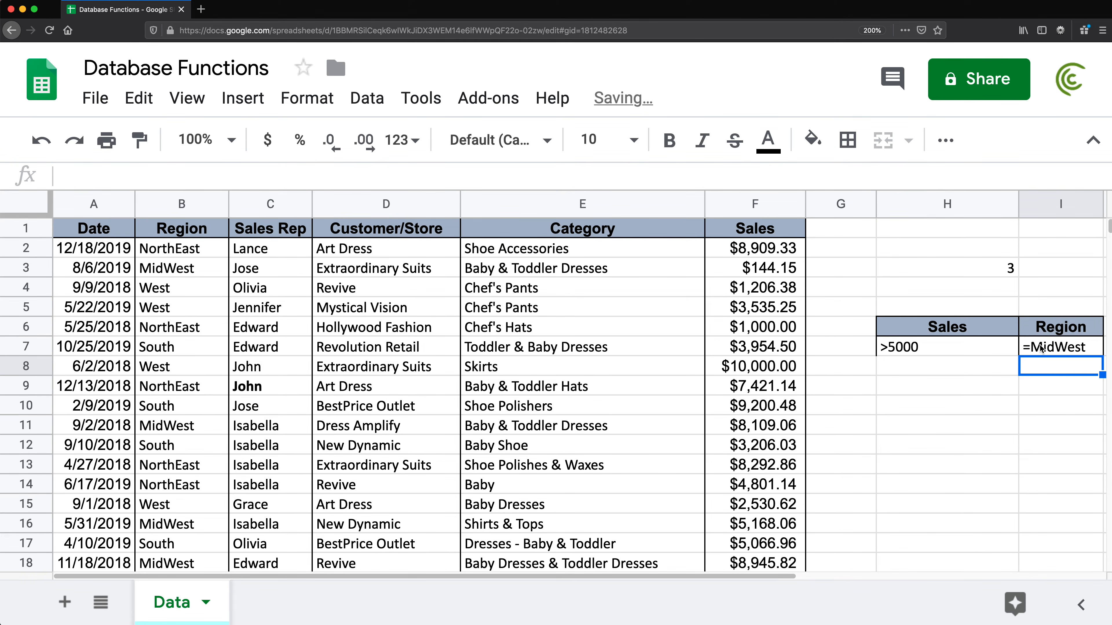
Turn the second criterion into an upper Sales limit, with the header Sales in I6 and <8000 in I7.
click(1057, 329)
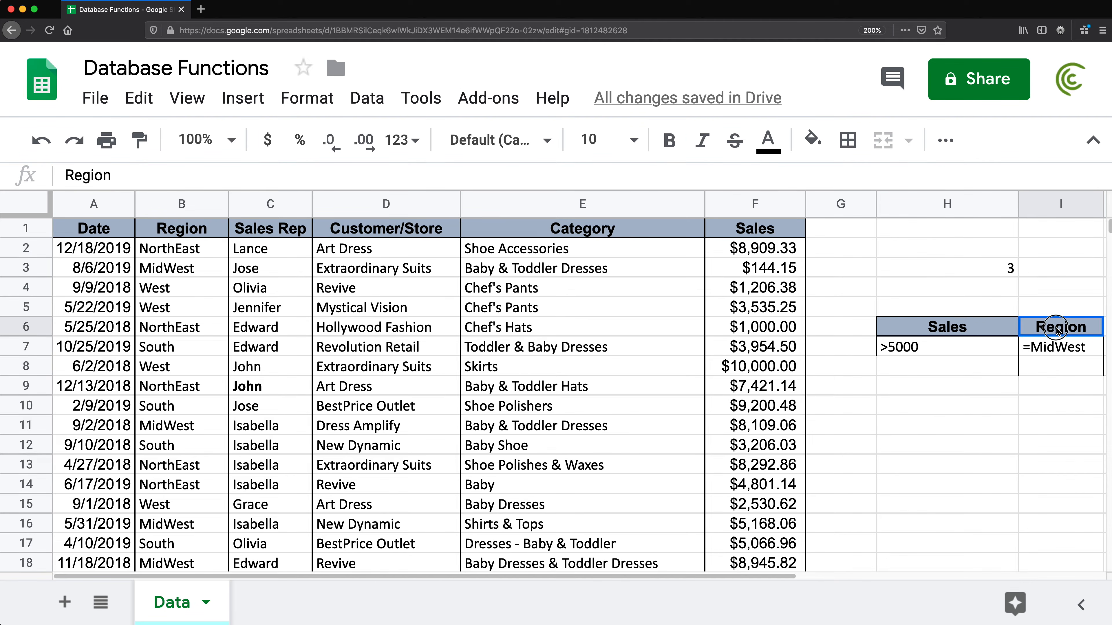
text(Sales)
key(Return)
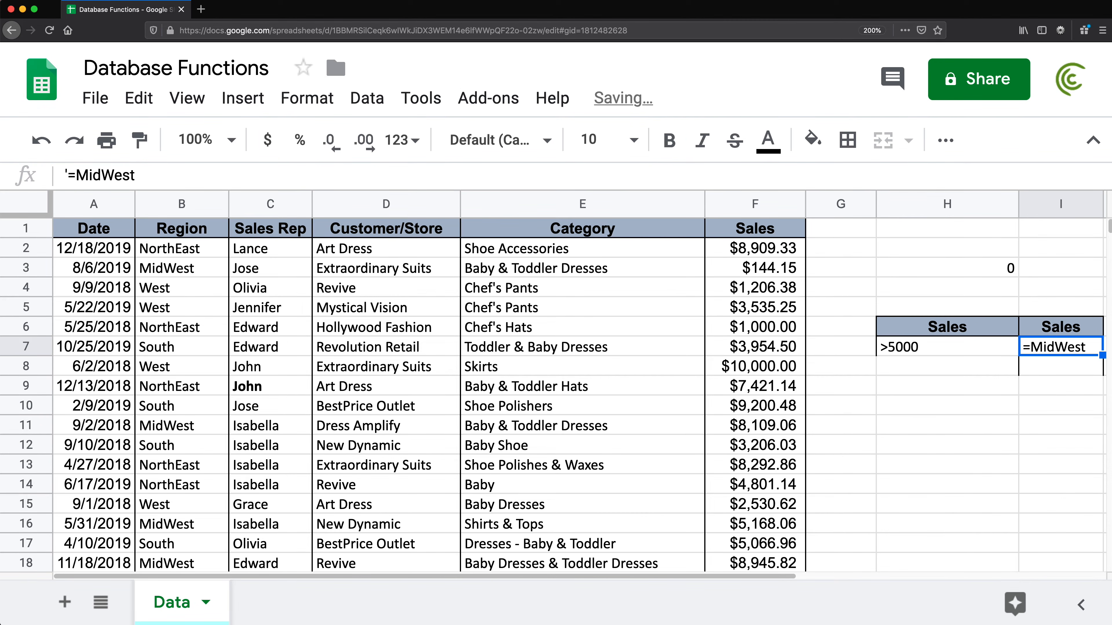
click(1081, 329)
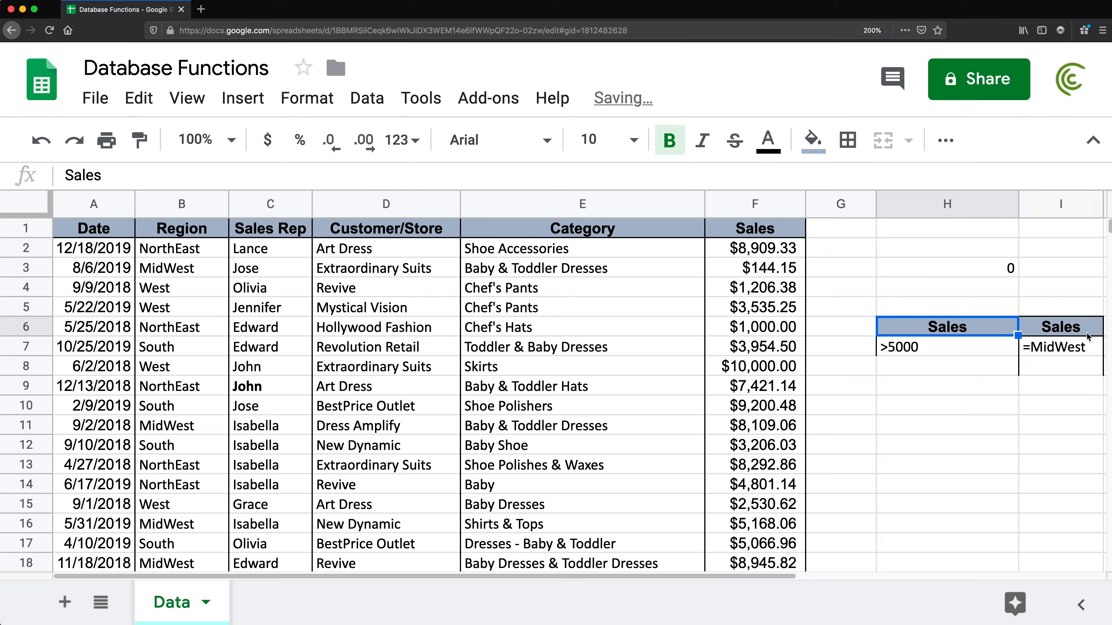
click(1049, 350)
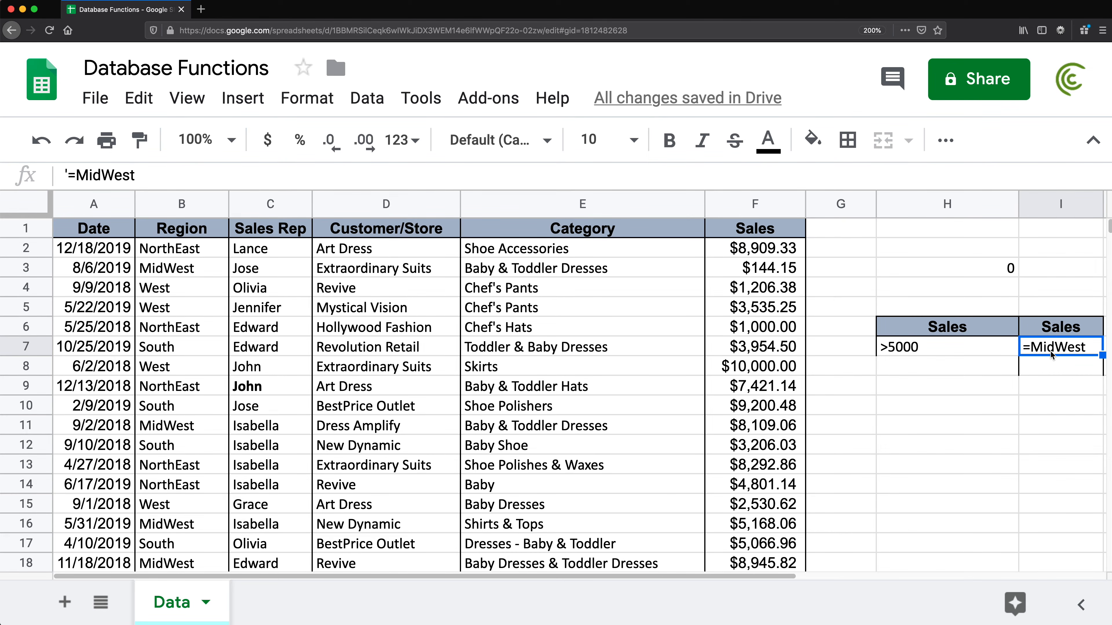
text(<)
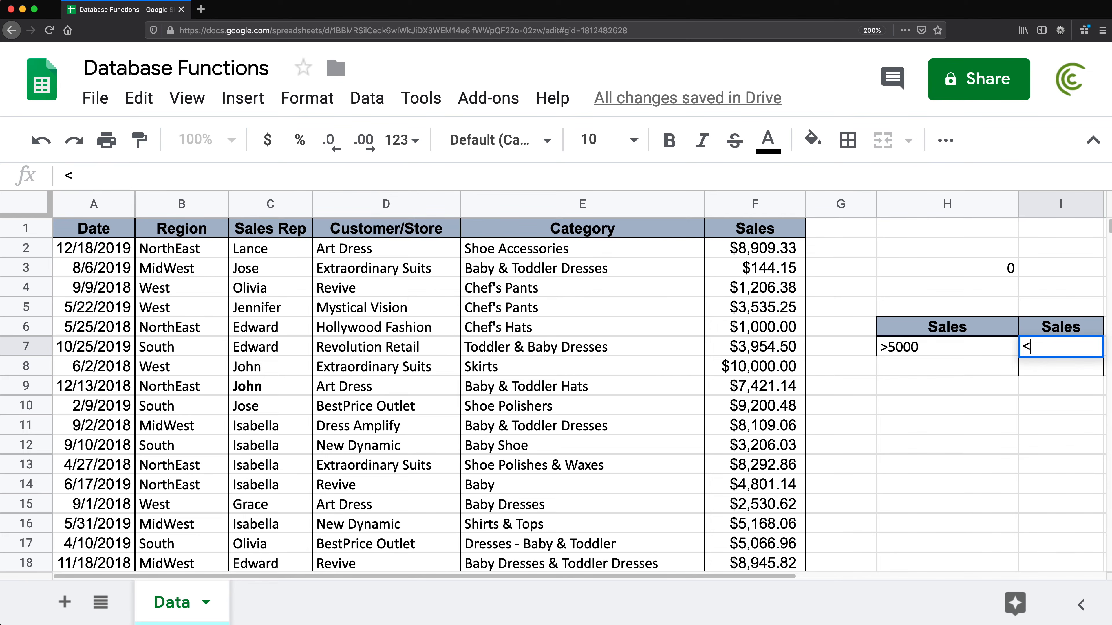
text(8000)
click(1036, 370)
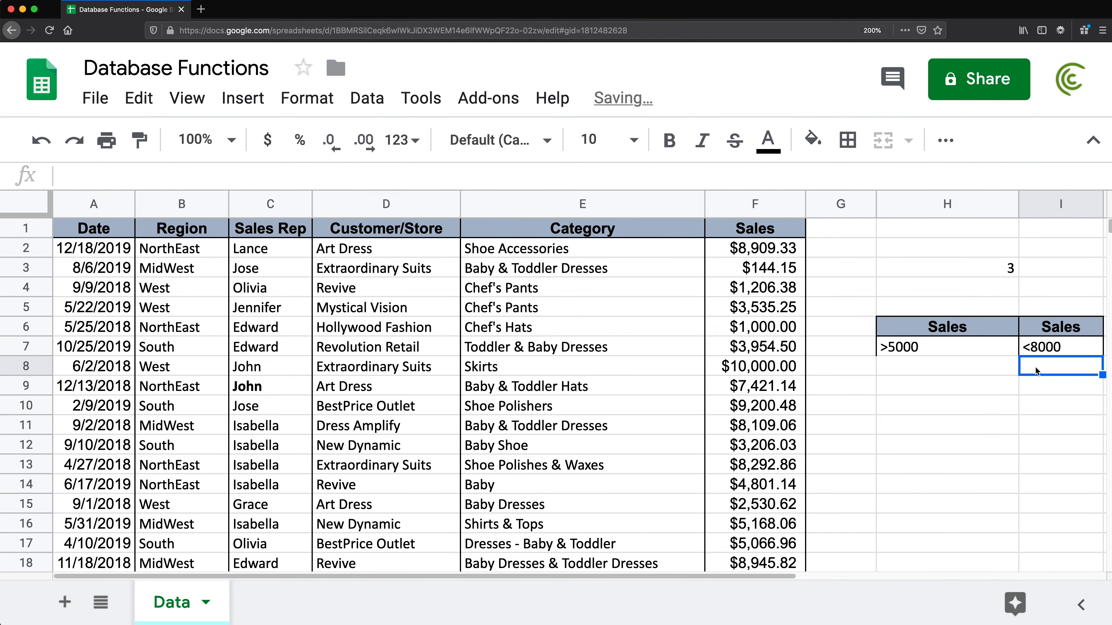
click(932, 349)
key(Right)
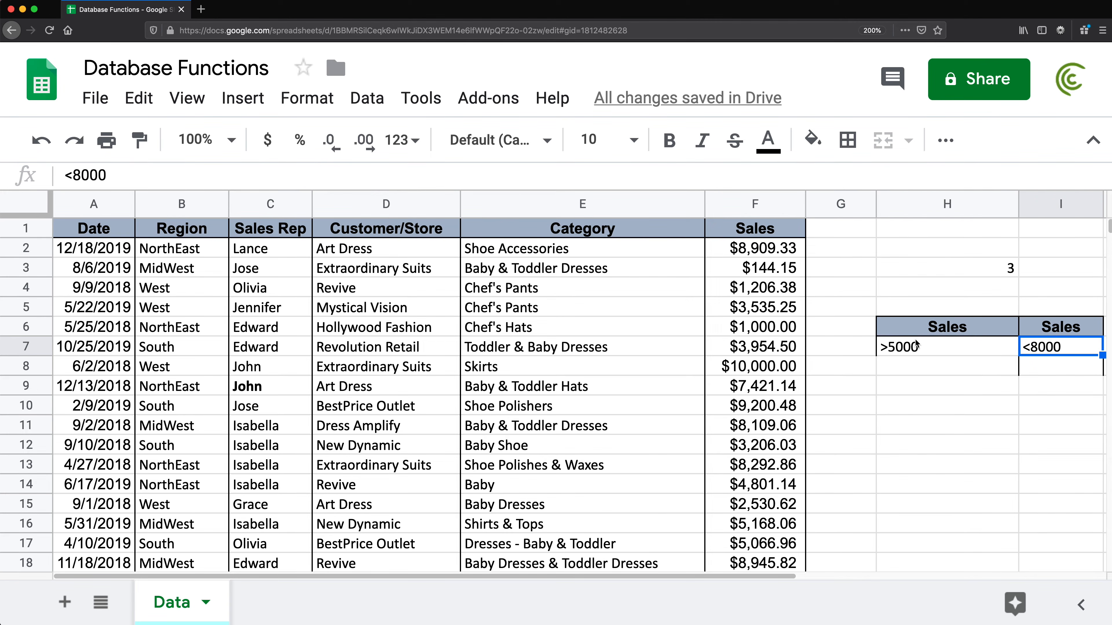
Lower the first Sales criterion in H7 to >1000.
click(917, 346)
double_click(899, 349)
key(BackSpace)
text(1)
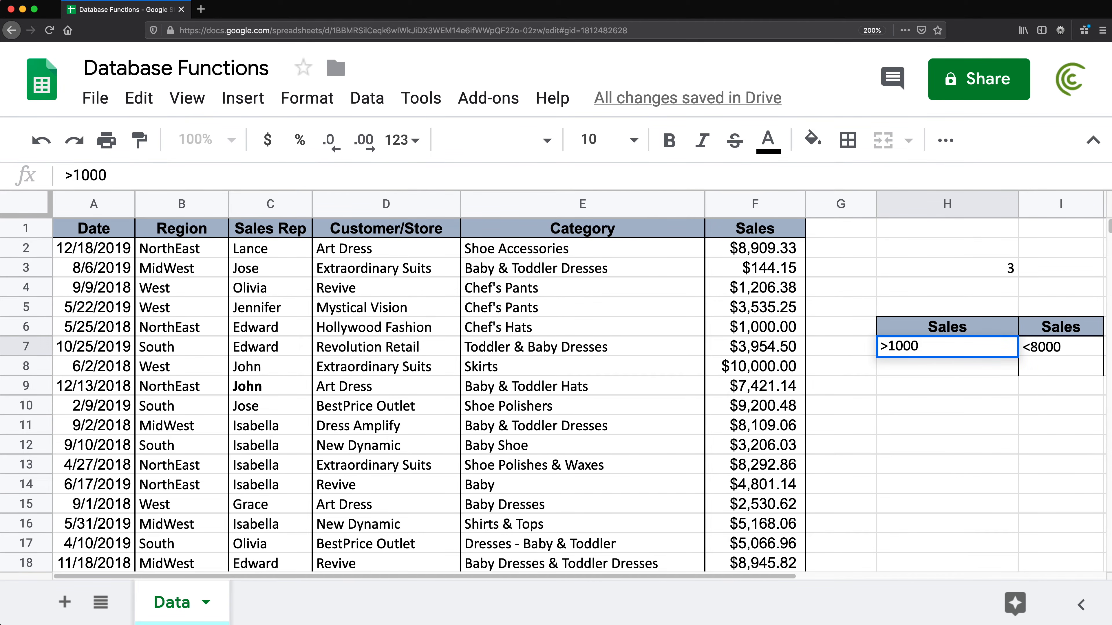
key(Return)
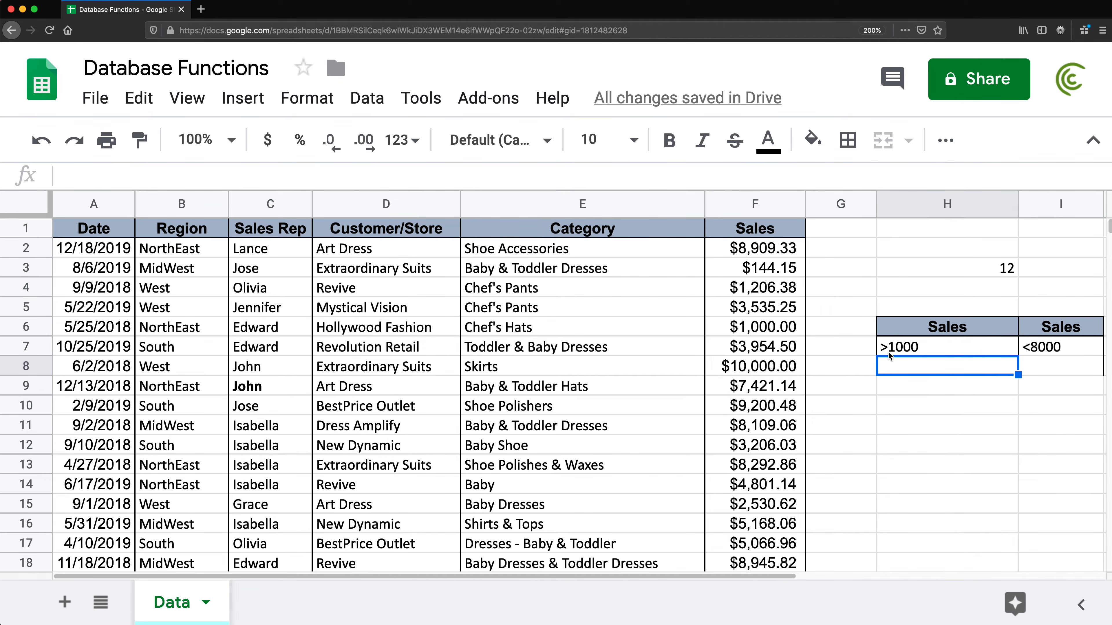
Make the lower Sales limit in H7 inclusive by changing it to >=1000.
click(889, 352)
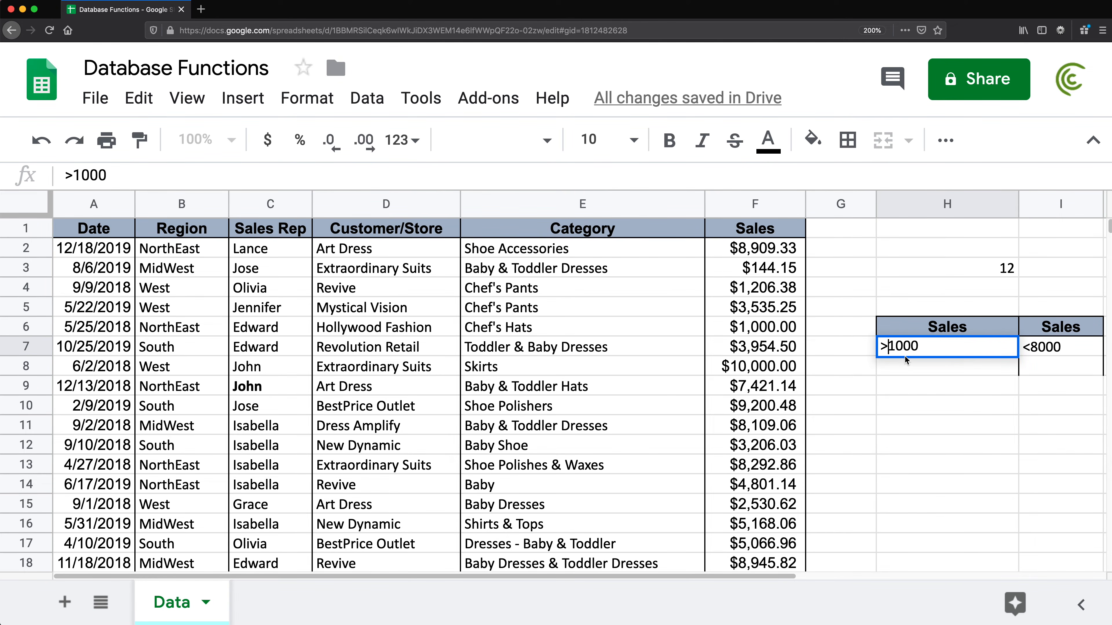
text(=)
key(Return)
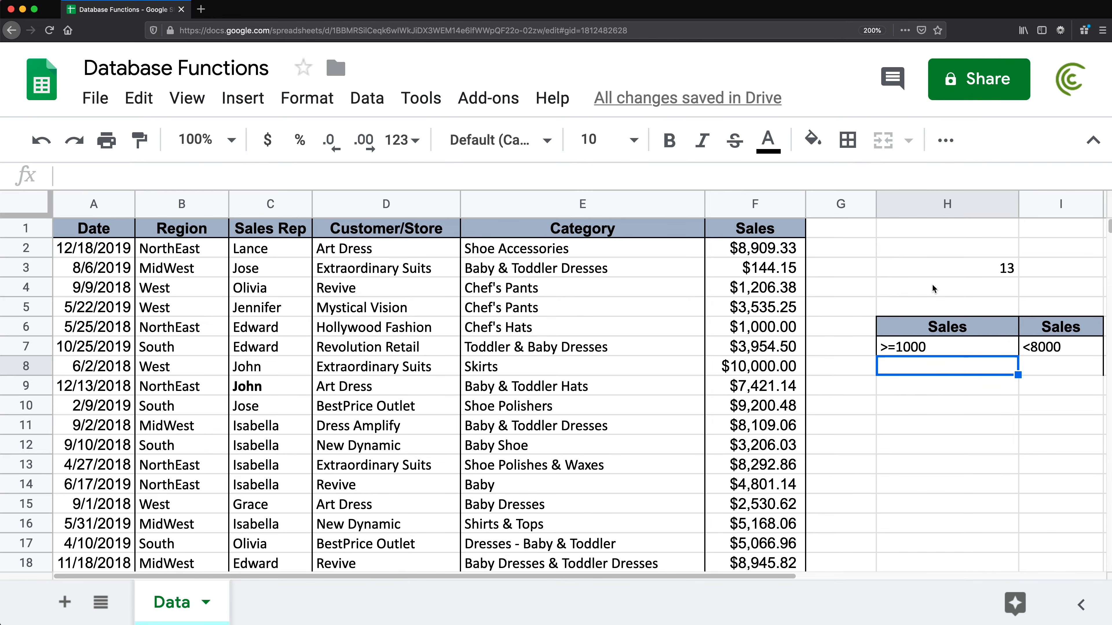
Examine the criteria range argument of the DCOUNTA formula in H3, leaving the formula unedited.
click(933, 268)
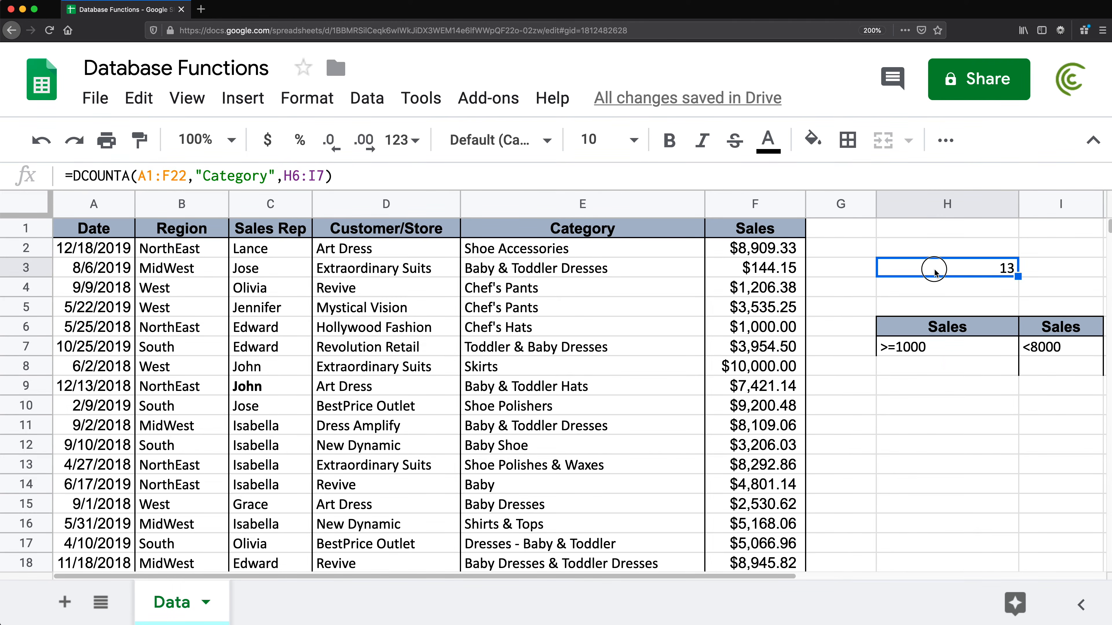
triple_click(934, 268)
click(915, 289)
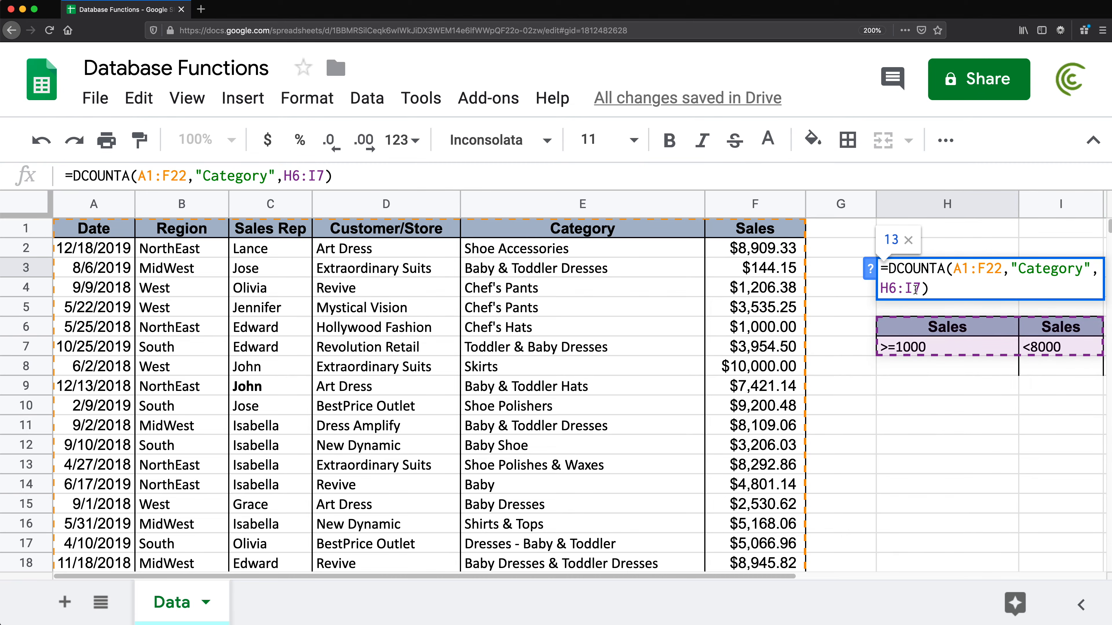
drag(921, 288, 883, 291)
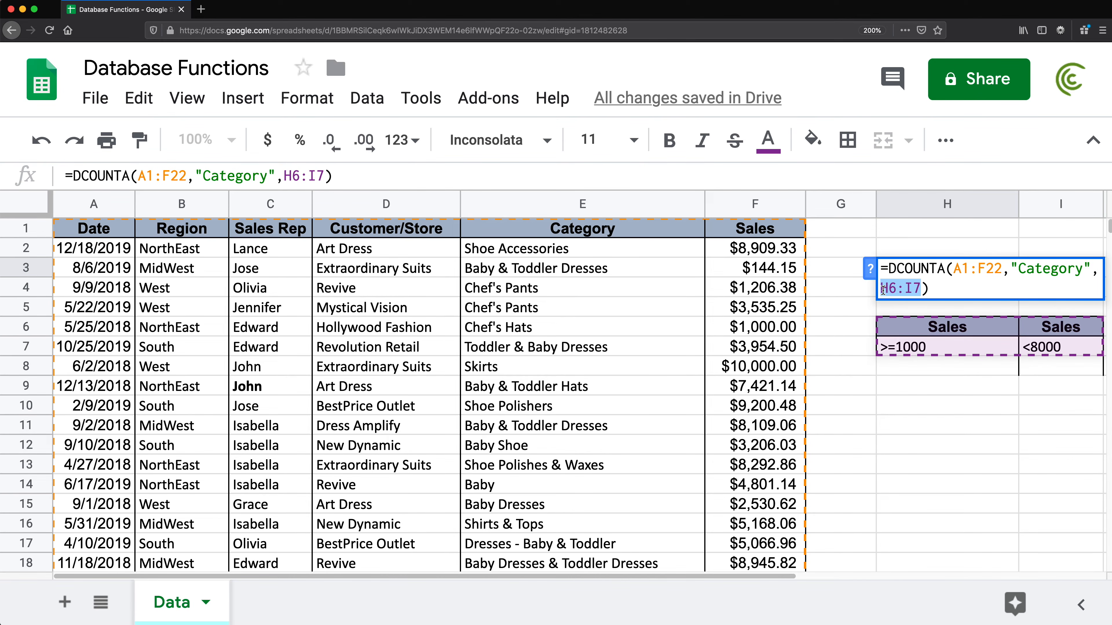
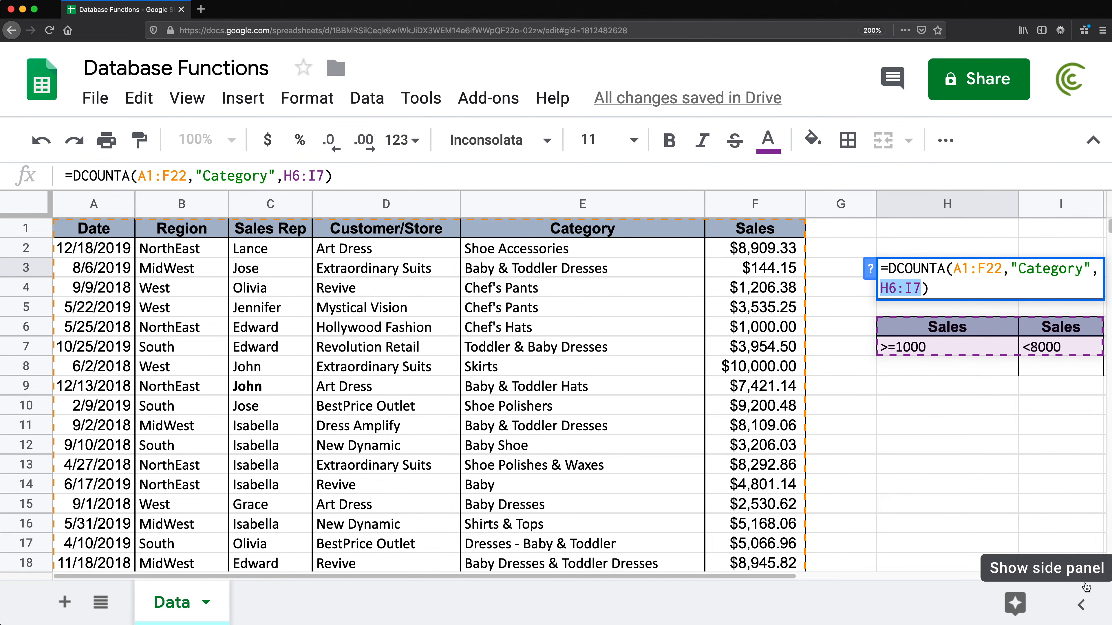
drag(783, 577, 1002, 587)
key(Escape)
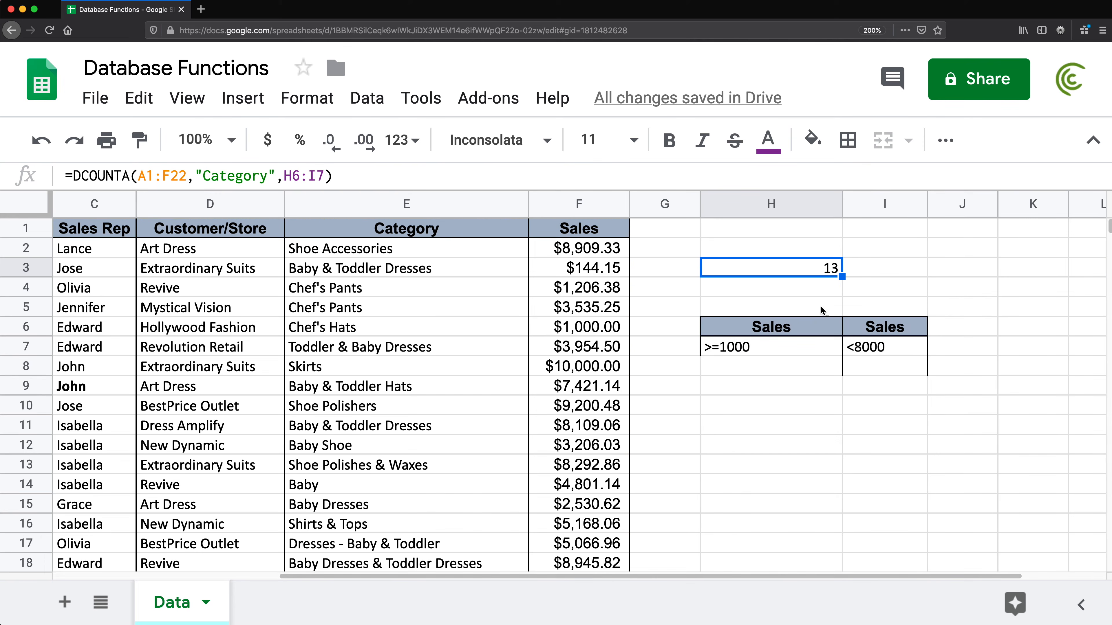
Replace the H6:I7 criteria range in the H3 DCOUNTA formula with an empty inline array {}.
double_click(810, 270)
click(965, 268)
key(BackSpace)
key(BackSpace)
key(BackSpace)
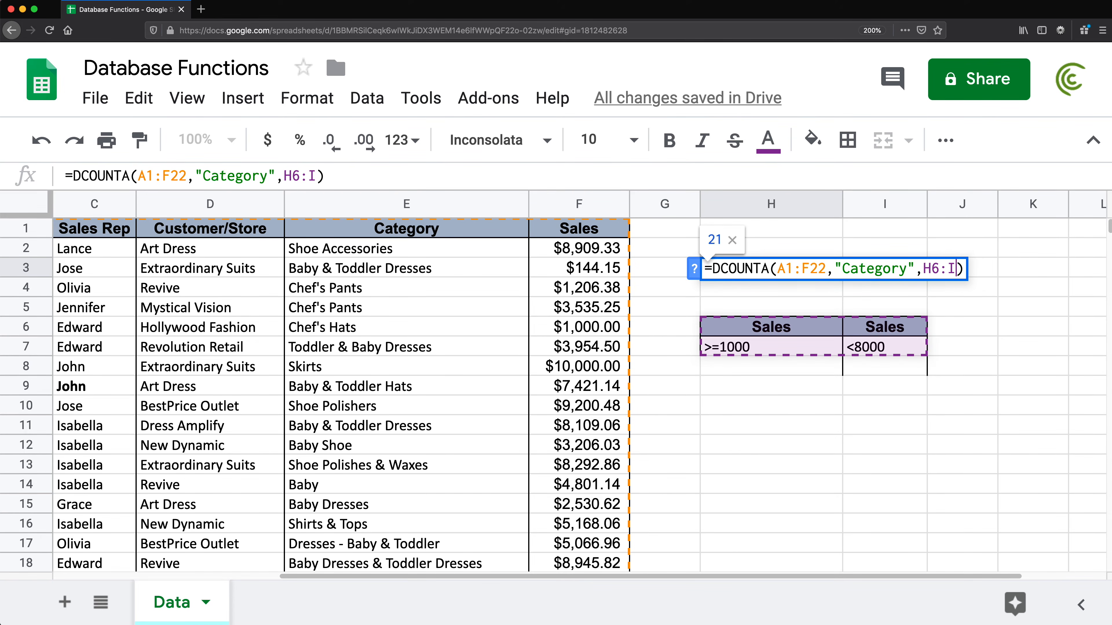
key(BackSpace)
key(BackSpace)
text({)
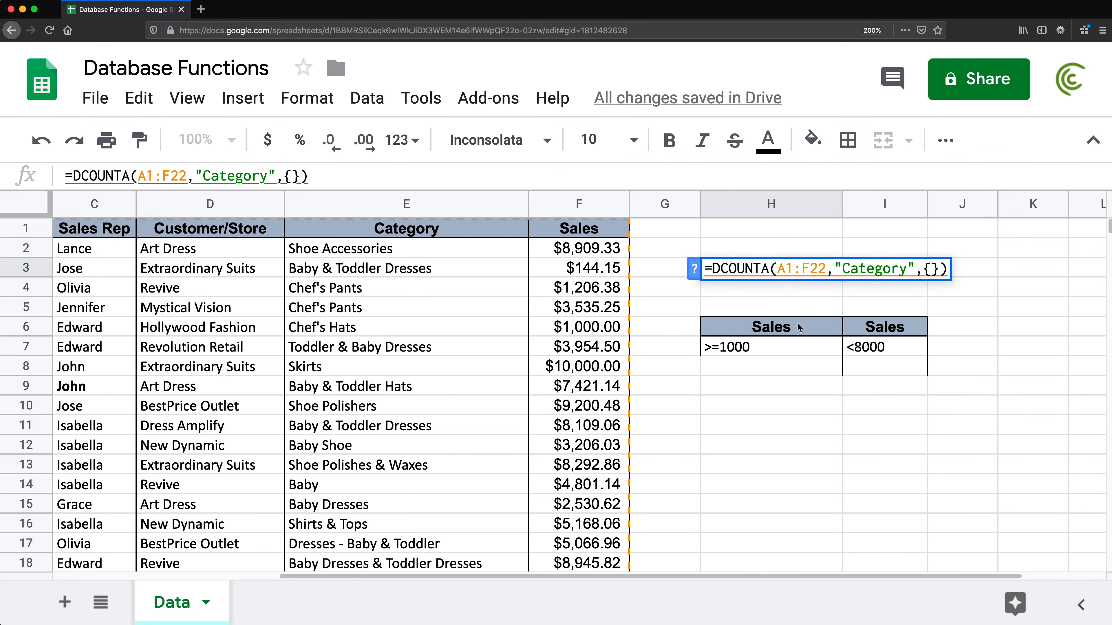
Enter "Sales" as the field header inside the inline criteria array.
text(")
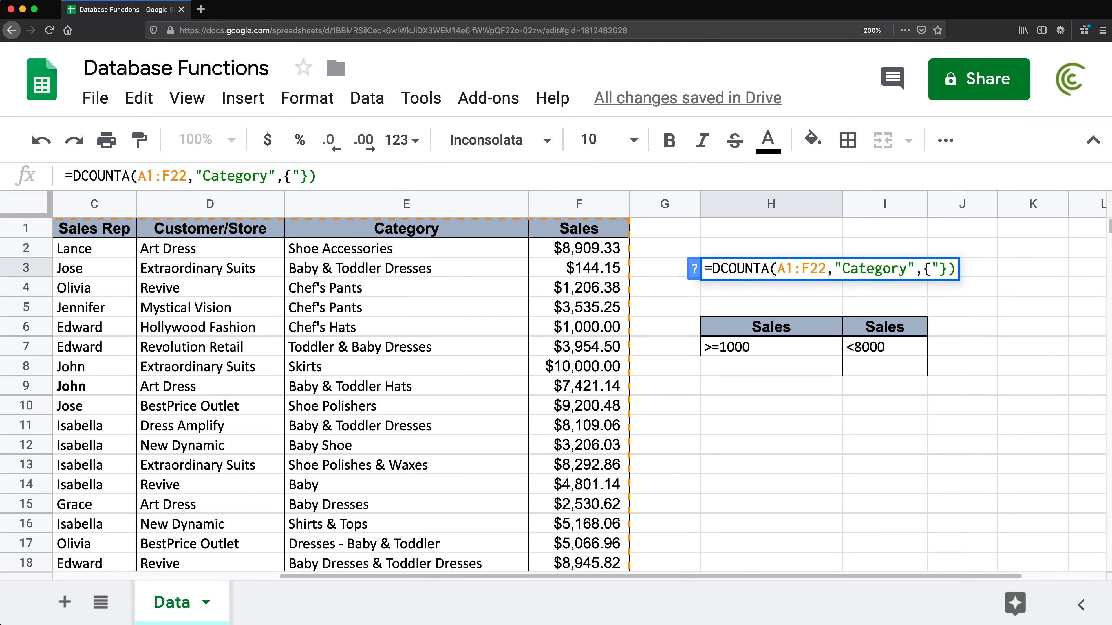
text(Dslrd)
key(BackSpace)
key(BackSpace)
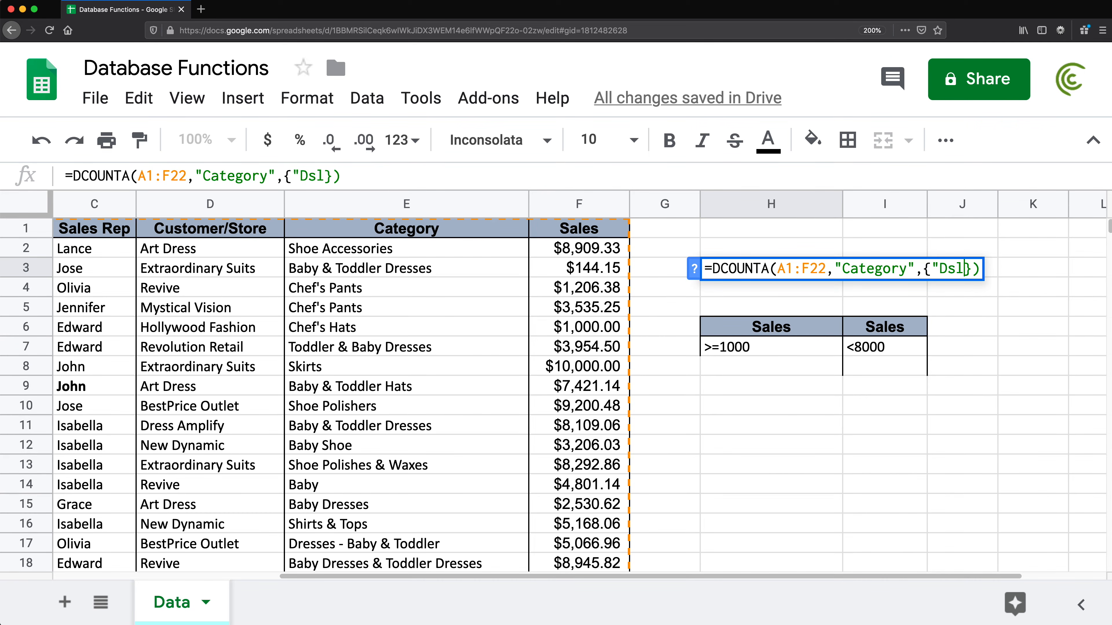
key(BackSpace)
key(BackSpace)
key(BackSpace)
text(Sale)
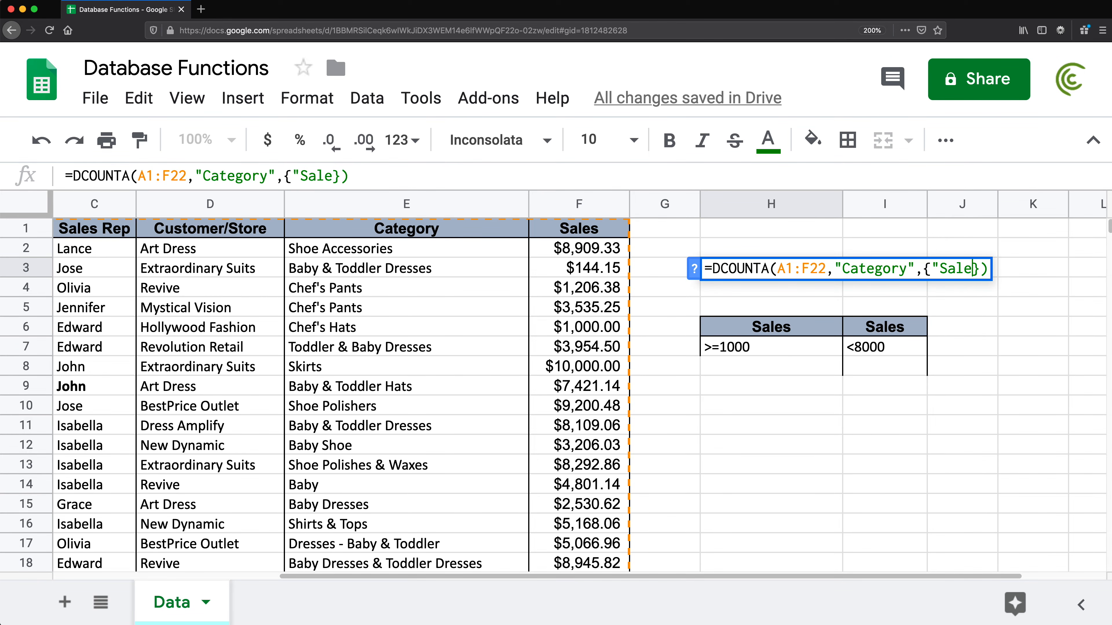
text(s")
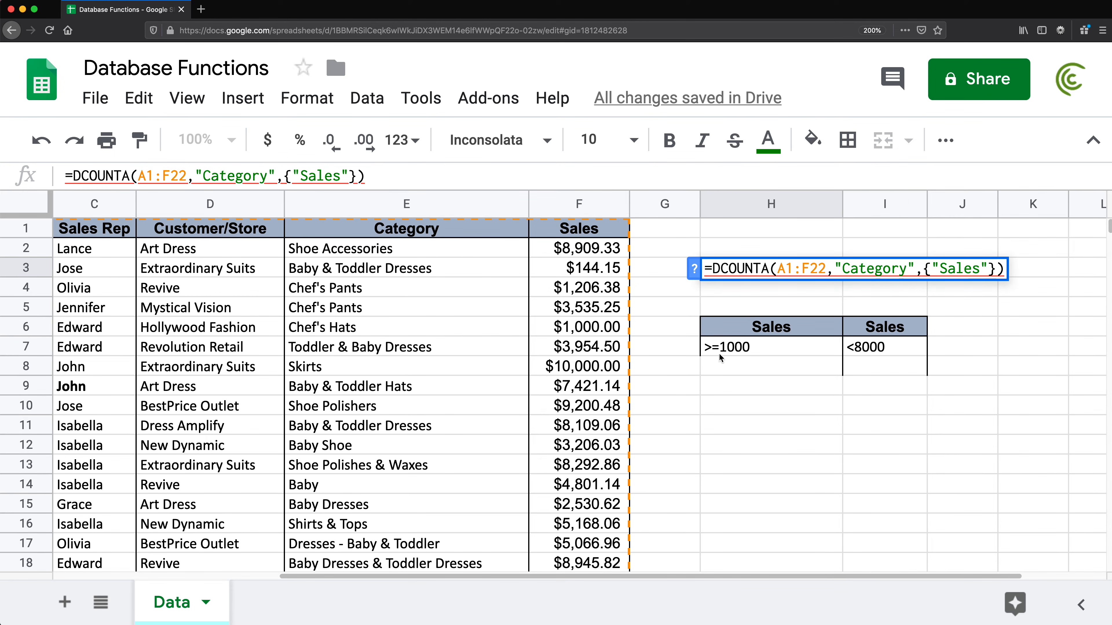
Add ">=1000" as the array's second row using a semicolon, commit the formula, and check it against the Sales column.
text(;)
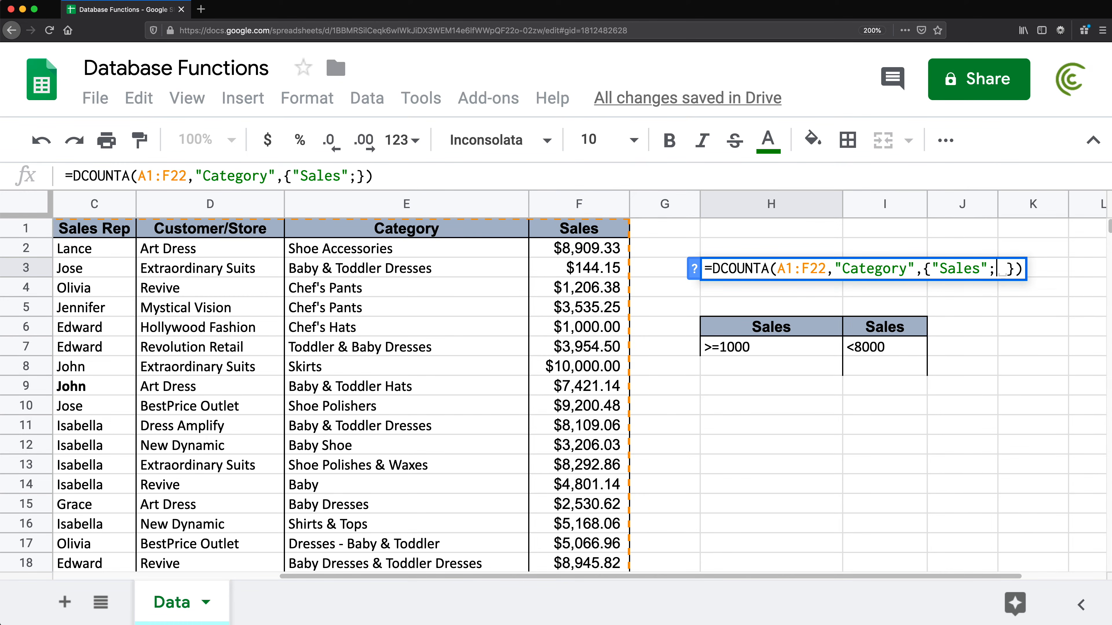
text("")
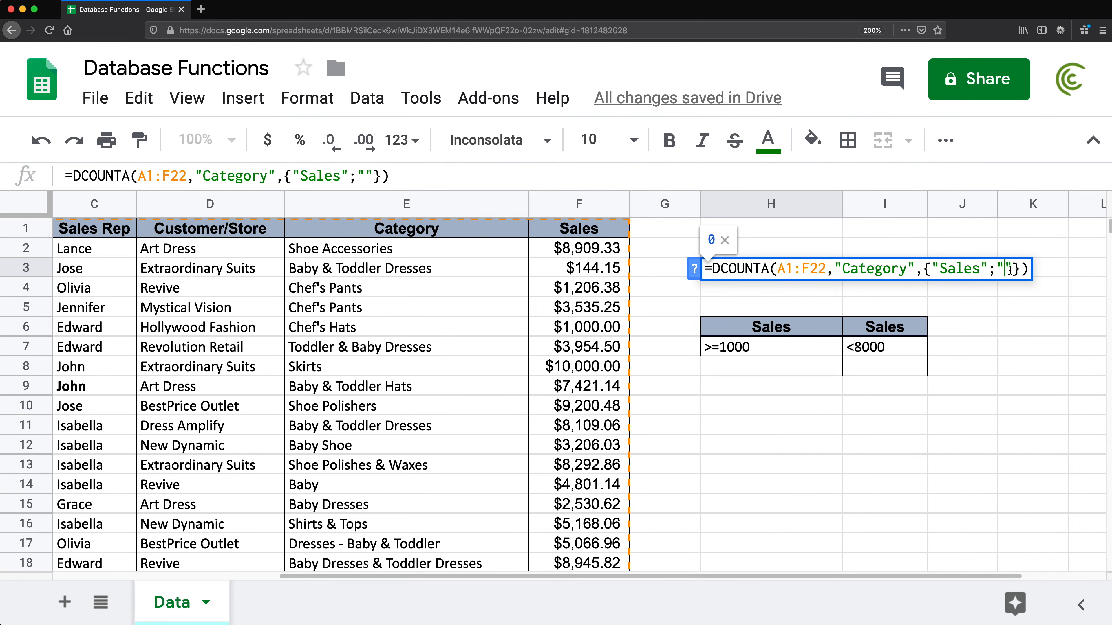
text(>=1000)
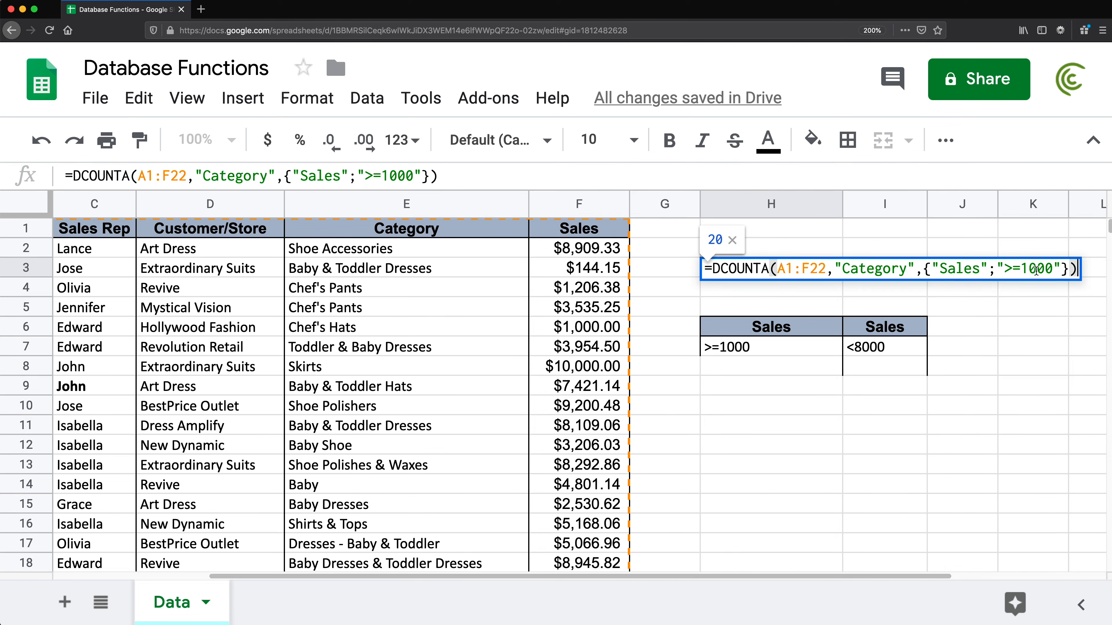
key(Return)
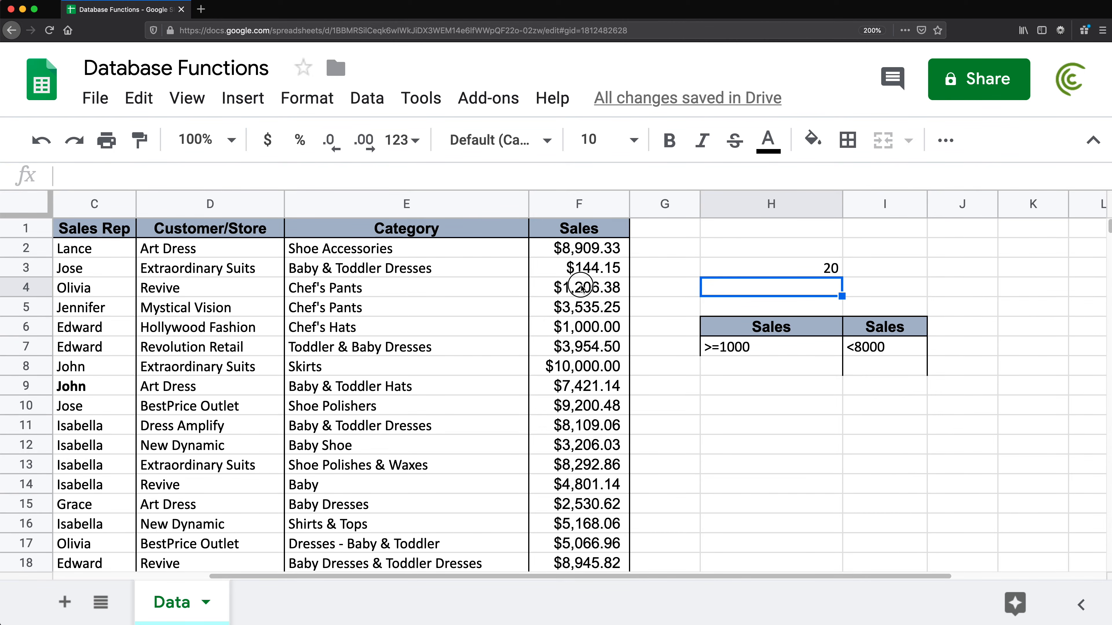
drag(585, 287, 585, 366)
click(587, 271)
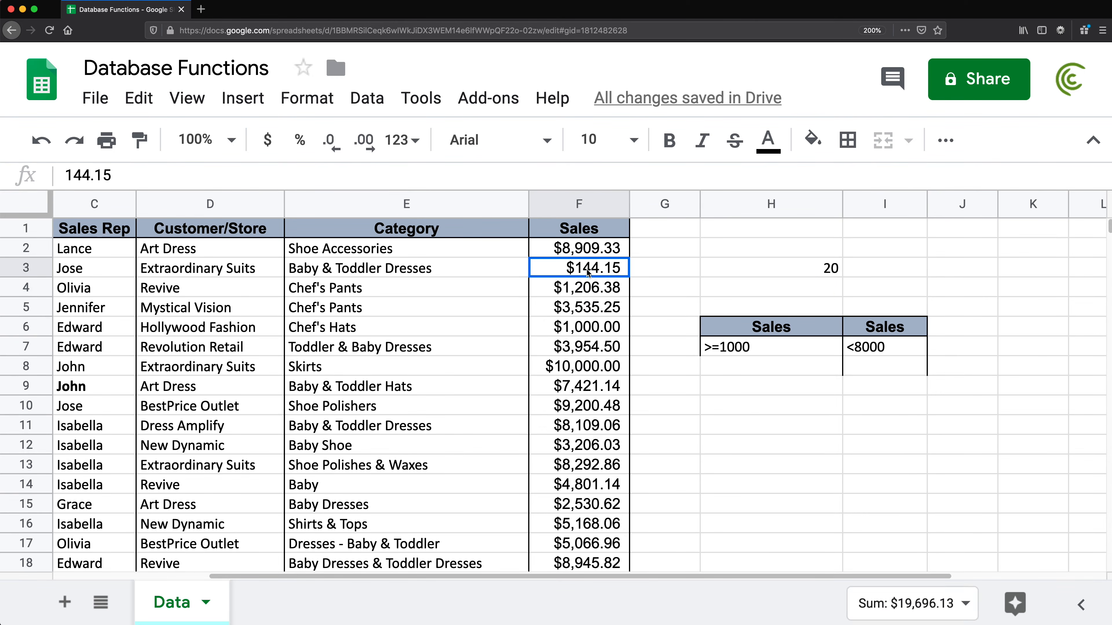
Add a second comma-separated "Sales" header to the first row of the inline criteria array in H3.
double_click(745, 268)
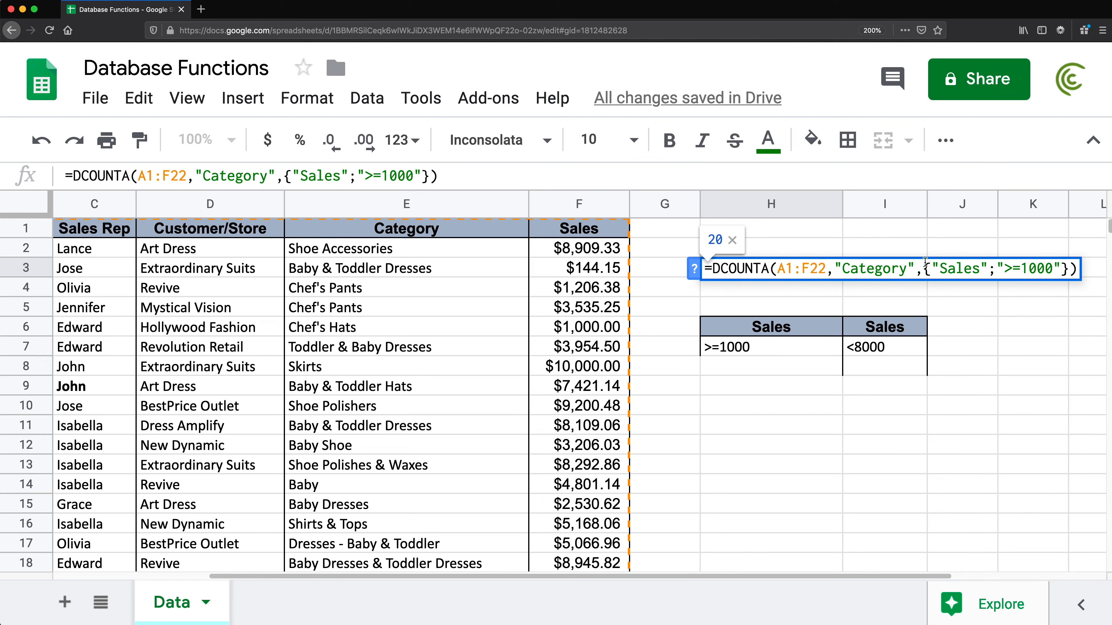
double_click(993, 268)
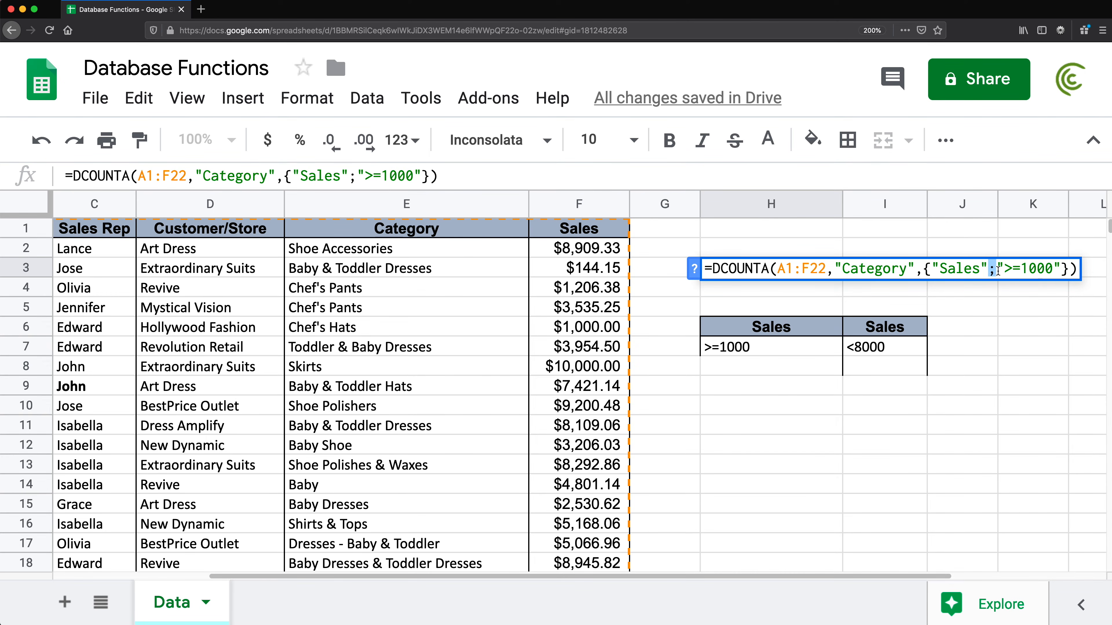
click(972, 268)
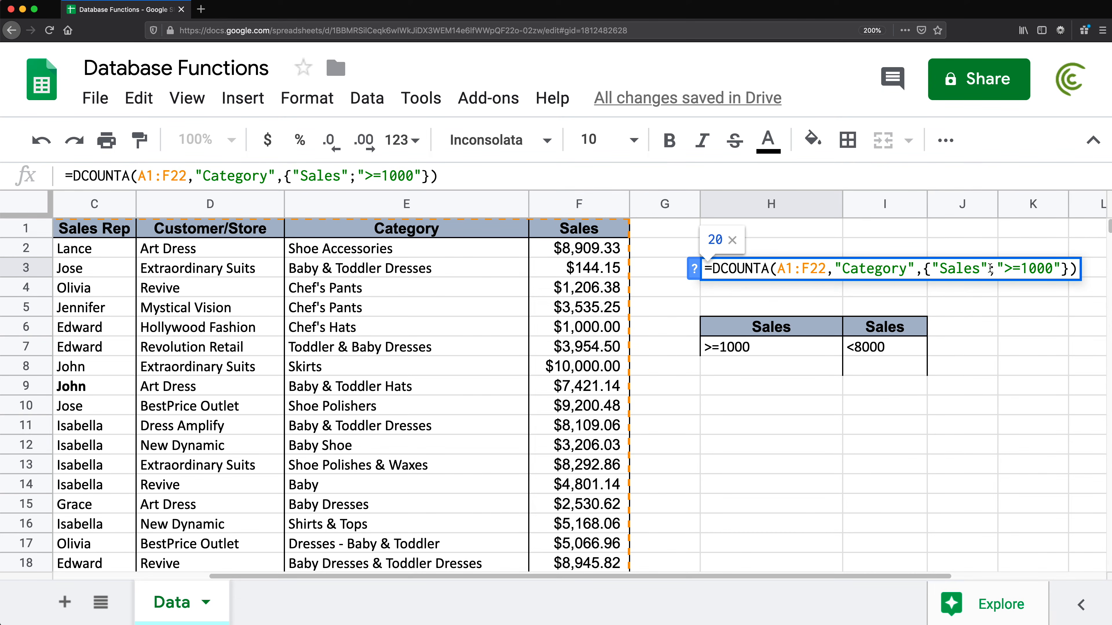
text(,)
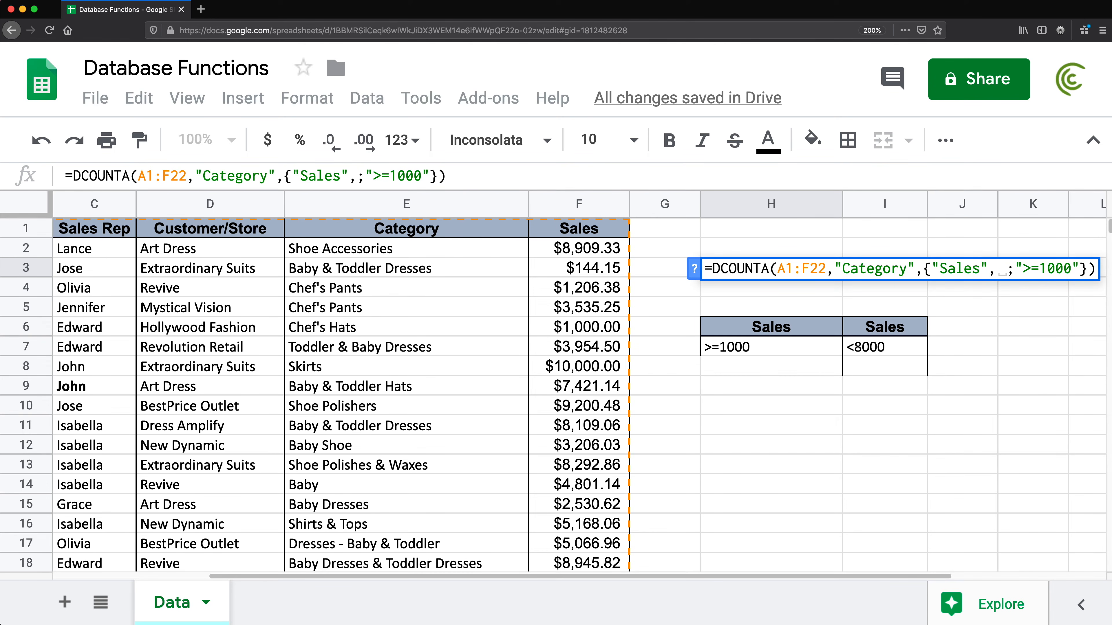
key(BackSpace)
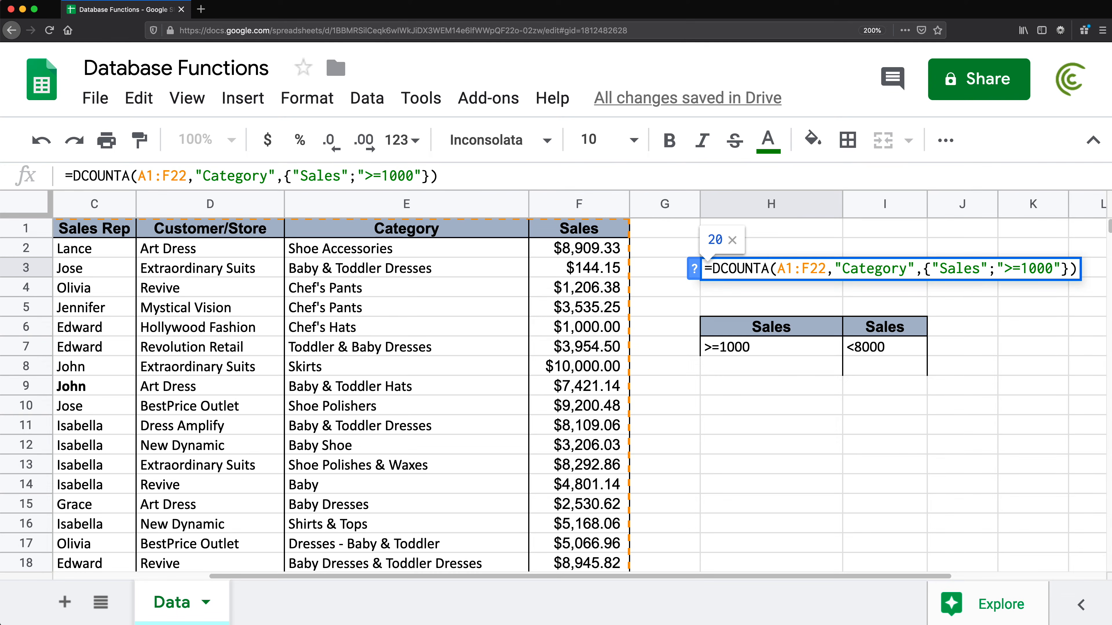
text(\)
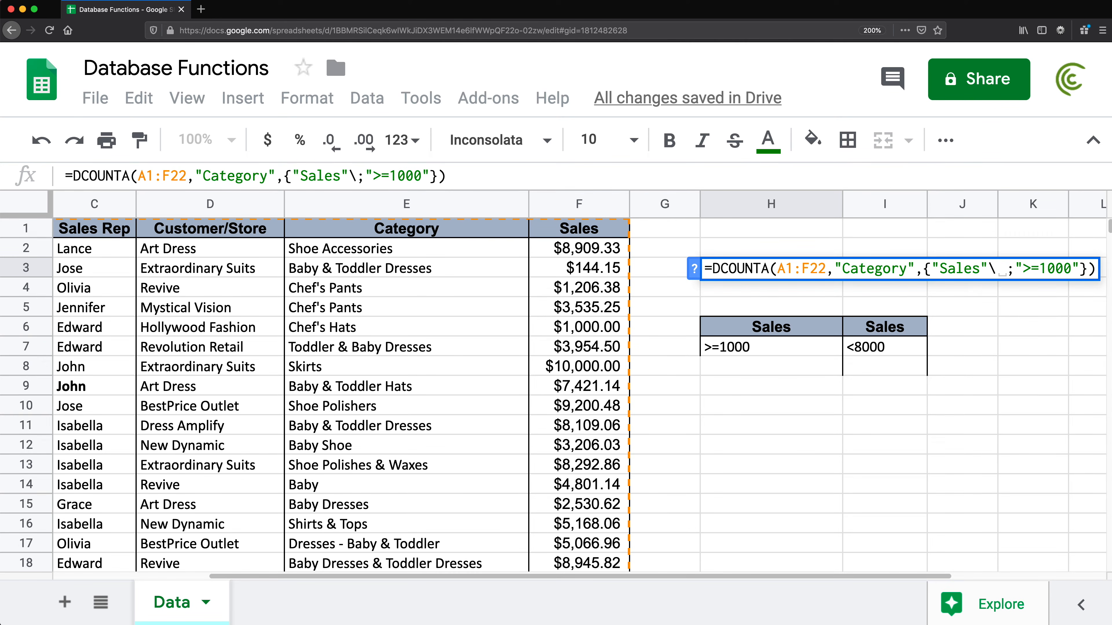
key(BackSpace)
text(,{"Sales",")
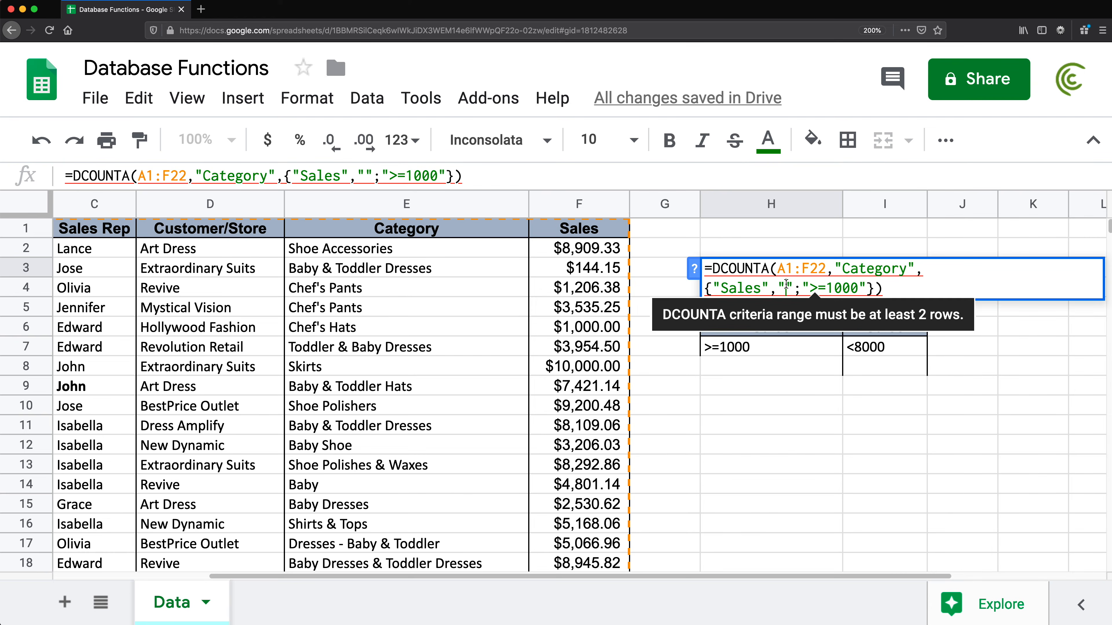
text(Sales)
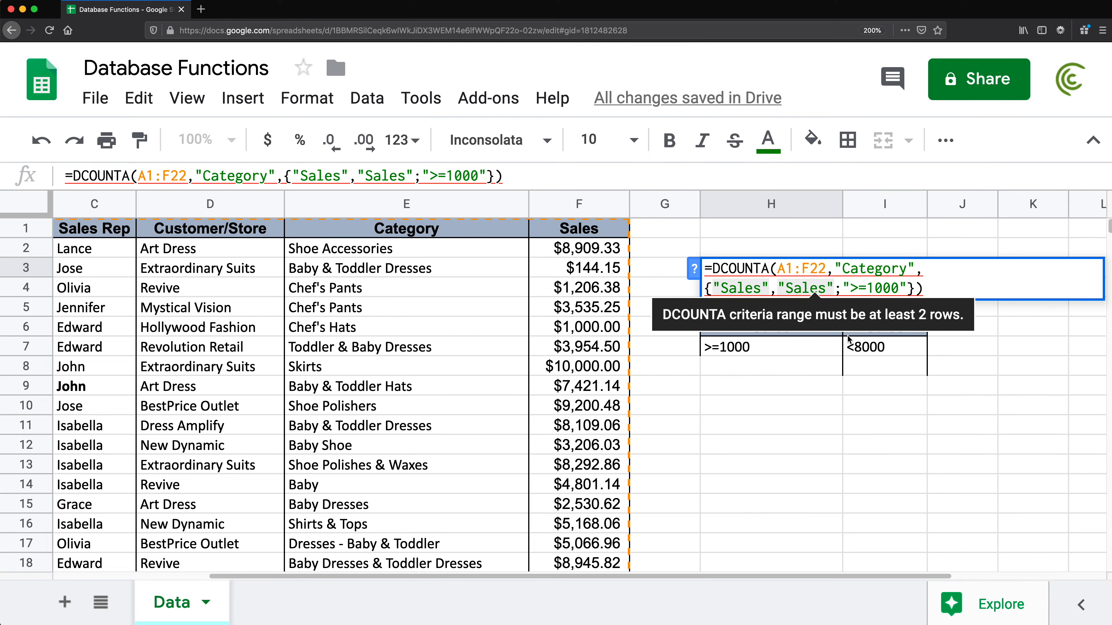
Add "<8000" after ">=1000" in the array's second row and commit the DCOUNTA formula.
click(842, 287)
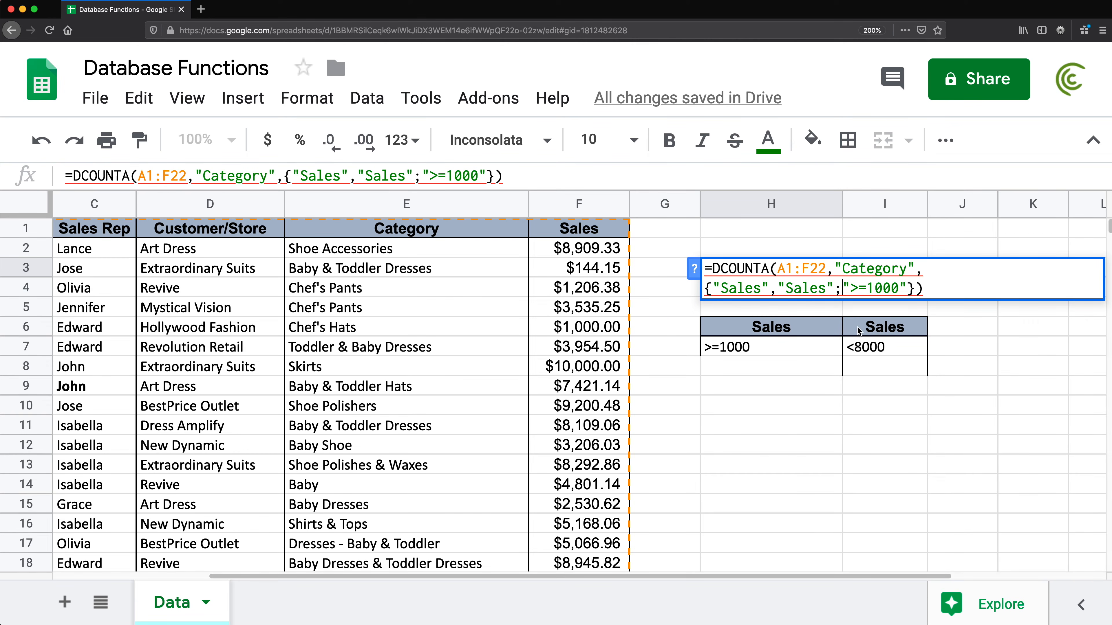
drag(713, 288, 769, 288)
double_click(806, 288)
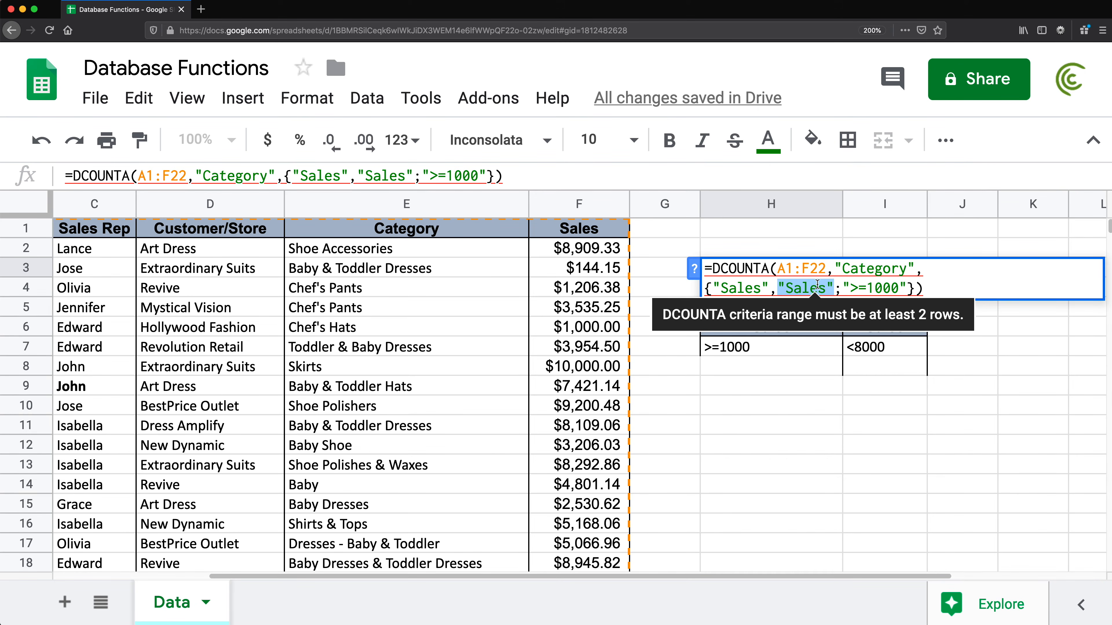
double_click(838, 289)
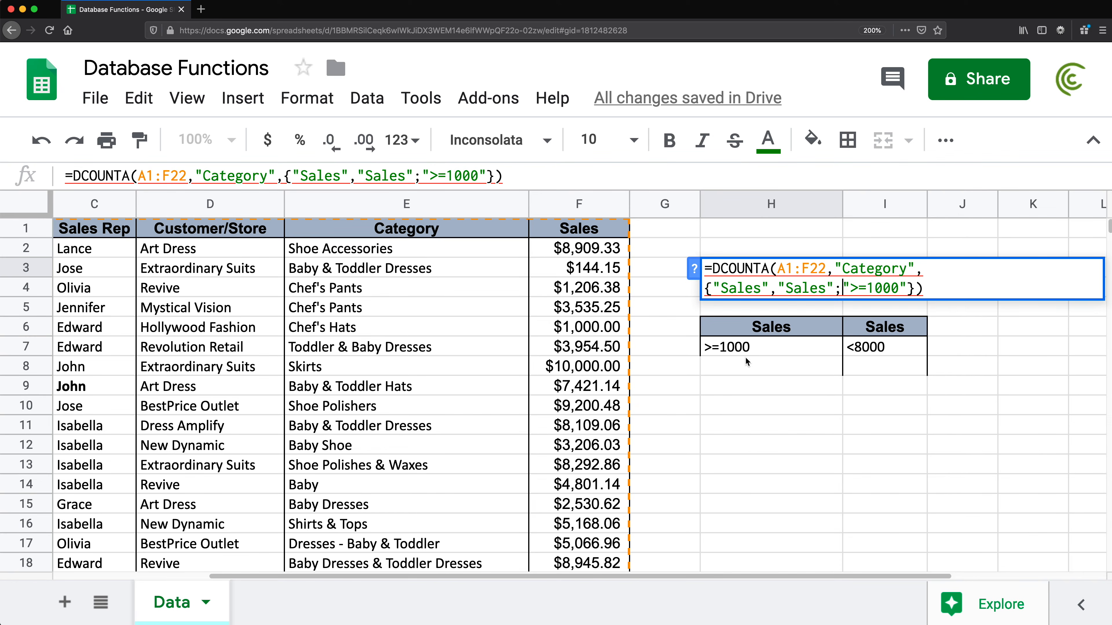
click(909, 288)
text(,)
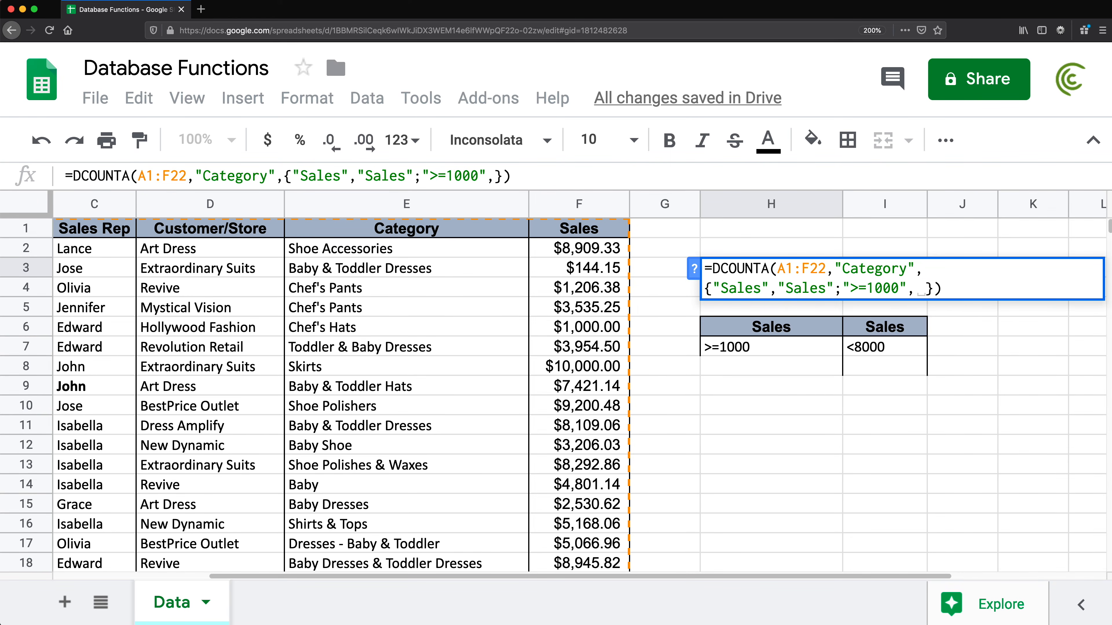
text("")
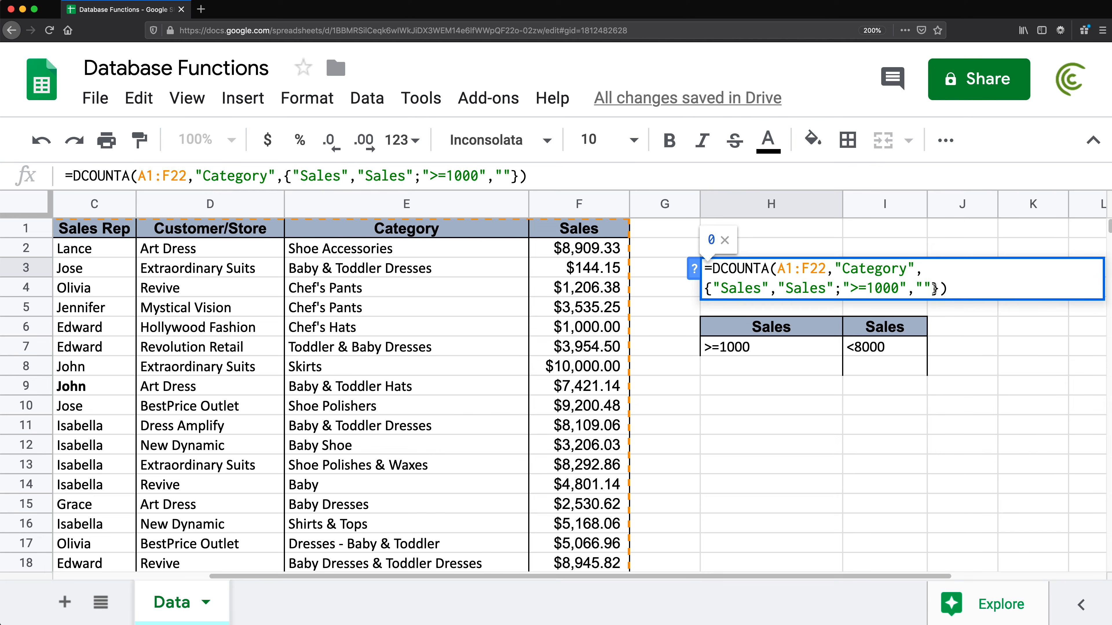
click(926, 289)
text(<8000)
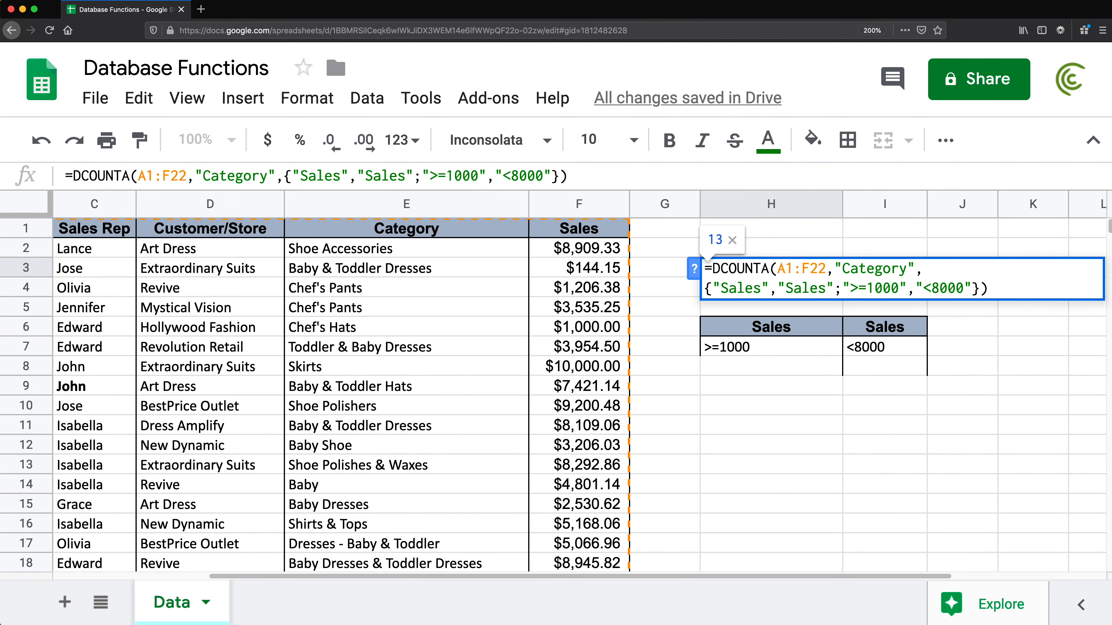
key(Return)
Replace the literal "<8000" in the H3 criteria array with a reference to cell I7.
double_click(799, 274)
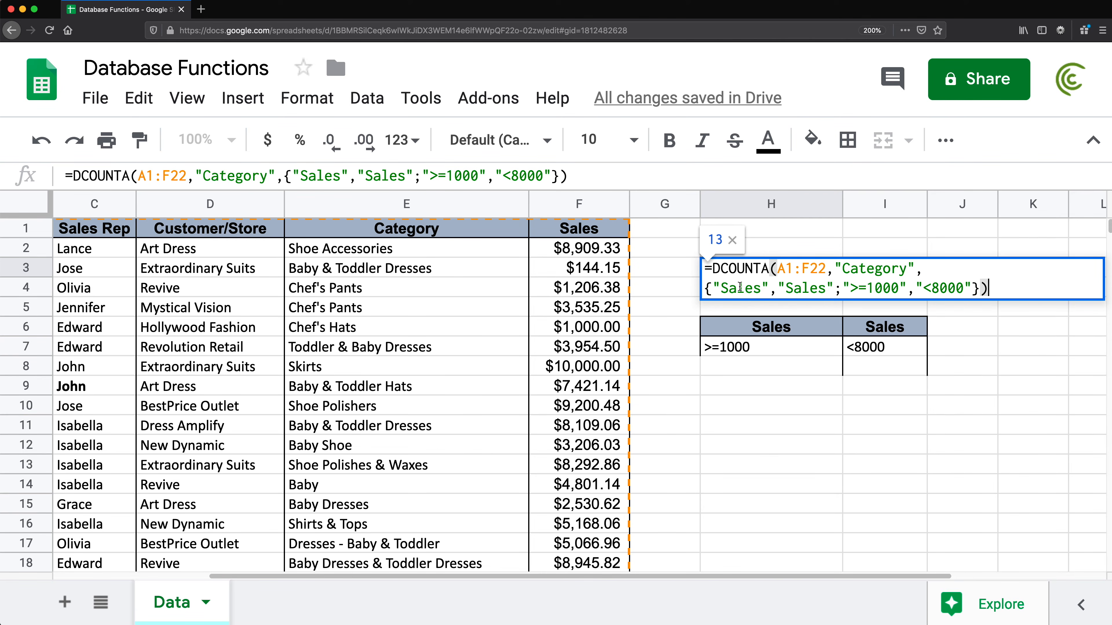
click(787, 287)
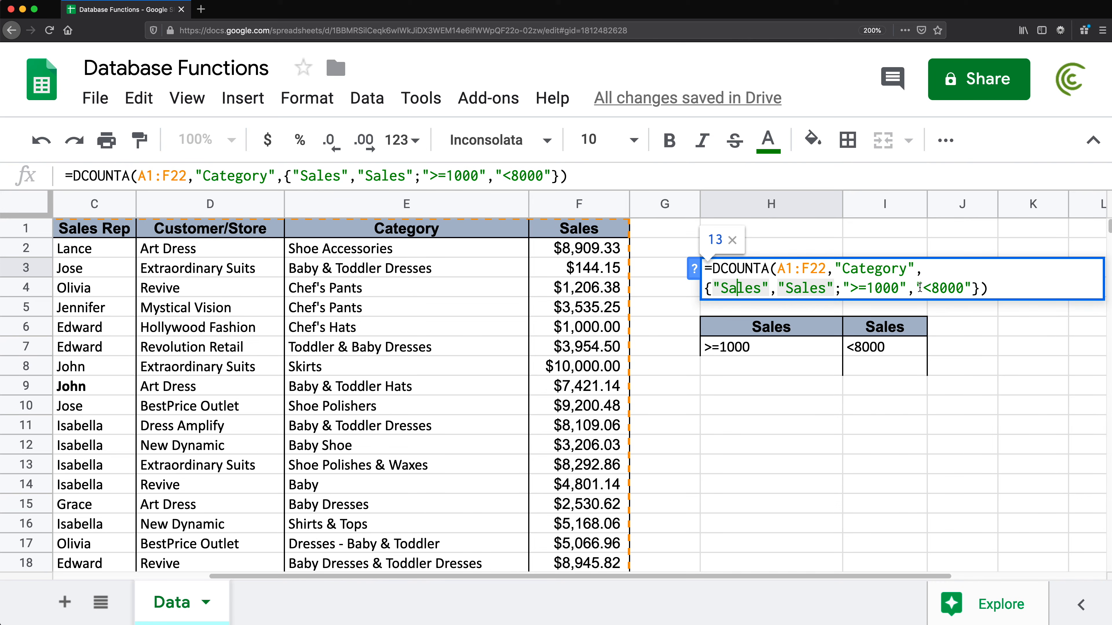
drag(918, 287, 971, 289)
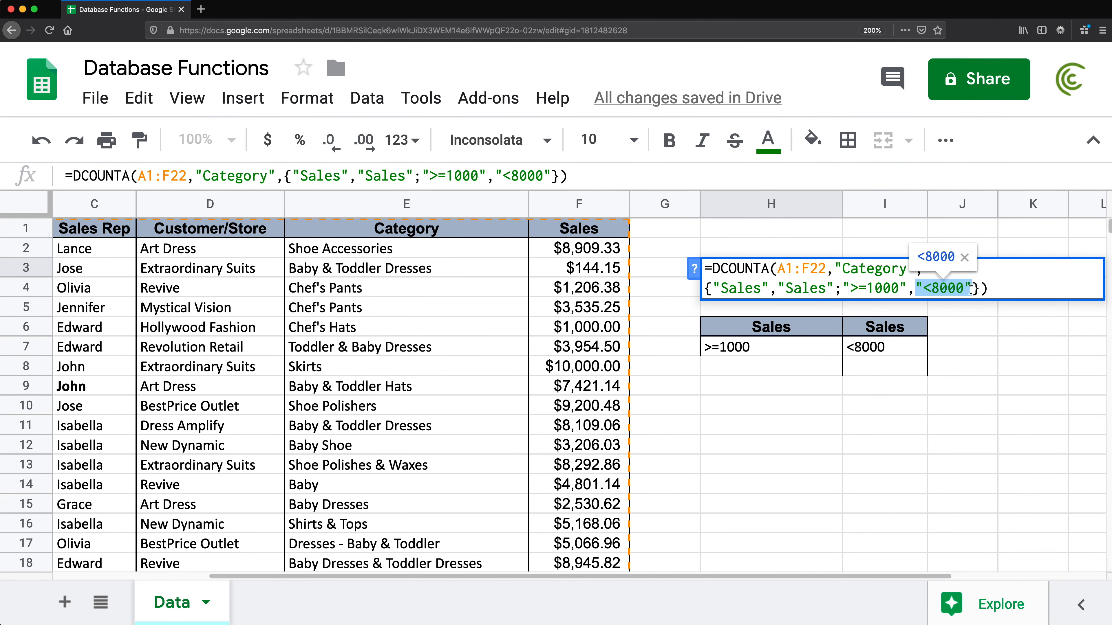
key(BackSpace)
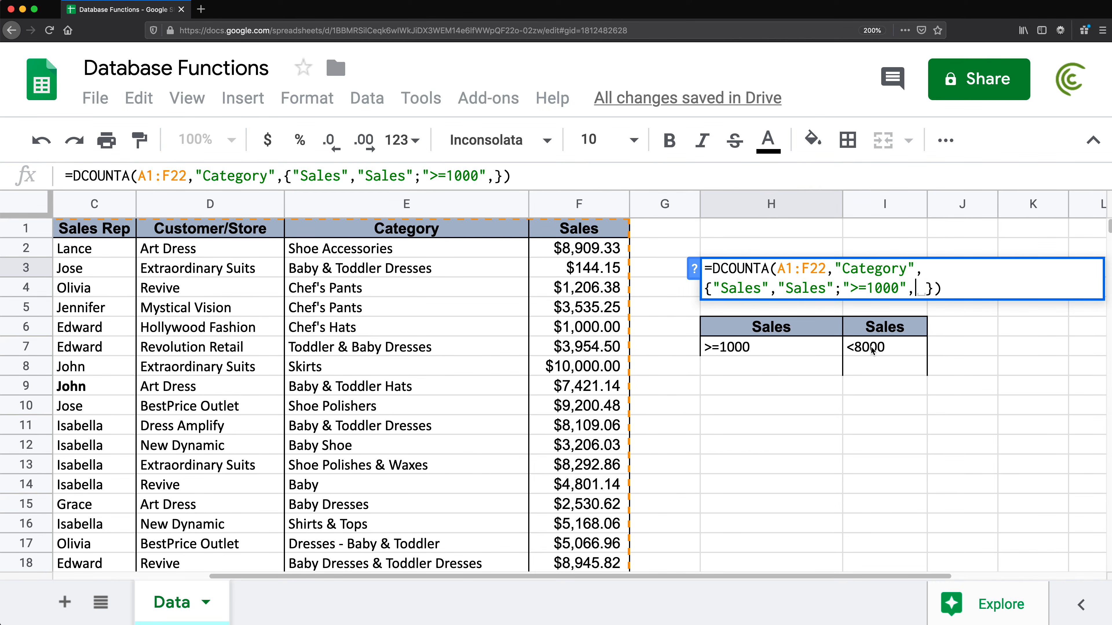
click(872, 349)
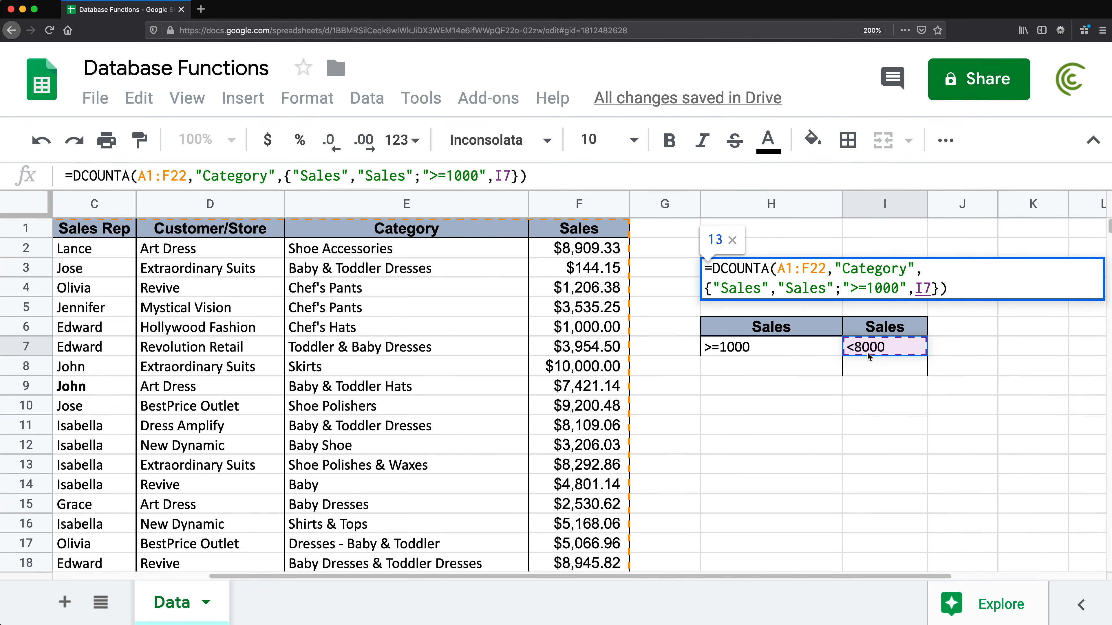
key(Return)
Enter the lower Sales threshold 1000 as a plain number in cell H10.
double_click(806, 270)
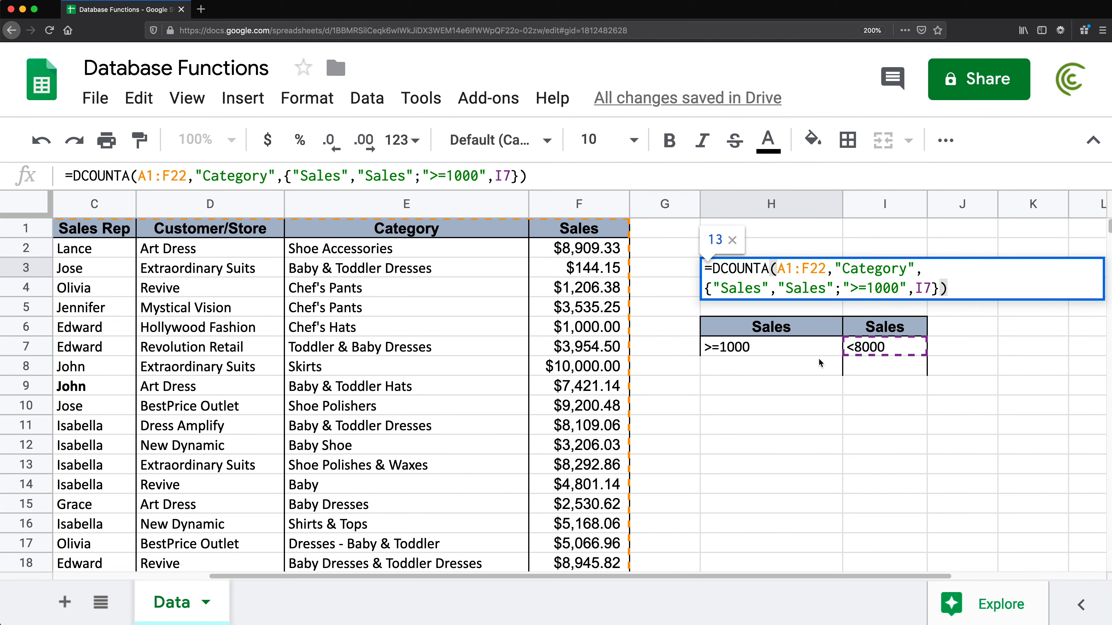
key(Return)
key(Down)
key(Down)
key(Down)
key(Down)
key(Down)
key(Down)
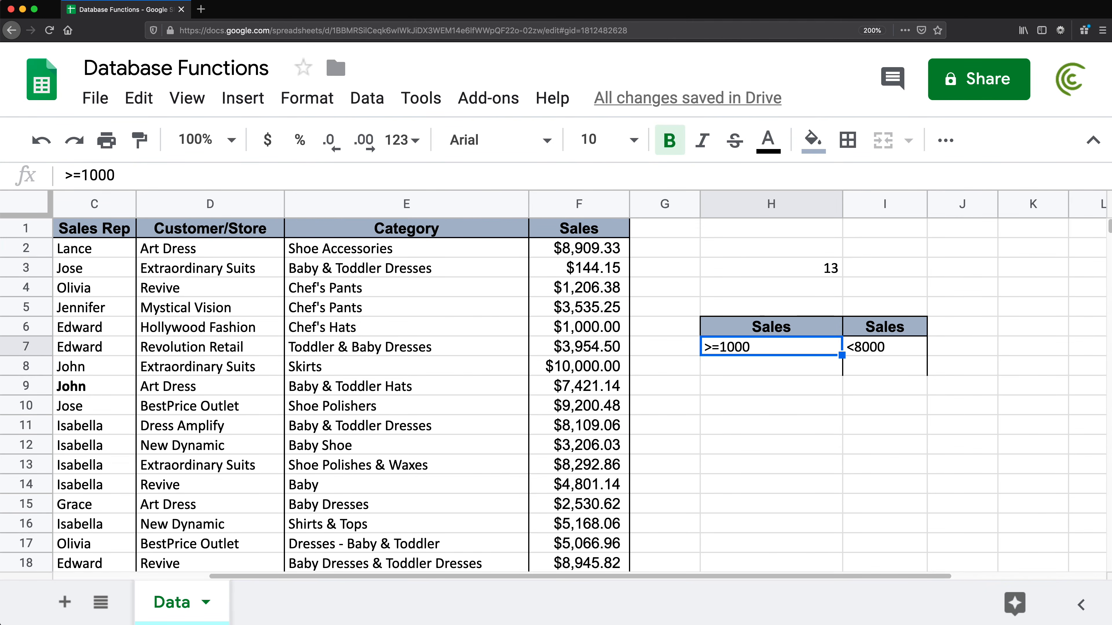
text(1000)
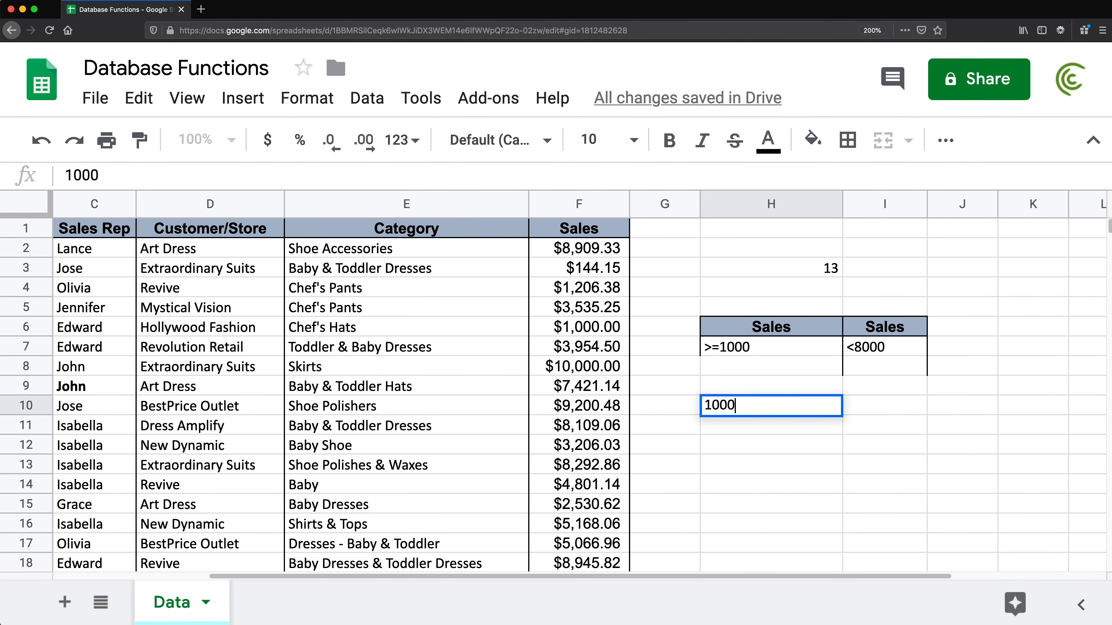
key(Return)
Replace the ">=1000" literal in the H3 criteria array with ">=" concatenated to a reference to cell H10.
double_click(828, 269)
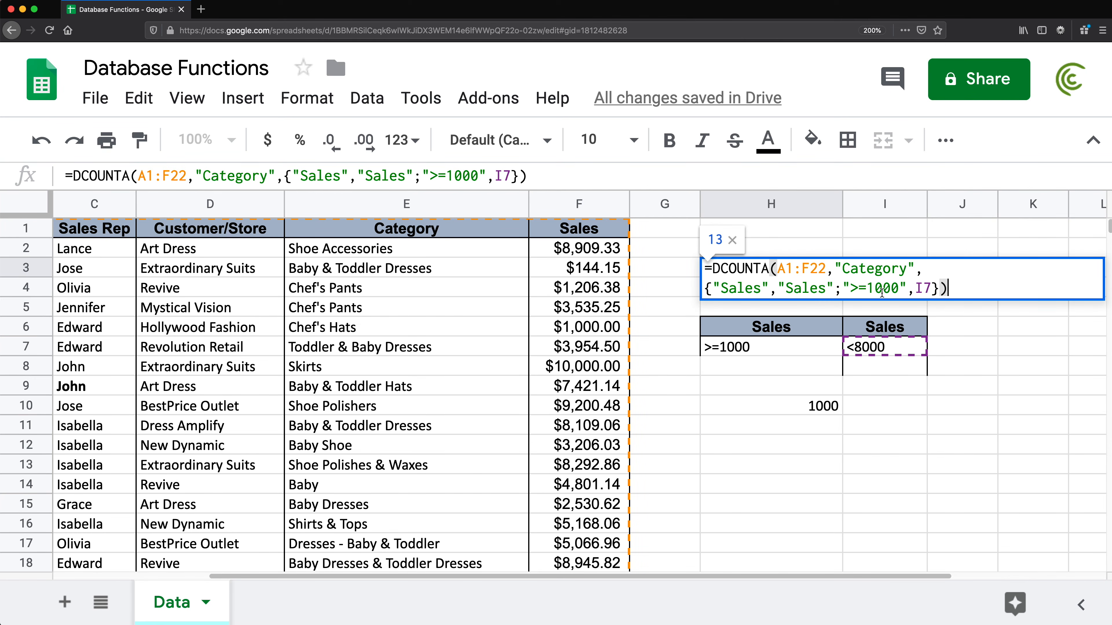
click(902, 288)
key(BackSpace)
key(BackSpace)
key(BackSpace)
key(BackSpace)
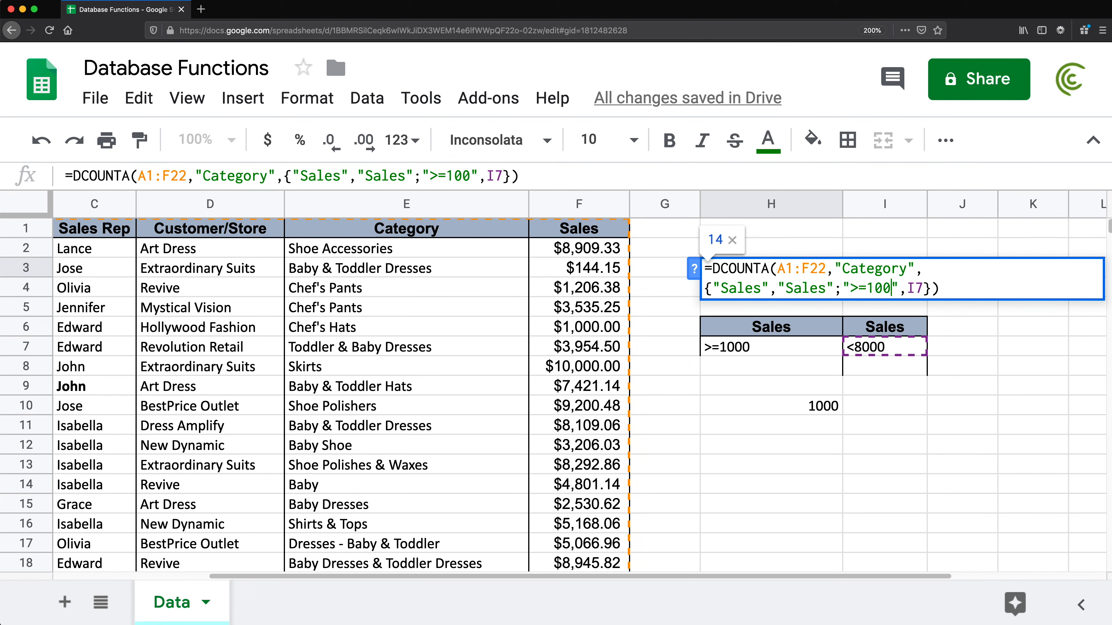
text(&)
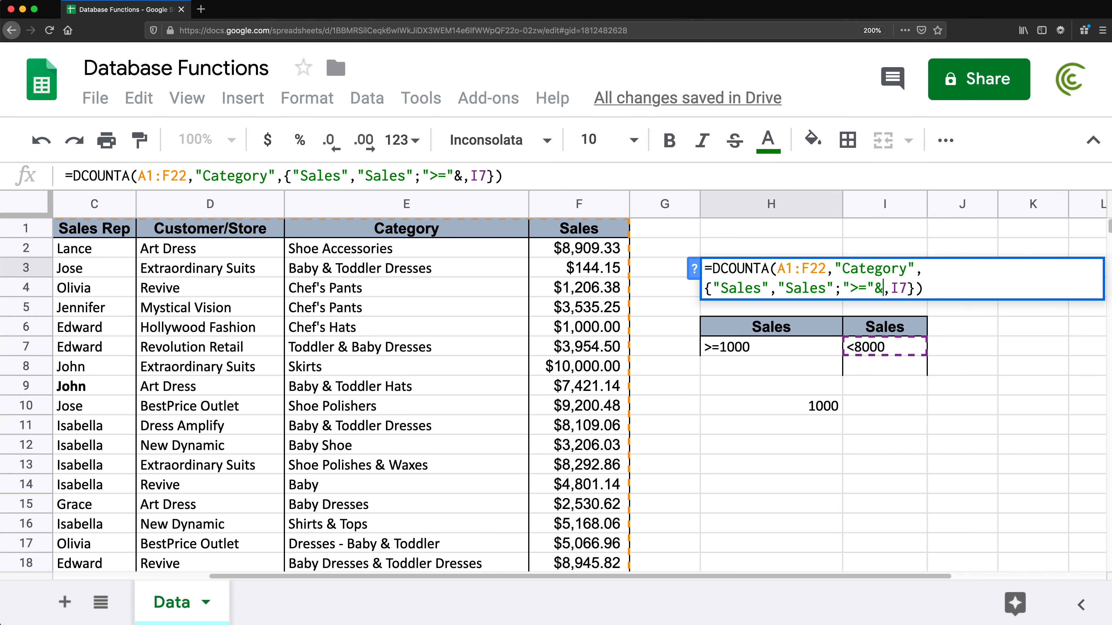
click(820, 409)
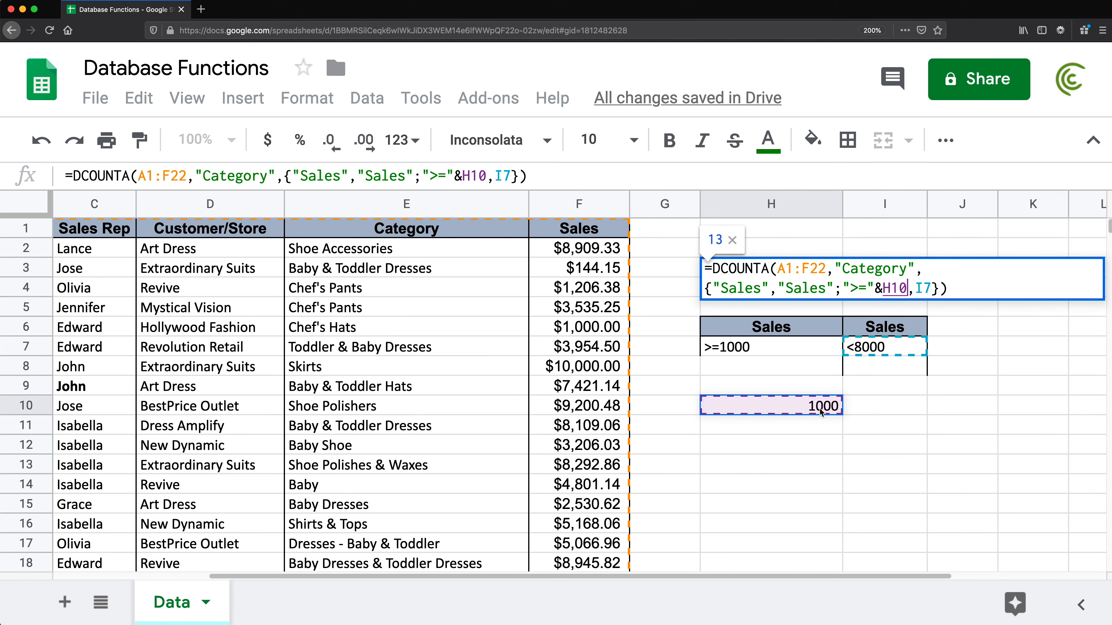
key(Return)
Recheck the concatenated criterion in the H3 formula and set the lower Sales threshold in H10 to 5000.
click(795, 406)
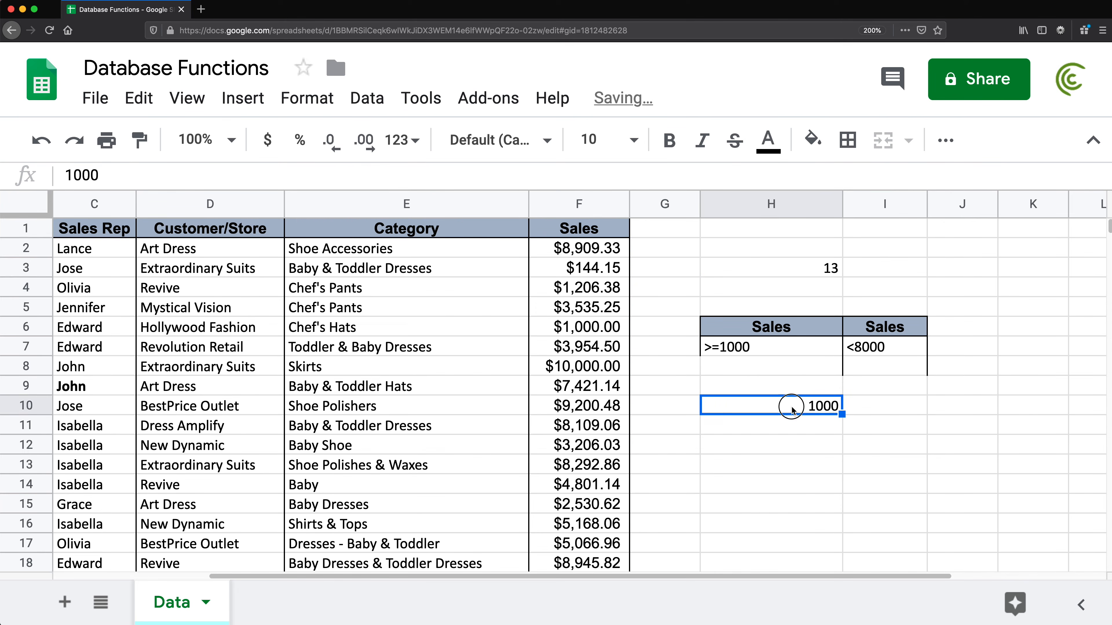
click(807, 268)
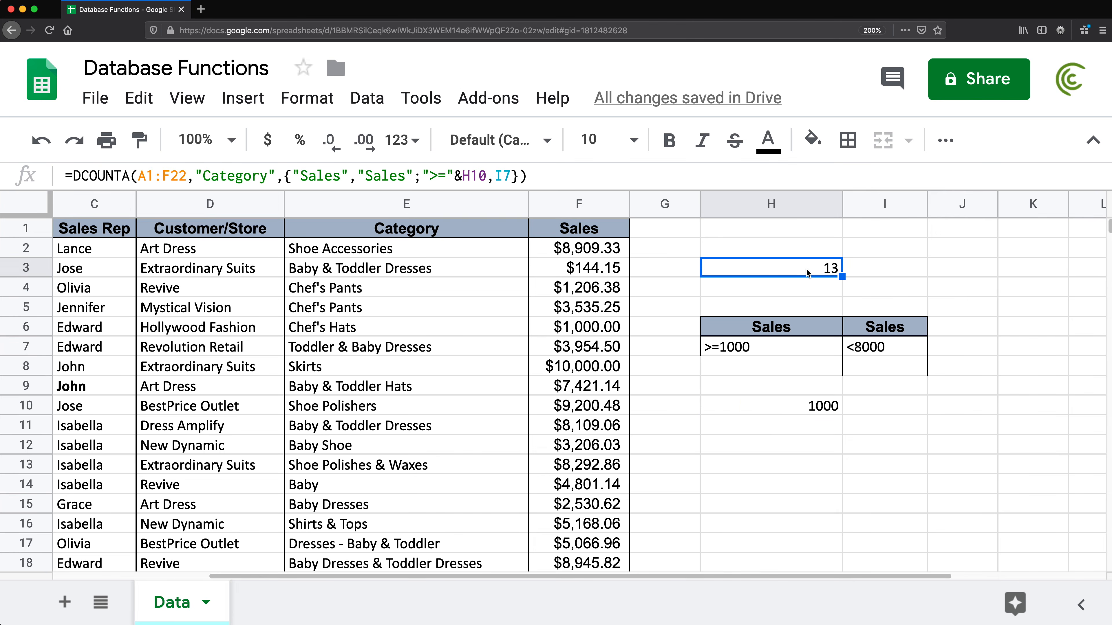
key(Return)
drag(871, 287, 846, 288)
key(Return)
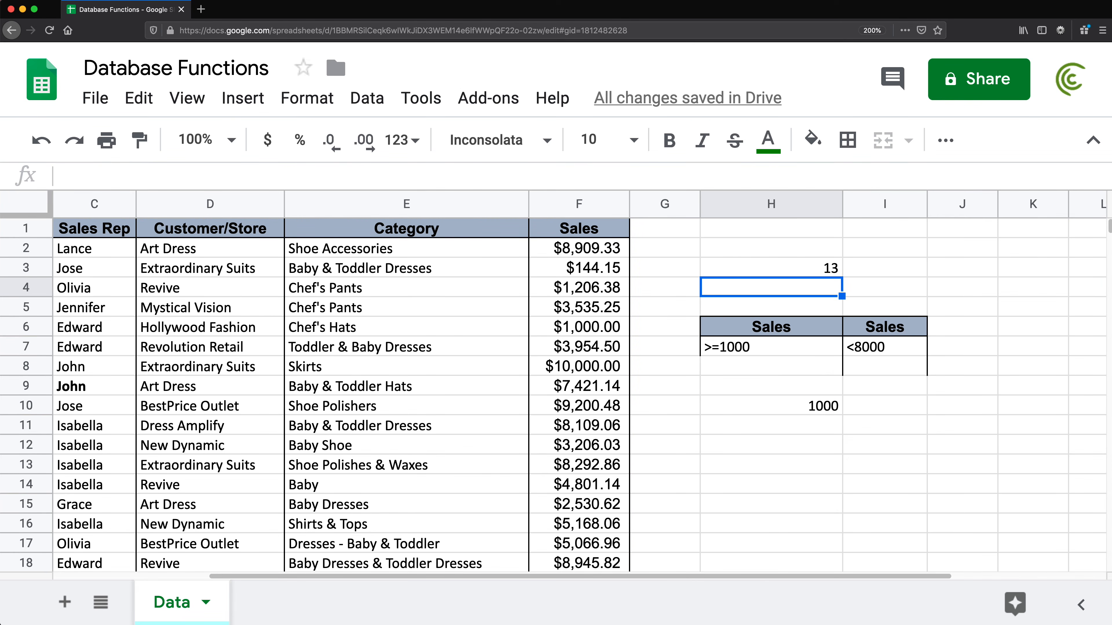
click(771, 411)
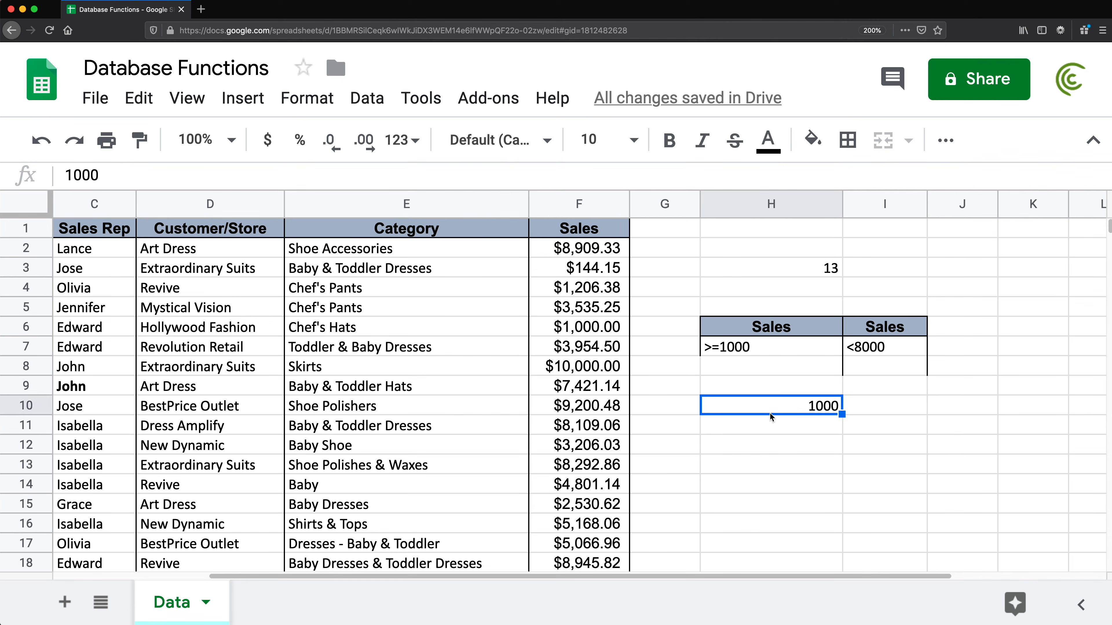
text(5000)
key(Return)
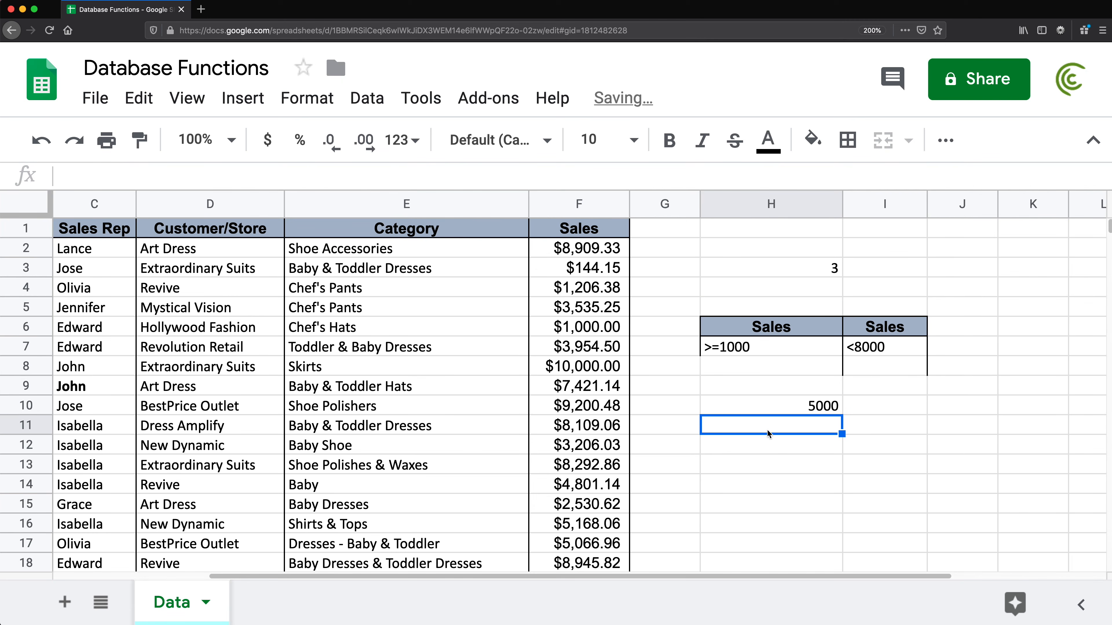
click(795, 410)
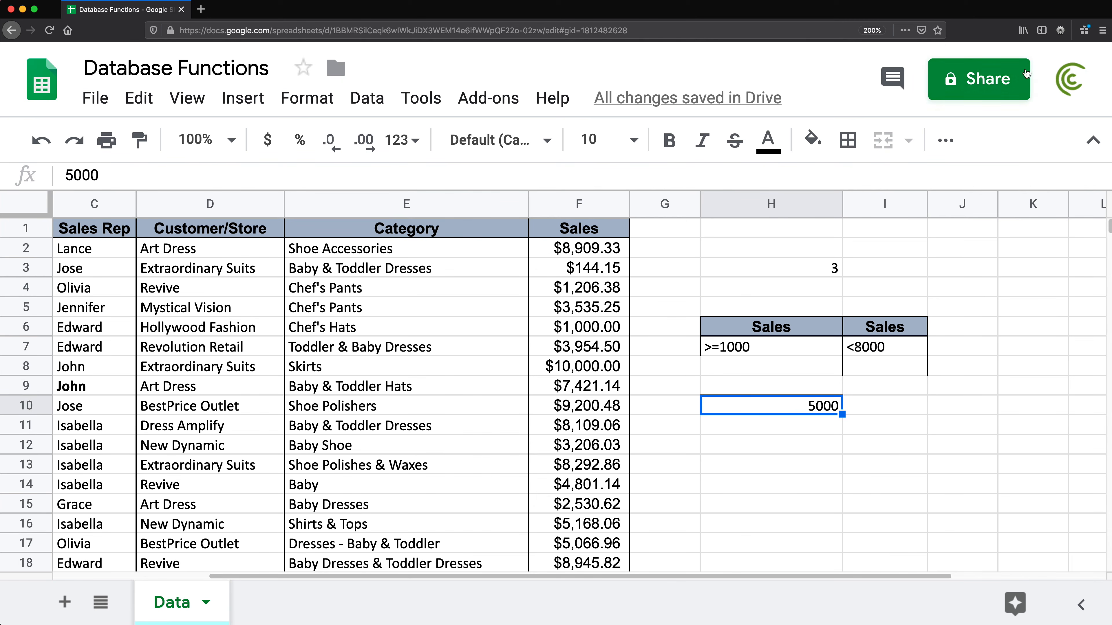
Make the database range of the H3 DCOUNTA formula open-ended as A1:F, then reopen the formula for review.
double_click(763, 267)
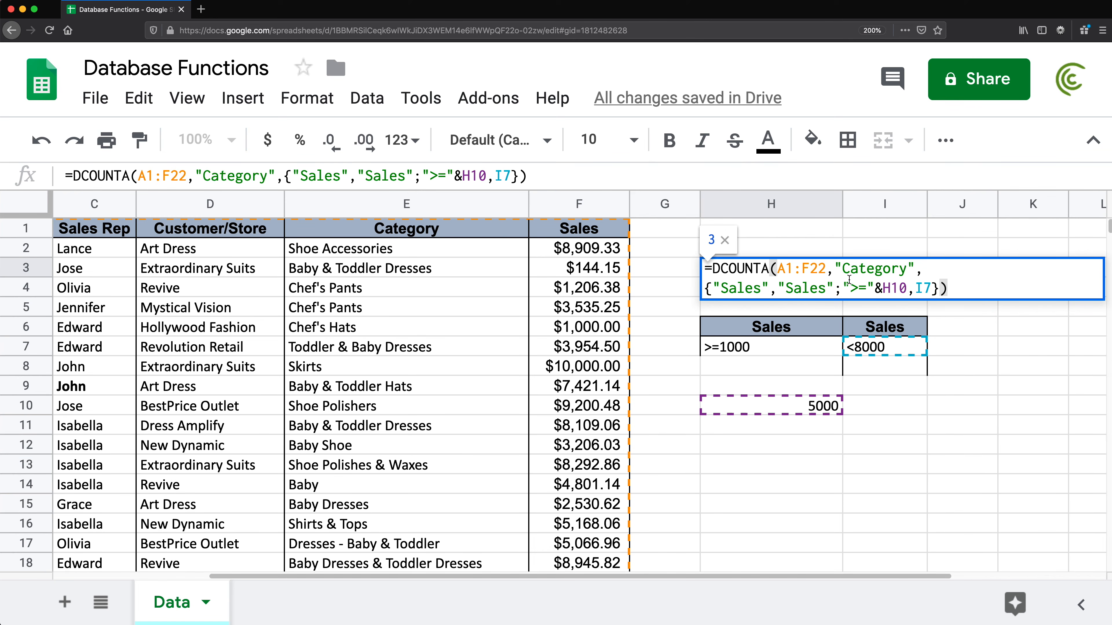
scroll(542, 372, down, 2)
scroll(543, 373, down, 3)
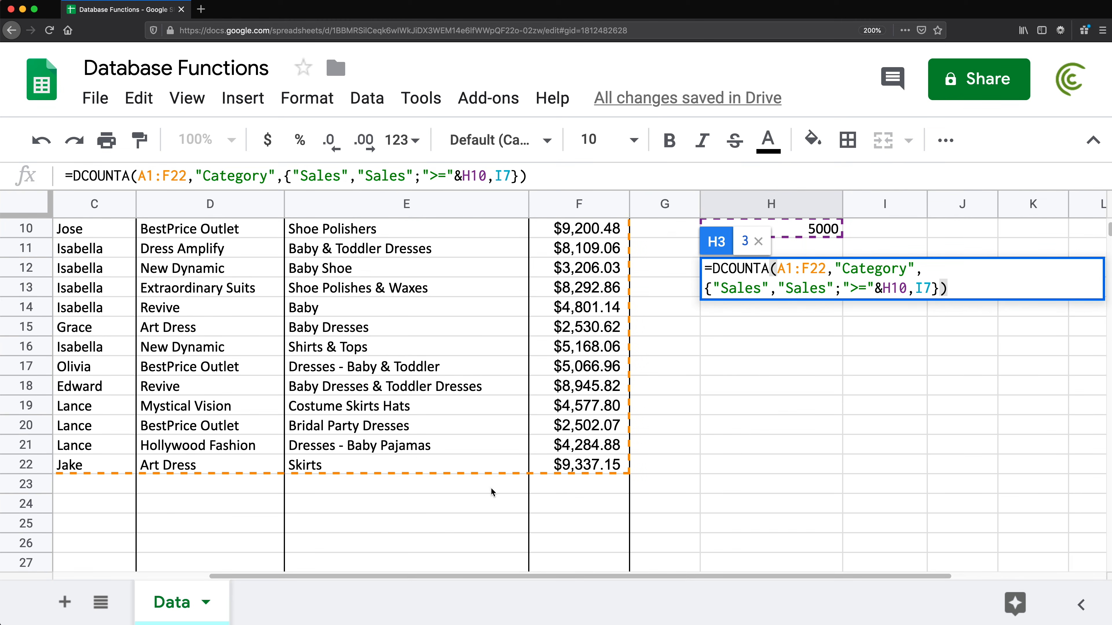
scroll(645, 400, up, 5)
click(829, 269)
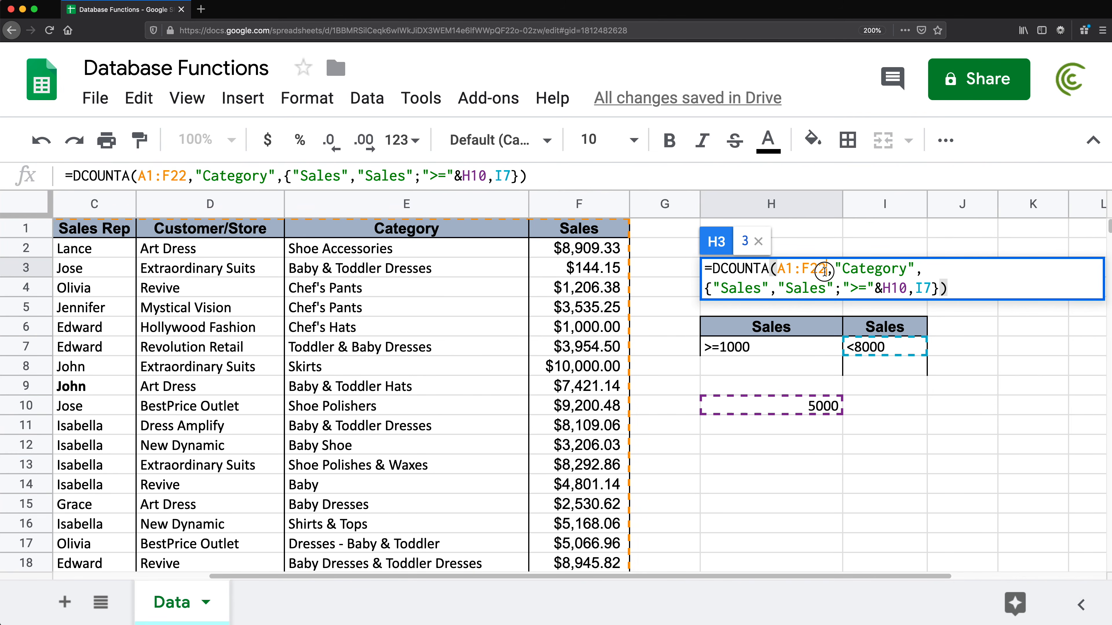
key(BackSpace)
key(BackSpace)
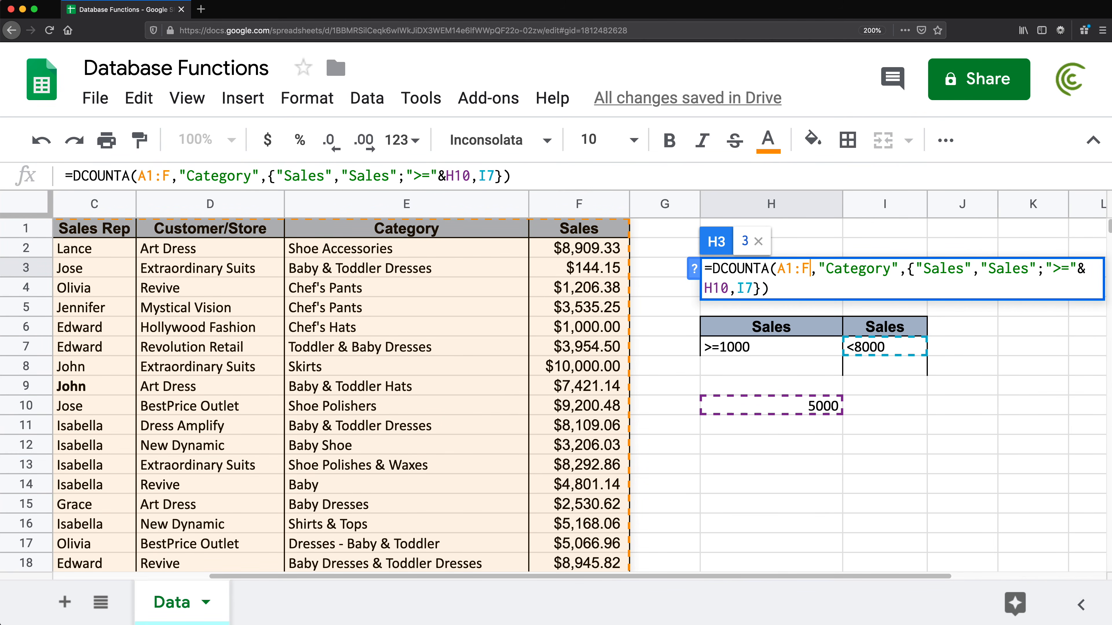
key(Return)
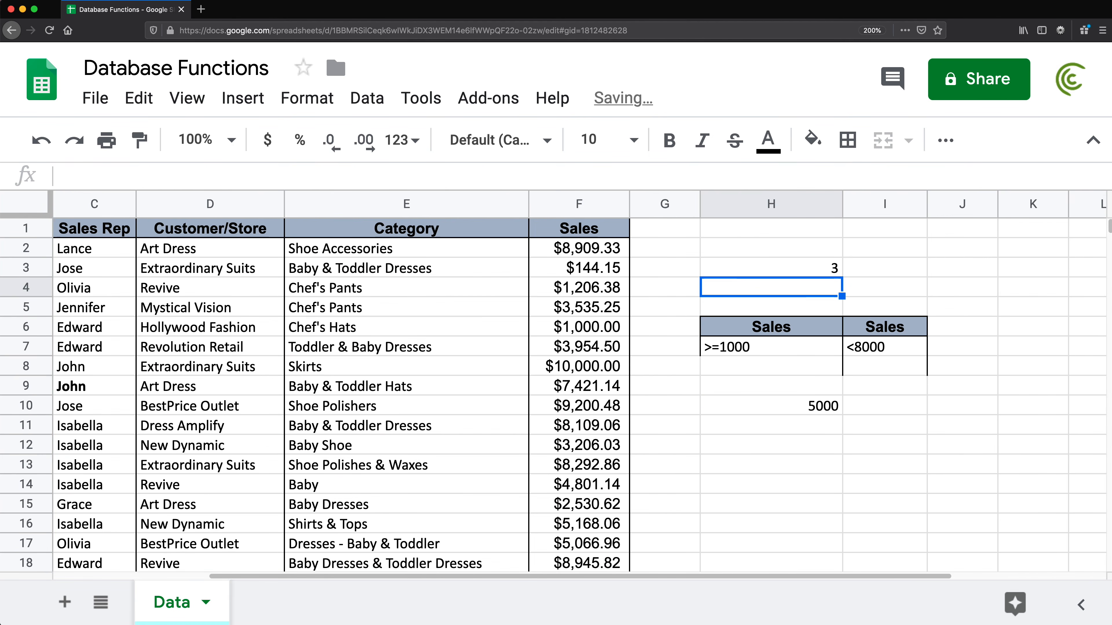
click(841, 271)
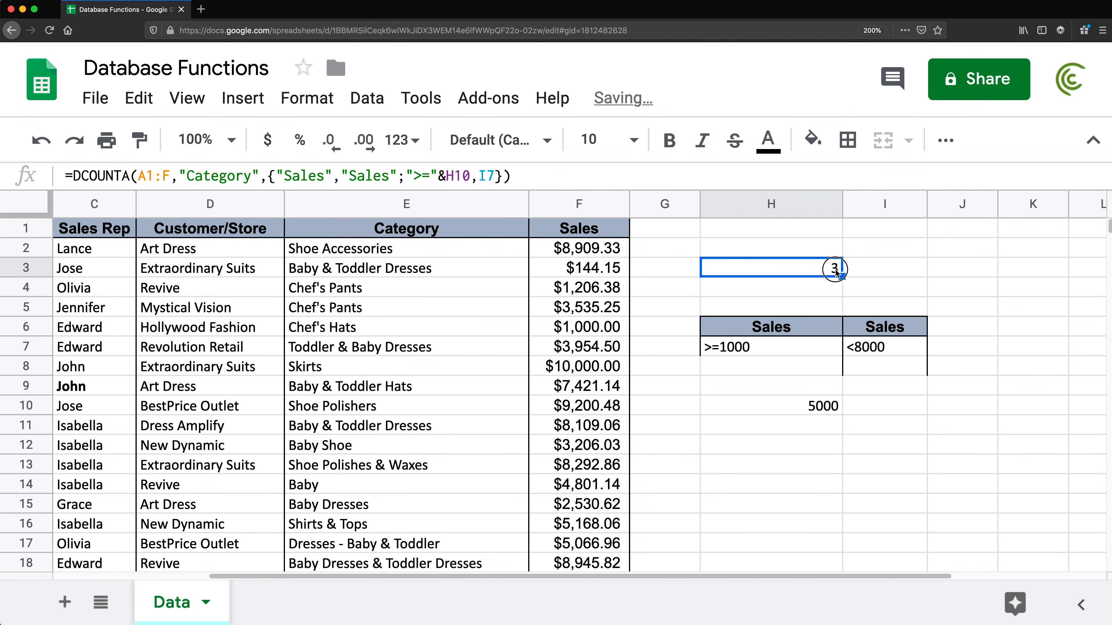
double_click(841, 271)
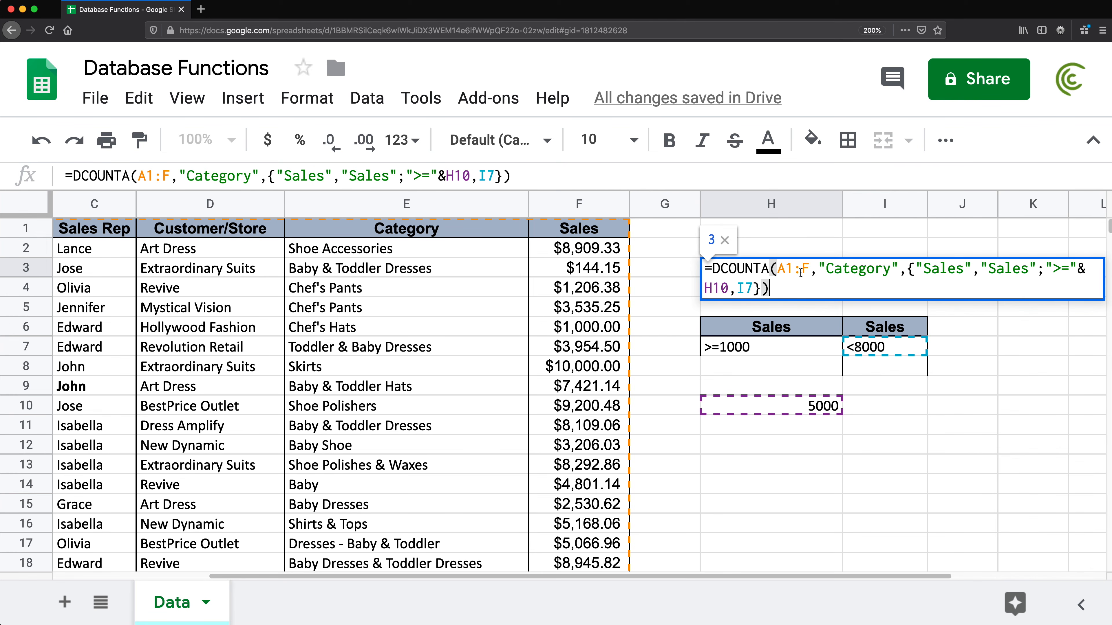
Clear the Category values in E5 and E7, then compare the blank cells with the Sales column.
click(420, 308)
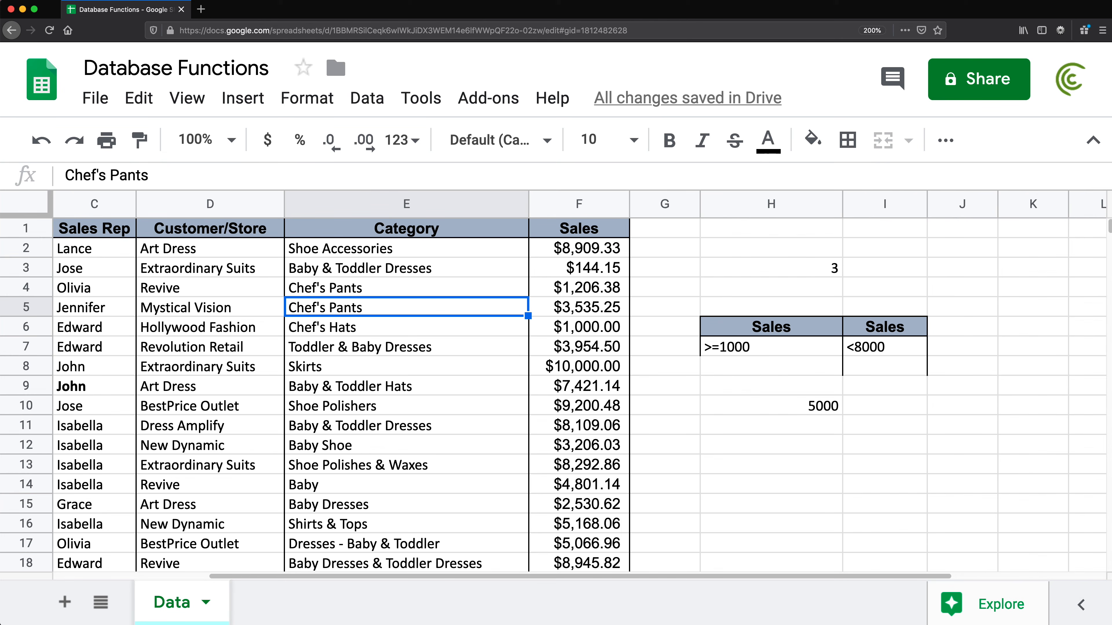
key(Delete)
key(Down)
key(Down)
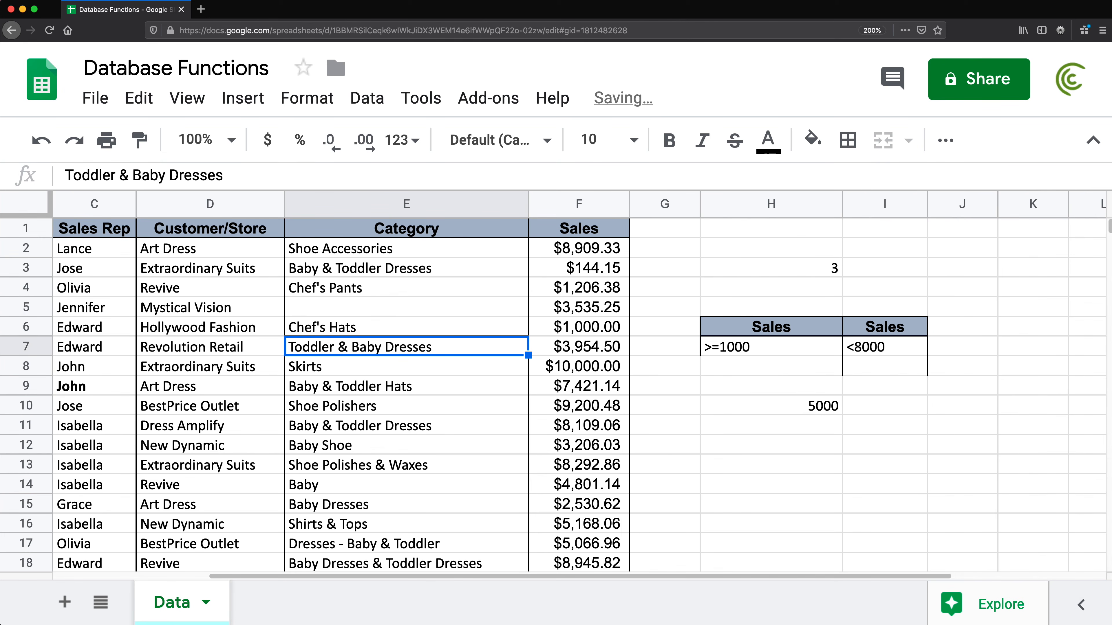
key(Delete)
key(Up)
key(Up)
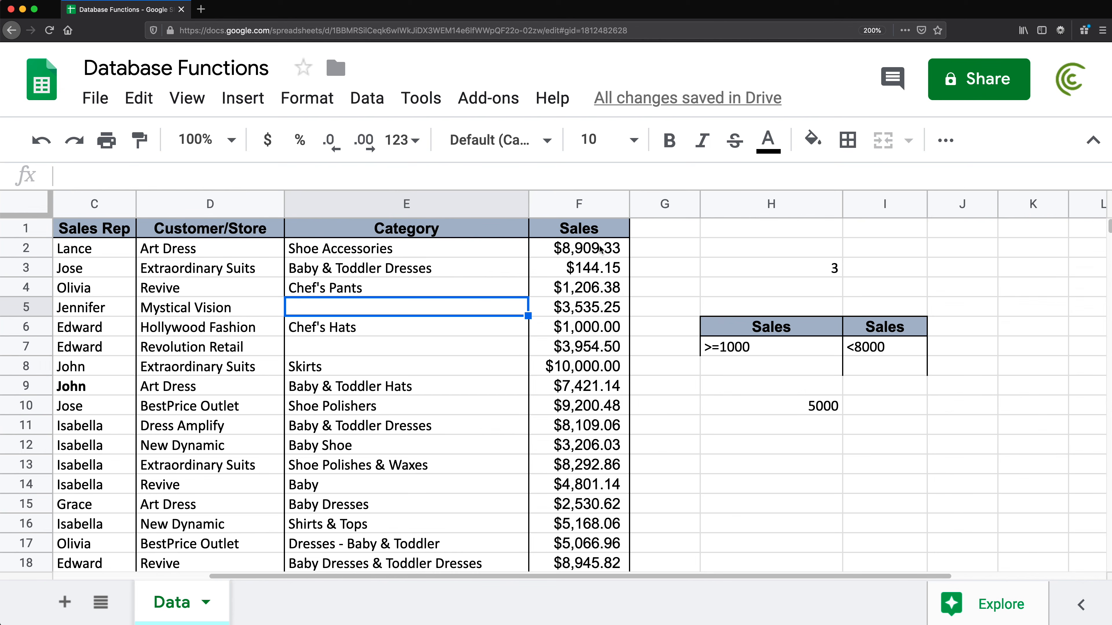
drag(587, 250, 585, 502)
click(332, 307)
click(335, 329)
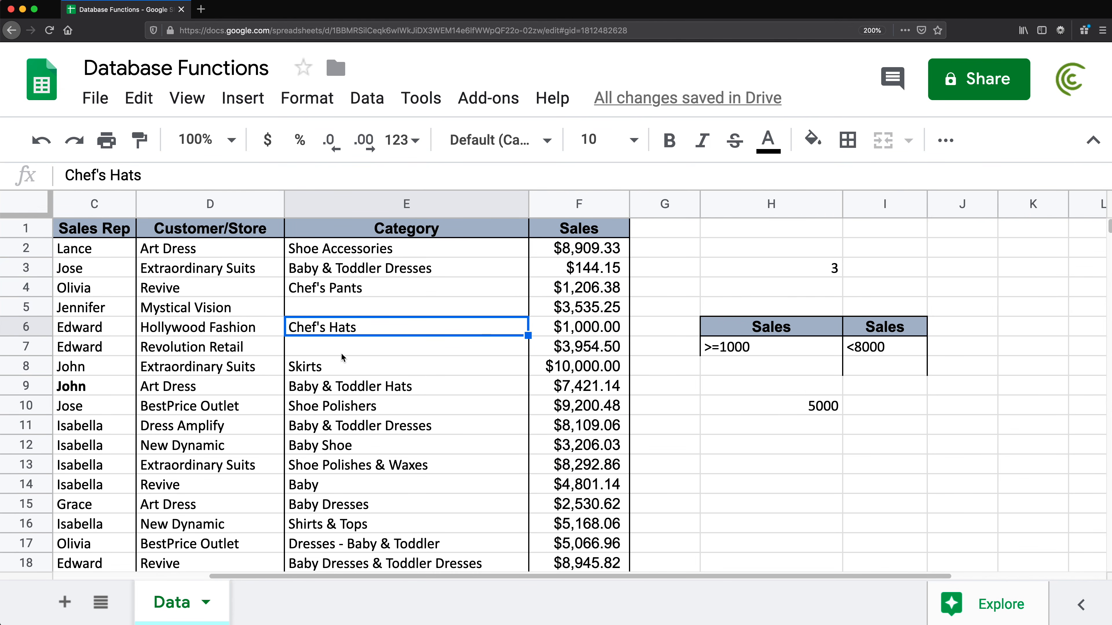
click(343, 347)
Start a DSUM formula in I3 with the open-ended database range A1:F and "Sales" as the field.
click(890, 269)
text(=)
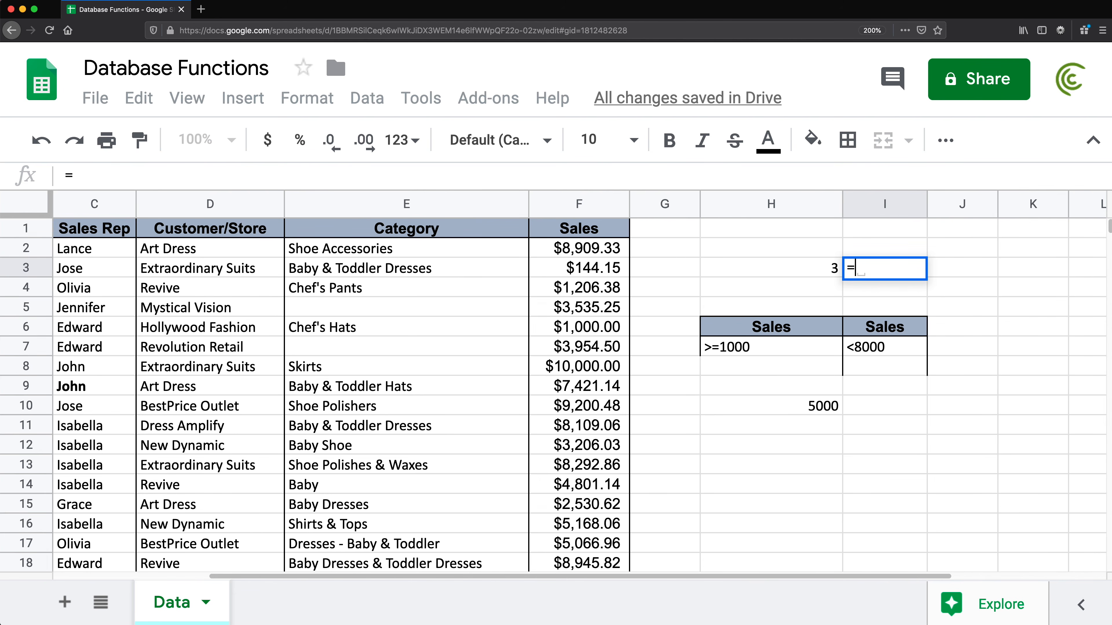
text(DS)
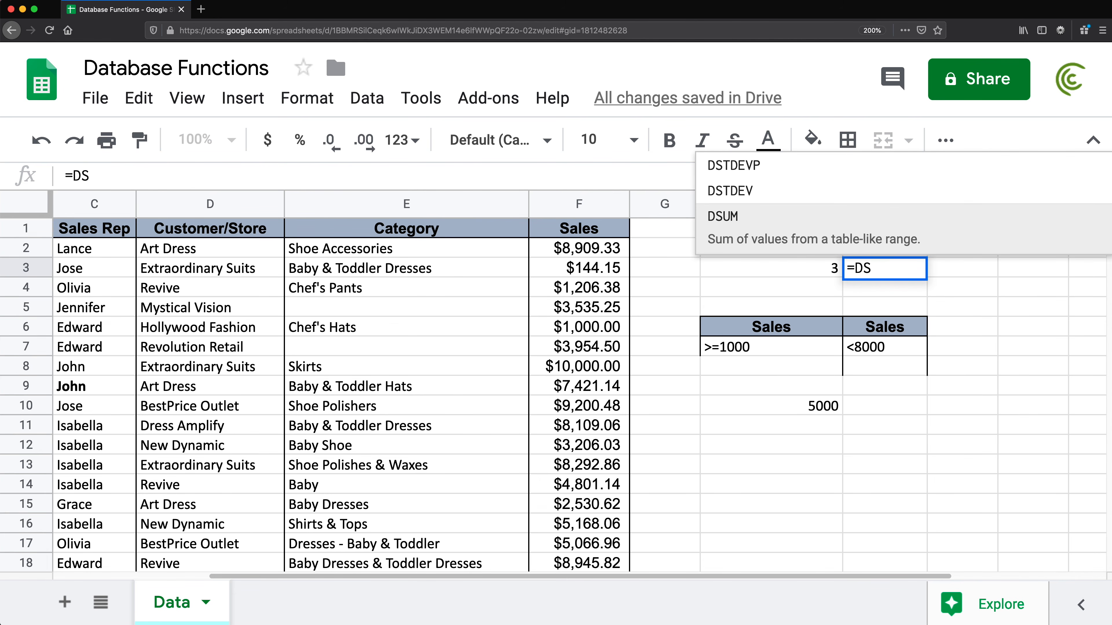
key(Tab)
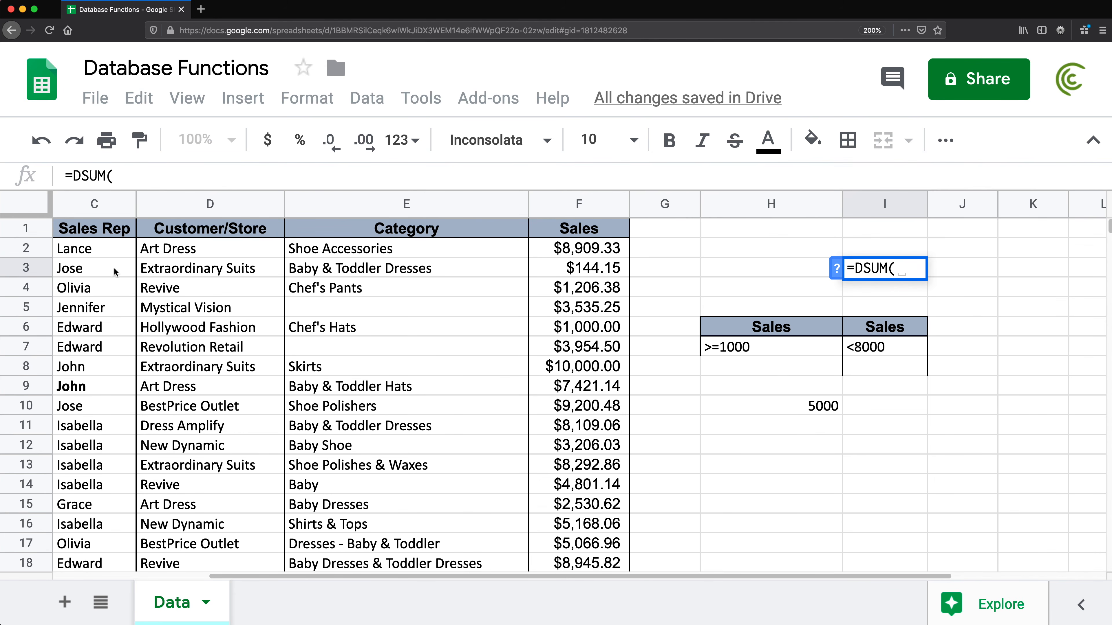
drag(578, 229, 0, 323)
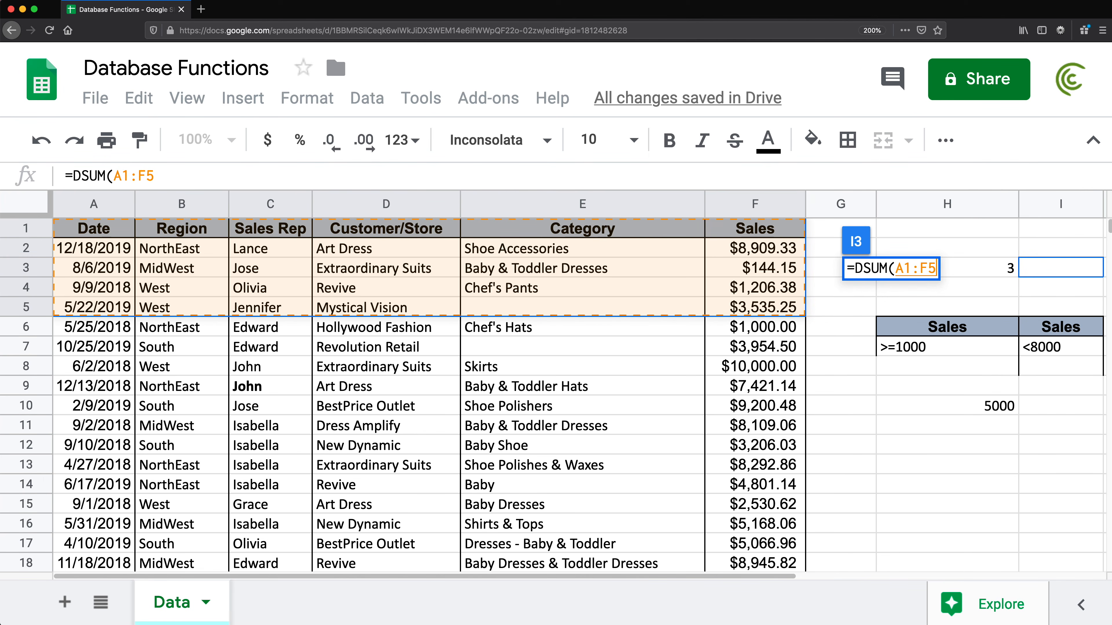
key(BackSpace)
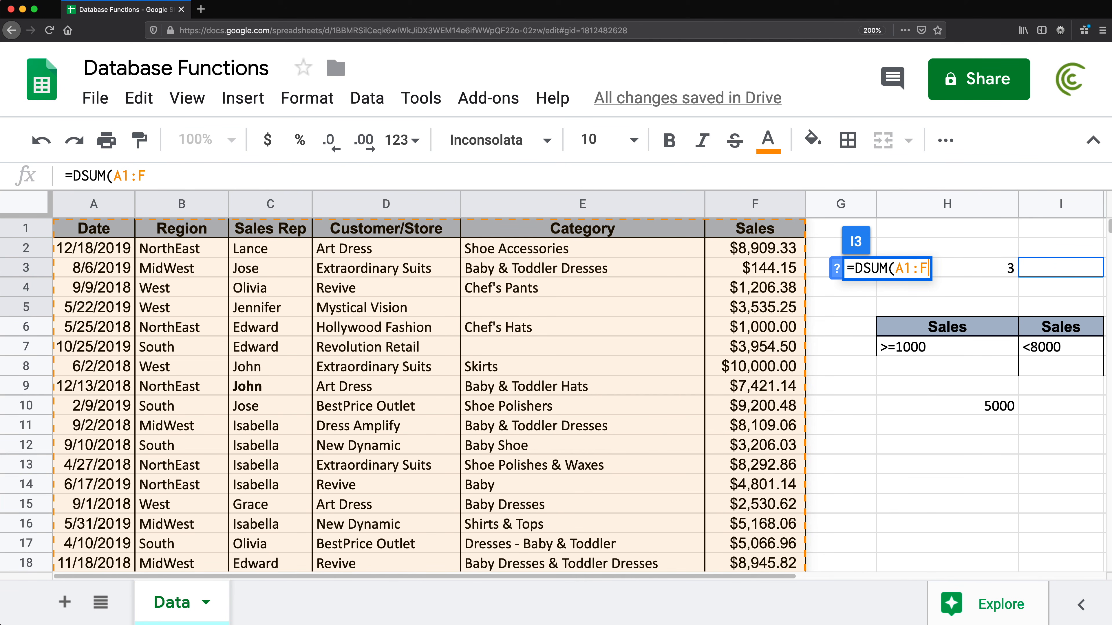
text(,)
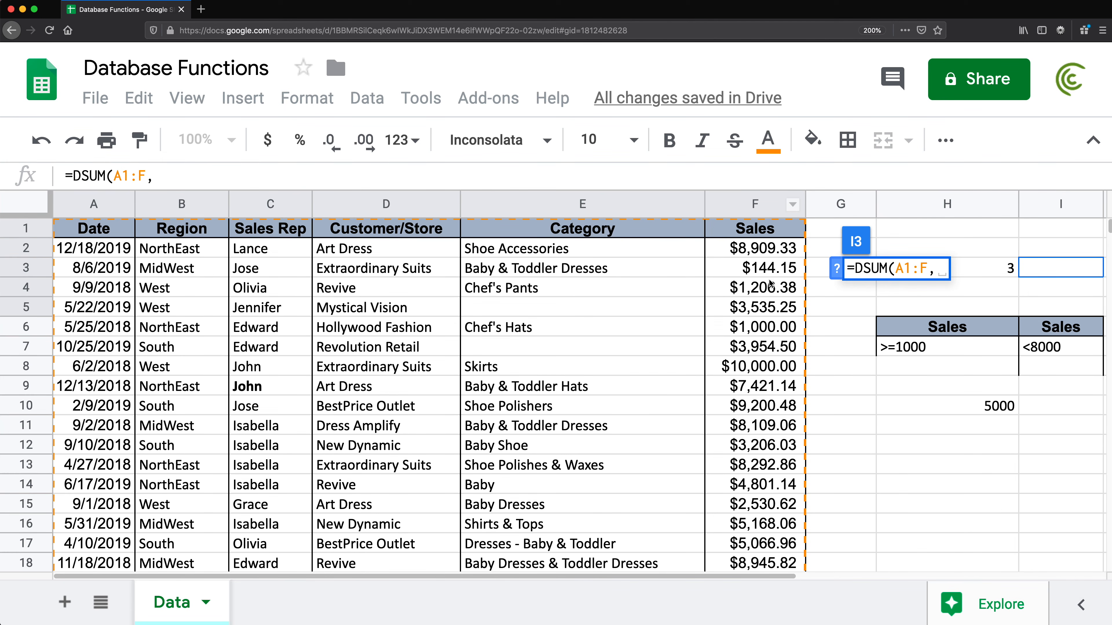
text(")
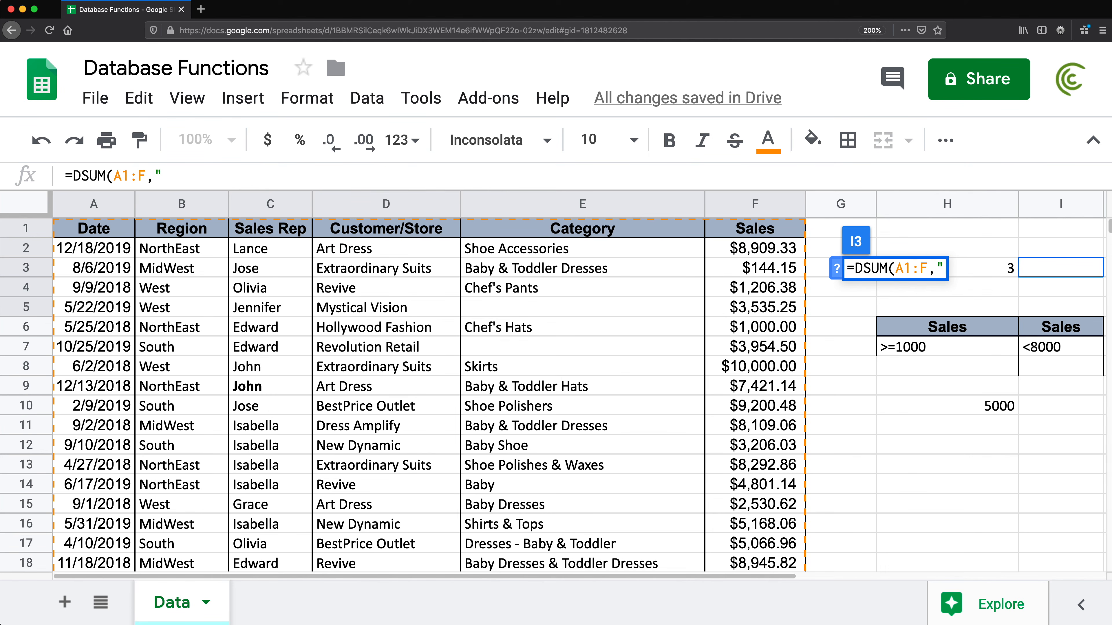
text(Sales")
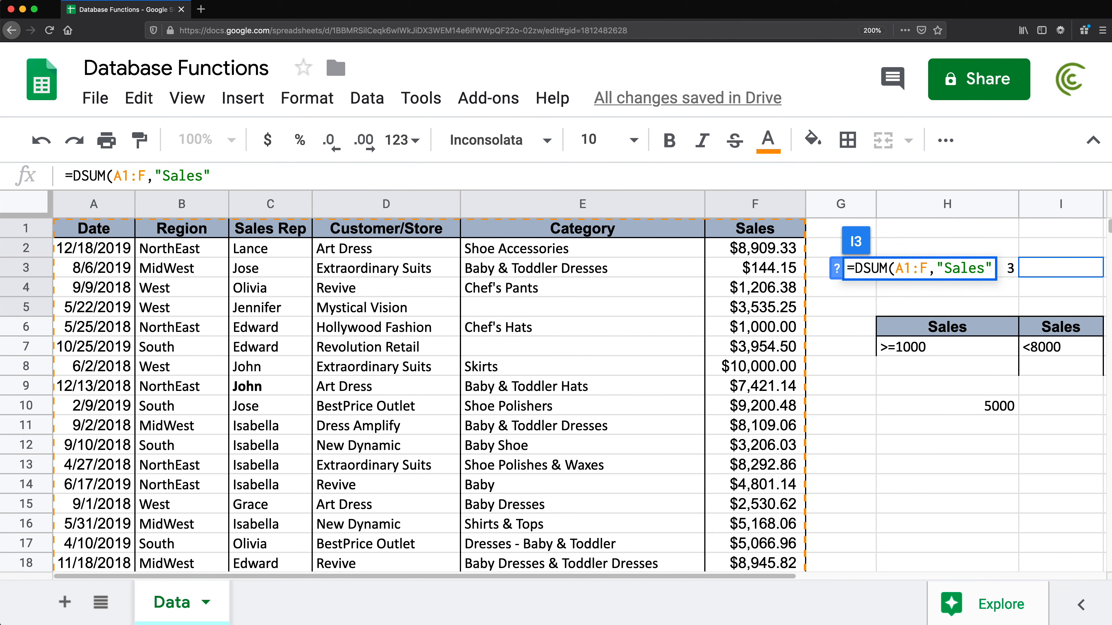
text(,)
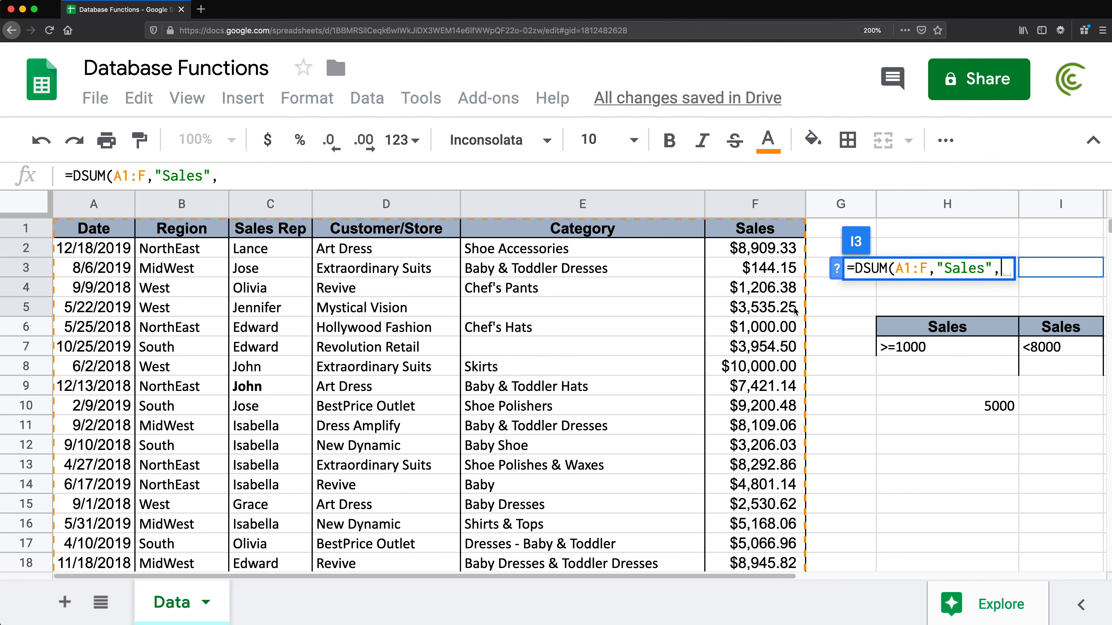
Complete the I3 DSUM formula with the inline criteria array {"Category";""} so it reads =DSUM(A1:F,"Sales",{"Category";""}).
text({")
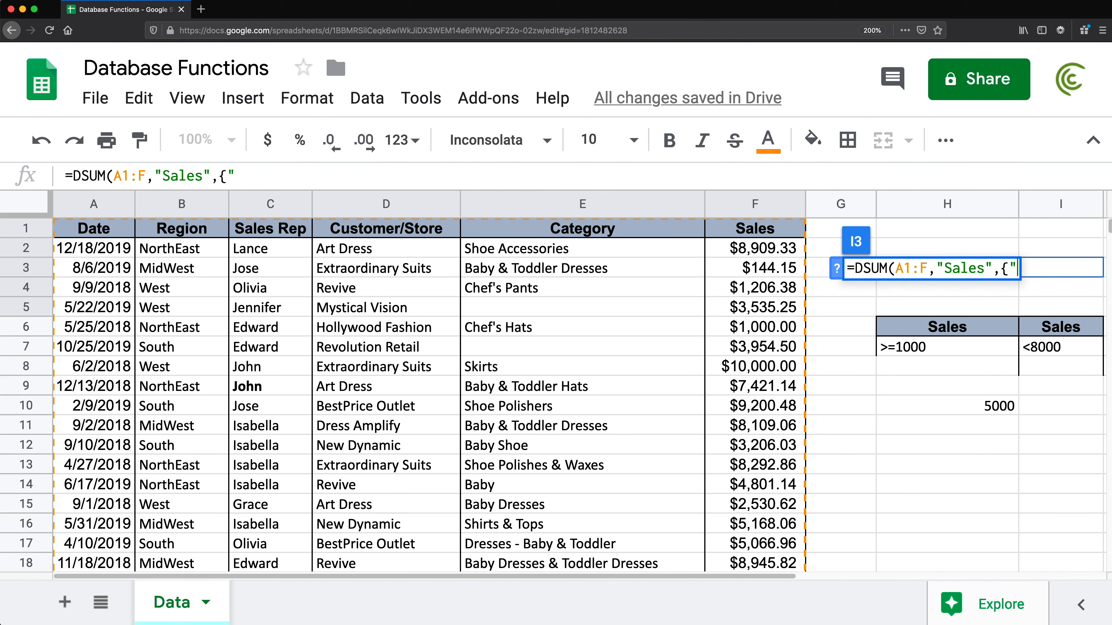
text(Category)
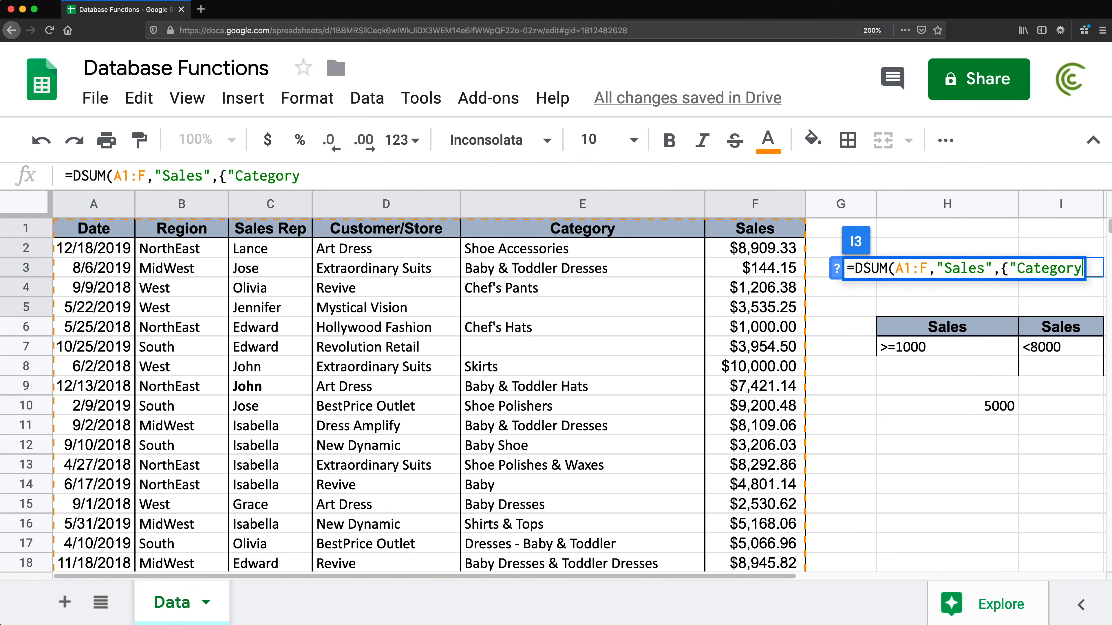
text(";)
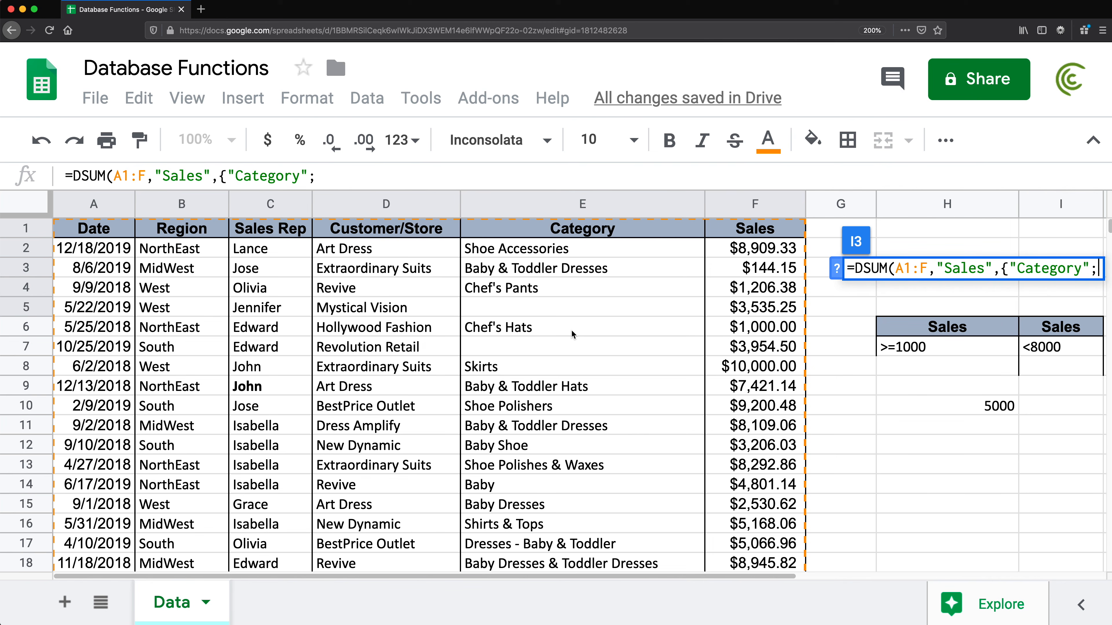
text(})
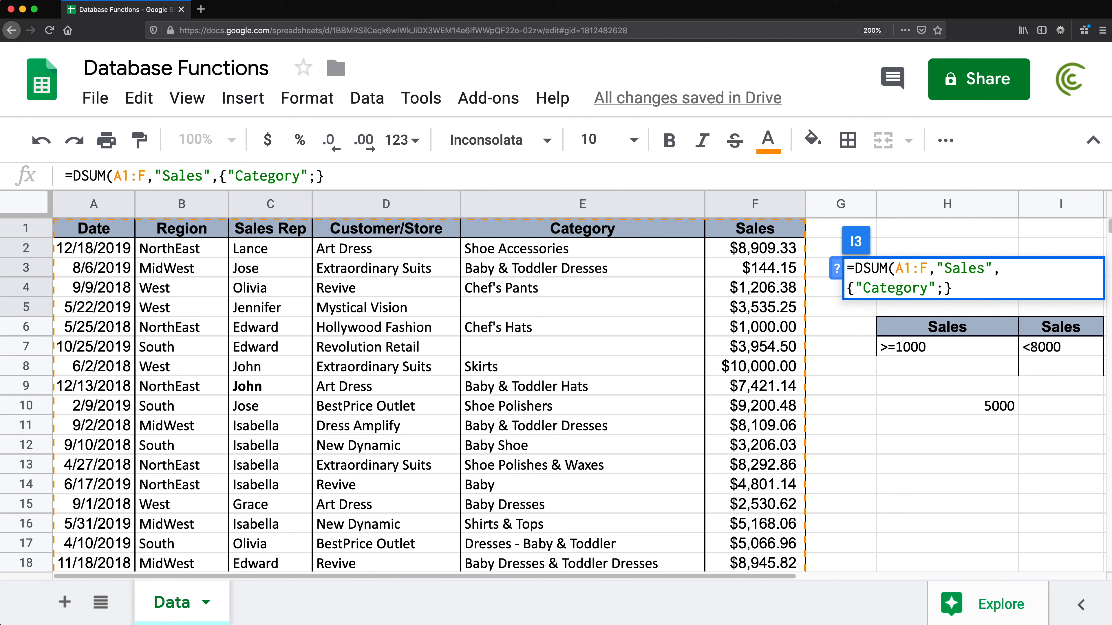
text())
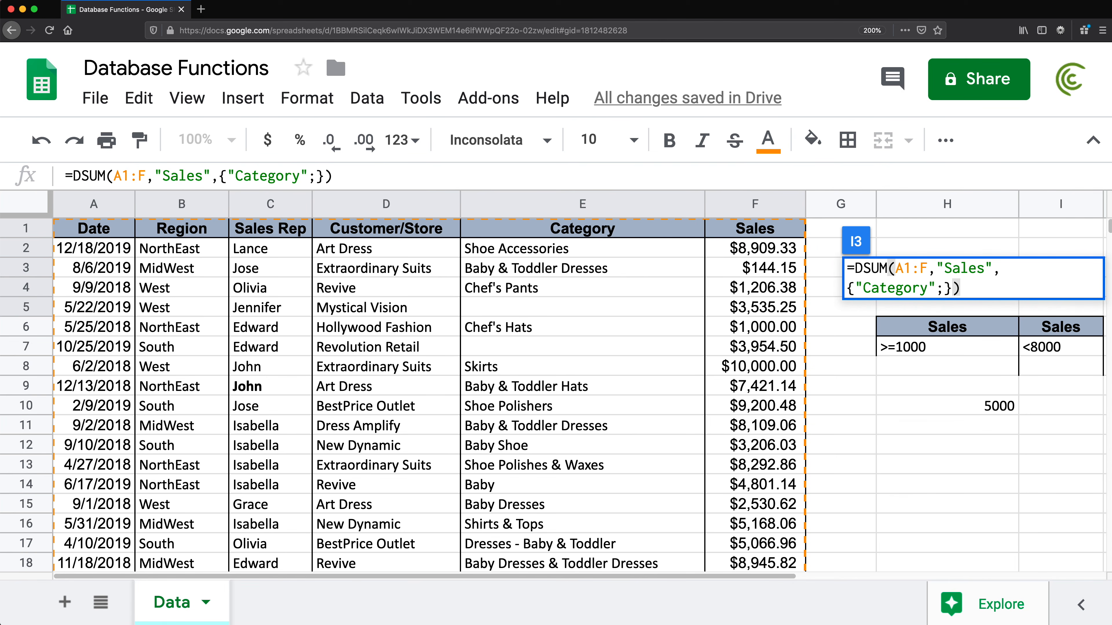
text("")
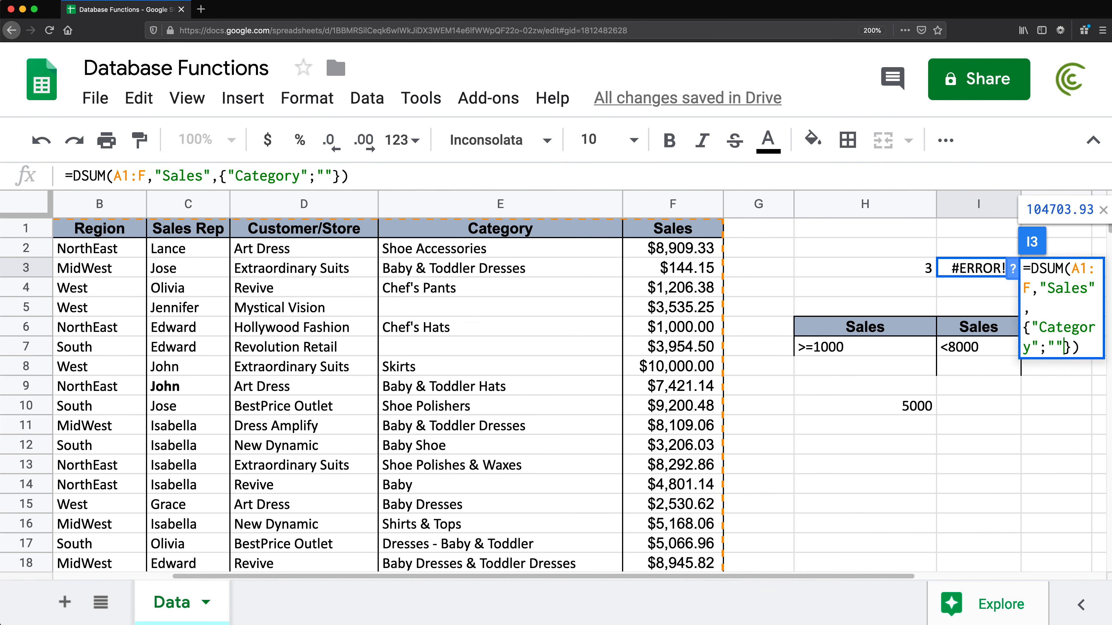
key(Return)
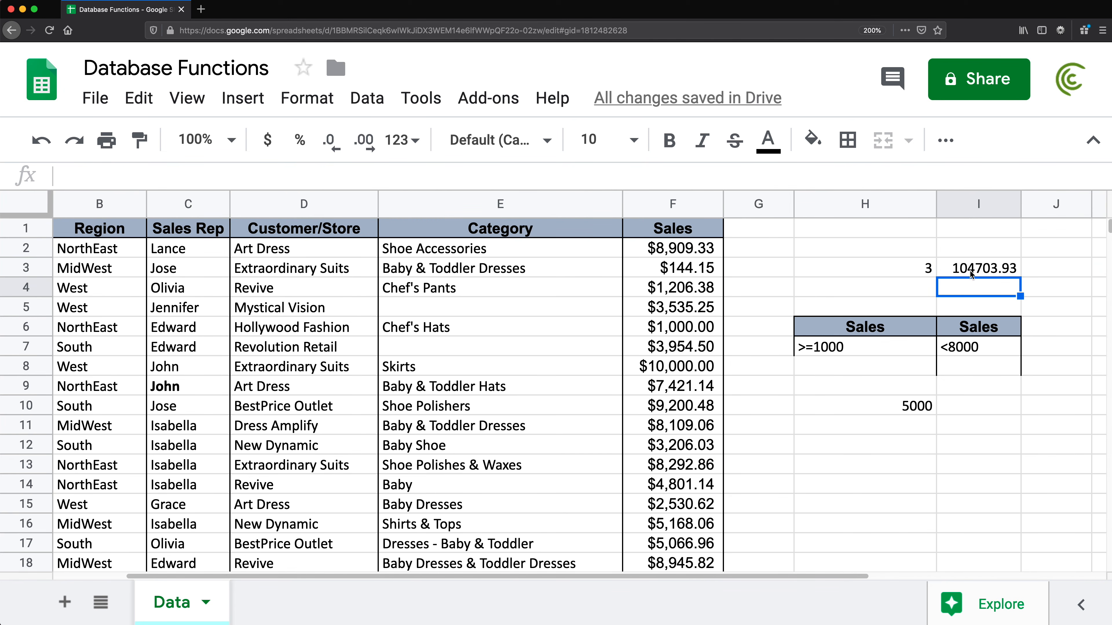
Compare the I3 DSUM result with the blank-category sales in F5 and F7 and with the sum of the Sales column.
click(970, 271)
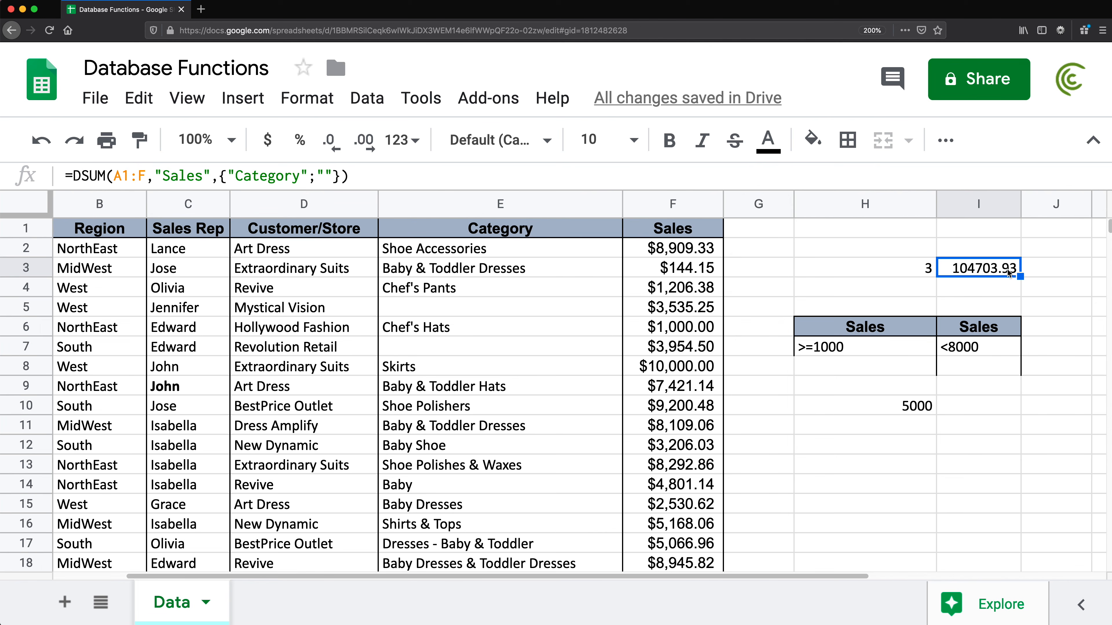
click(643, 313)
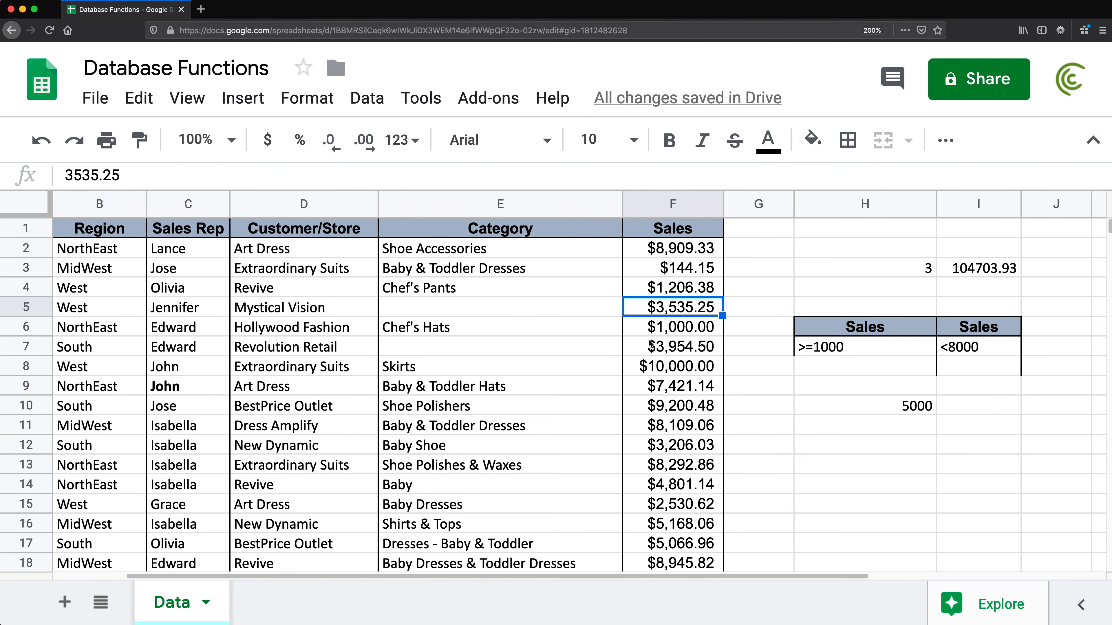
click(651, 346)
drag(674, 252, 663, 569)
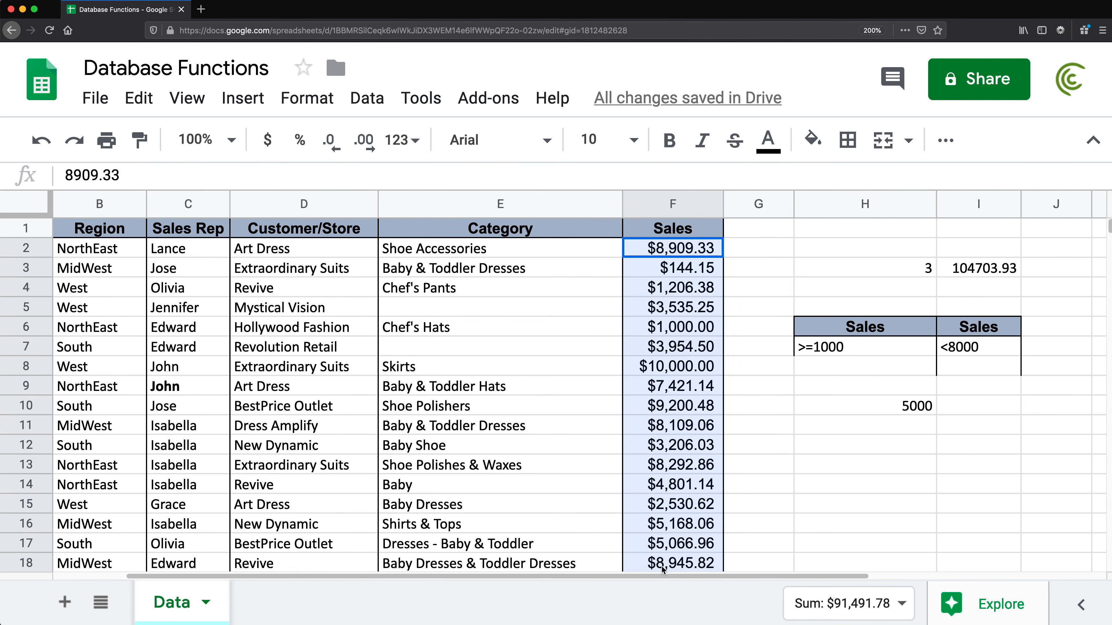
click(968, 353)
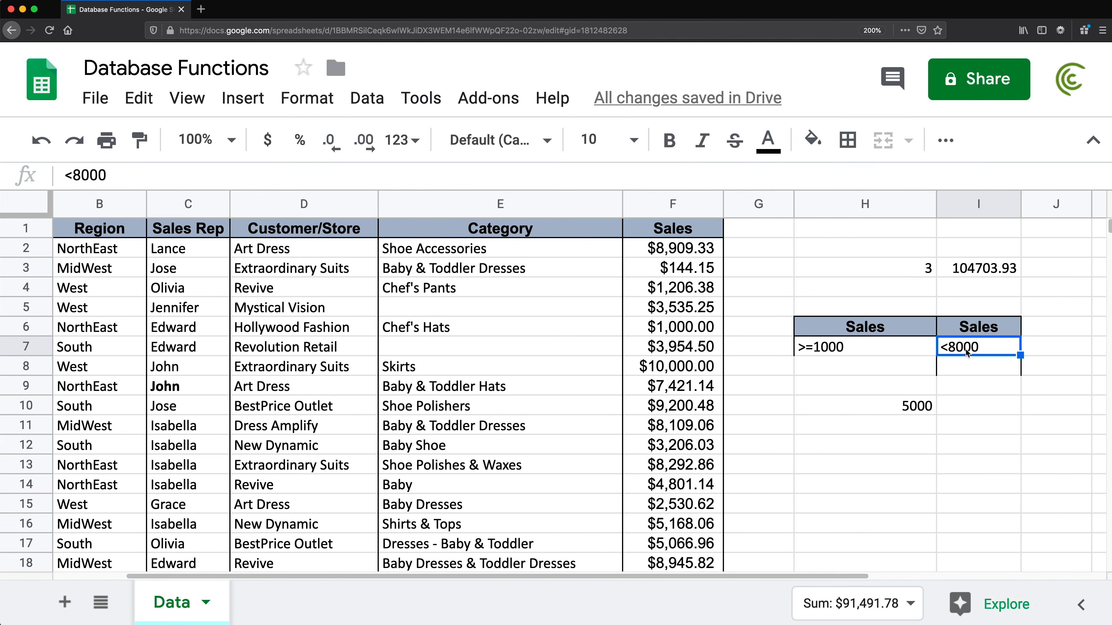
Change the Category criterion in the I3 DSUM formula to "=" so that only rows with a blank category are summed.
double_click(955, 267)
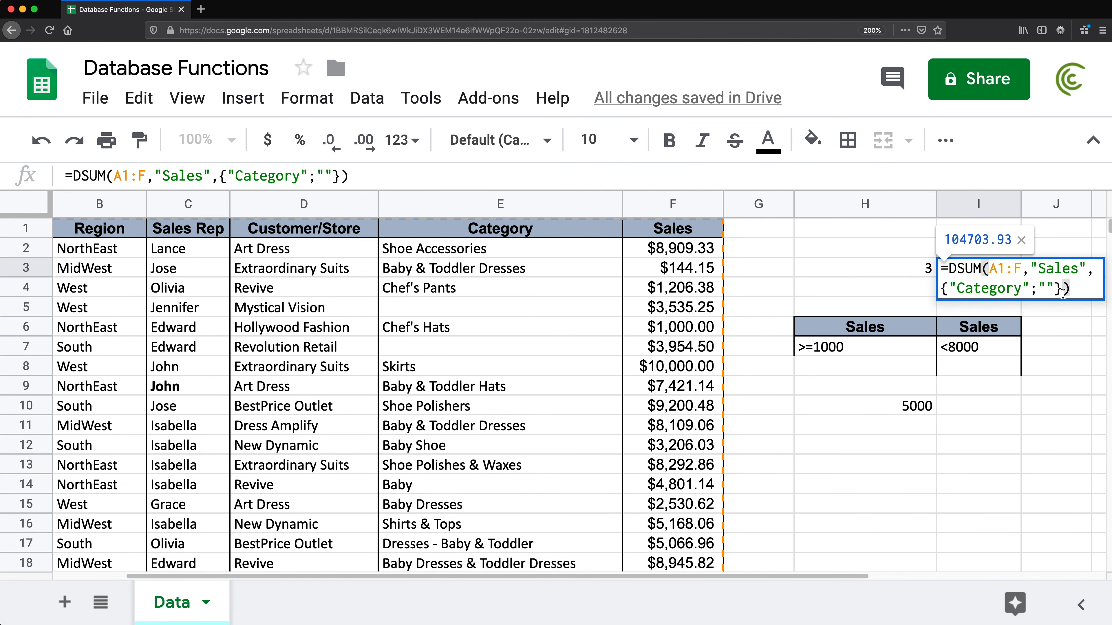
click(1041, 287)
text(=)
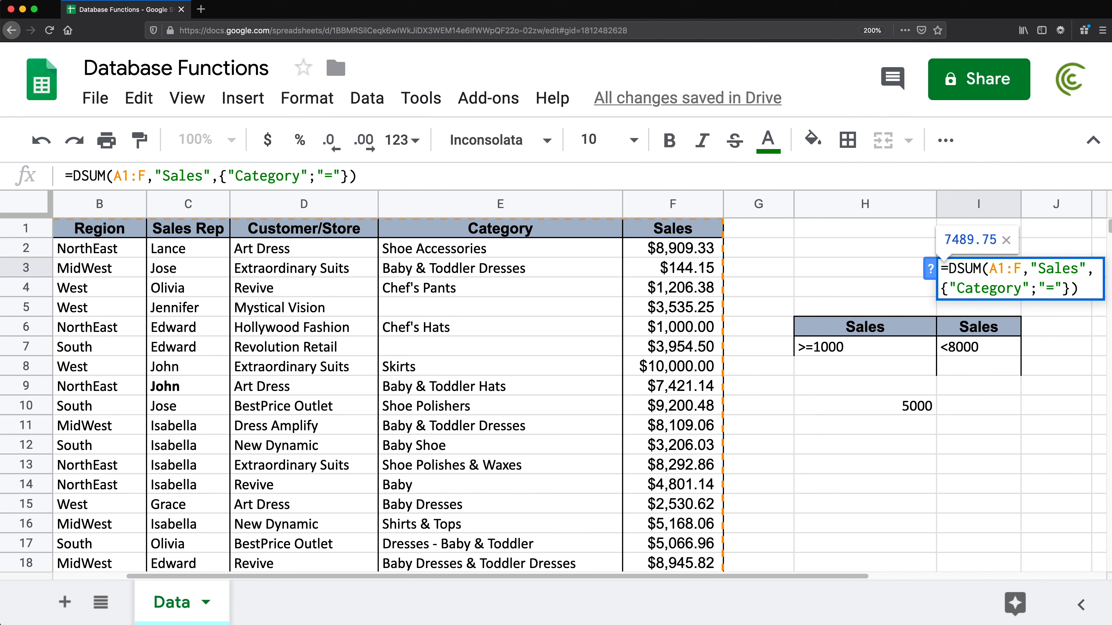
key(Return)
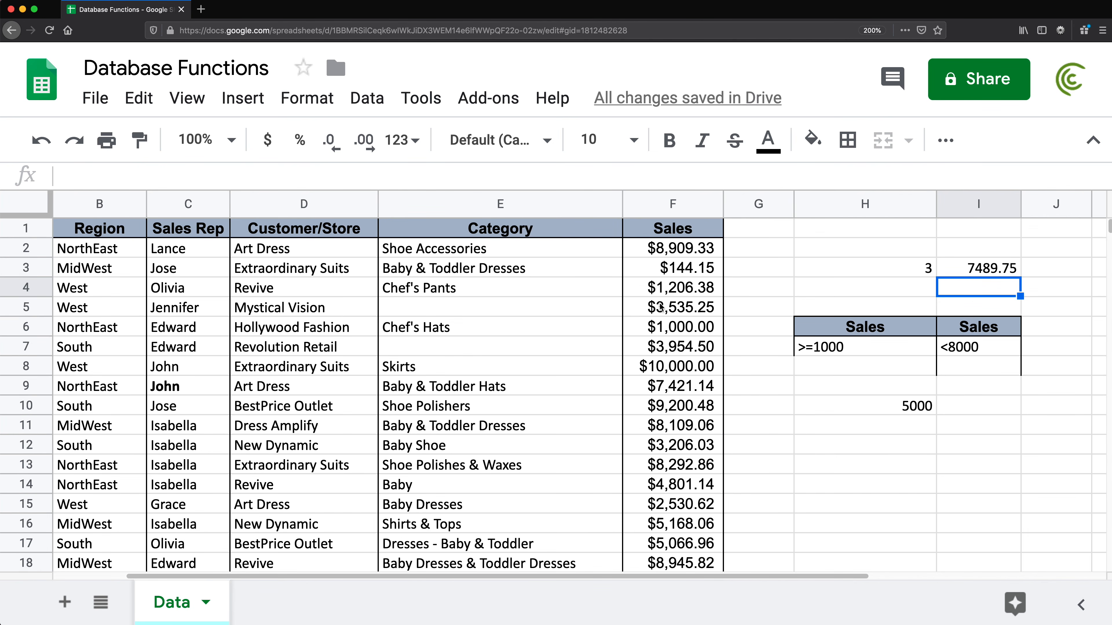
Bold the blank-category sales amounts in F5 and F7, select both together, and reopen the I3 DSUM formula for review.
click(669, 310)
key(super+b)
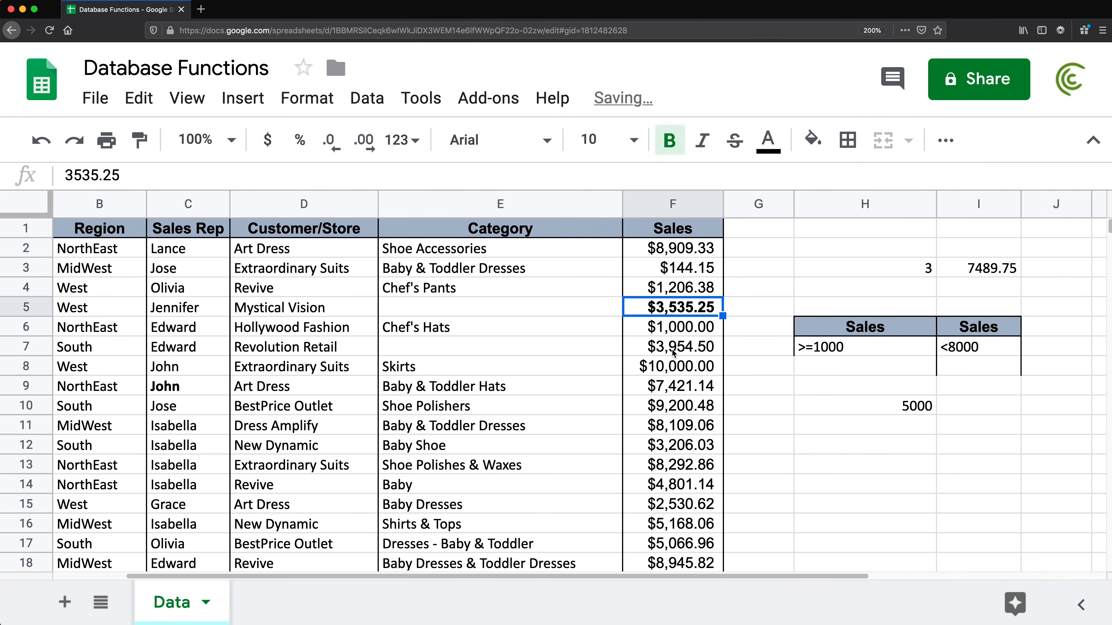
click(674, 350)
key(super+b)
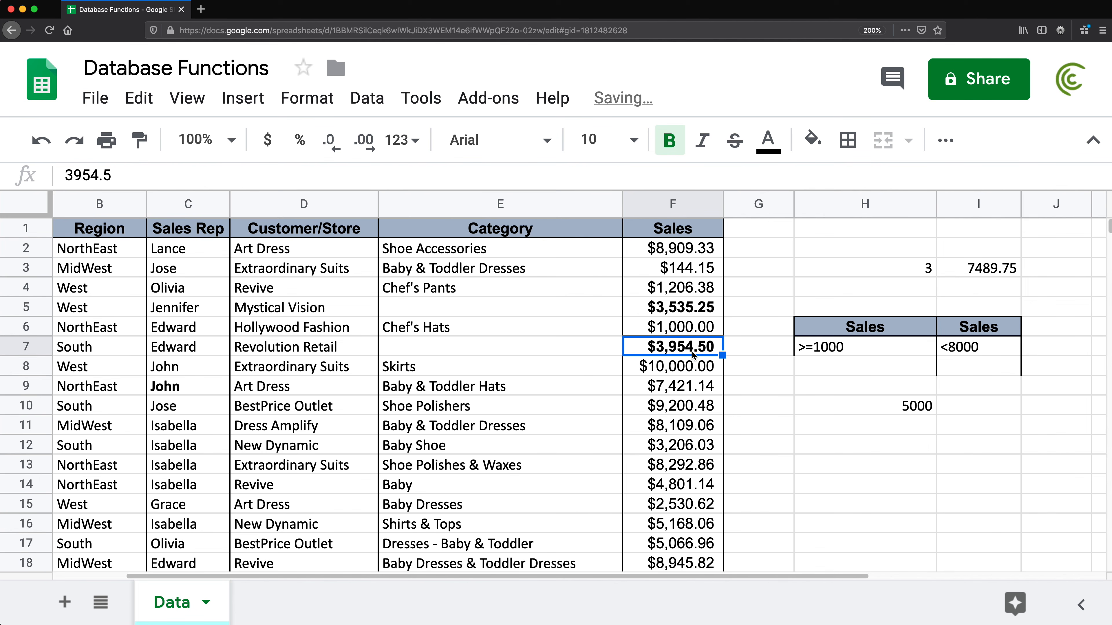
super+click(688, 308)
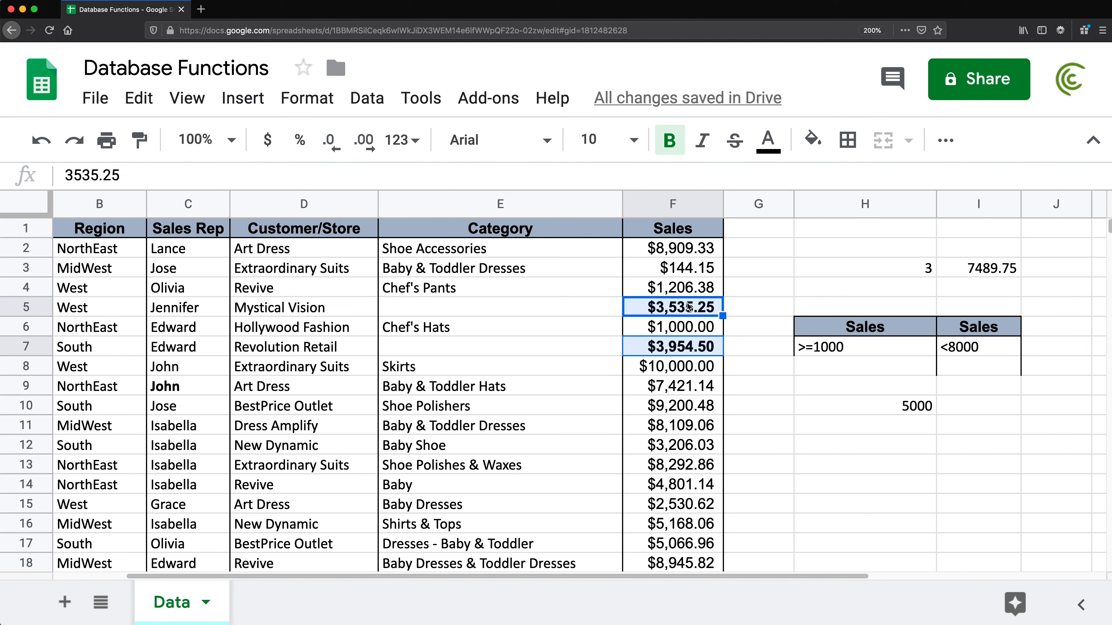
click(974, 268)
double_click(974, 268)
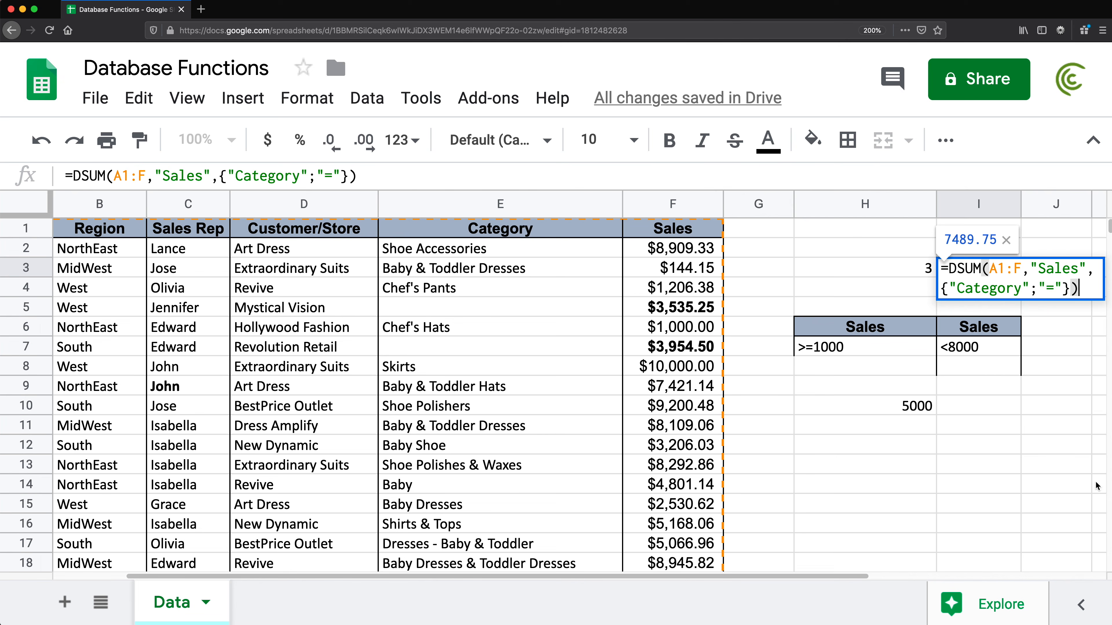